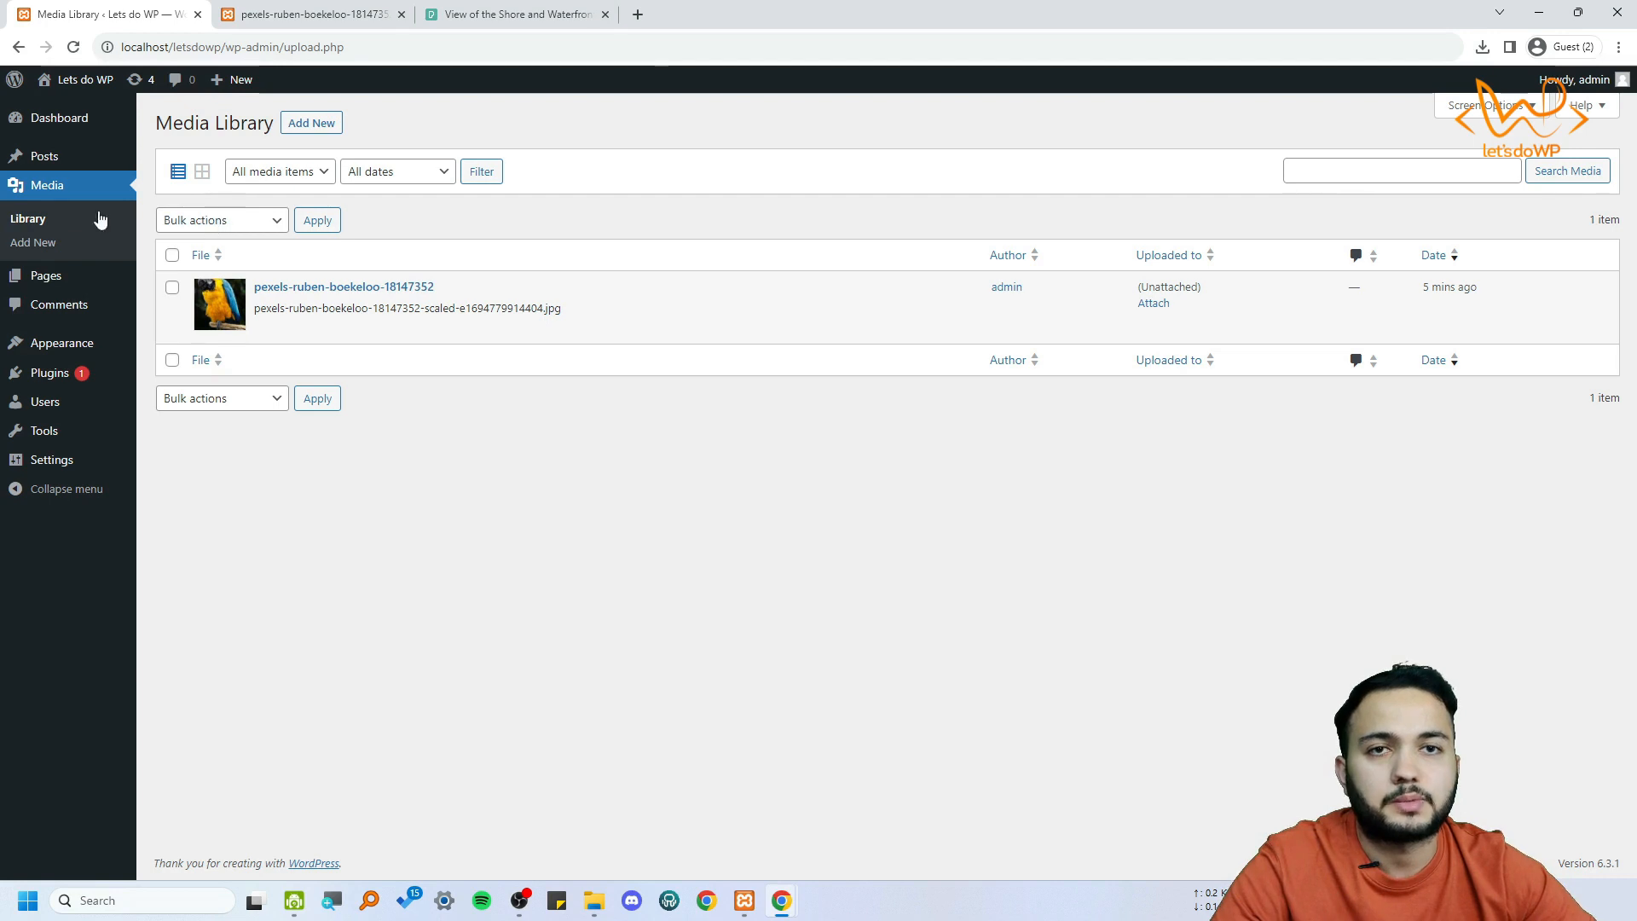
Open the media library and display its items in the grid layout
{"action": "left_click", "coordinate": [51, 193]}
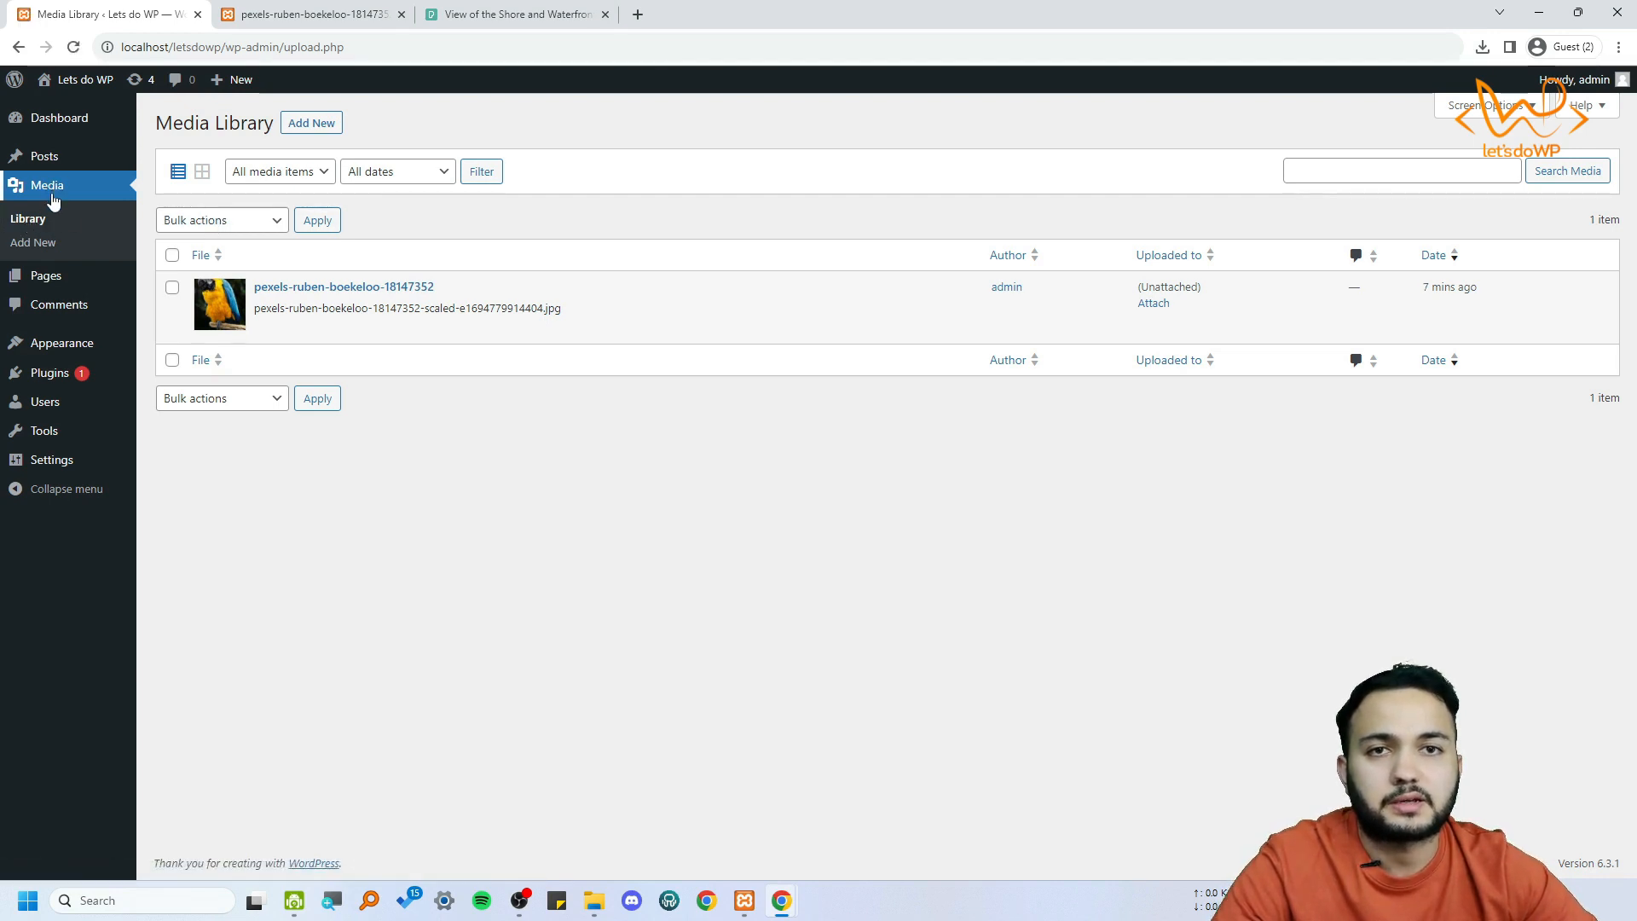
{"action": "mouse_move", "coordinate": [397, 346]}
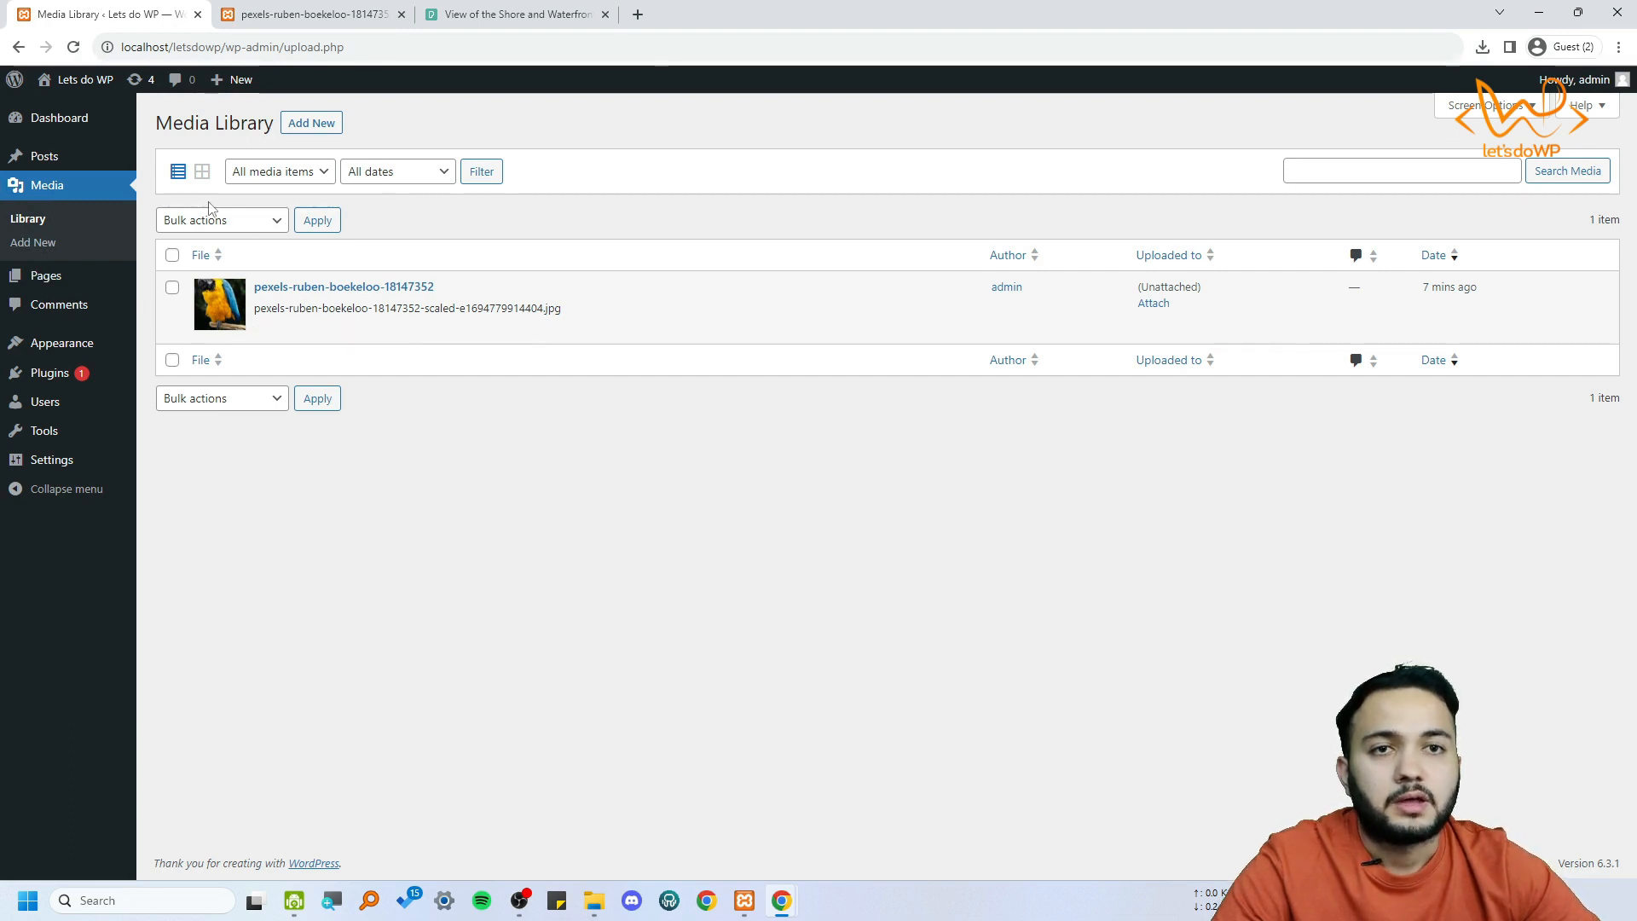
{"action": "left_click", "coordinate": [202, 172]}
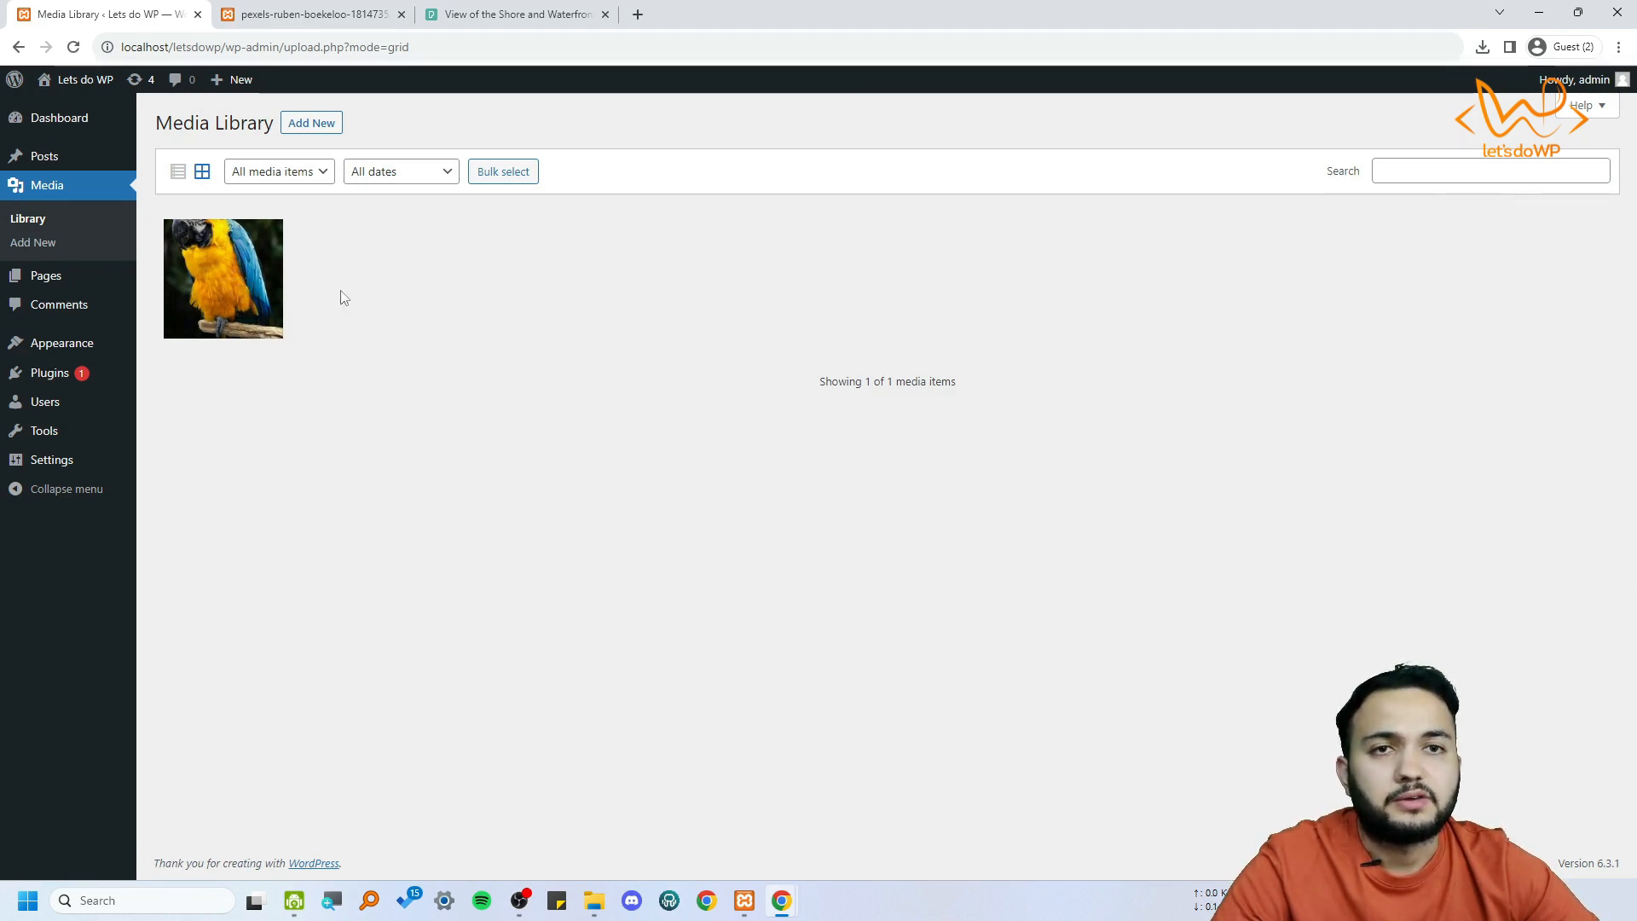
Filter the media library by Images and by Audio, and restore the filter to All media items
{"action": "left_click", "coordinate": [299, 174]}
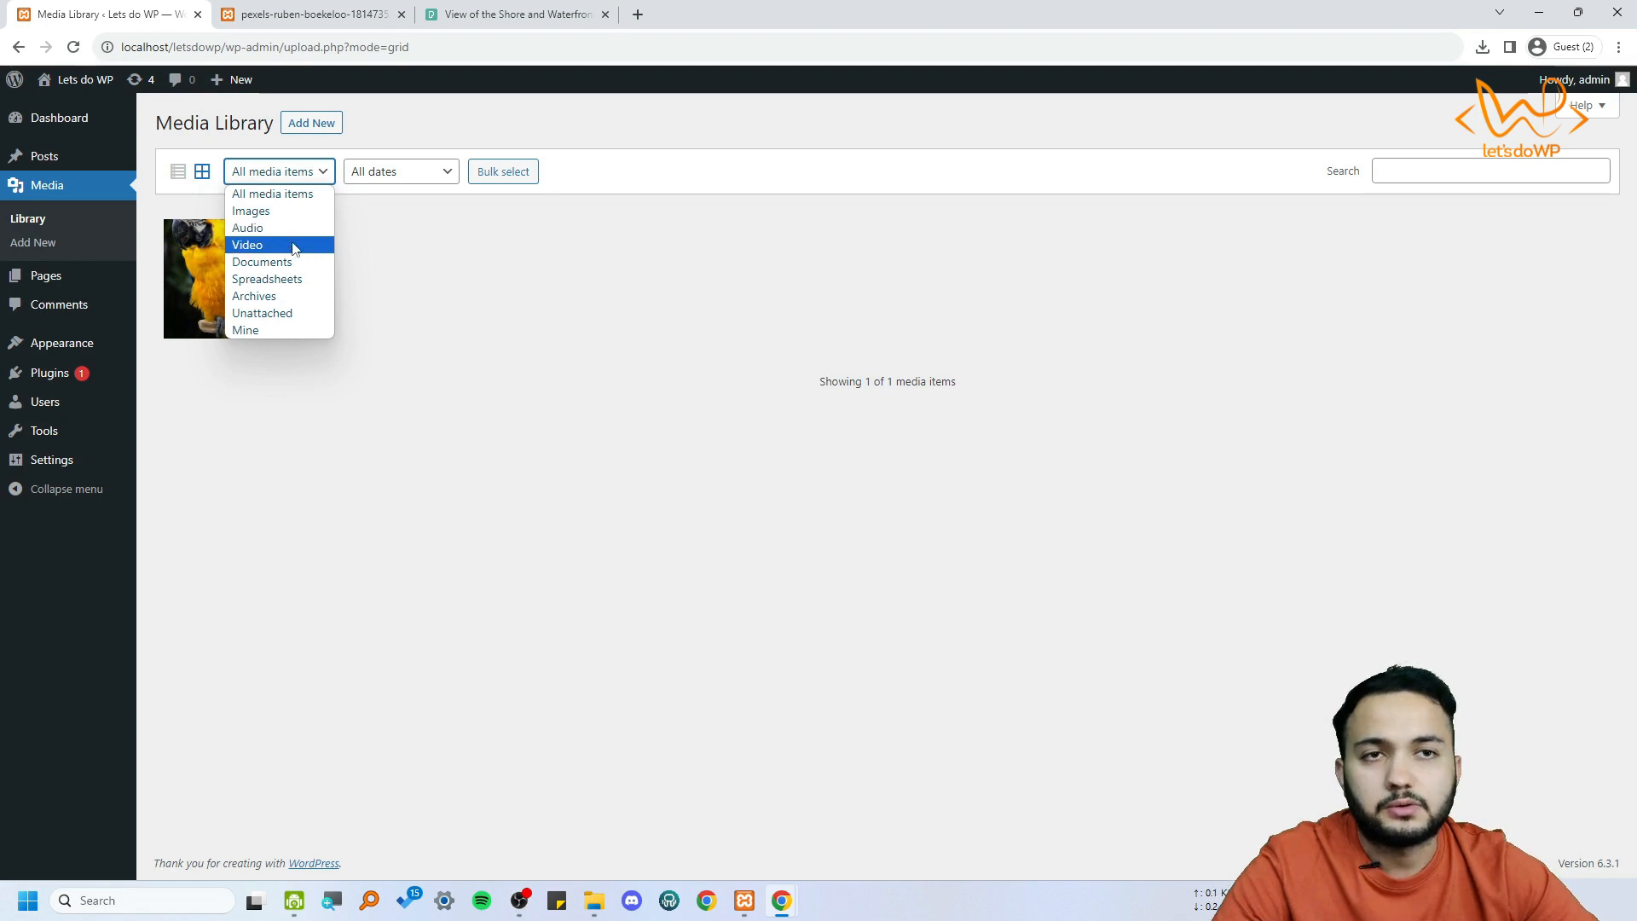
{"action": "left_click", "coordinate": [264, 211]}
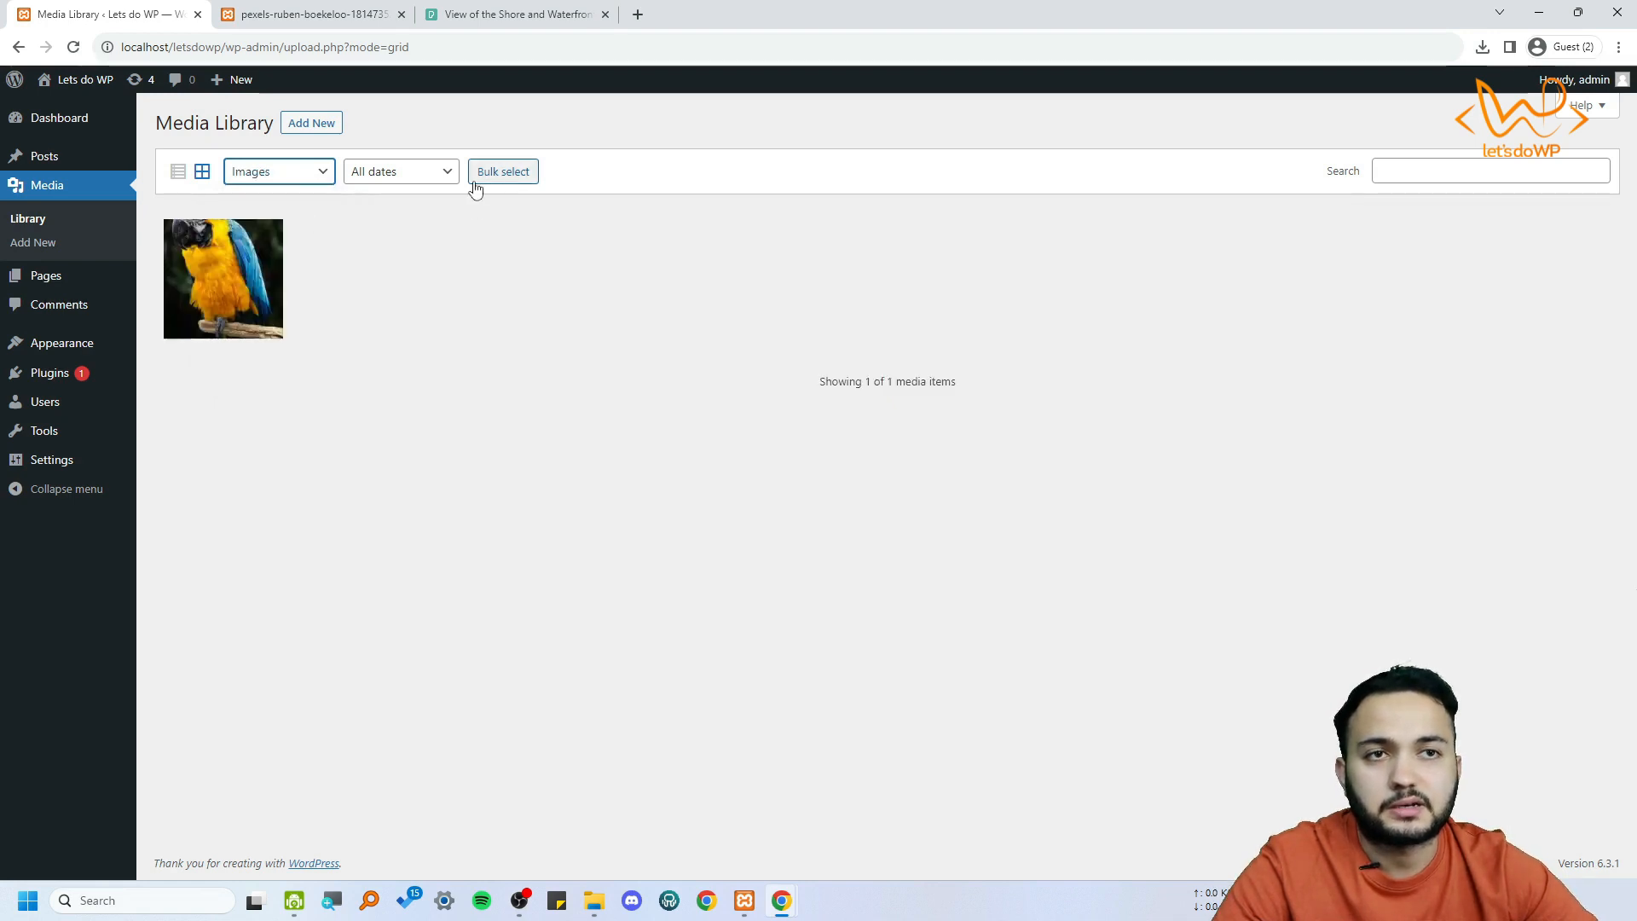
{"action": "left_click", "coordinate": [278, 171]}
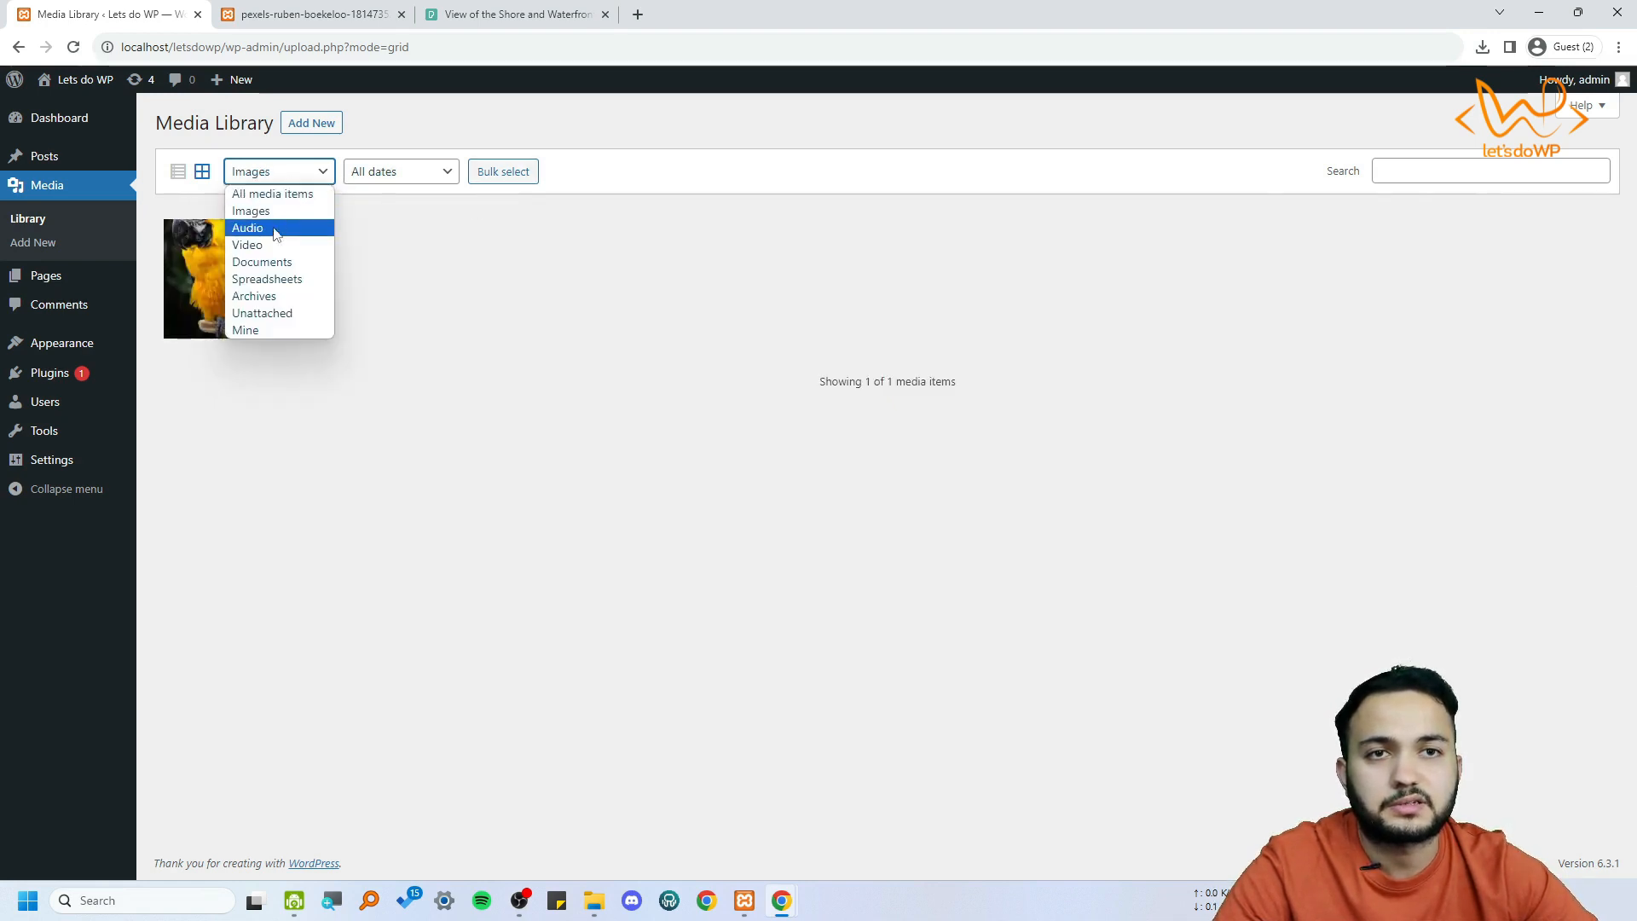
{"action": "left_click", "coordinate": [277, 225]}
{"action": "left_click", "coordinate": [294, 171]}
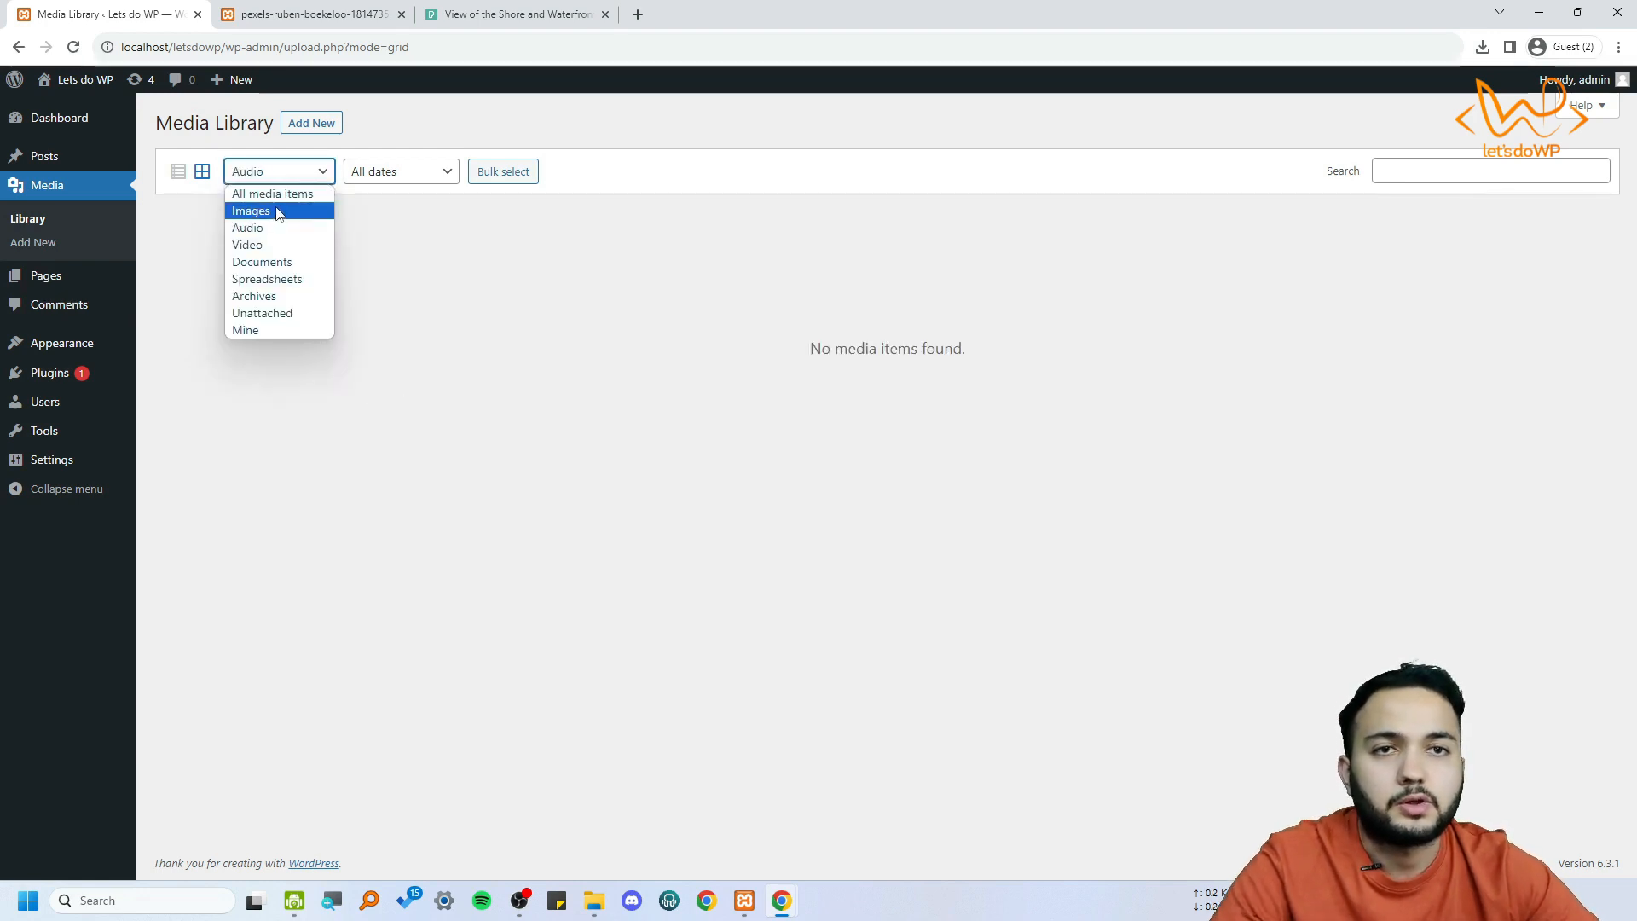
{"action": "left_click", "coordinate": [273, 193]}
Check the library's date filter options and search field, and switch back to the list layout
{"action": "left_click", "coordinate": [396, 172]}
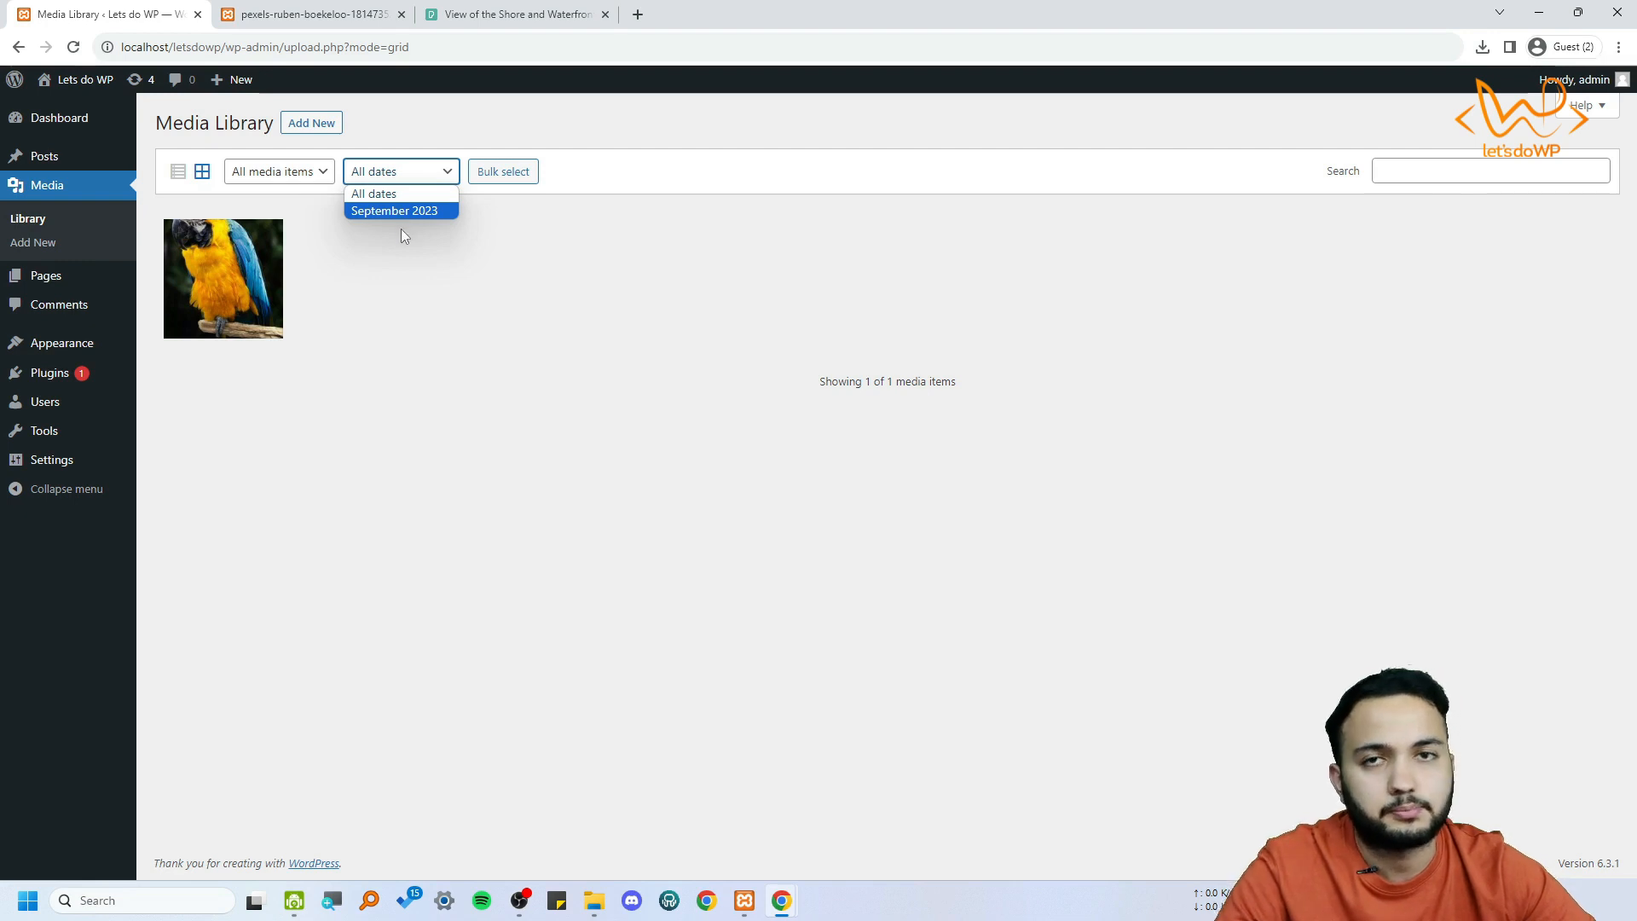
{"action": "left_click", "coordinate": [437, 342]}
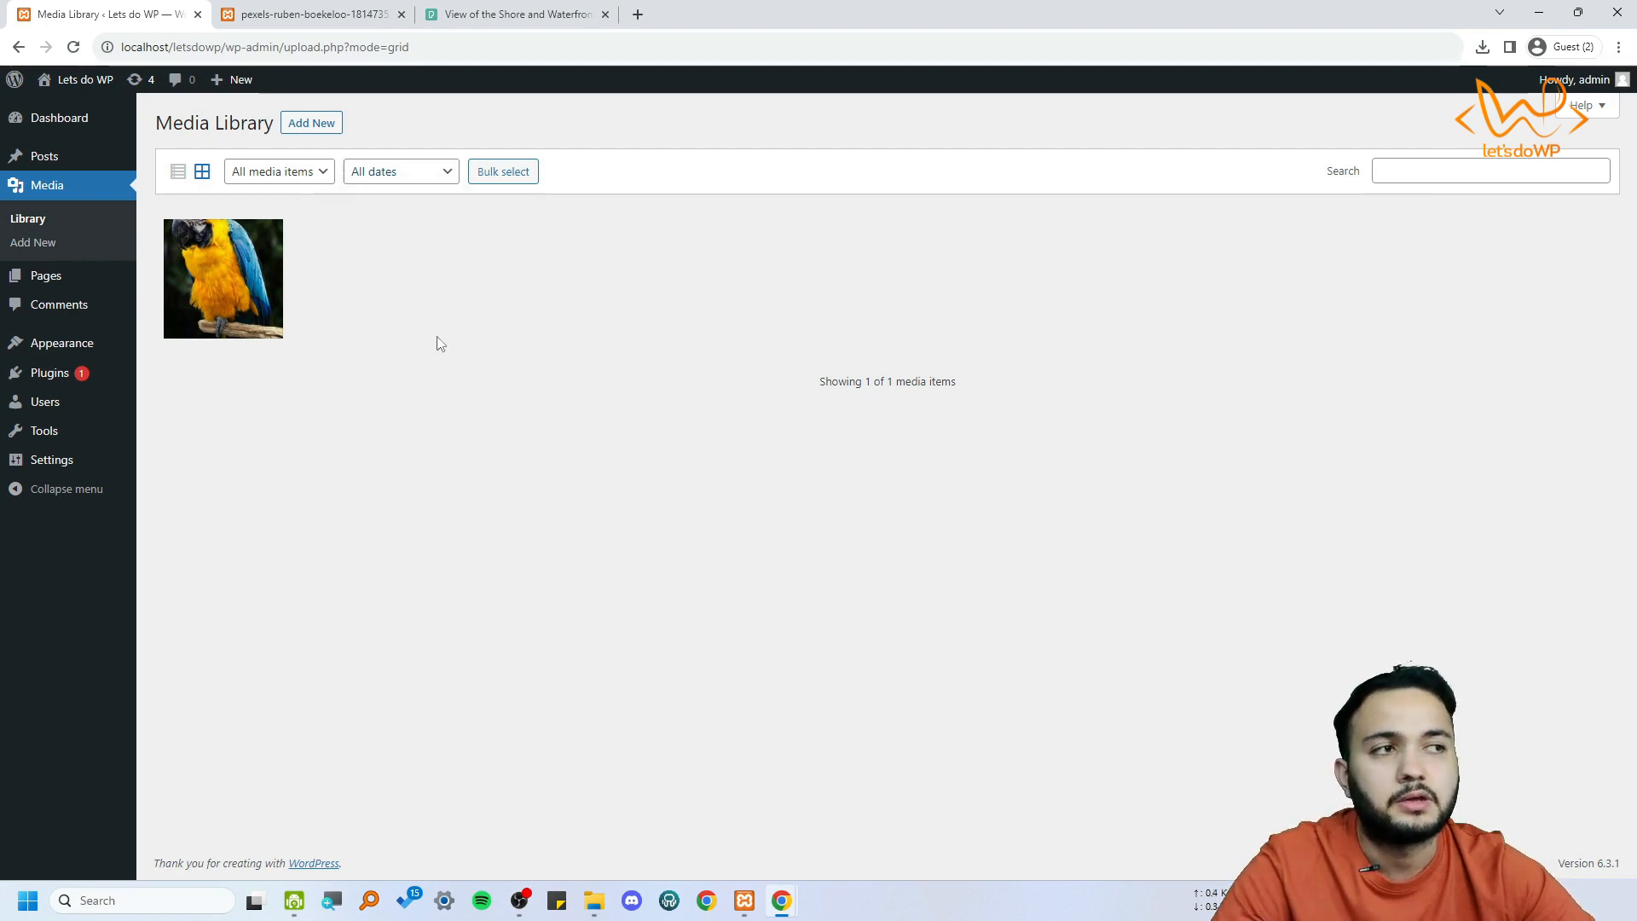
{"action": "left_click", "coordinate": [1467, 173]}
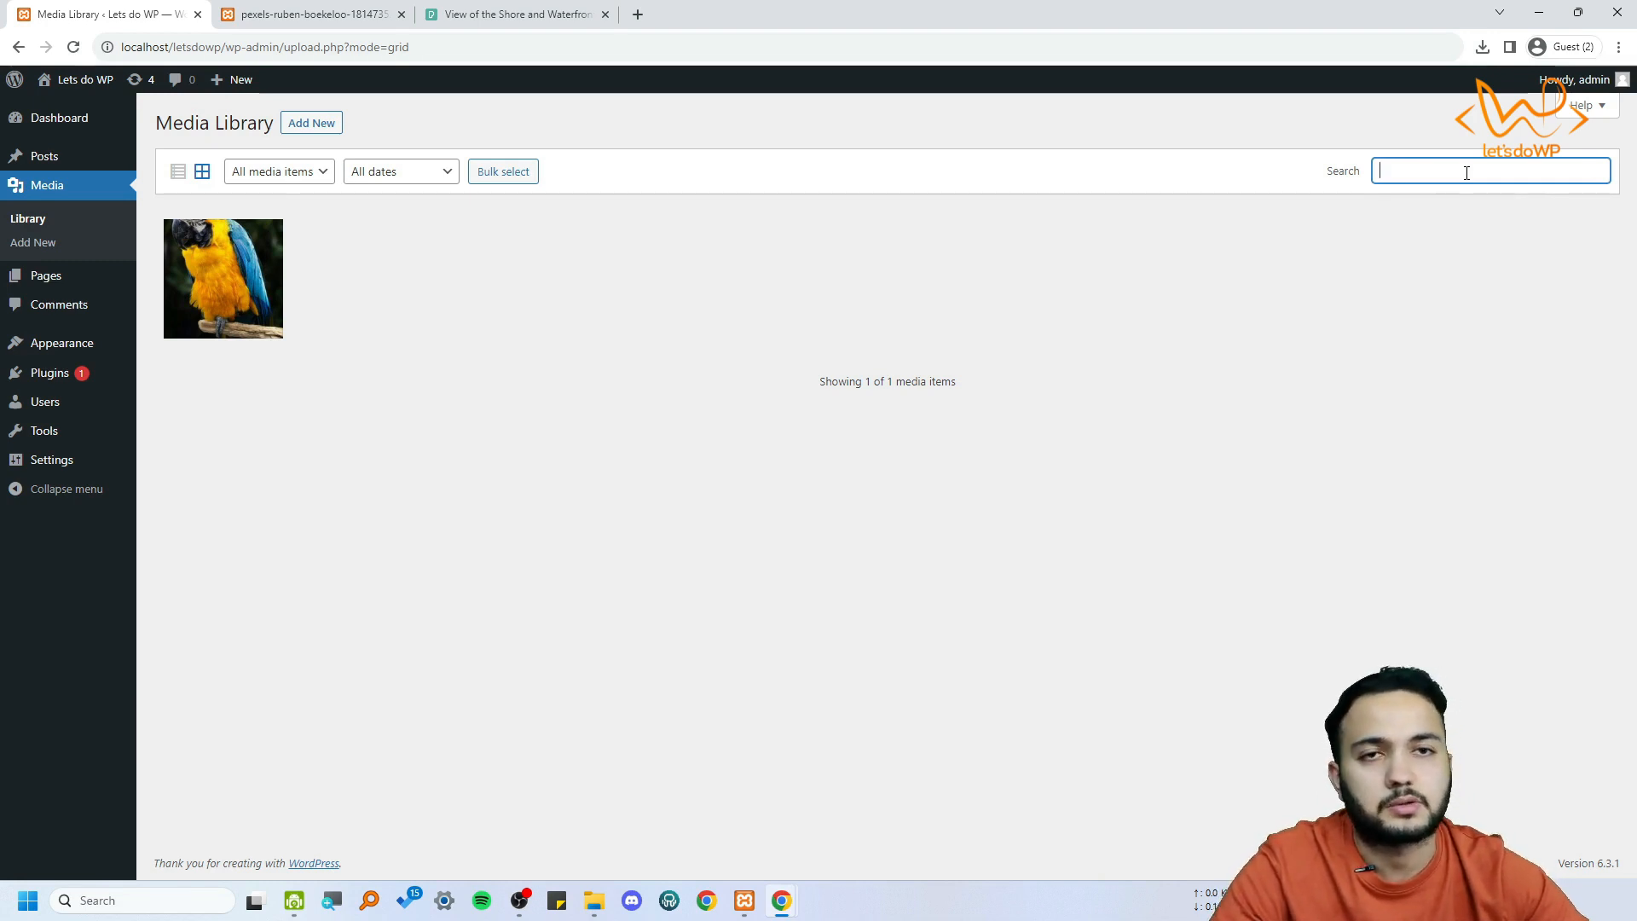
{"action": "left_click", "coordinate": [177, 171]}
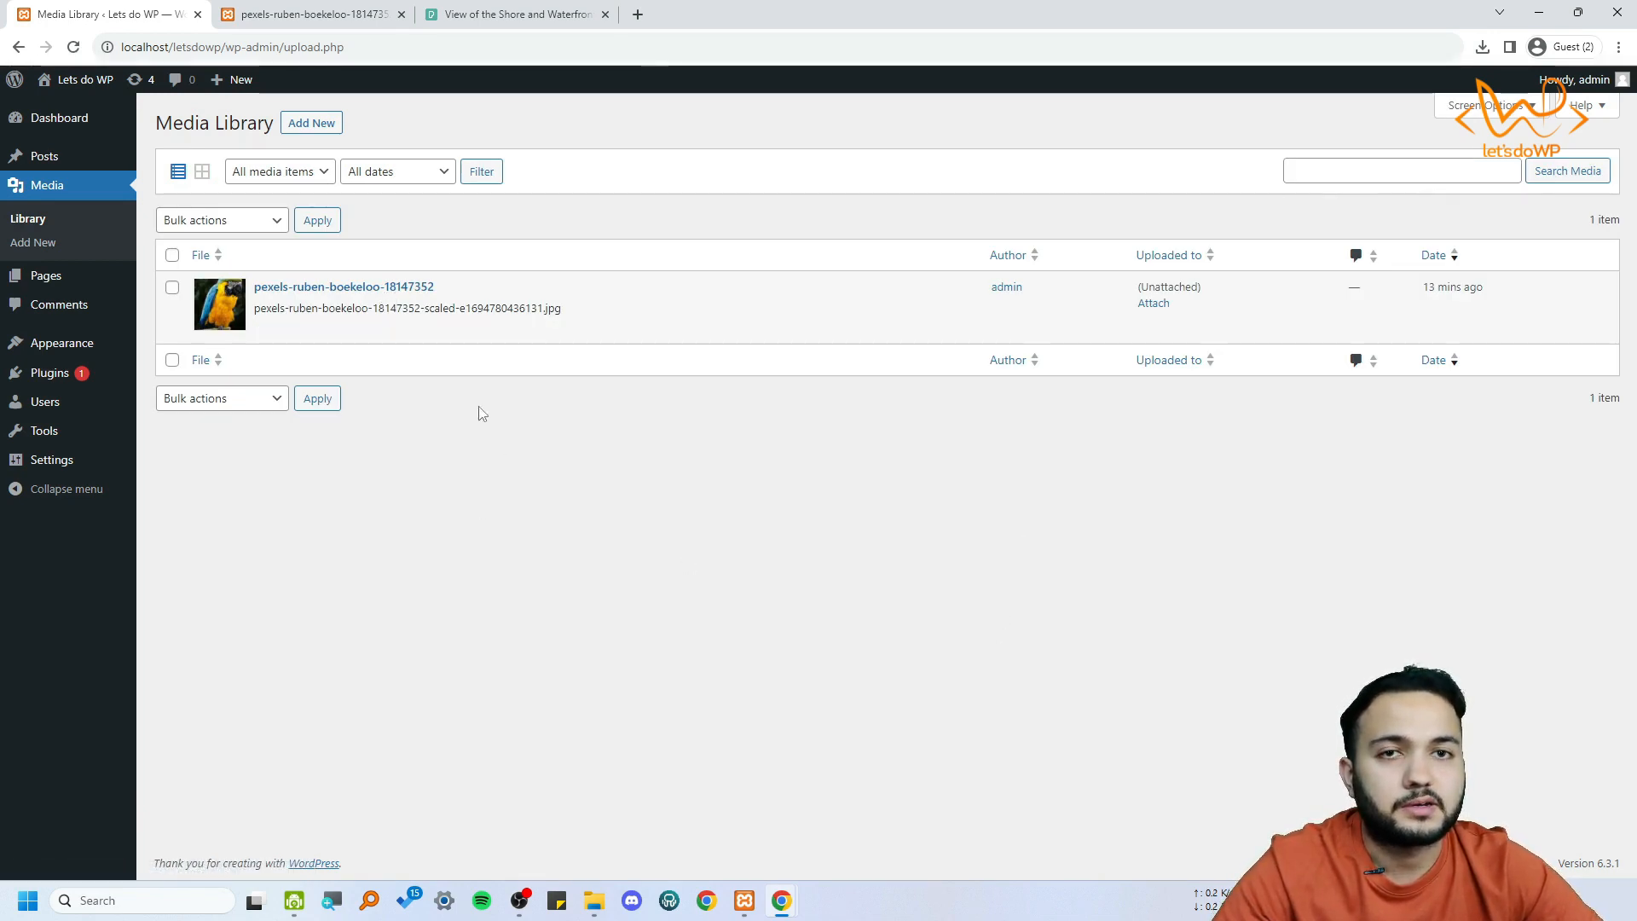
Upload the coastal JPG photo numbered 18140870 from the Images folder as new media and return to the library
{"action": "left_click", "coordinate": [312, 123]}
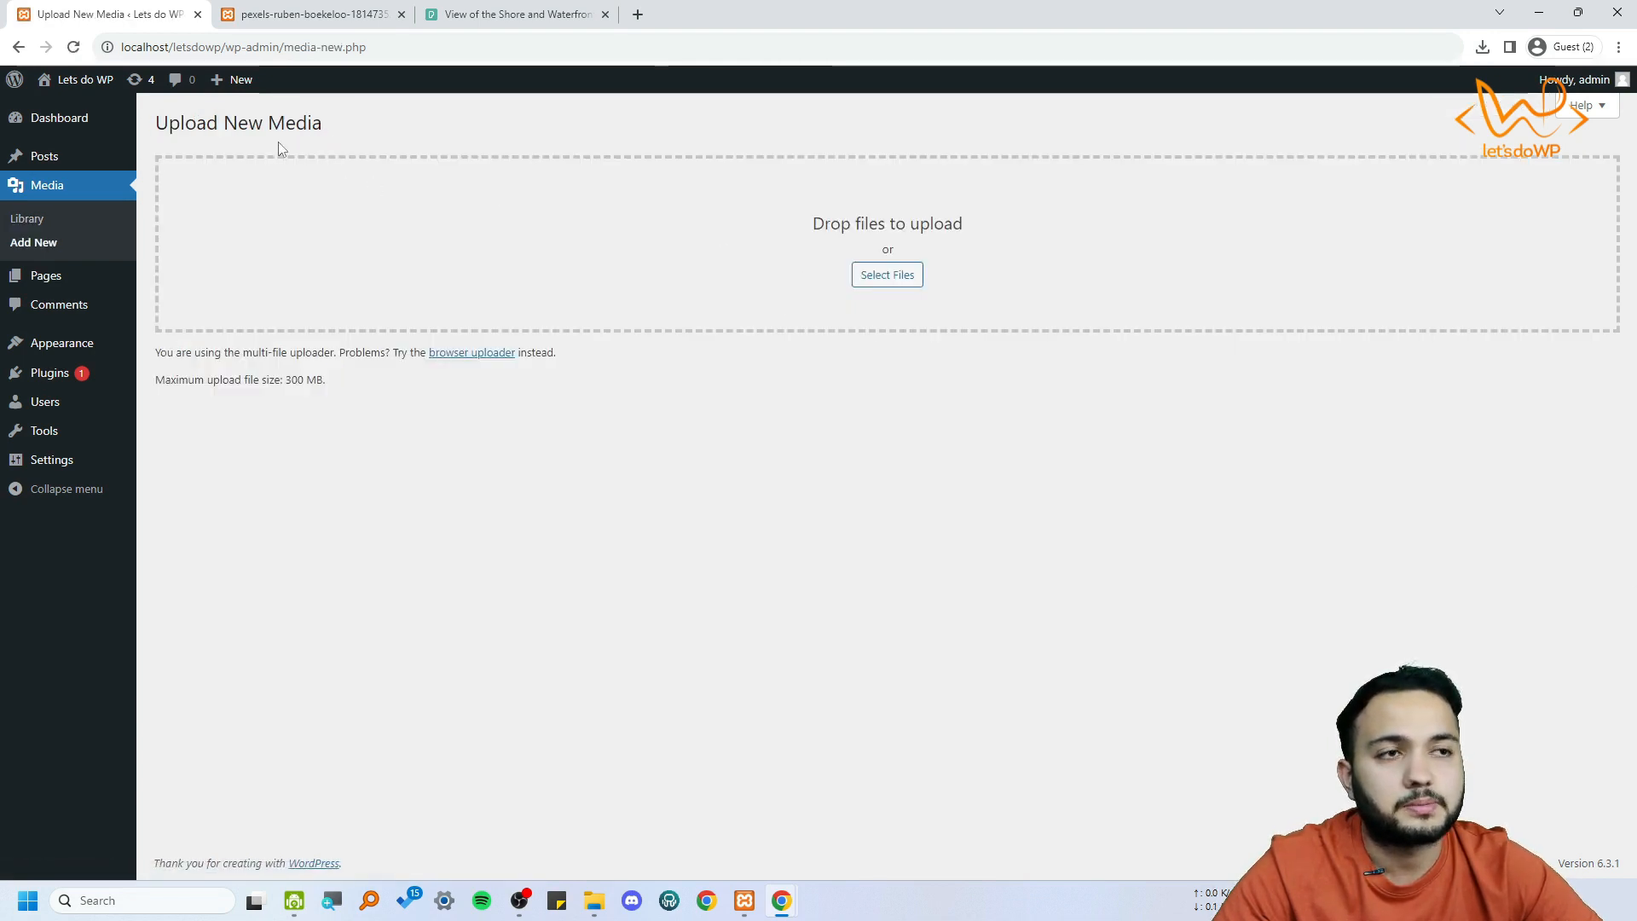
{"action": "left_click", "coordinate": [902, 286]}
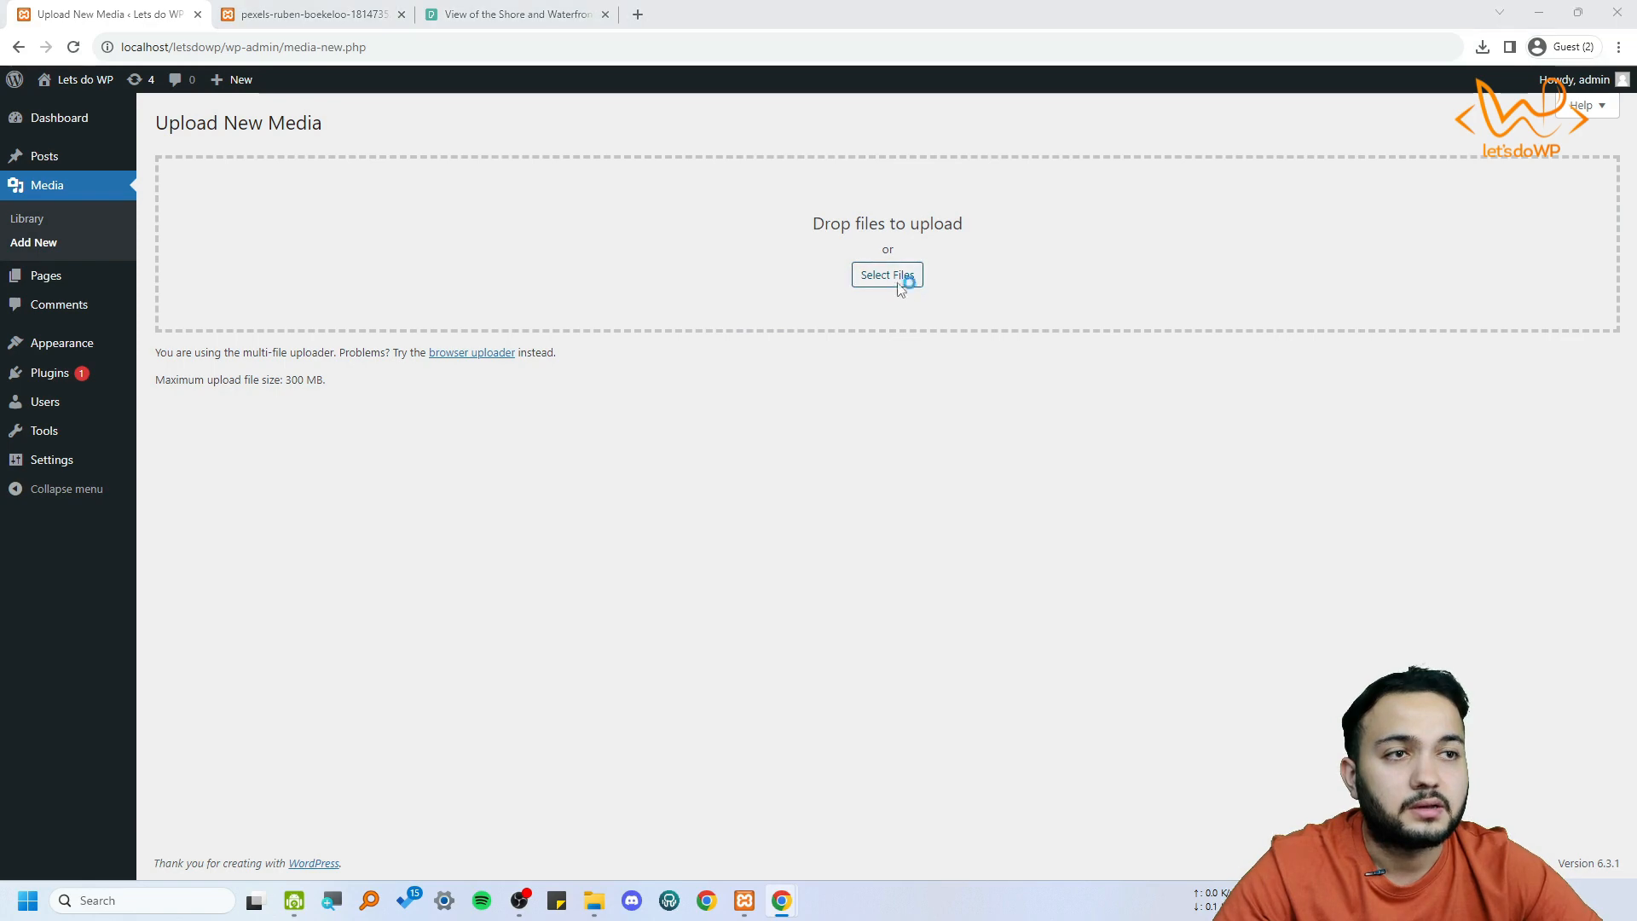
{"action": "left_click", "coordinate": [211, 160]}
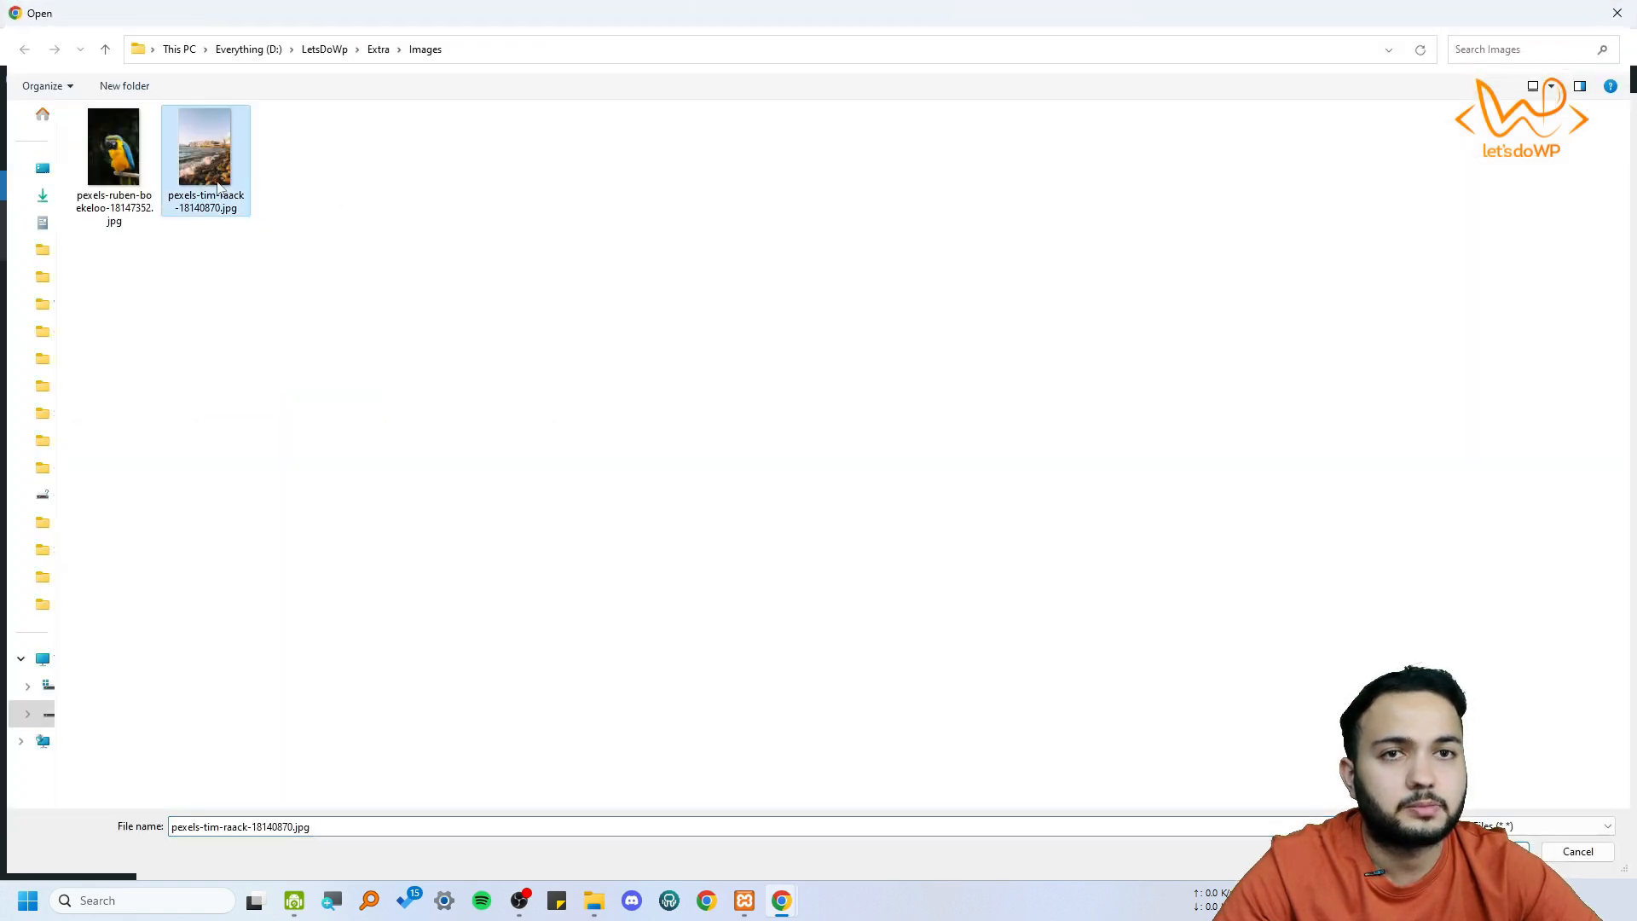
{"action": "left_click", "coordinate": [1493, 851]}
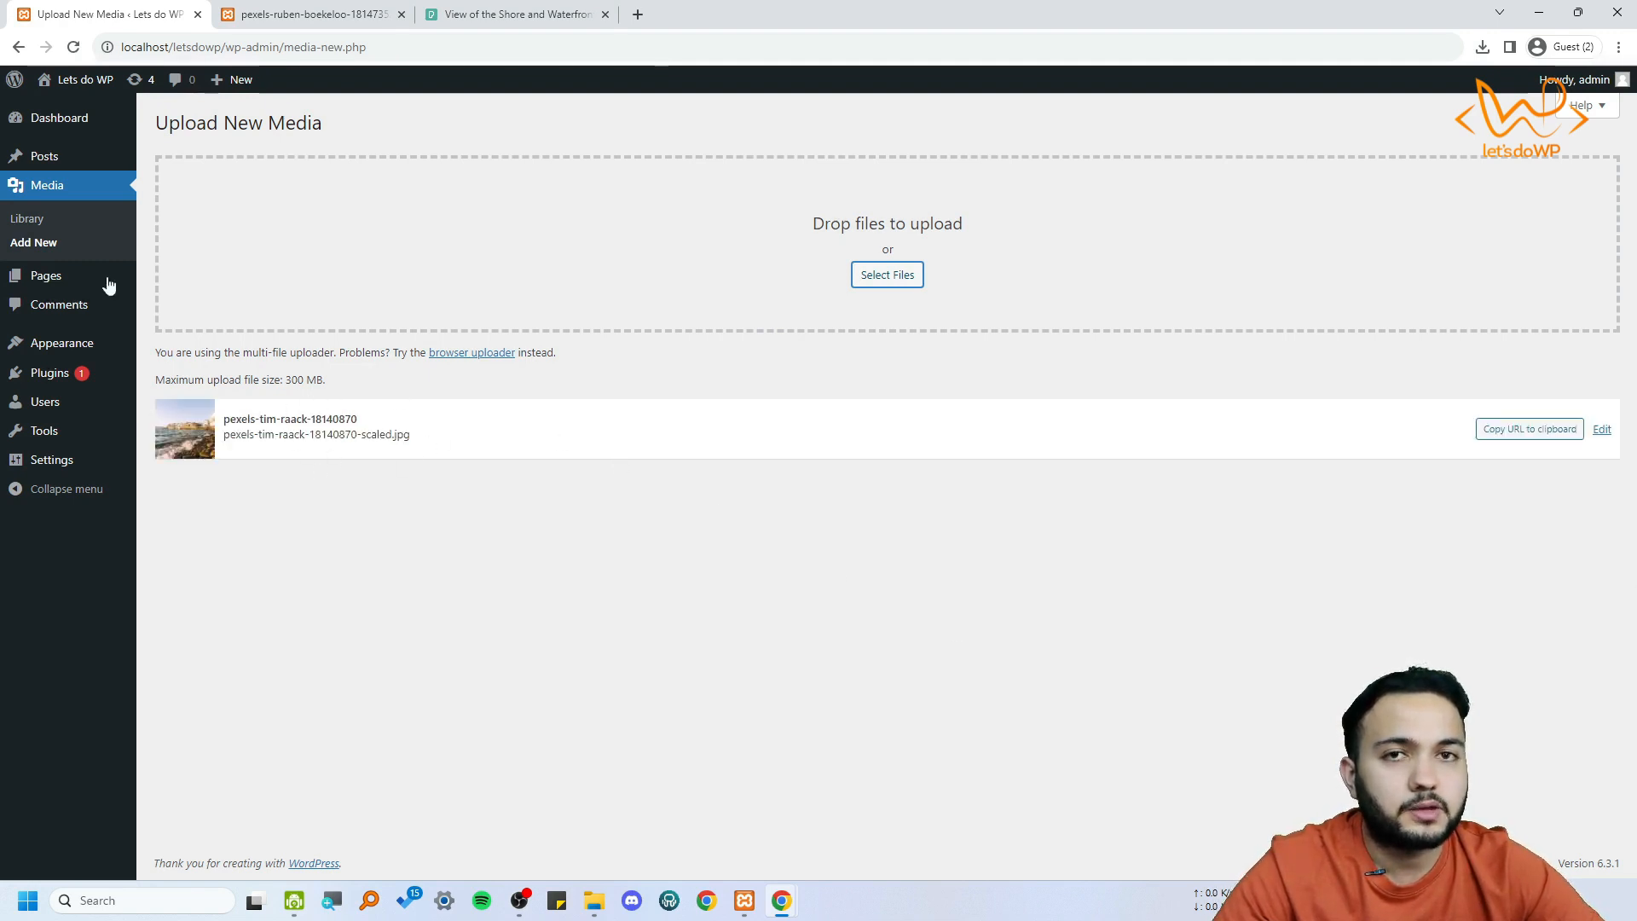
{"action": "left_click", "coordinate": [28, 220]}
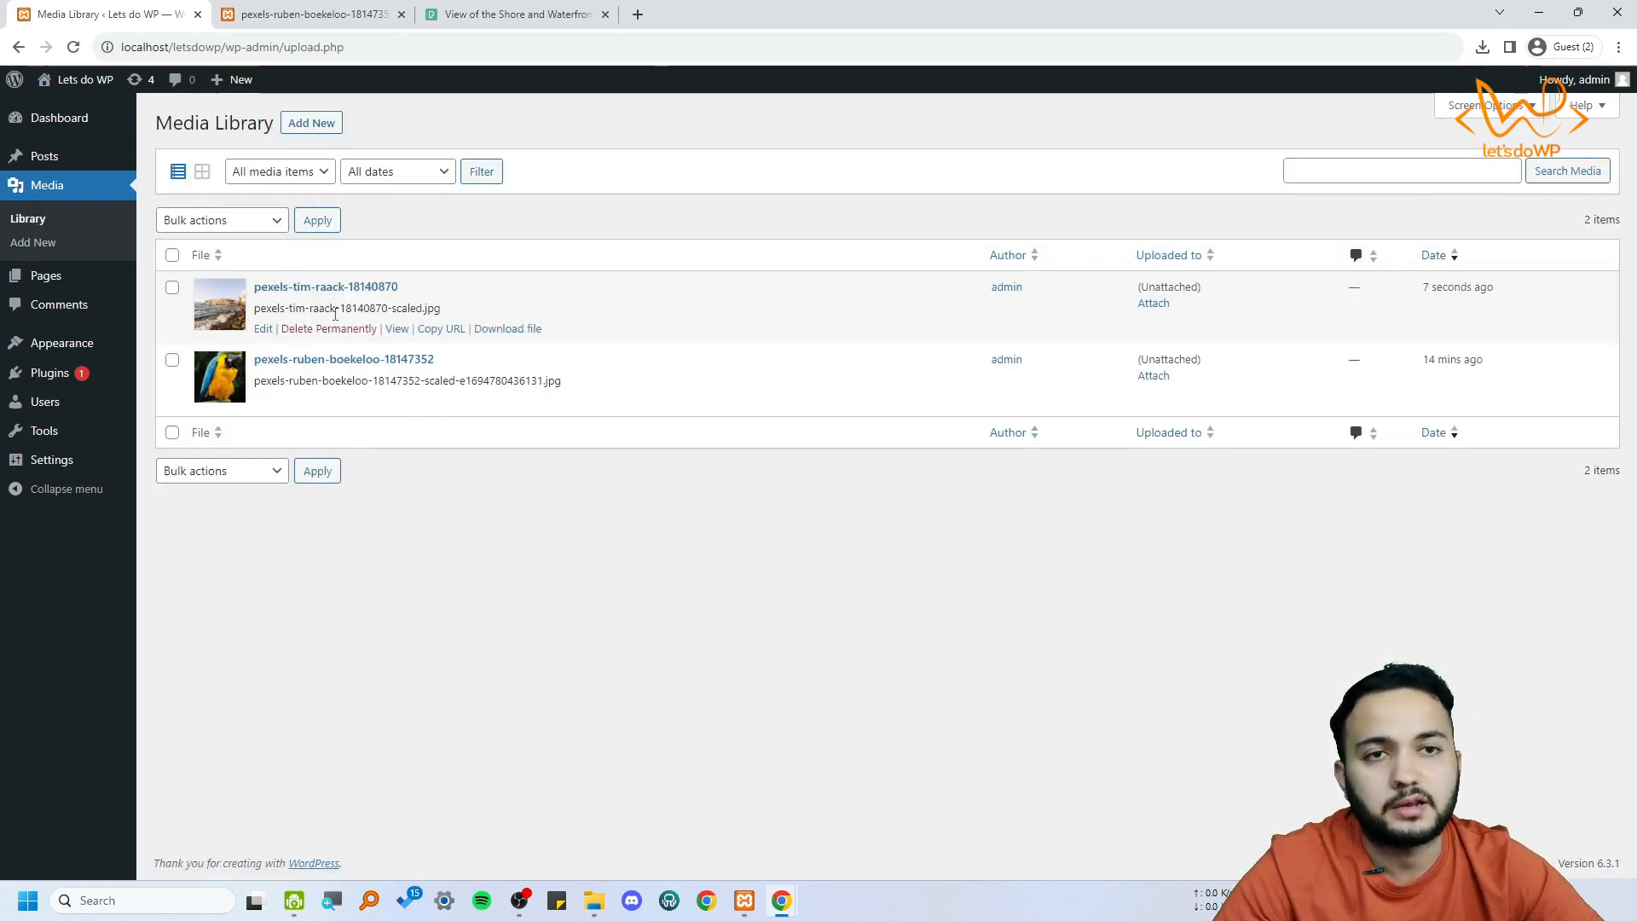
Compare the media library's grid and list layouts and the bulk actions choices, ending in the list layout
{"action": "left_click", "coordinate": [311, 124]}
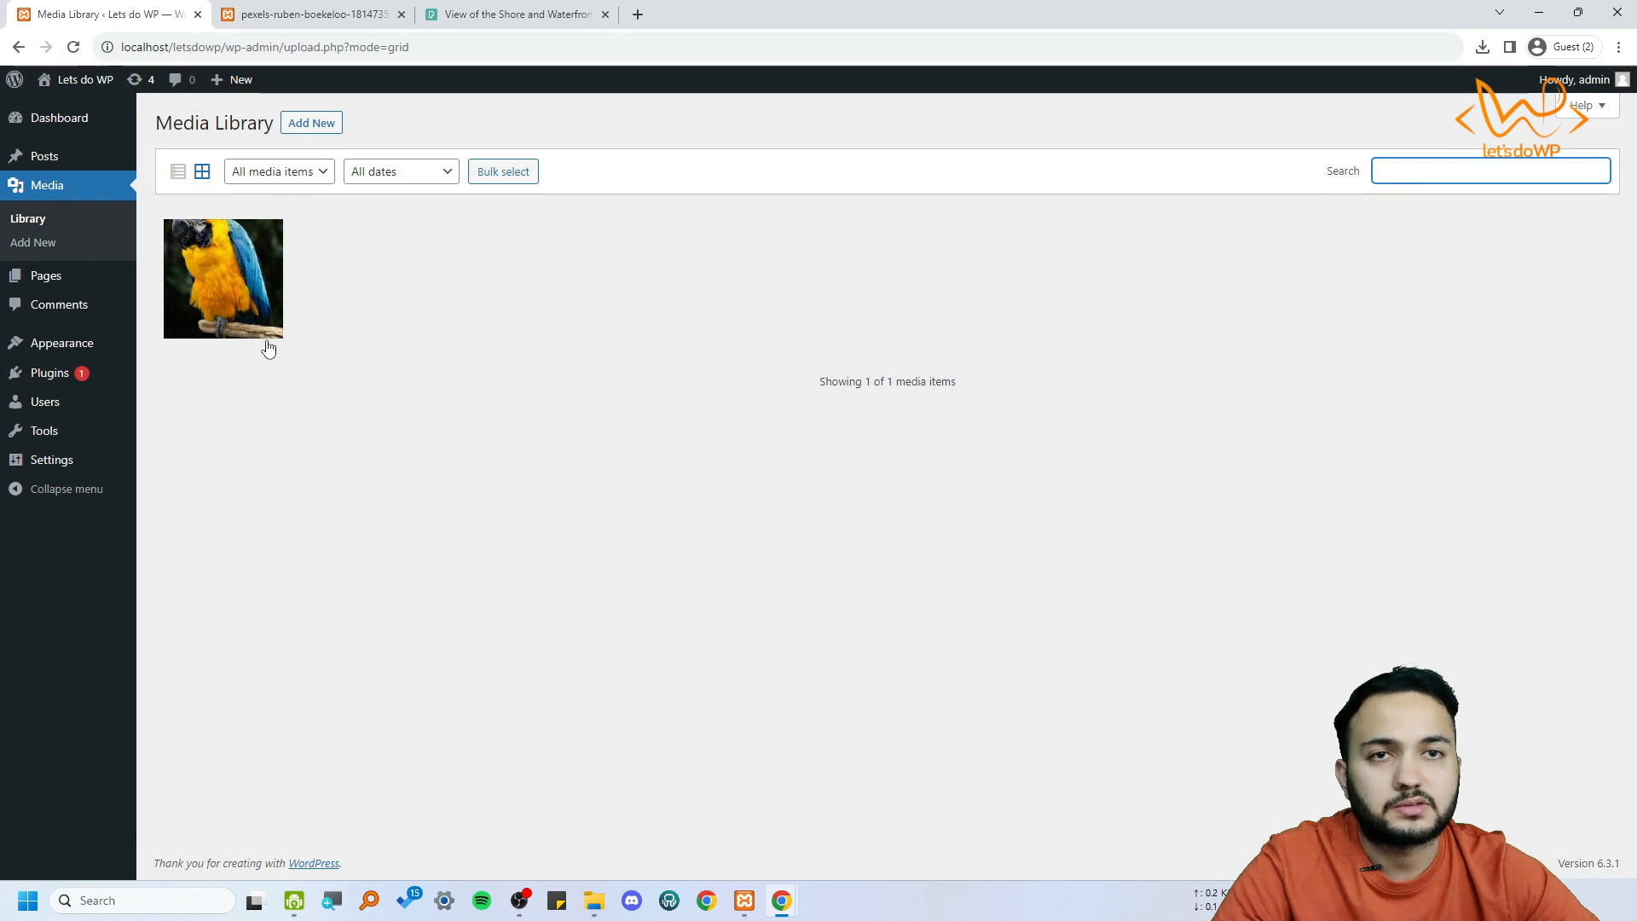
{"action": "left_click", "coordinate": [179, 172]}
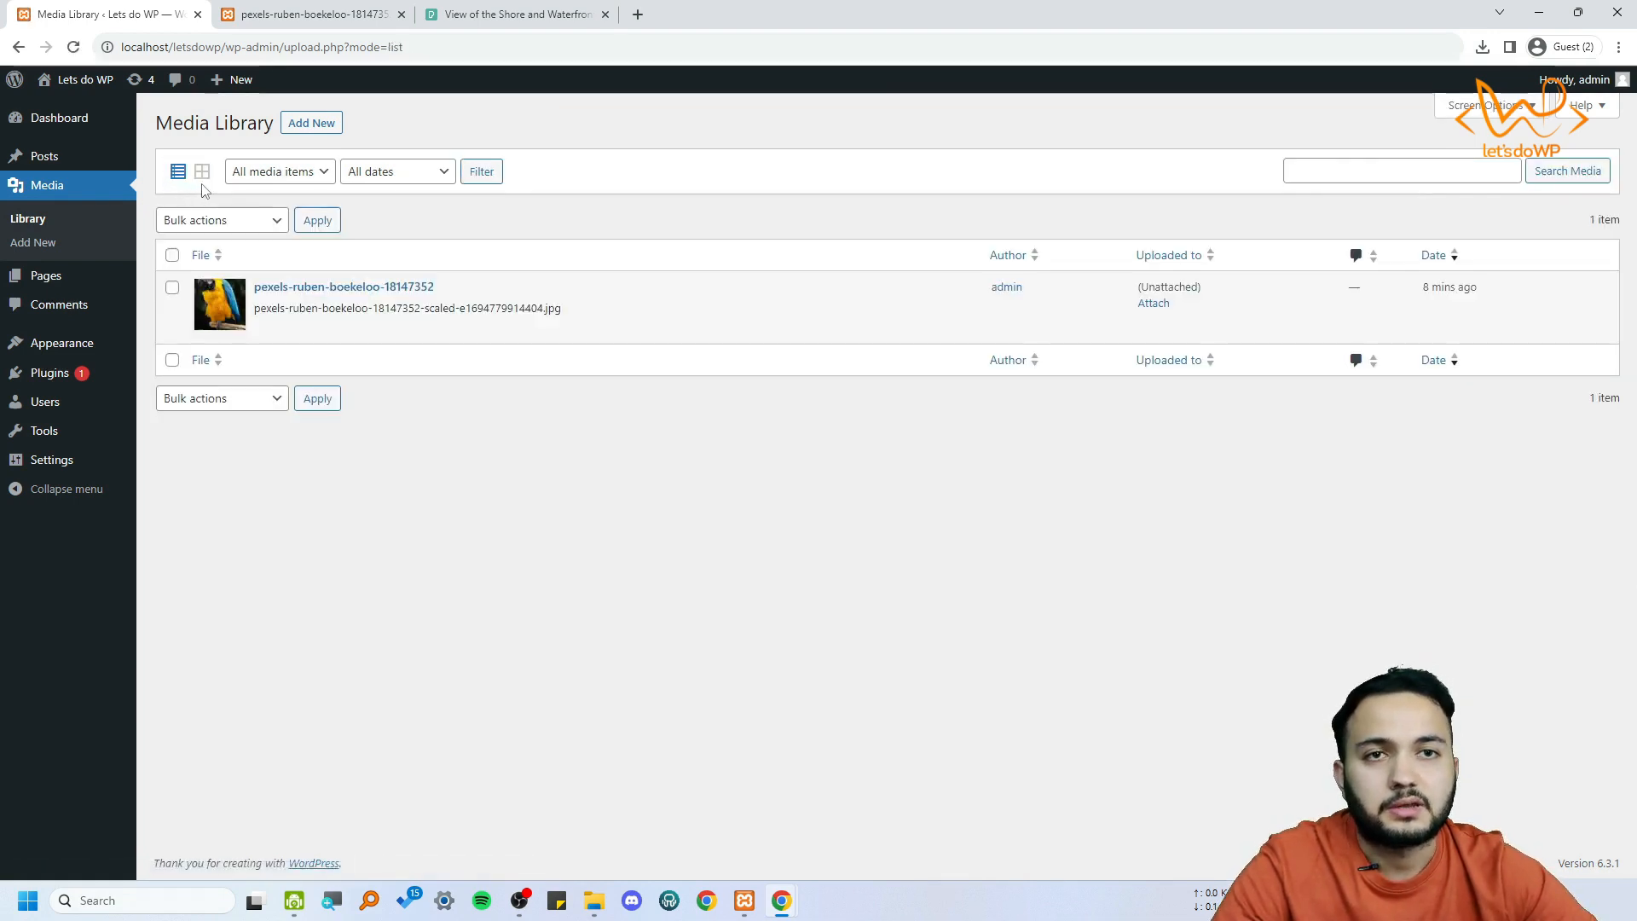
{"action": "left_click", "coordinate": [238, 224]}
{"action": "left_click", "coordinate": [242, 225]}
{"action": "left_click", "coordinate": [202, 172]}
{"action": "left_click", "coordinate": [178, 171]}
Select all media items and choose the Delete permanently bulk action without applying it, and reset both the action and the selection
{"action": "left_click", "coordinate": [171, 254]}
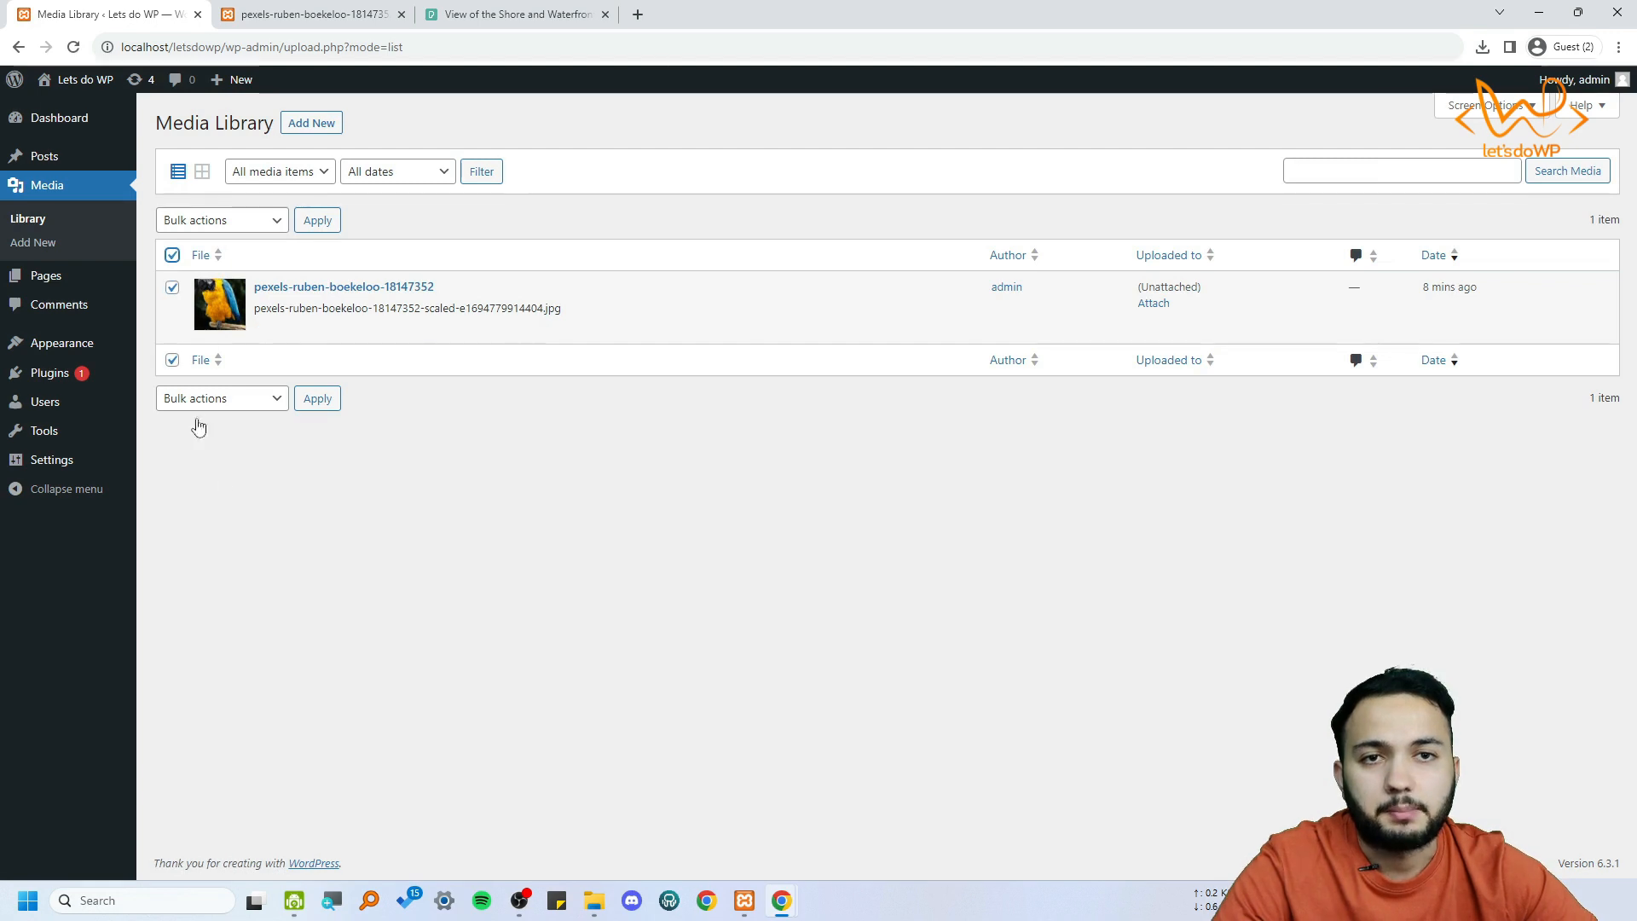
{"action": "left_click", "coordinate": [219, 220]}
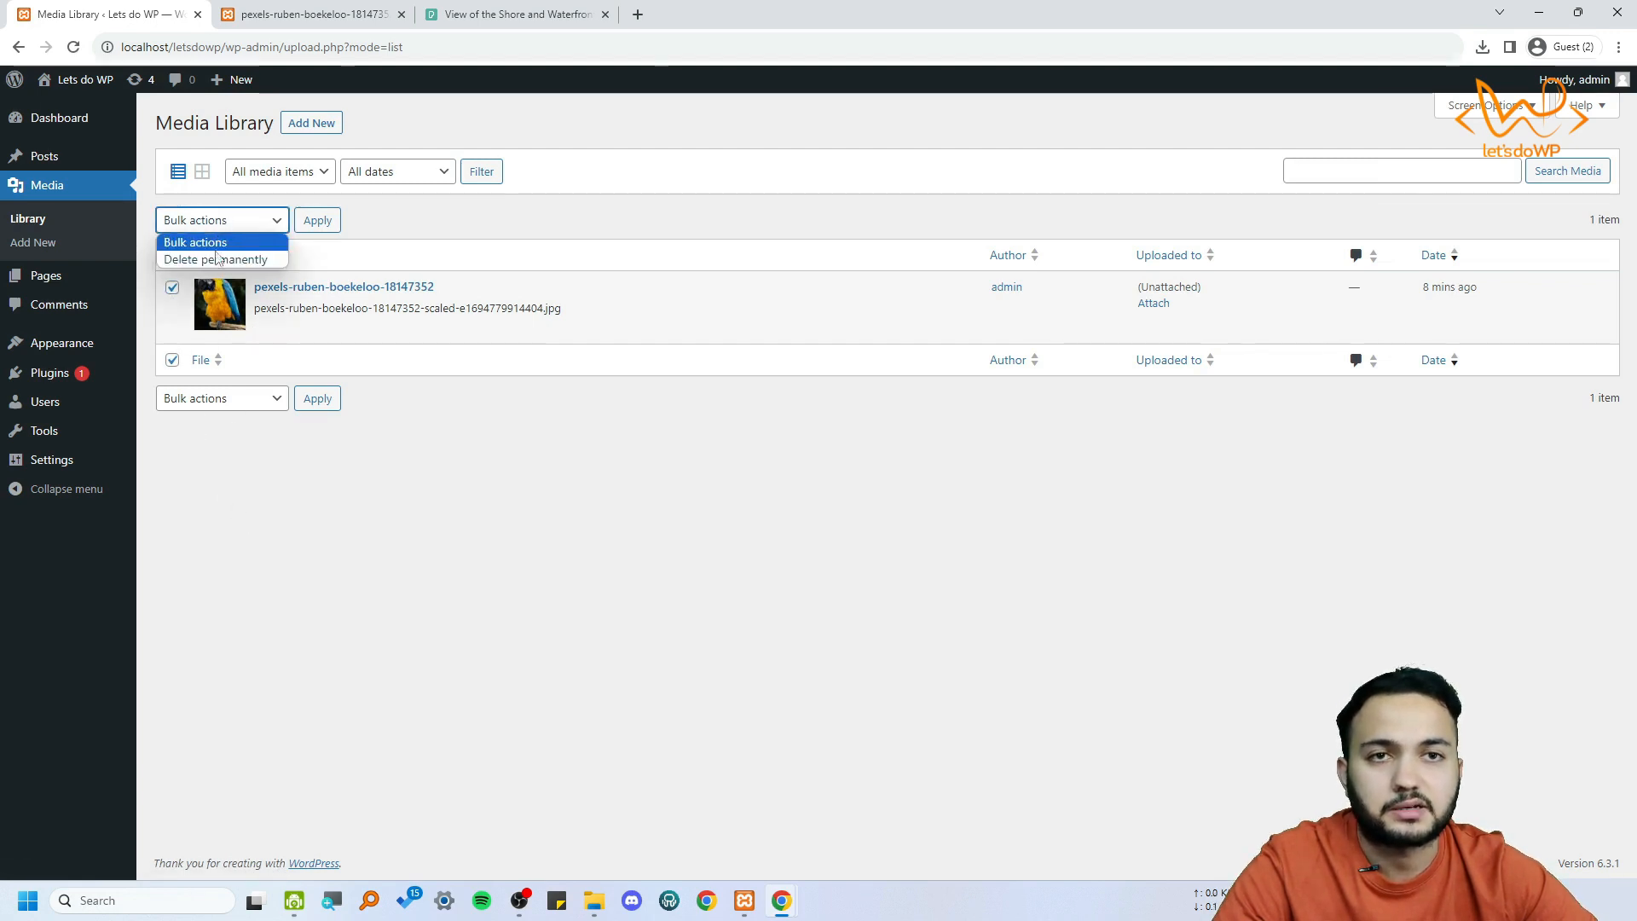
{"action": "left_click", "coordinate": [227, 260]}
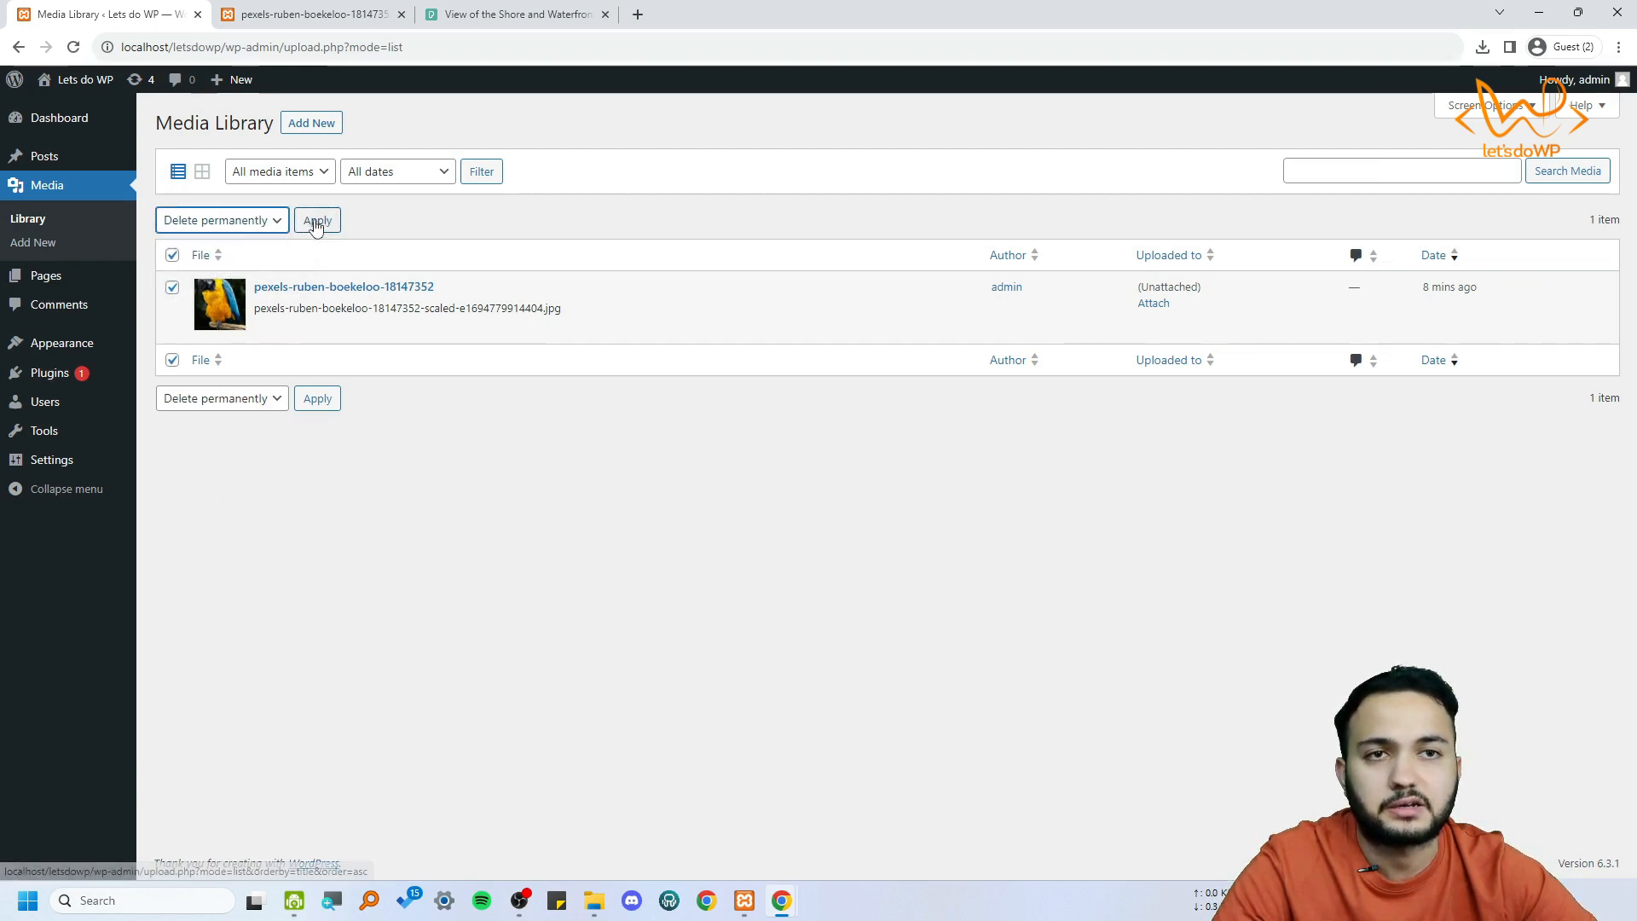
{"action": "left_click", "coordinate": [237, 227]}
{"action": "left_click", "coordinate": [237, 241]}
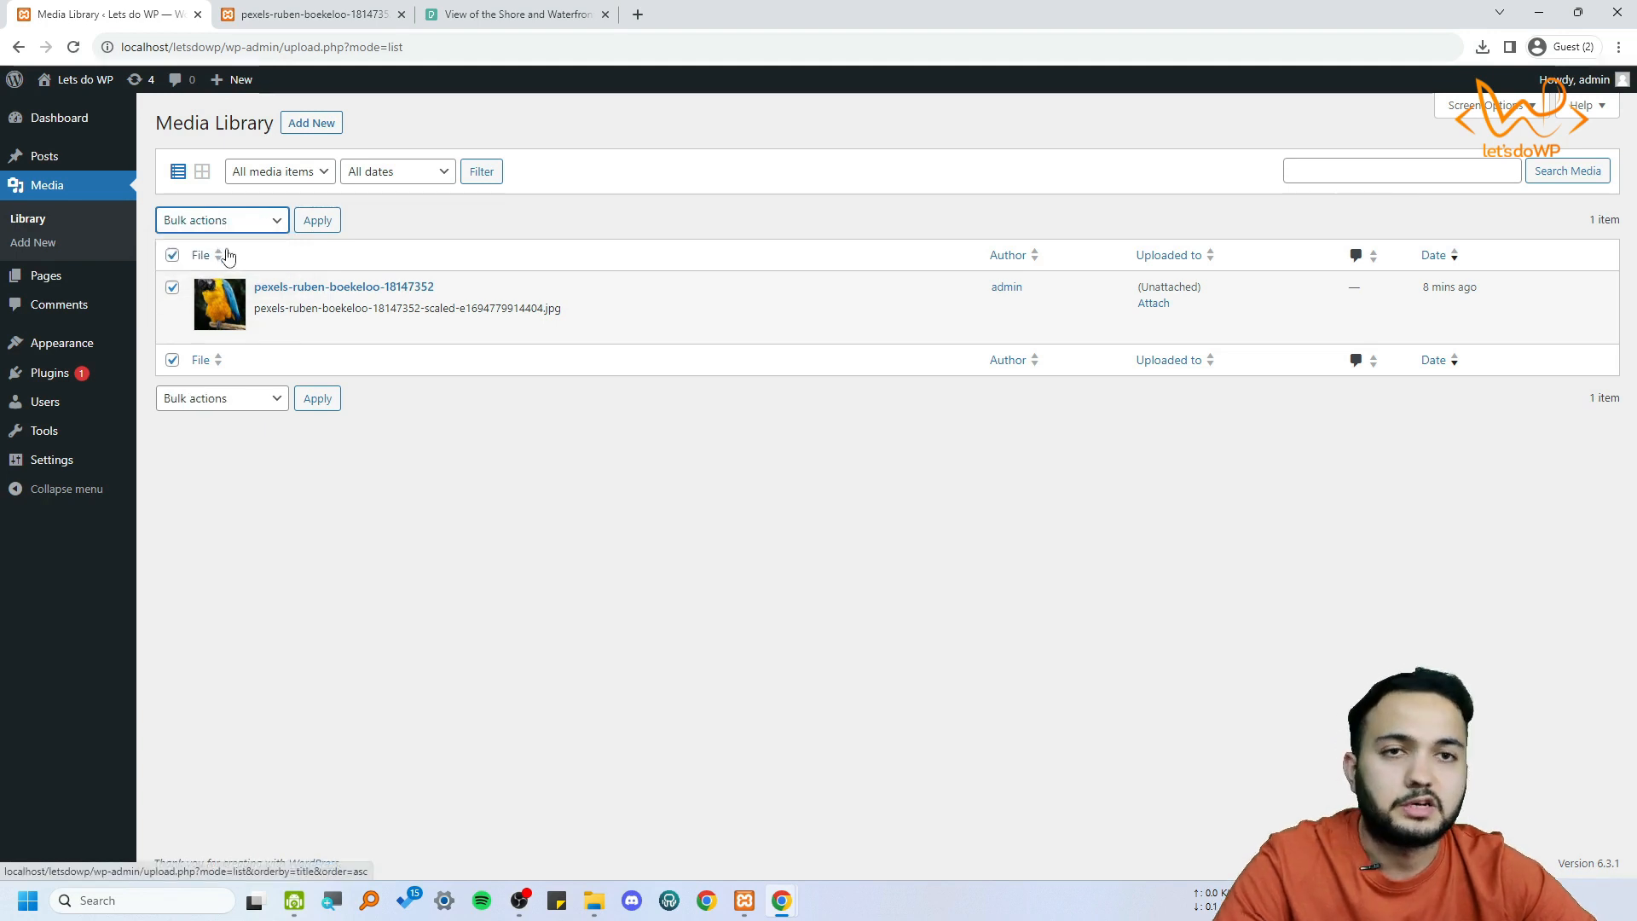
{"action": "left_click", "coordinate": [172, 255]}
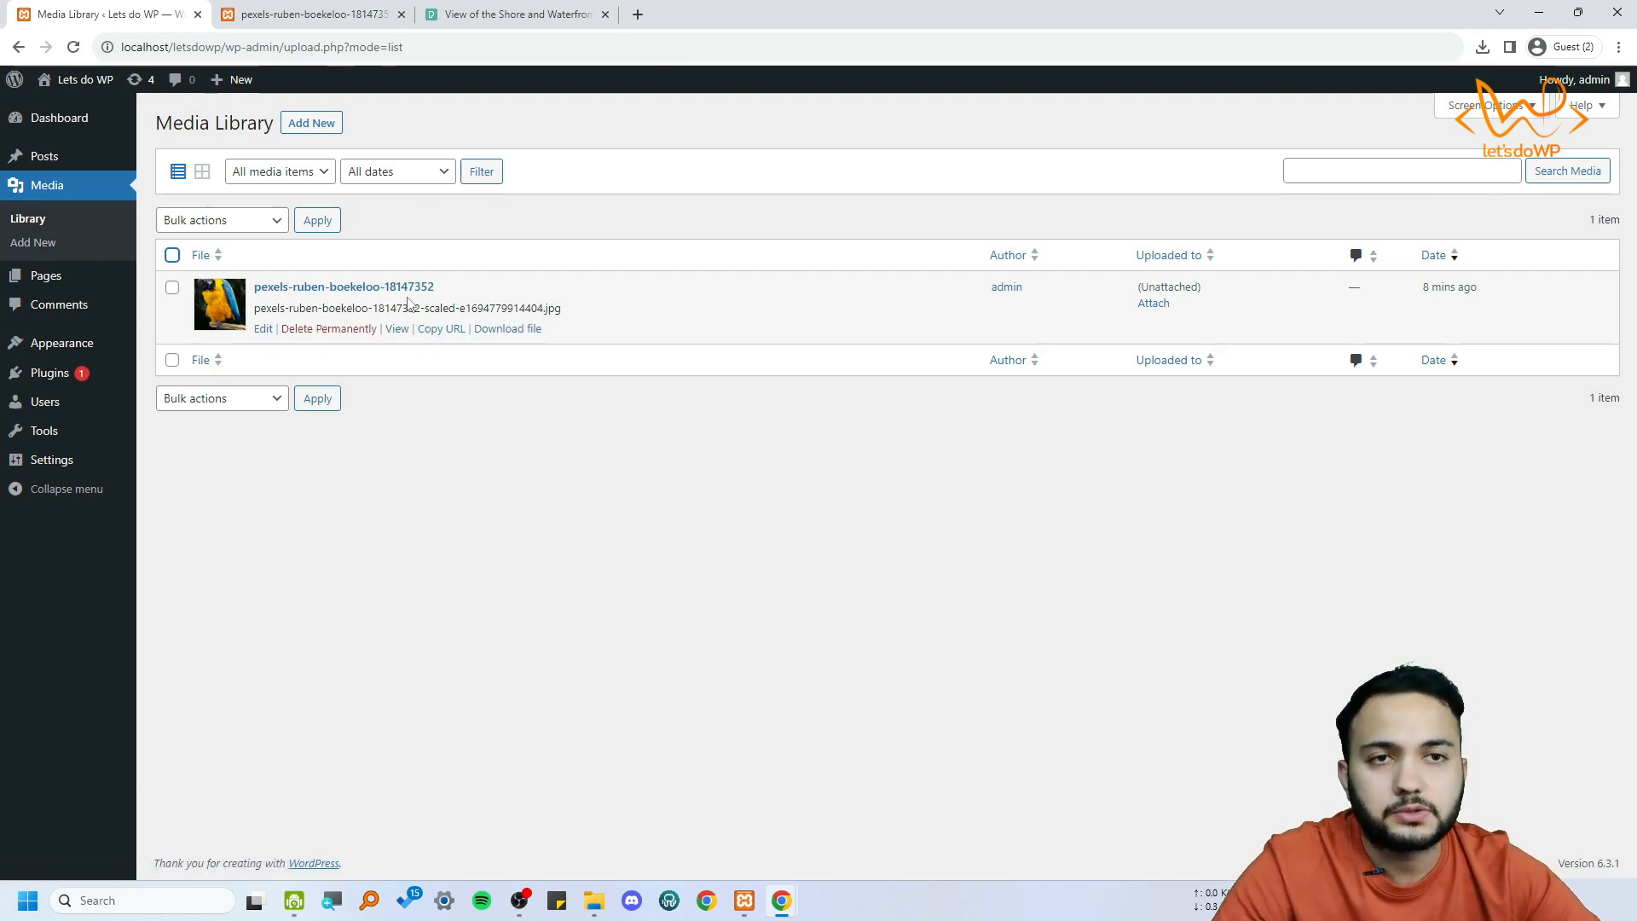
Examine the parrot image's file name and upload date in the list
{"action": "left_click_drag", "start_coordinate": [262, 308], "coordinate": [611, 311]}
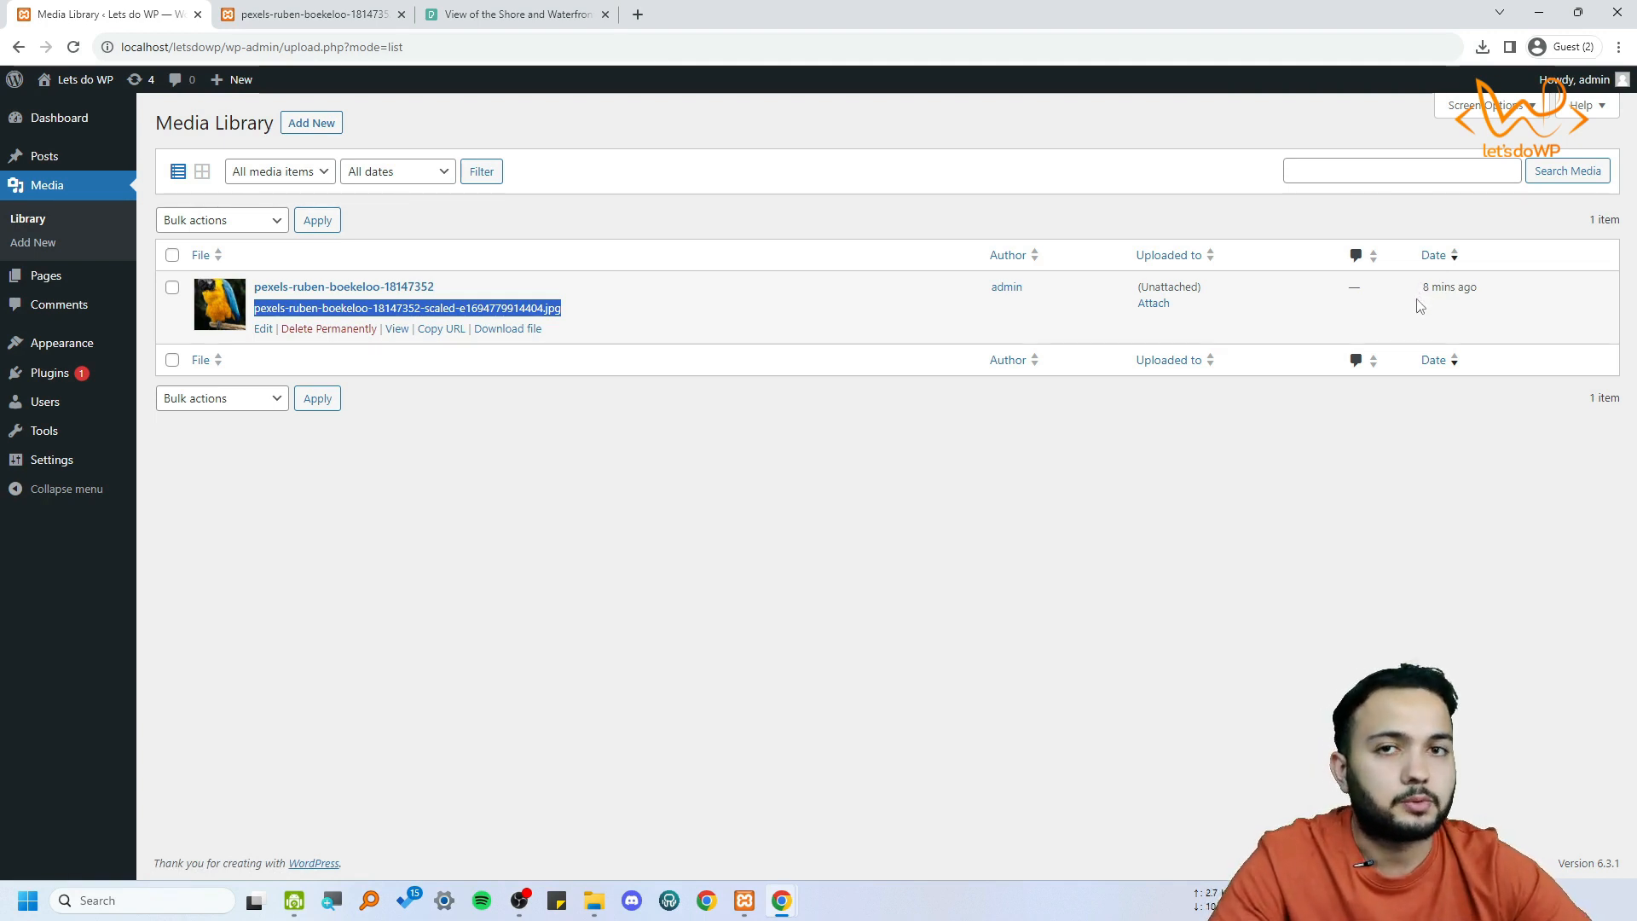
{"action": "left_click_drag", "start_coordinate": [1423, 290], "coordinate": [1484, 288]}
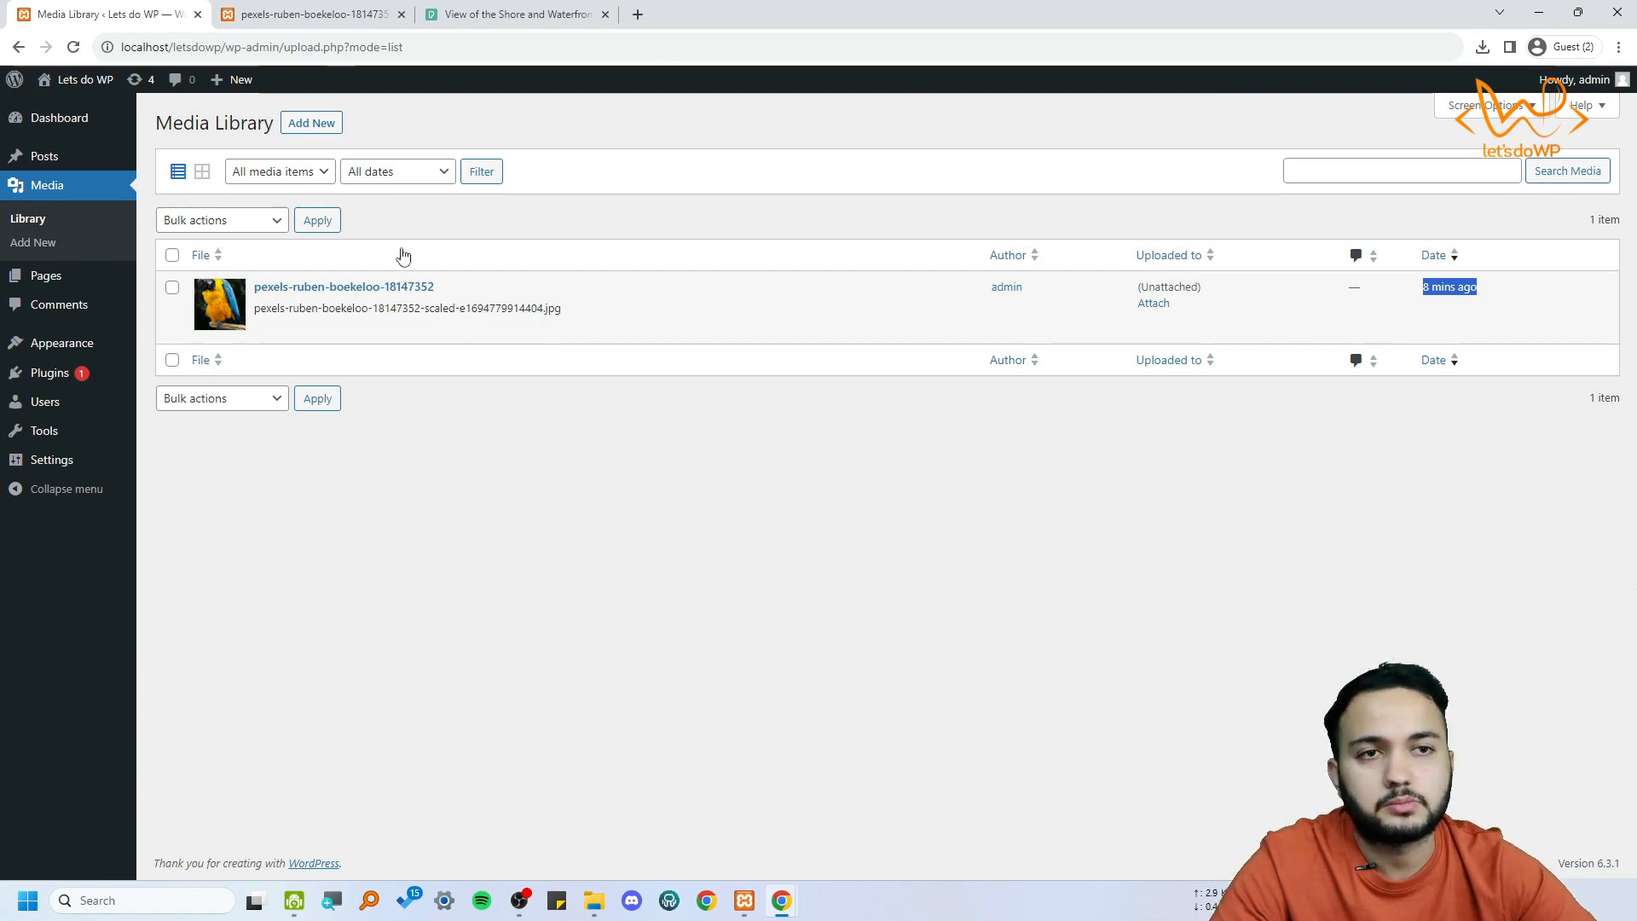
{"action": "left_click", "coordinate": [599, 506]}
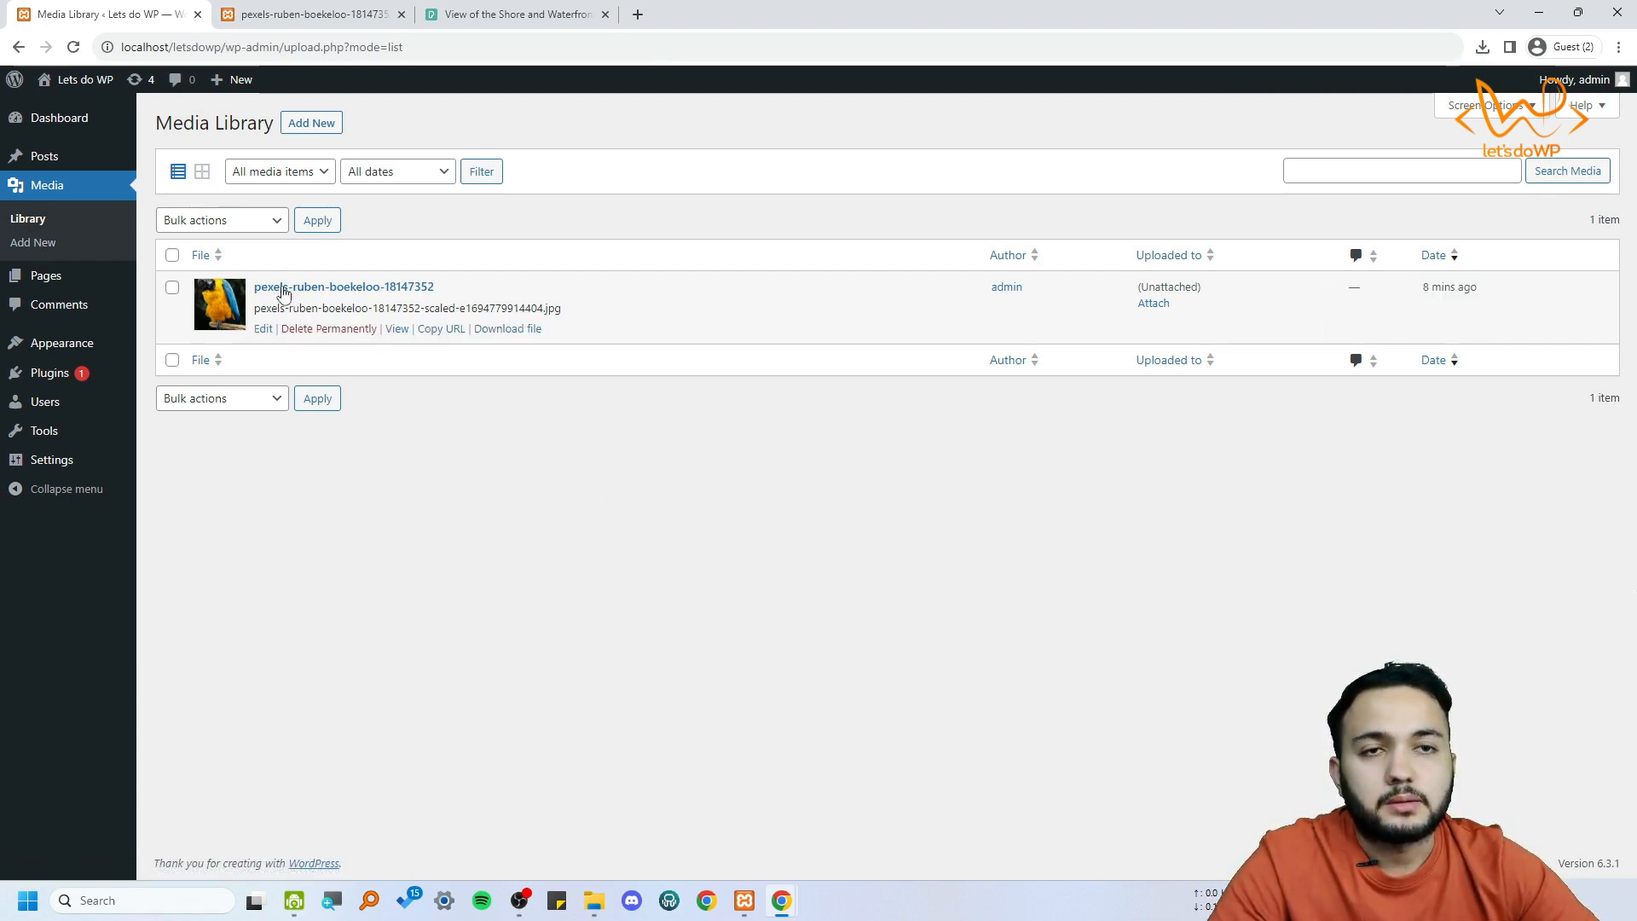
Check the library in grid layout, and view the parrot image's attachment page from the list before returning
{"action": "left_click", "coordinate": [202, 171]}
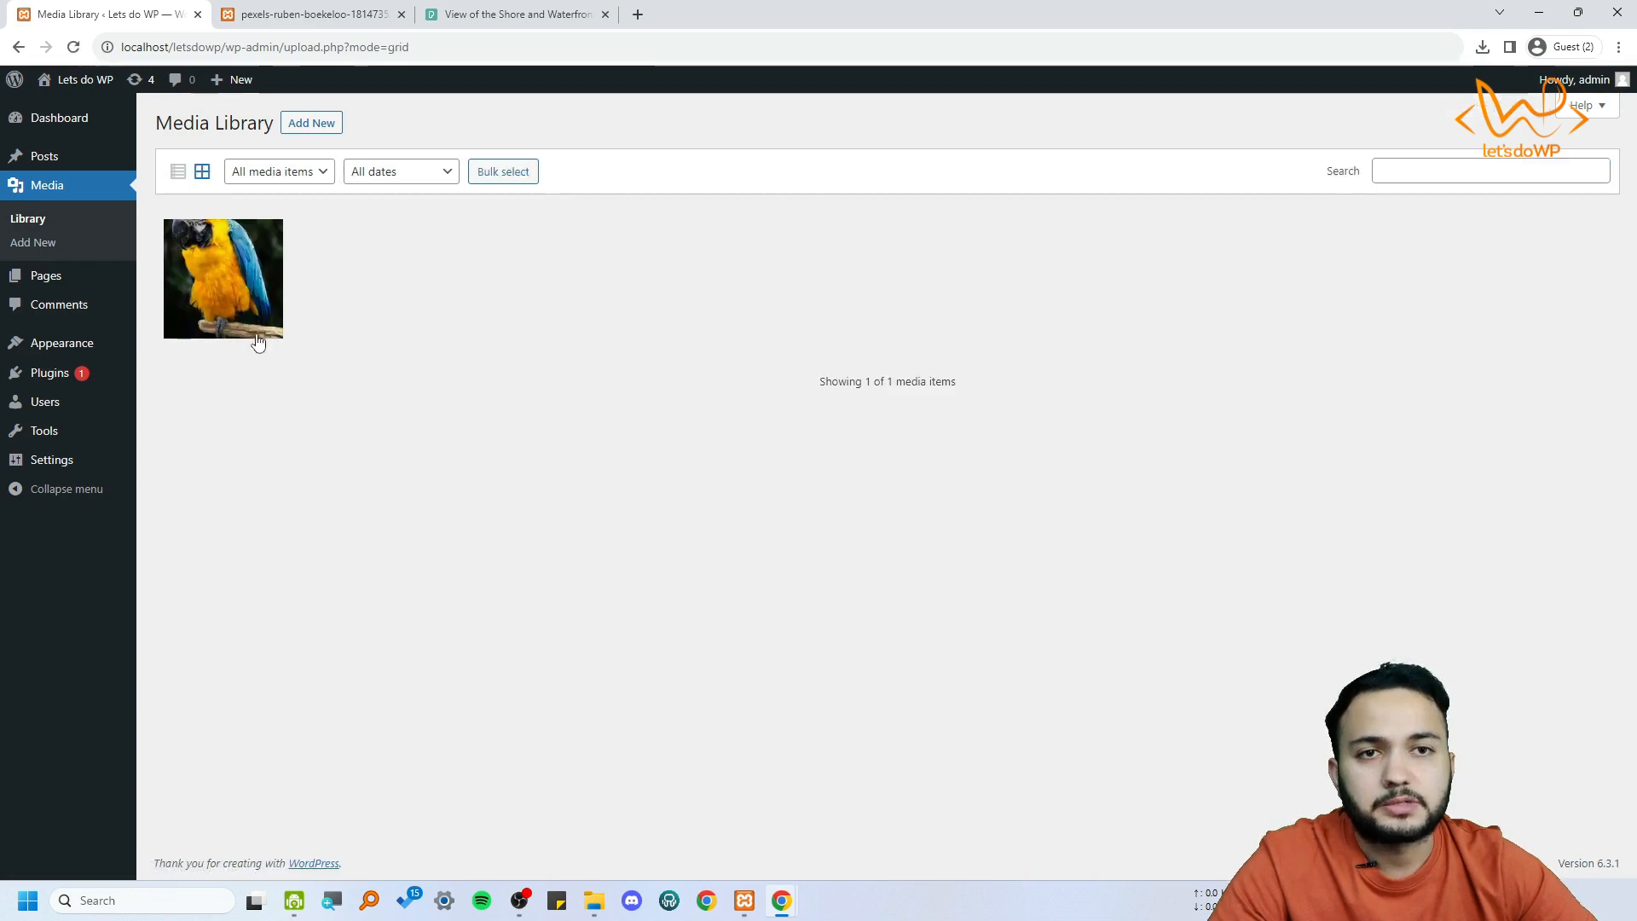
{"action": "left_click", "coordinate": [181, 173]}
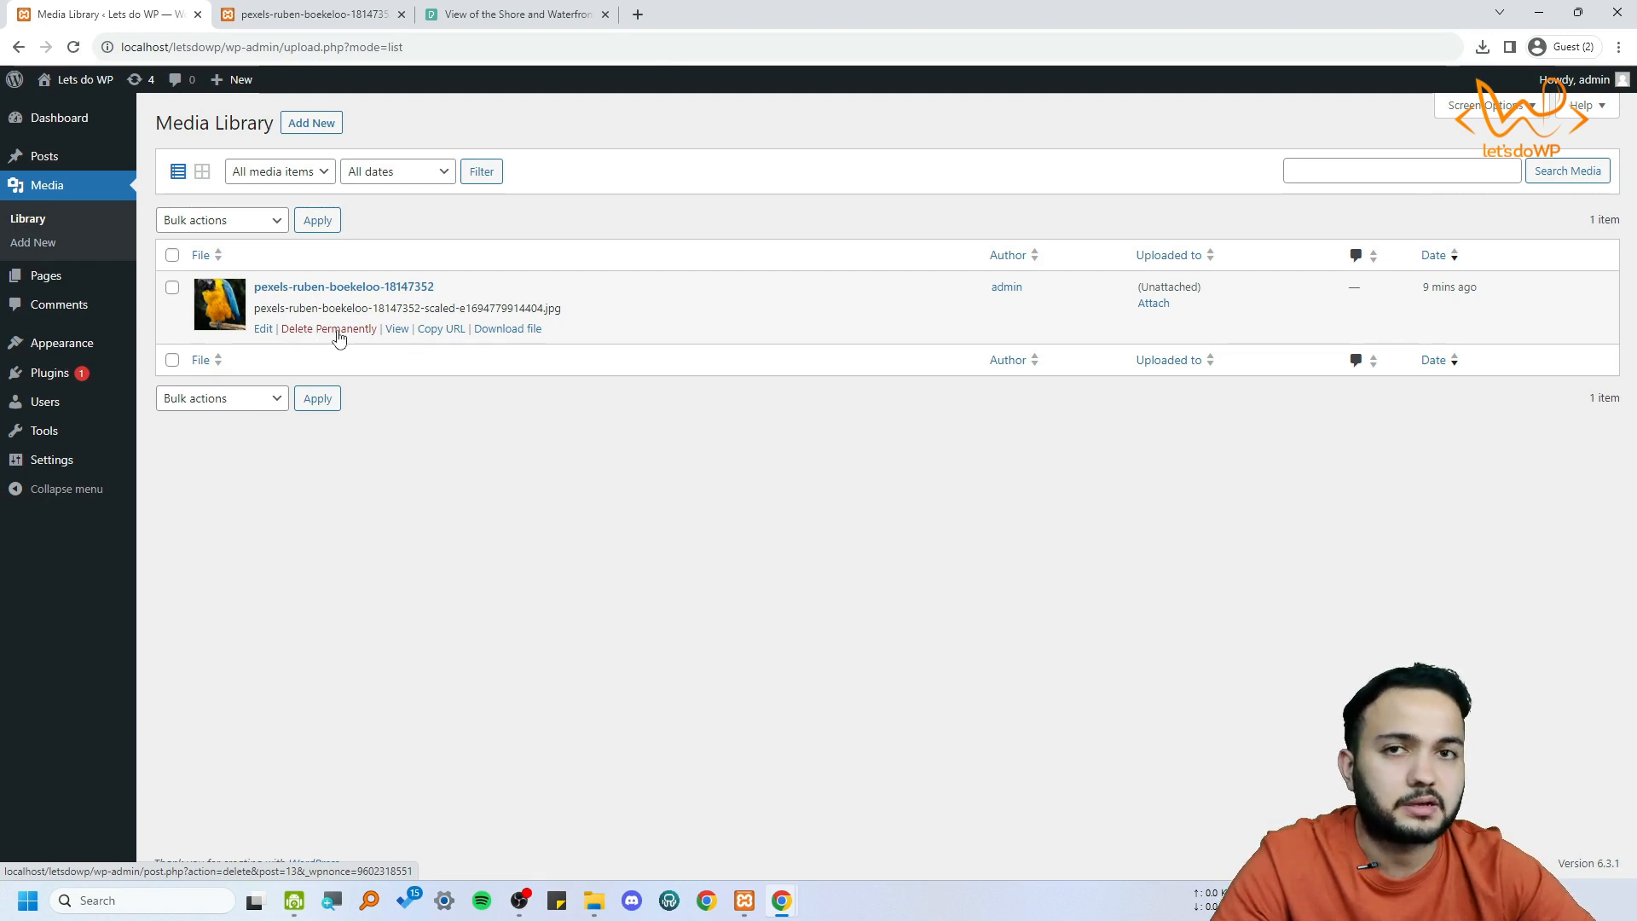
{"action": "left_click", "coordinate": [398, 330]}
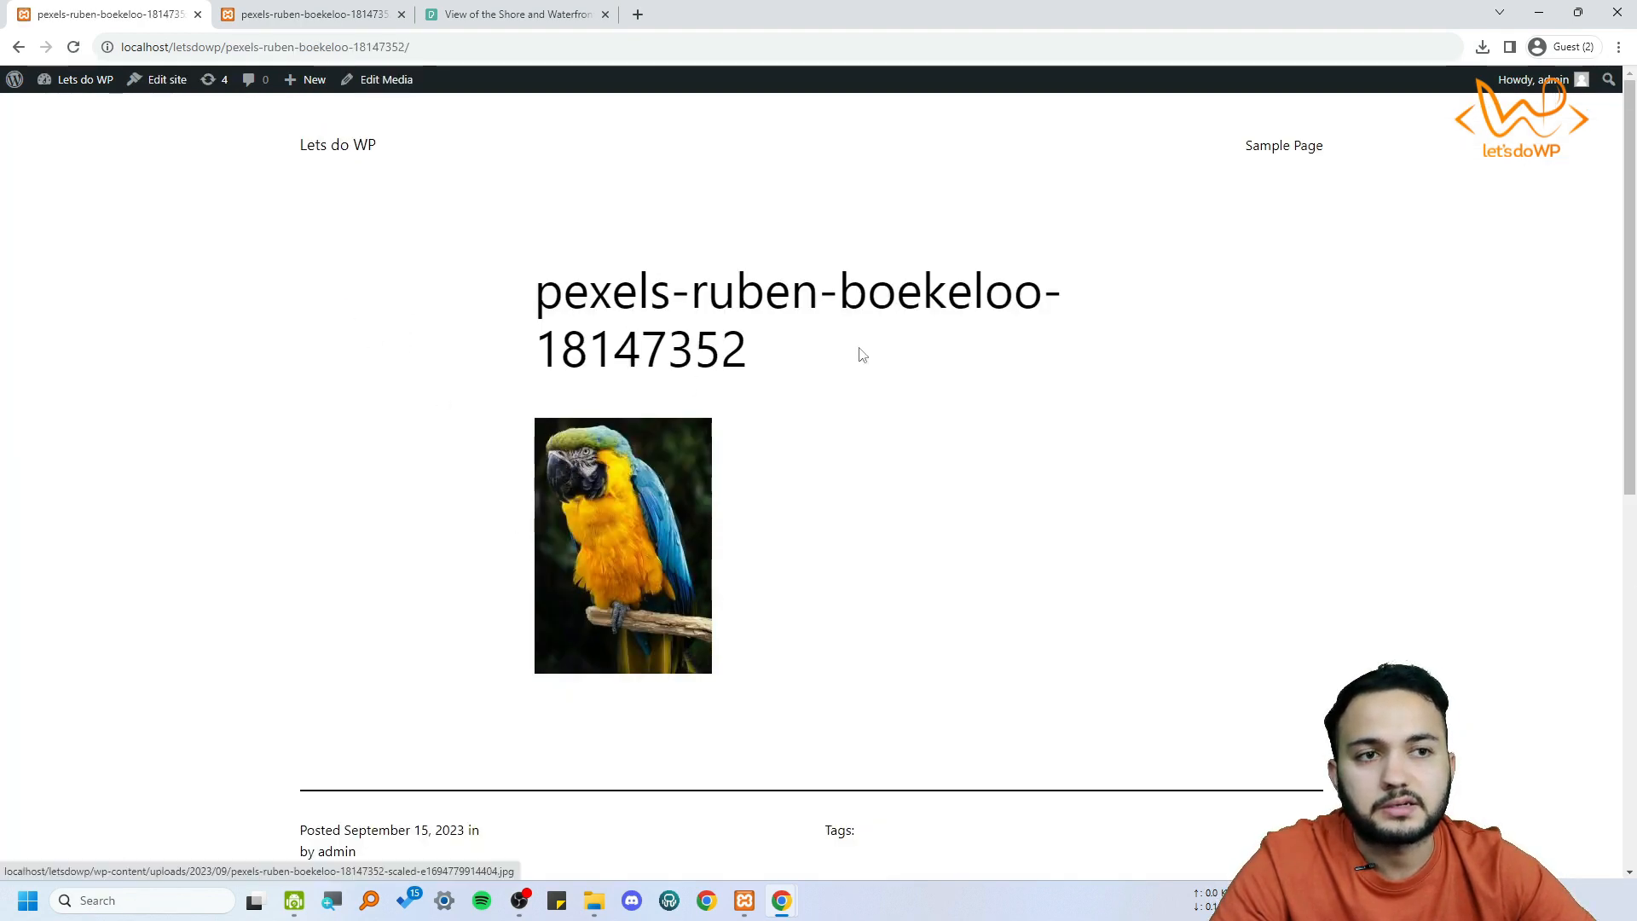
{"action": "left_click", "coordinate": [18, 47]}
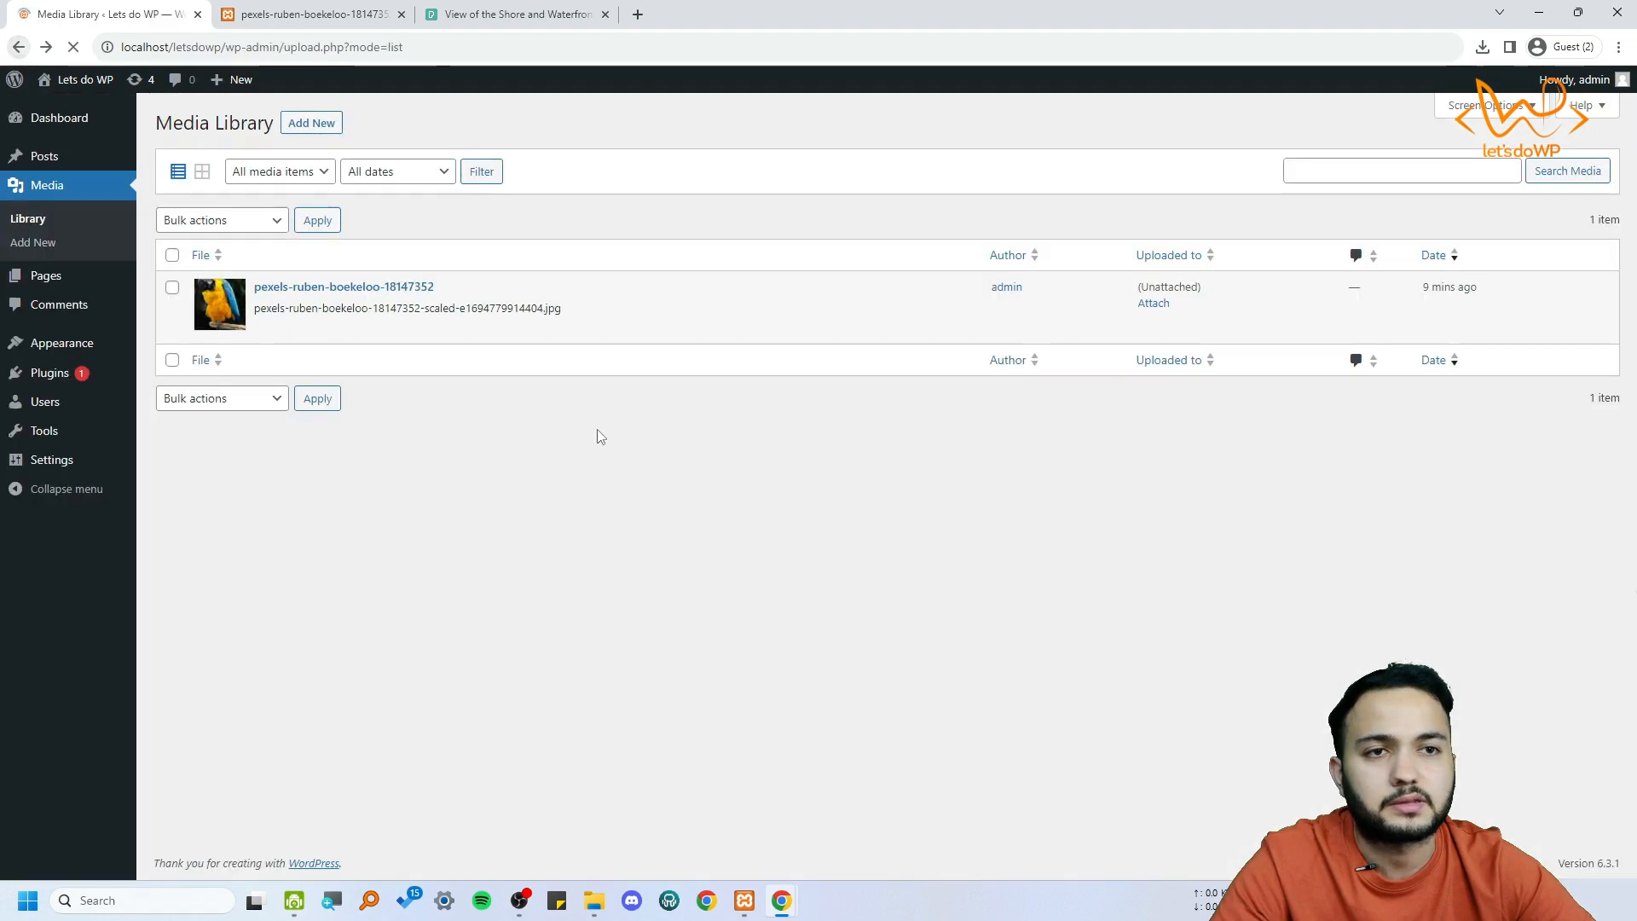
Copy the parrot image's file URL, load it in the second browser tab, and return to the media library
{"action": "left_click", "coordinate": [448, 334]}
{"action": "left_click", "coordinate": [345, 10]}
{"action": "left_click", "coordinate": [366, 47]}
{"action": "key", "text": "ctrl+v"}
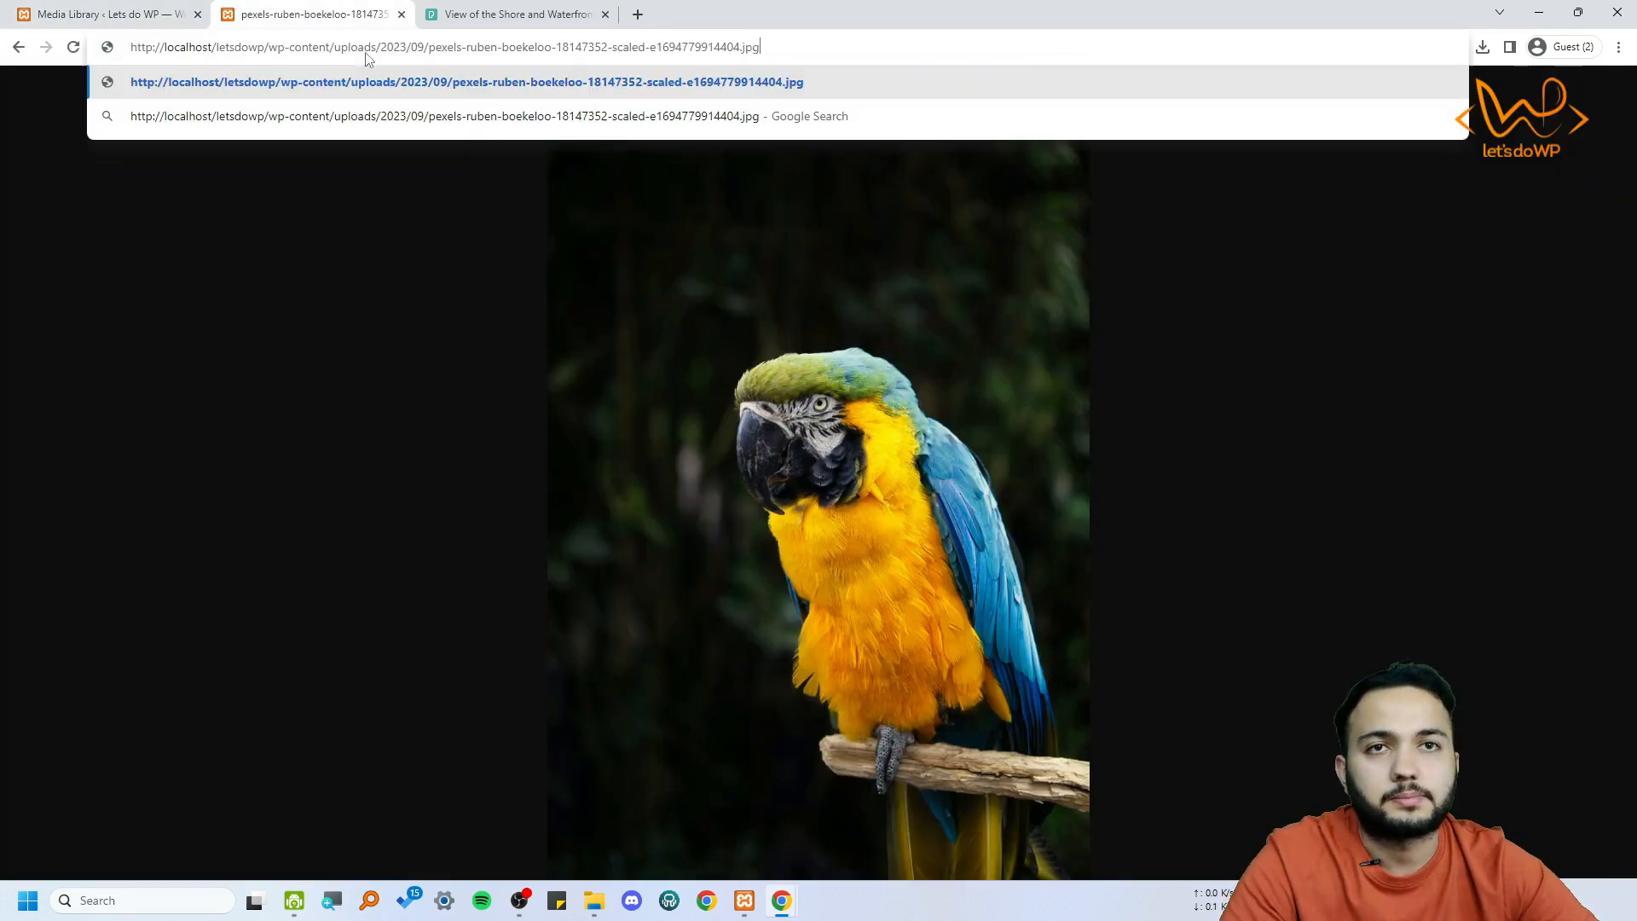
{"action": "key", "text": "Return"}
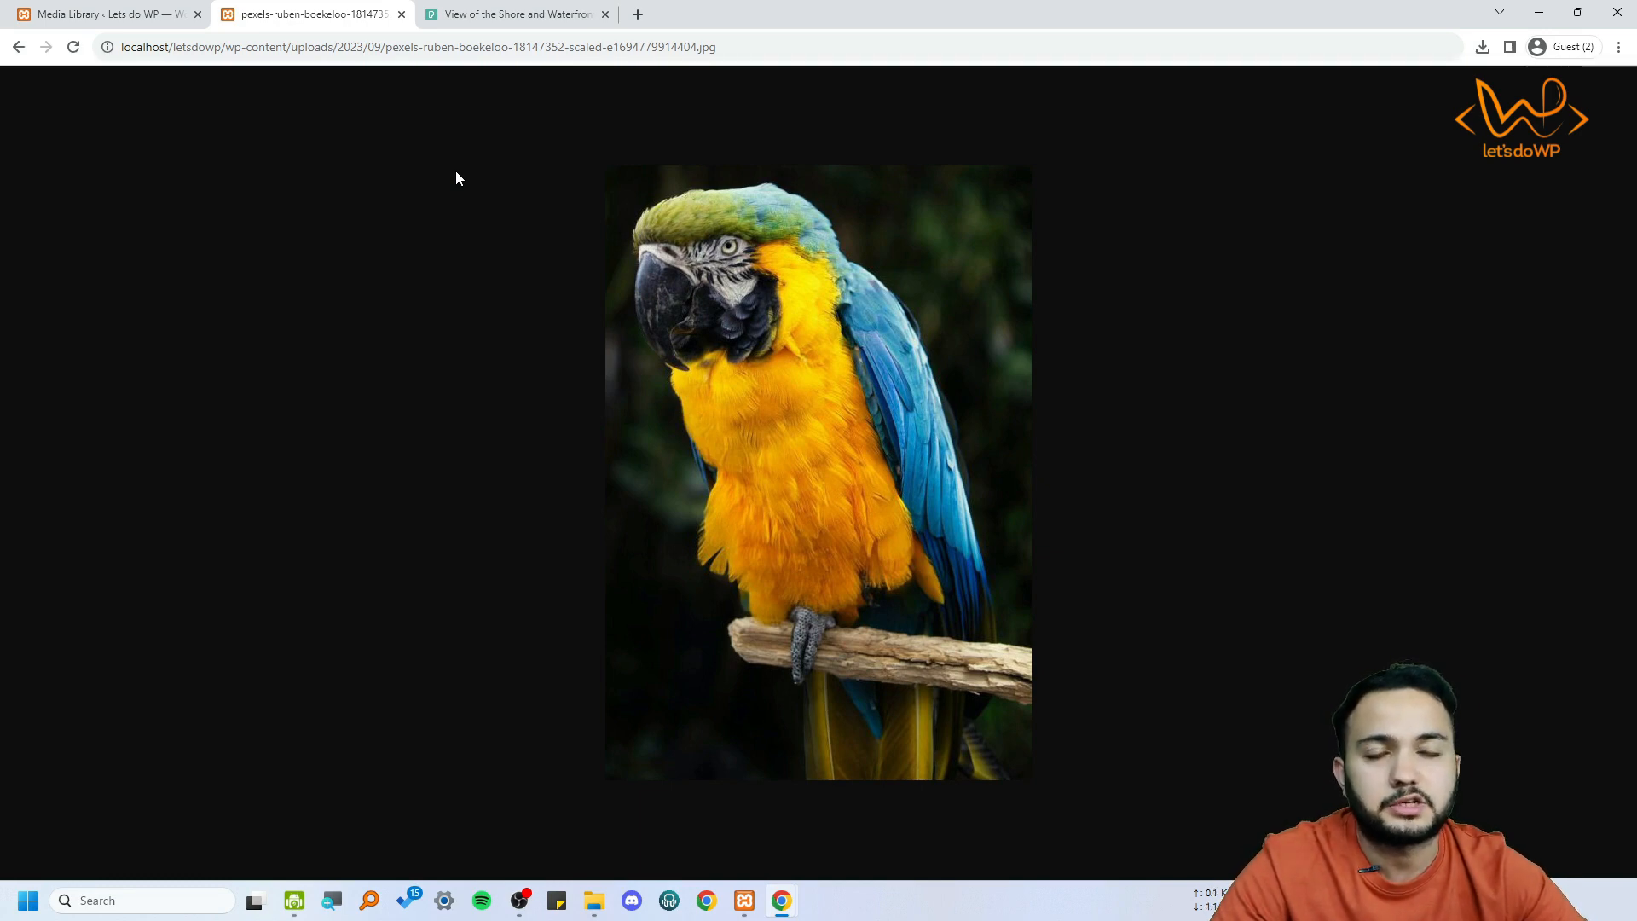
{"action": "left_click", "coordinate": [136, 10]}
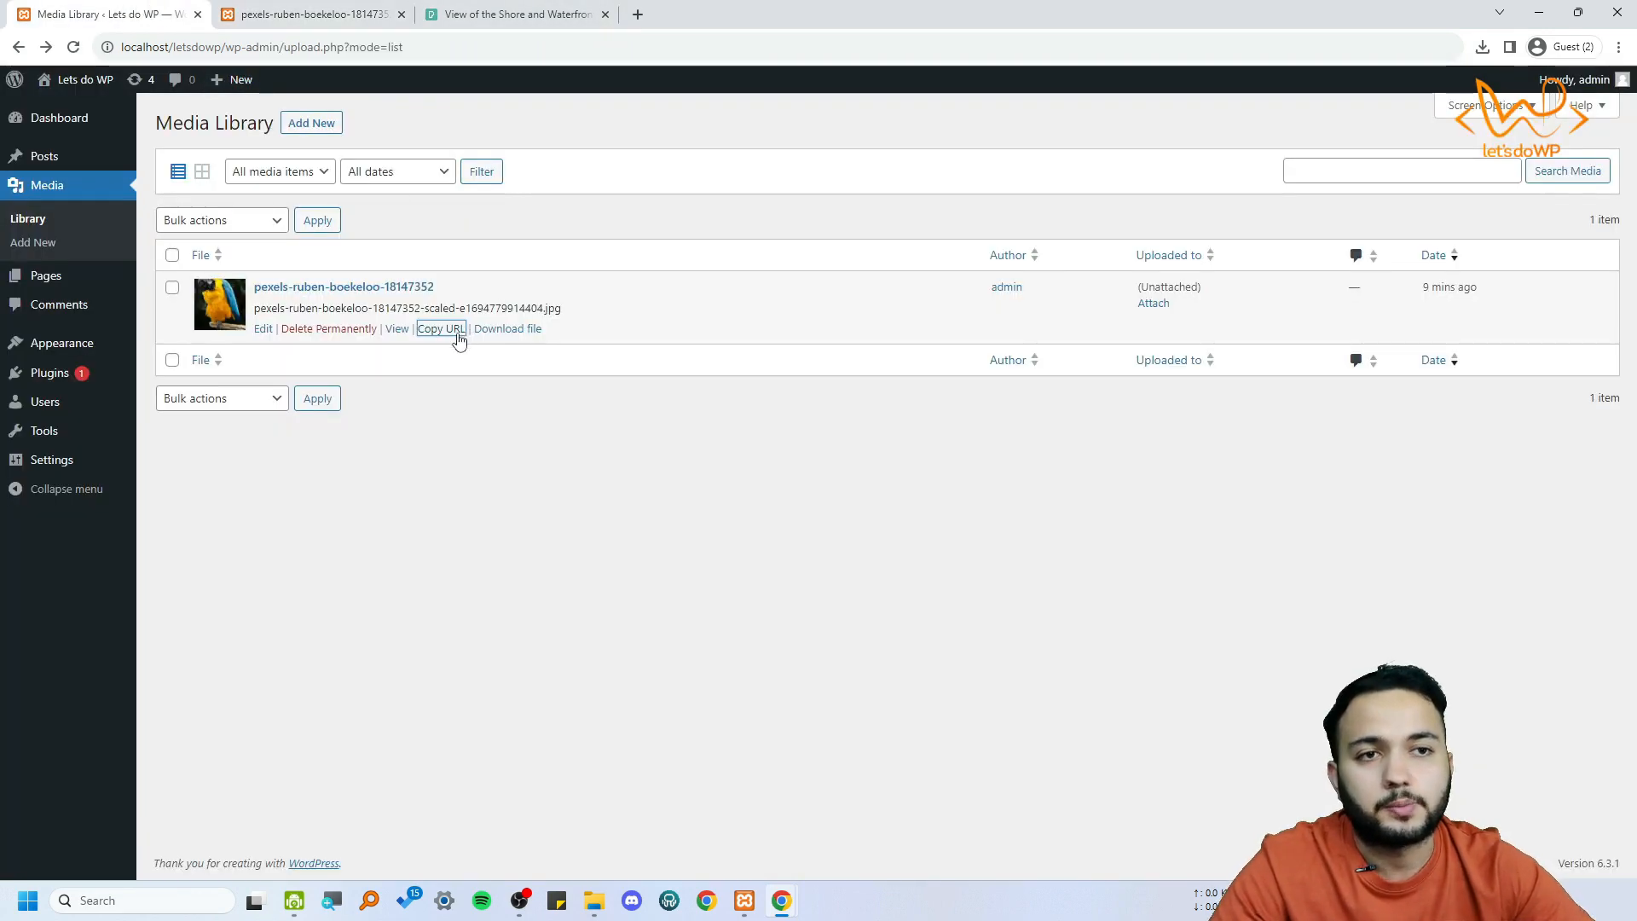
{"action": "left_click", "coordinate": [304, 15]}
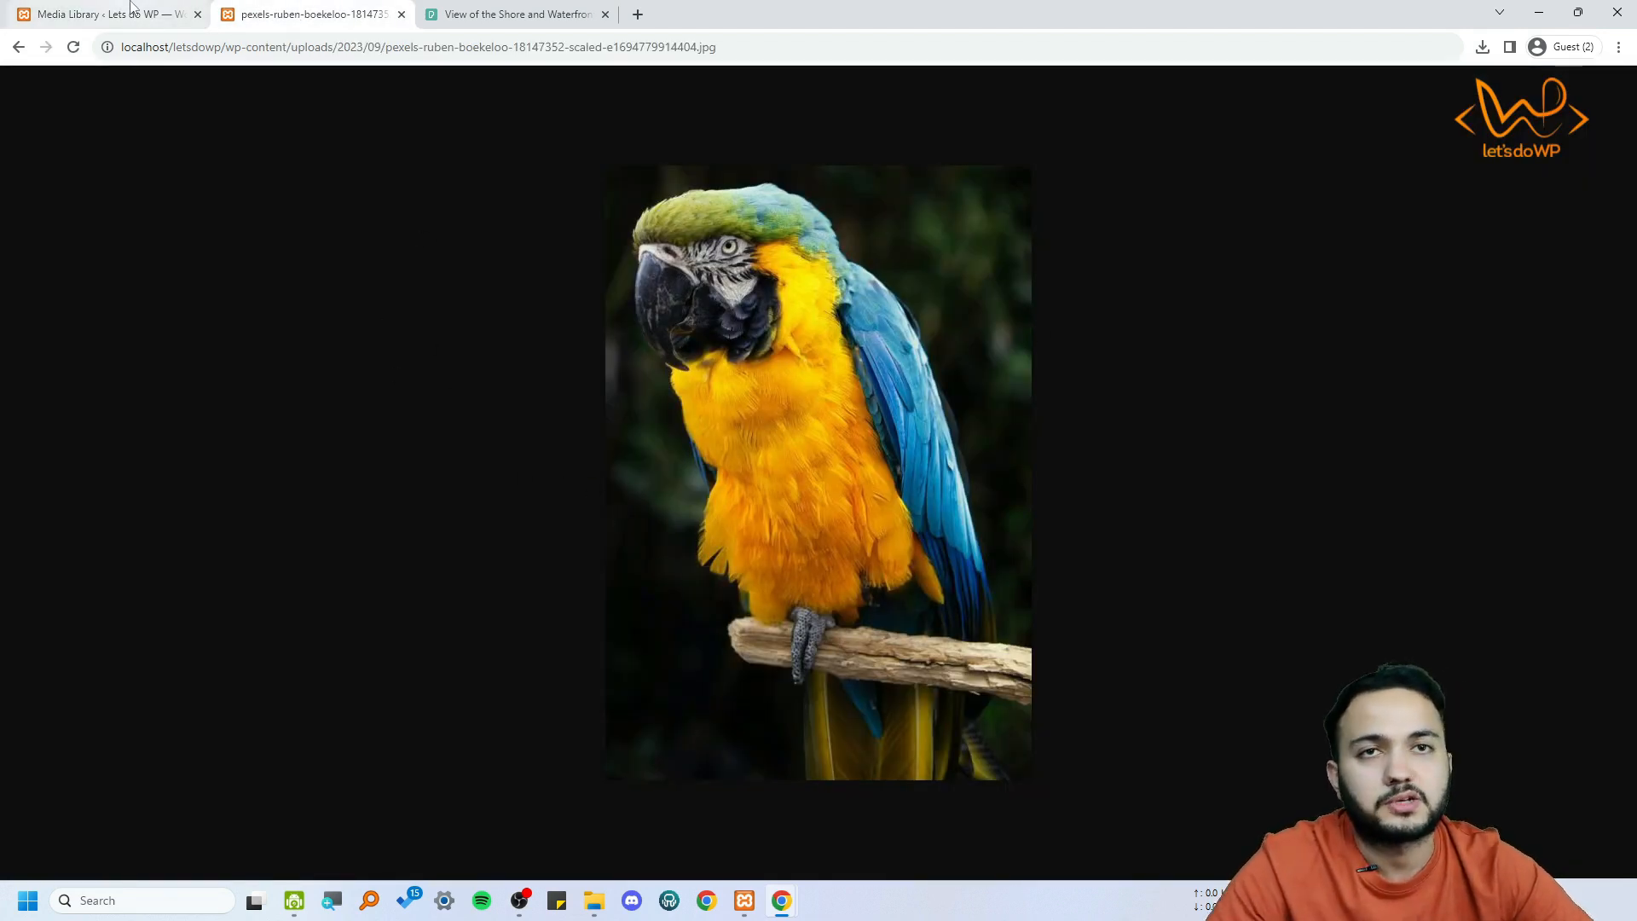
{"action": "left_click", "coordinate": [102, 13]}
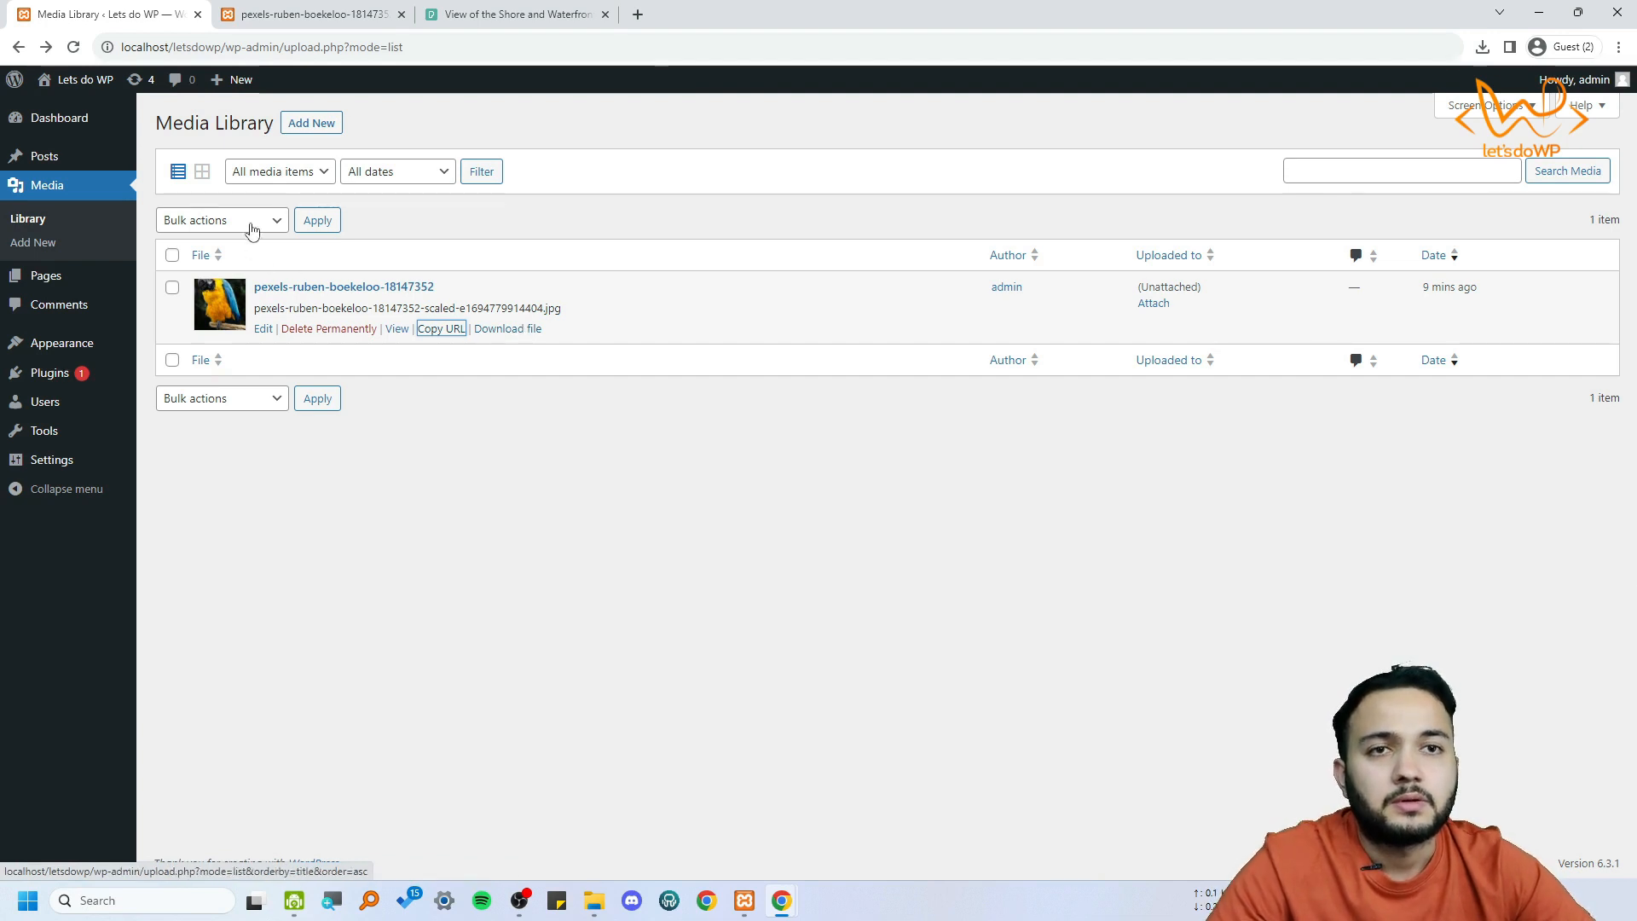
Open the parrot image's edit page and examine its preview, file details, and alternative text, caption and description fields
{"action": "left_click", "coordinate": [264, 329]}
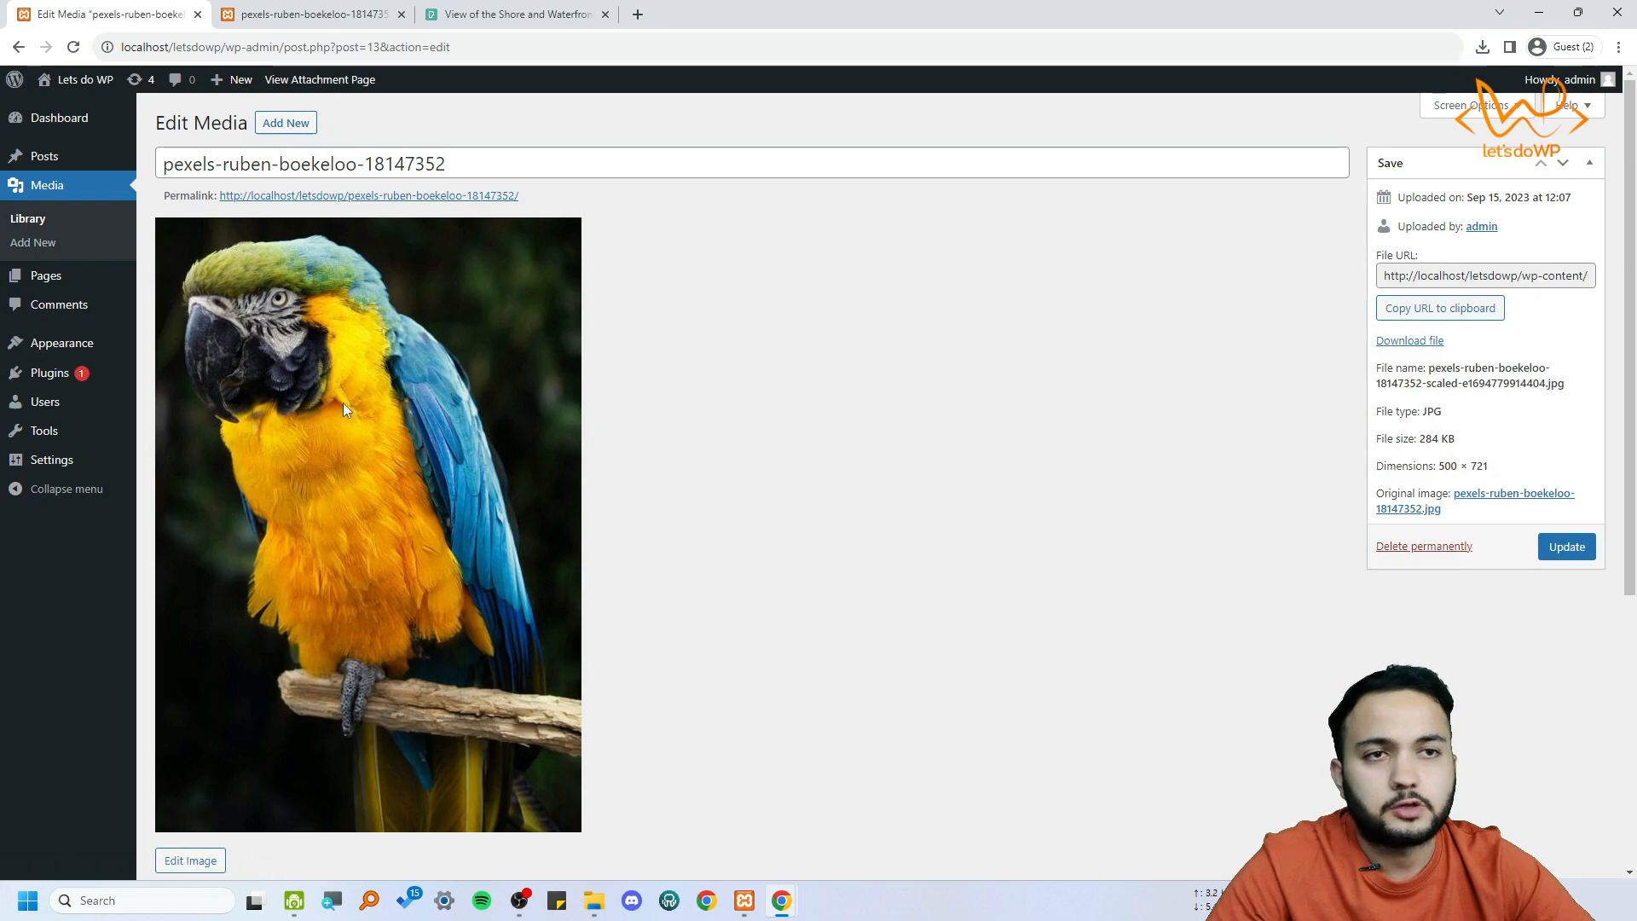
{"action": "scroll", "coordinate": [795, 389], "scroll_direction": "down", "scroll_amount": 5}
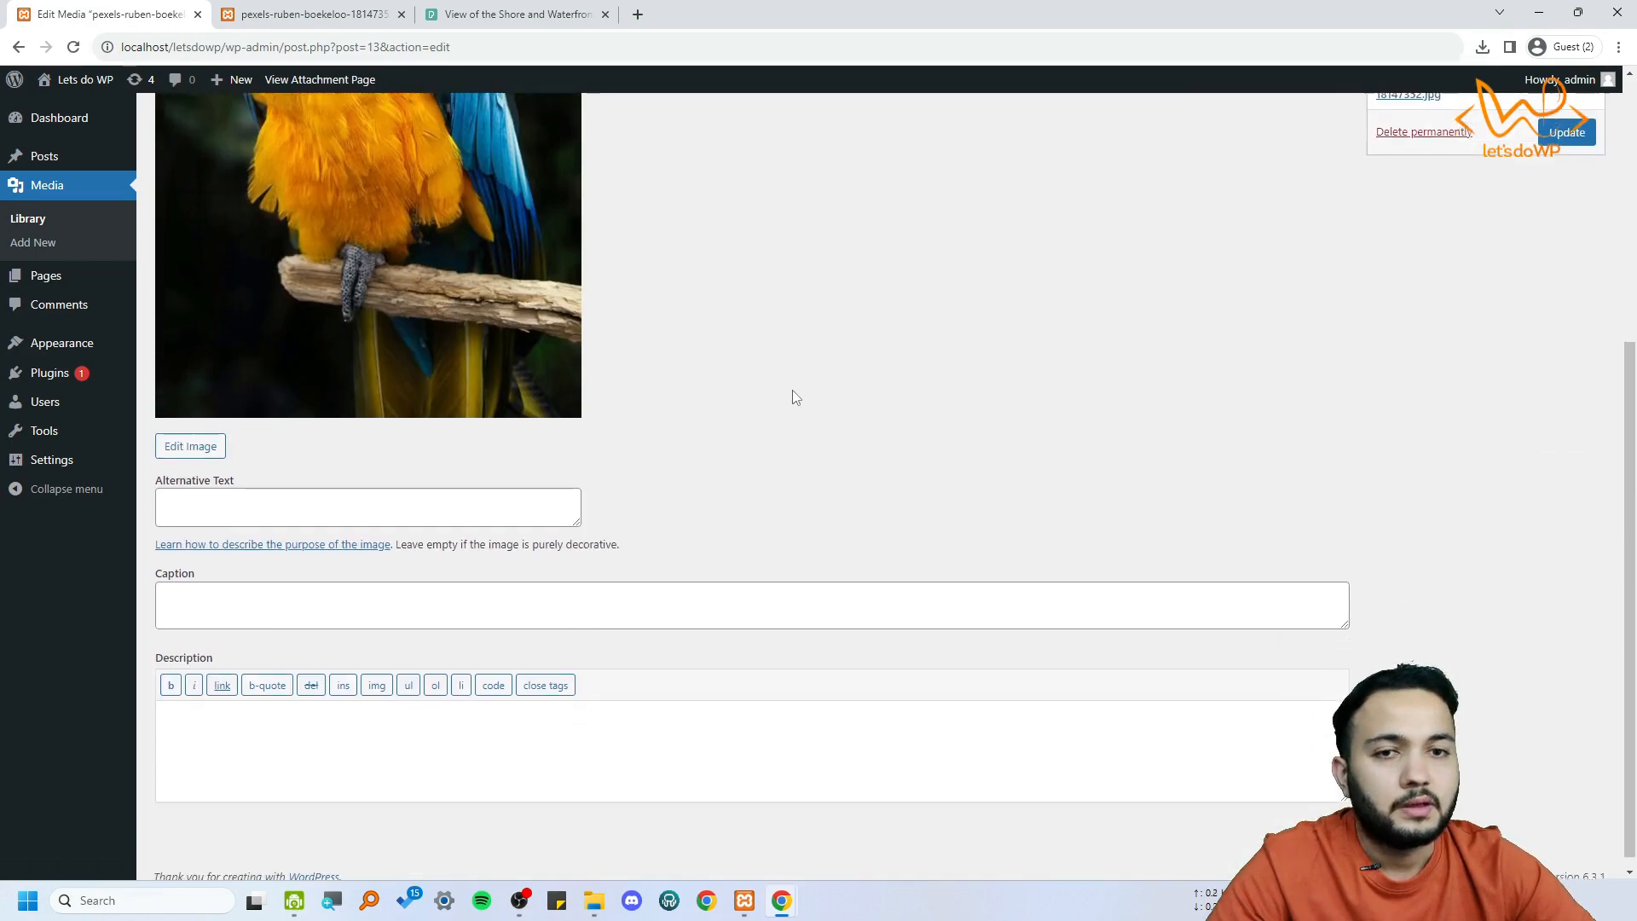
{"action": "scroll", "coordinate": [793, 391], "scroll_direction": "up", "scroll_amount": 5}
{"action": "scroll", "coordinate": [626, 402], "scroll_direction": "down", "scroll_amount": 5}
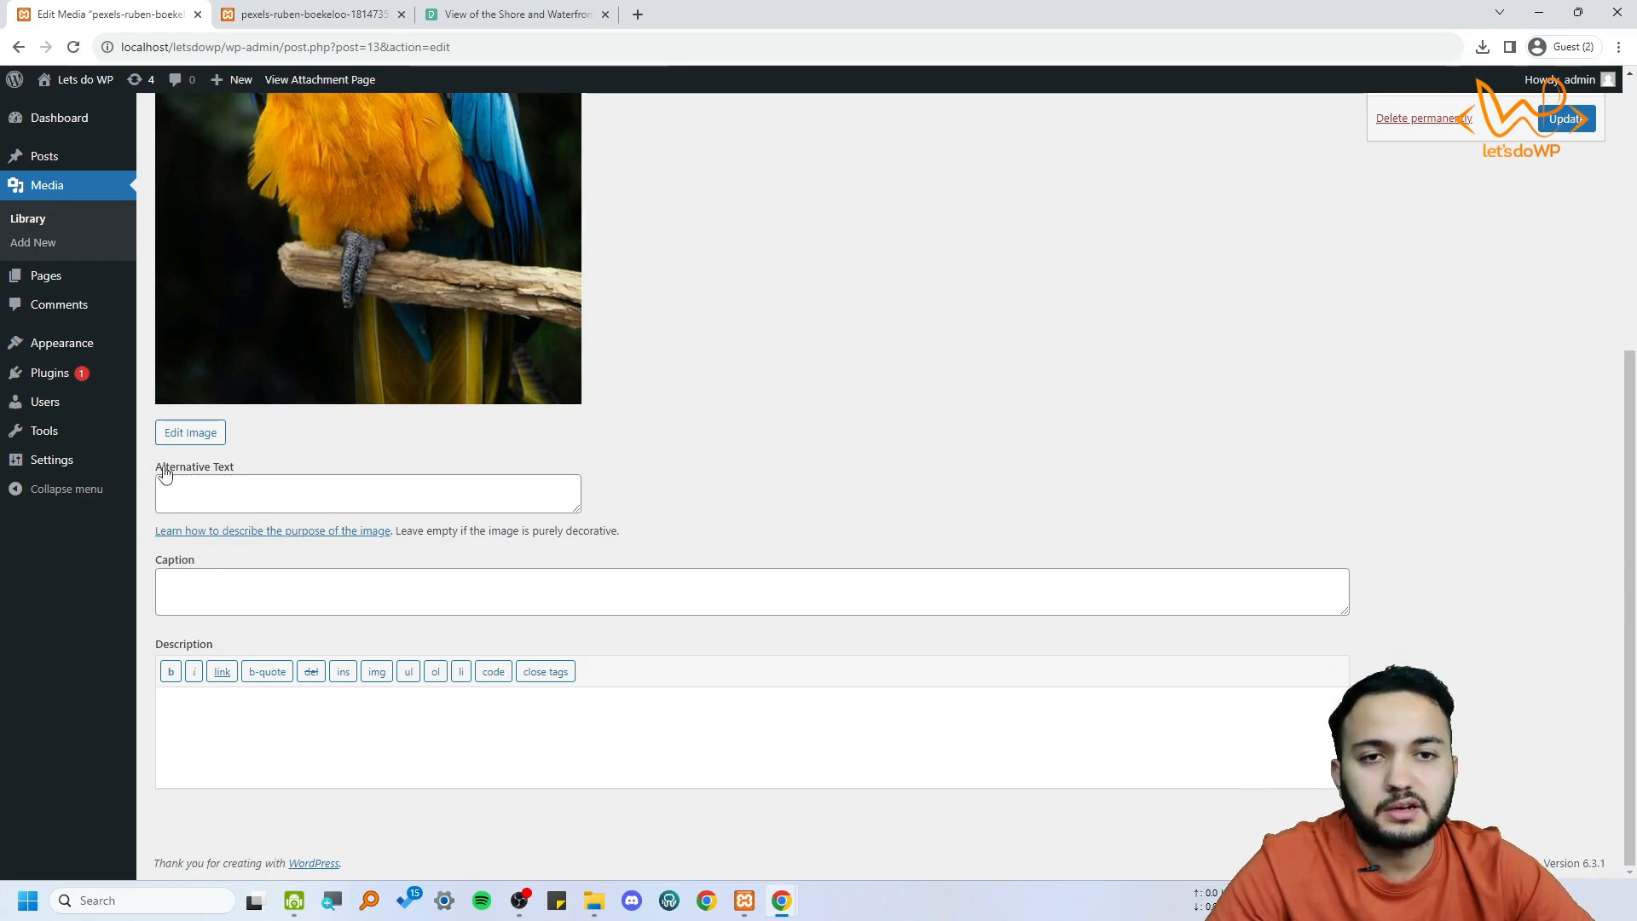
{"action": "scroll", "coordinate": [329, 556], "scroll_direction": "up", "scroll_amount": 3}
{"action": "scroll", "coordinate": [375, 534], "scroll_direction": "up", "scroll_amount": 2}
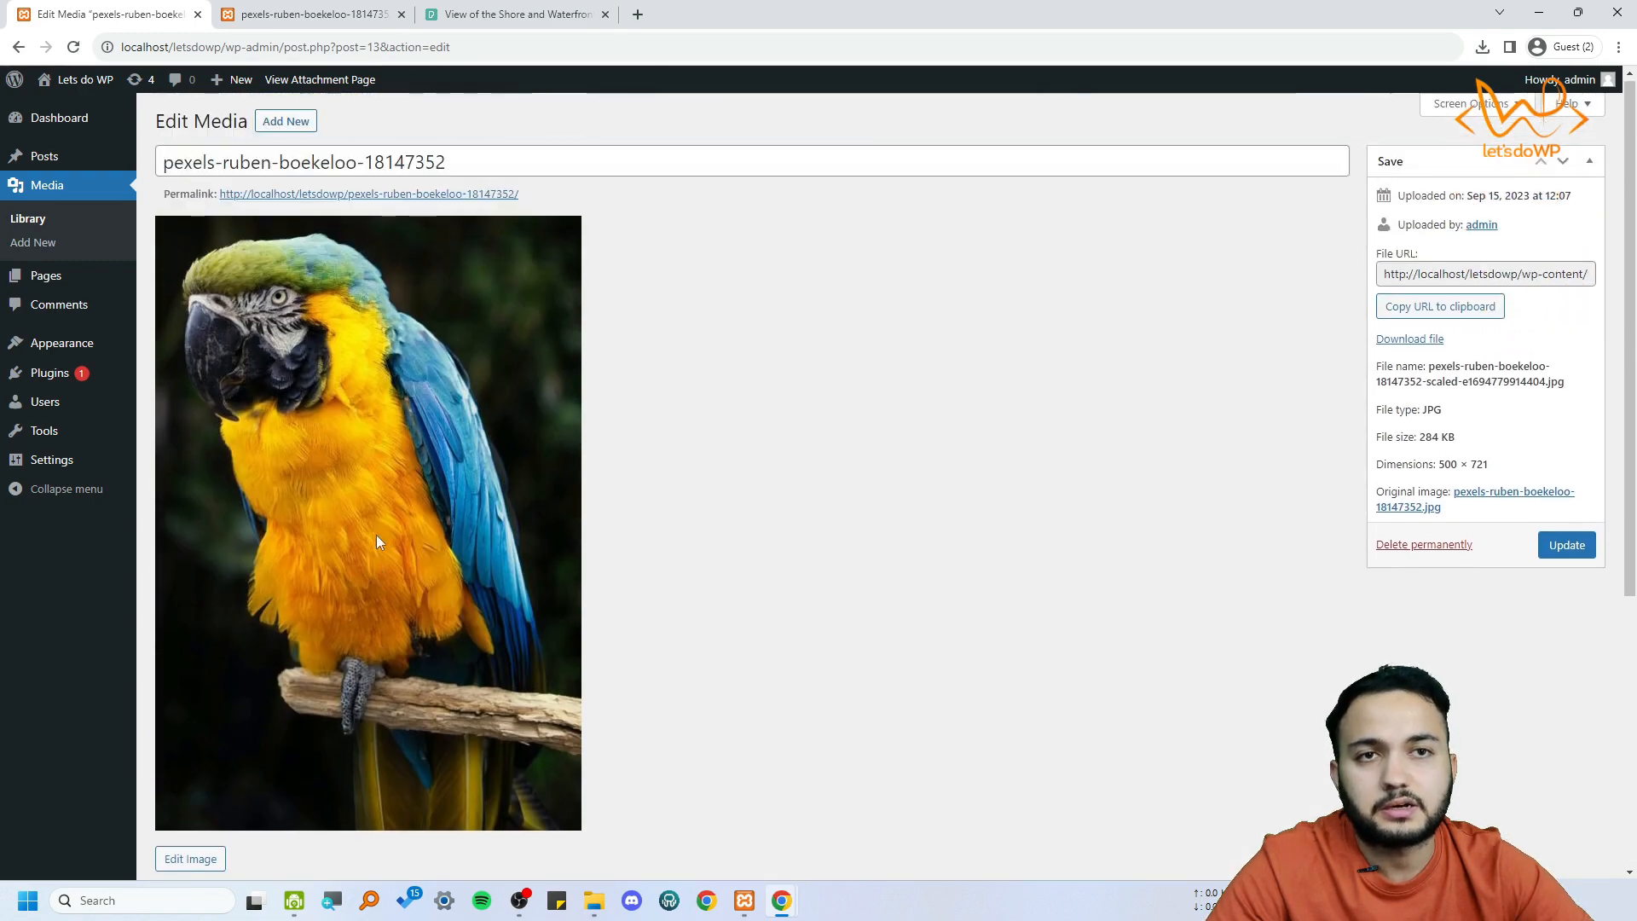
{"action": "scroll", "coordinate": [372, 542], "scroll_direction": "down", "scroll_amount": 2}
{"action": "scroll", "coordinate": [375, 542], "scroll_direction": "up", "scroll_amount": 2}
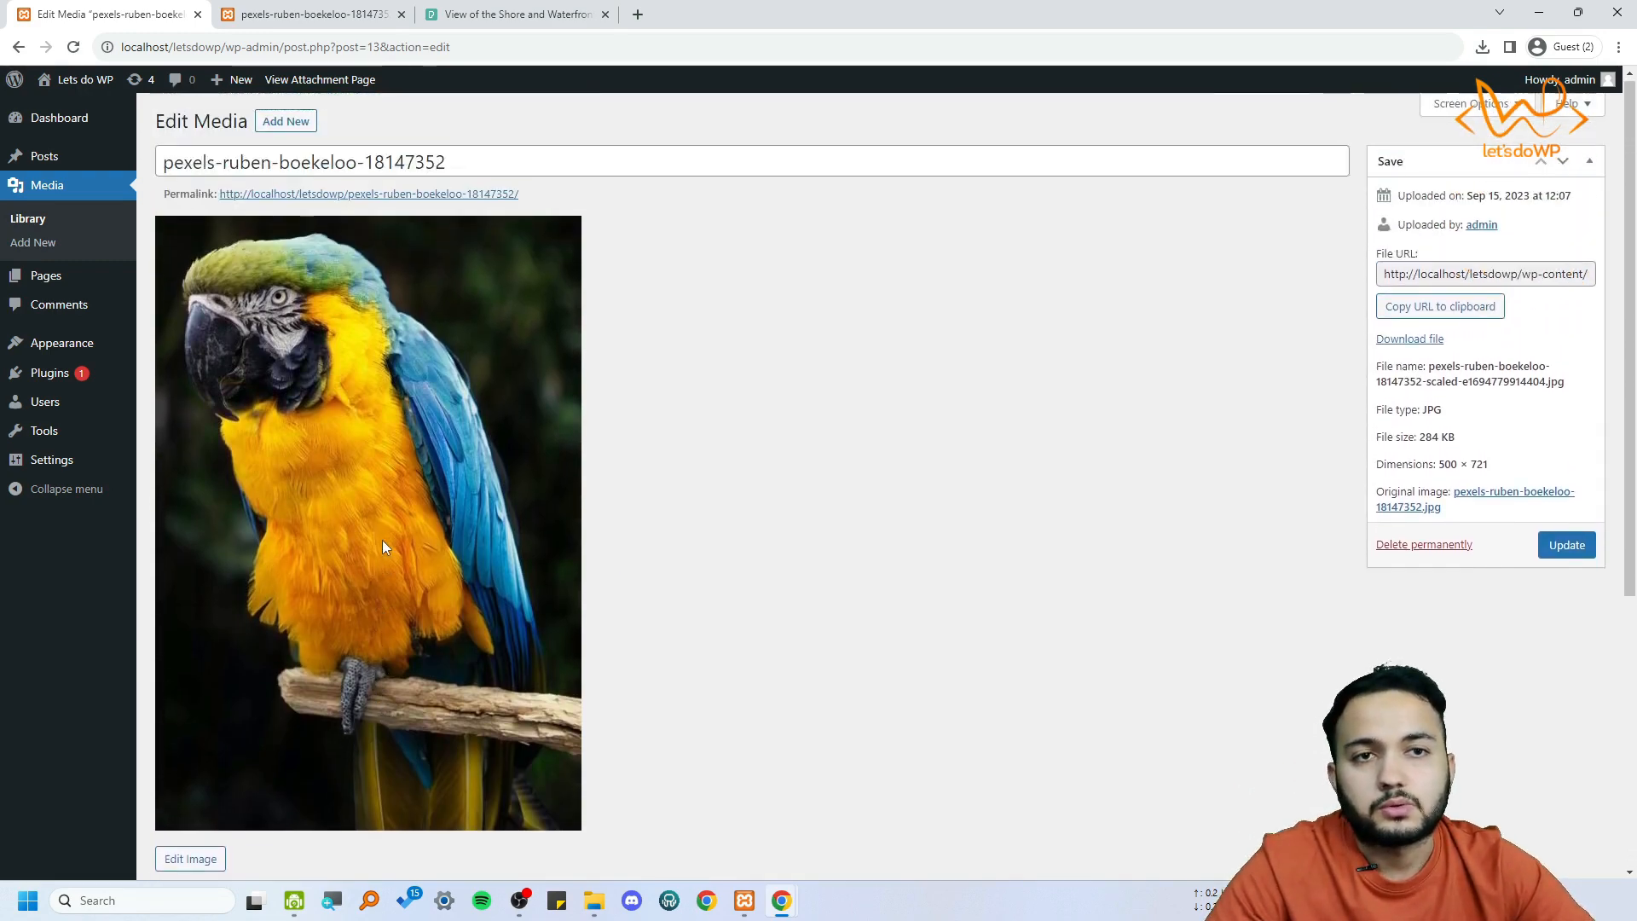
{"action": "scroll", "coordinate": [382, 539], "scroll_direction": "down", "scroll_amount": 3}
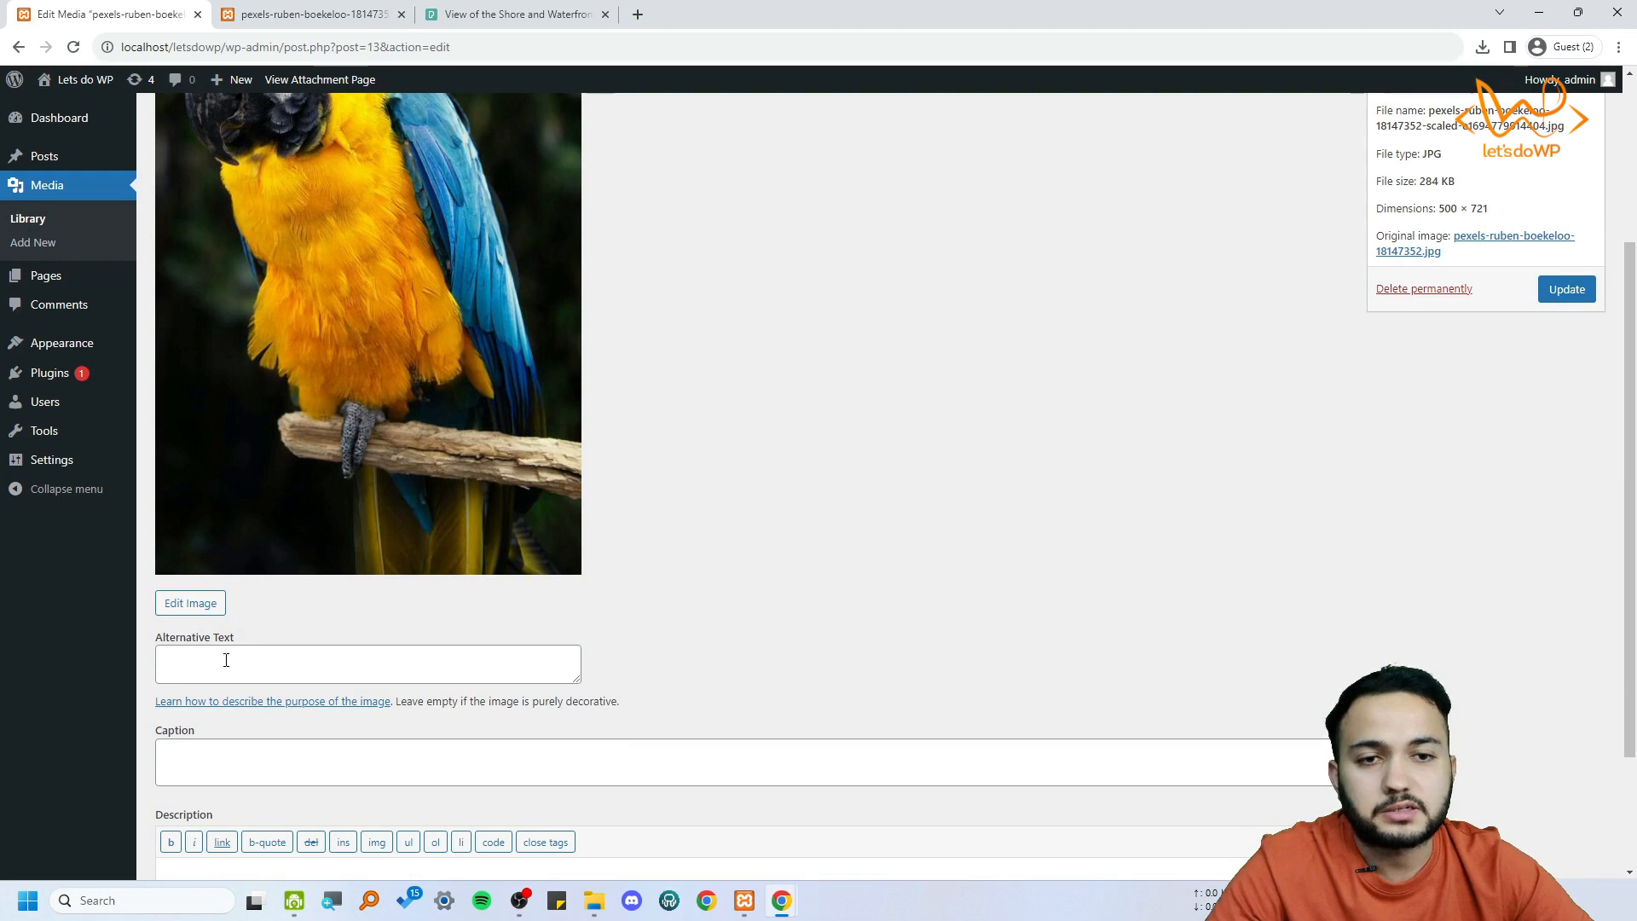
{"action": "scroll", "coordinate": [257, 661], "scroll_direction": "up", "scroll_amount": 2}
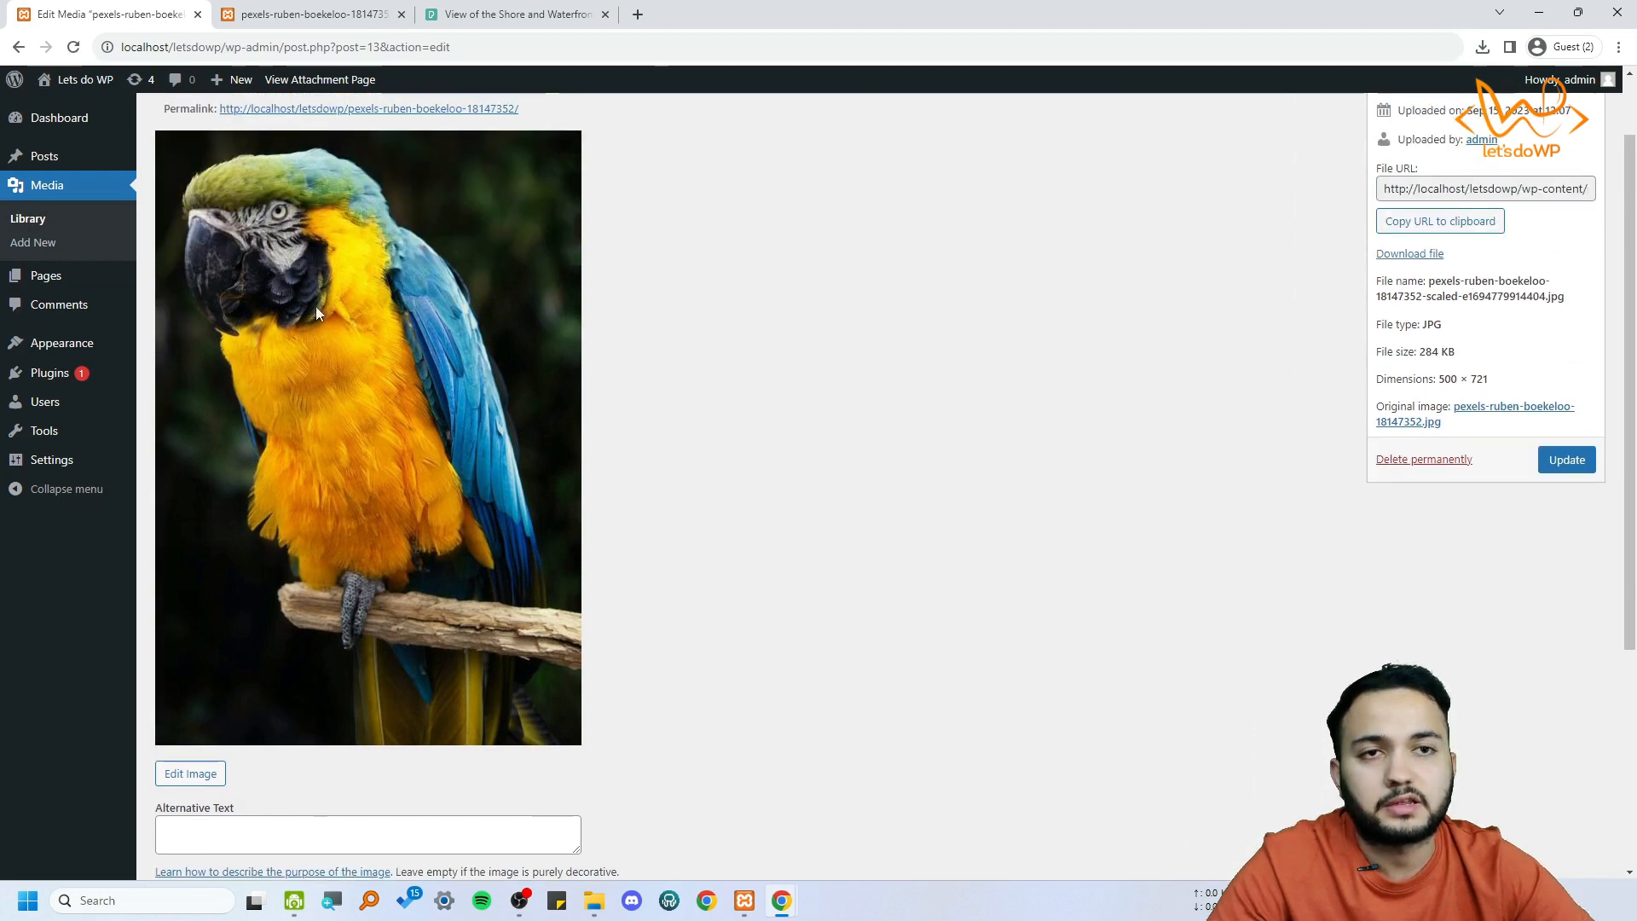
{"action": "scroll", "coordinate": [381, 537], "scroll_direction": "down", "scroll_amount": 3}
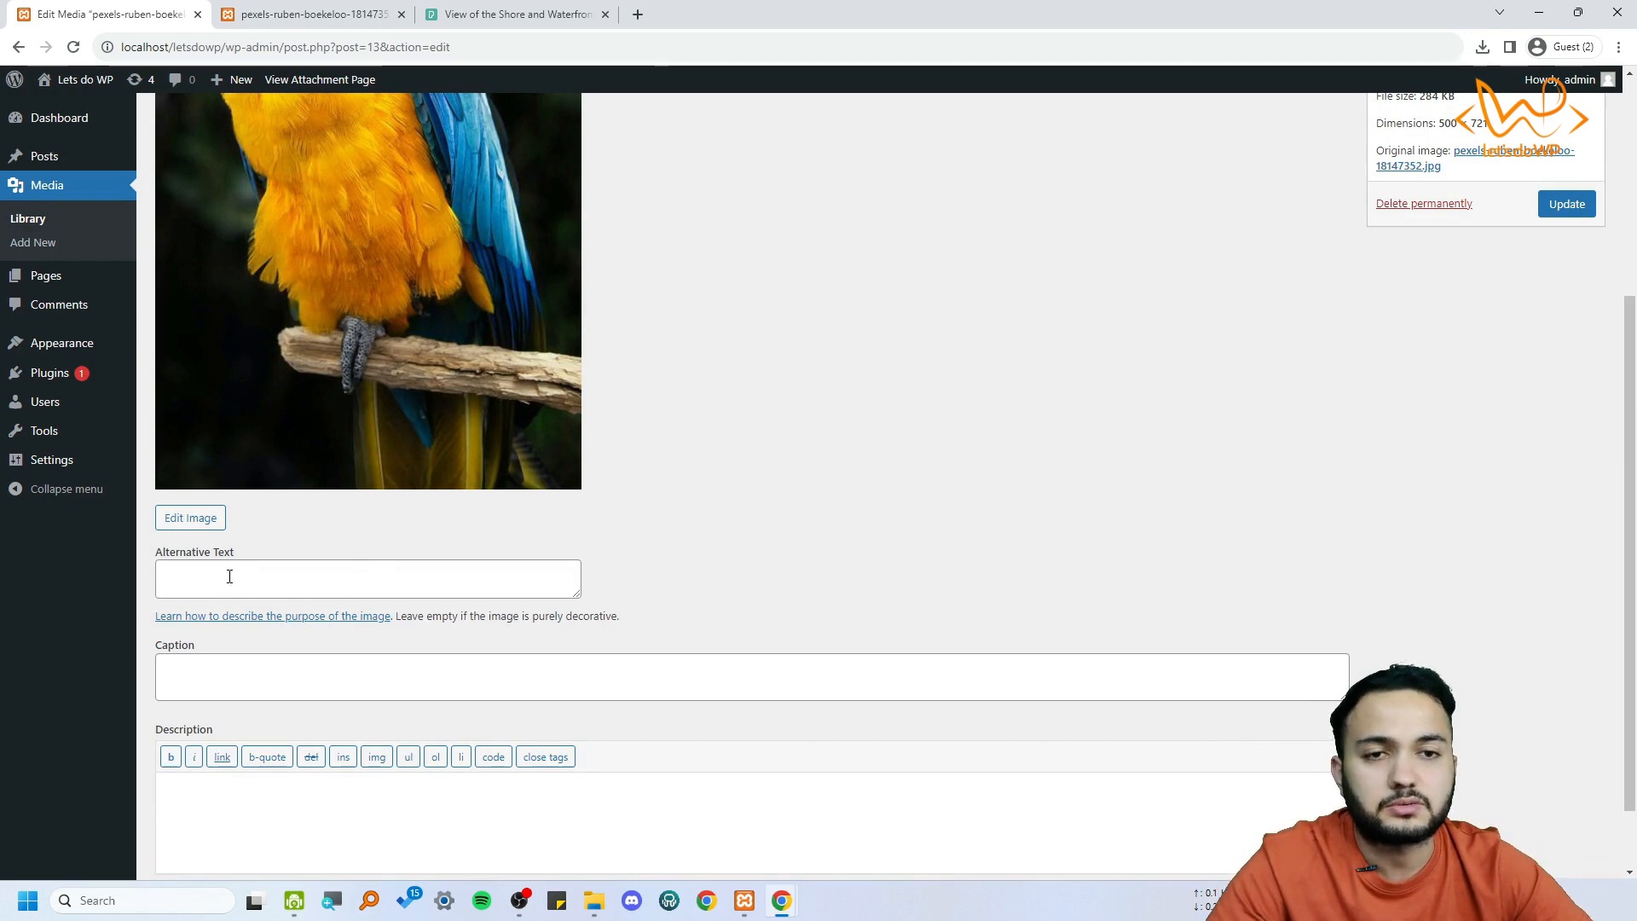
{"action": "scroll", "coordinate": [344, 604], "scroll_direction": "up", "scroll_amount": 1}
{"action": "scroll", "coordinate": [341, 507], "scroll_direction": "up", "scroll_amount": 2}
{"action": "scroll", "coordinate": [357, 453], "scroll_direction": "down", "scroll_amount": 2}
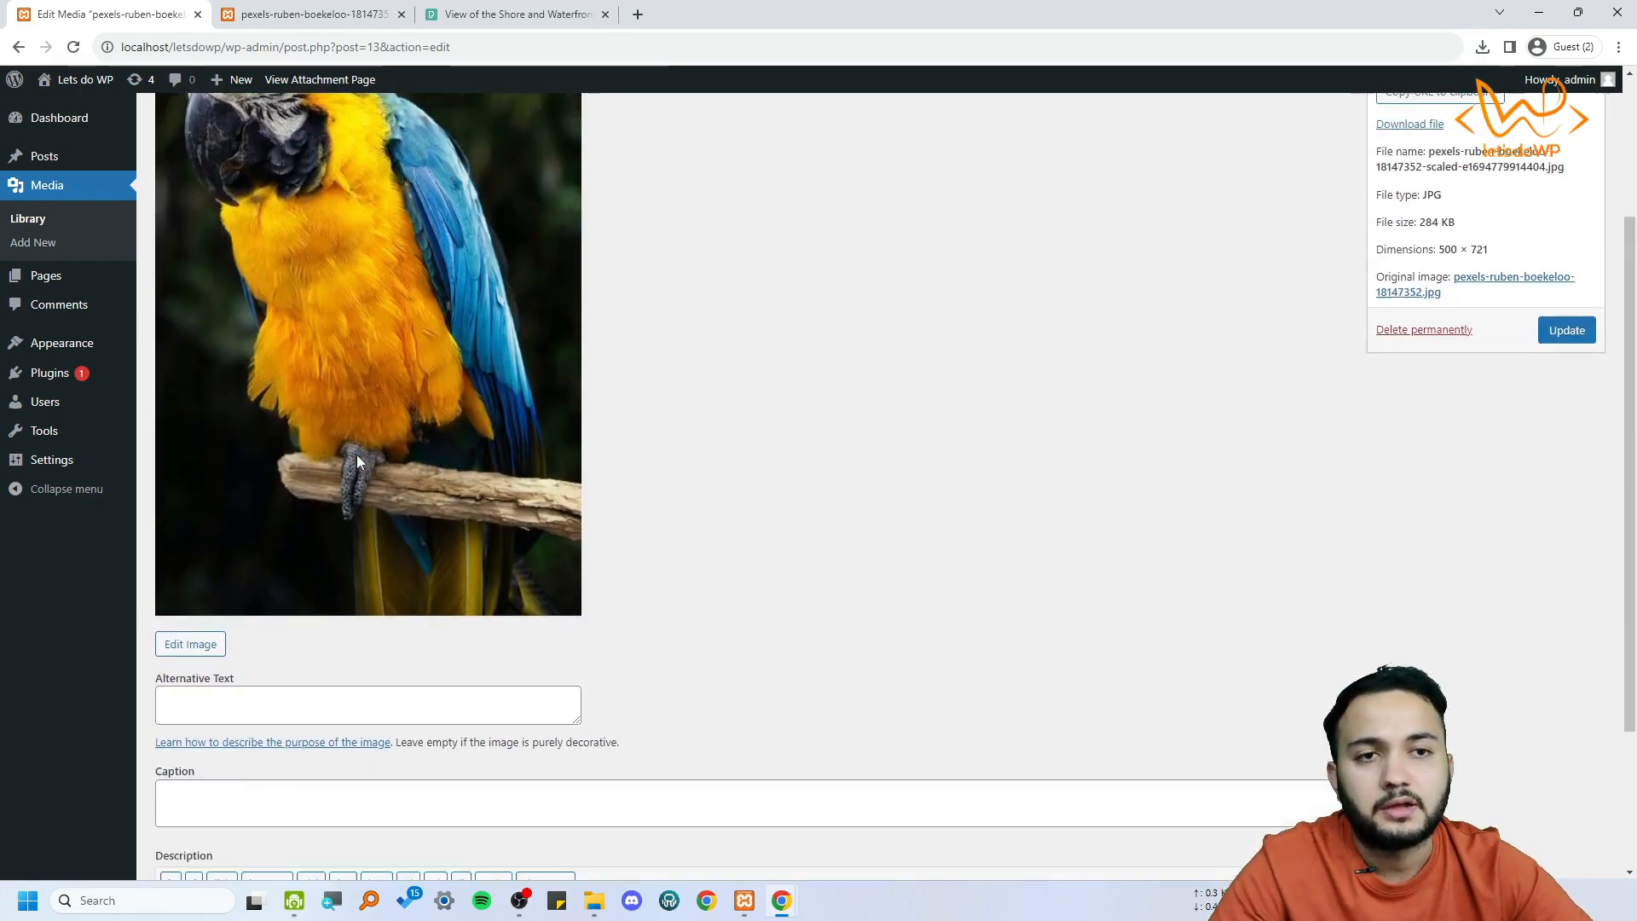
{"action": "scroll", "coordinate": [341, 393], "scroll_direction": "up", "scroll_amount": 3}
{"action": "scroll", "coordinate": [268, 479], "scroll_direction": "down", "scroll_amount": 3}
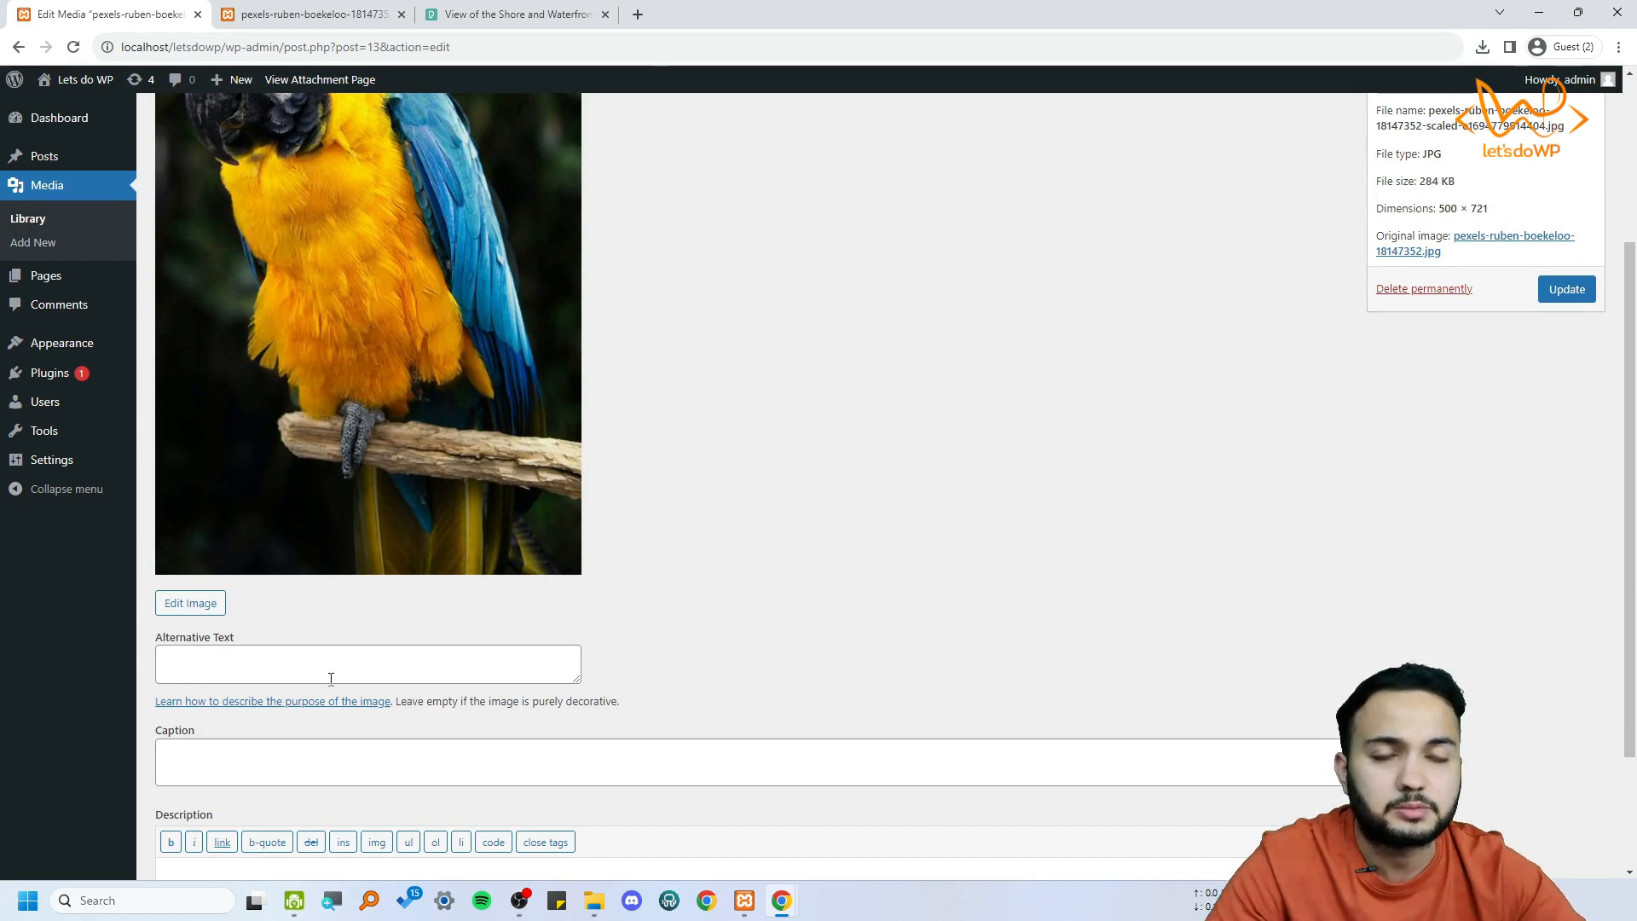
{"action": "scroll", "coordinate": [353, 673], "scroll_direction": "down", "scroll_amount": 2}
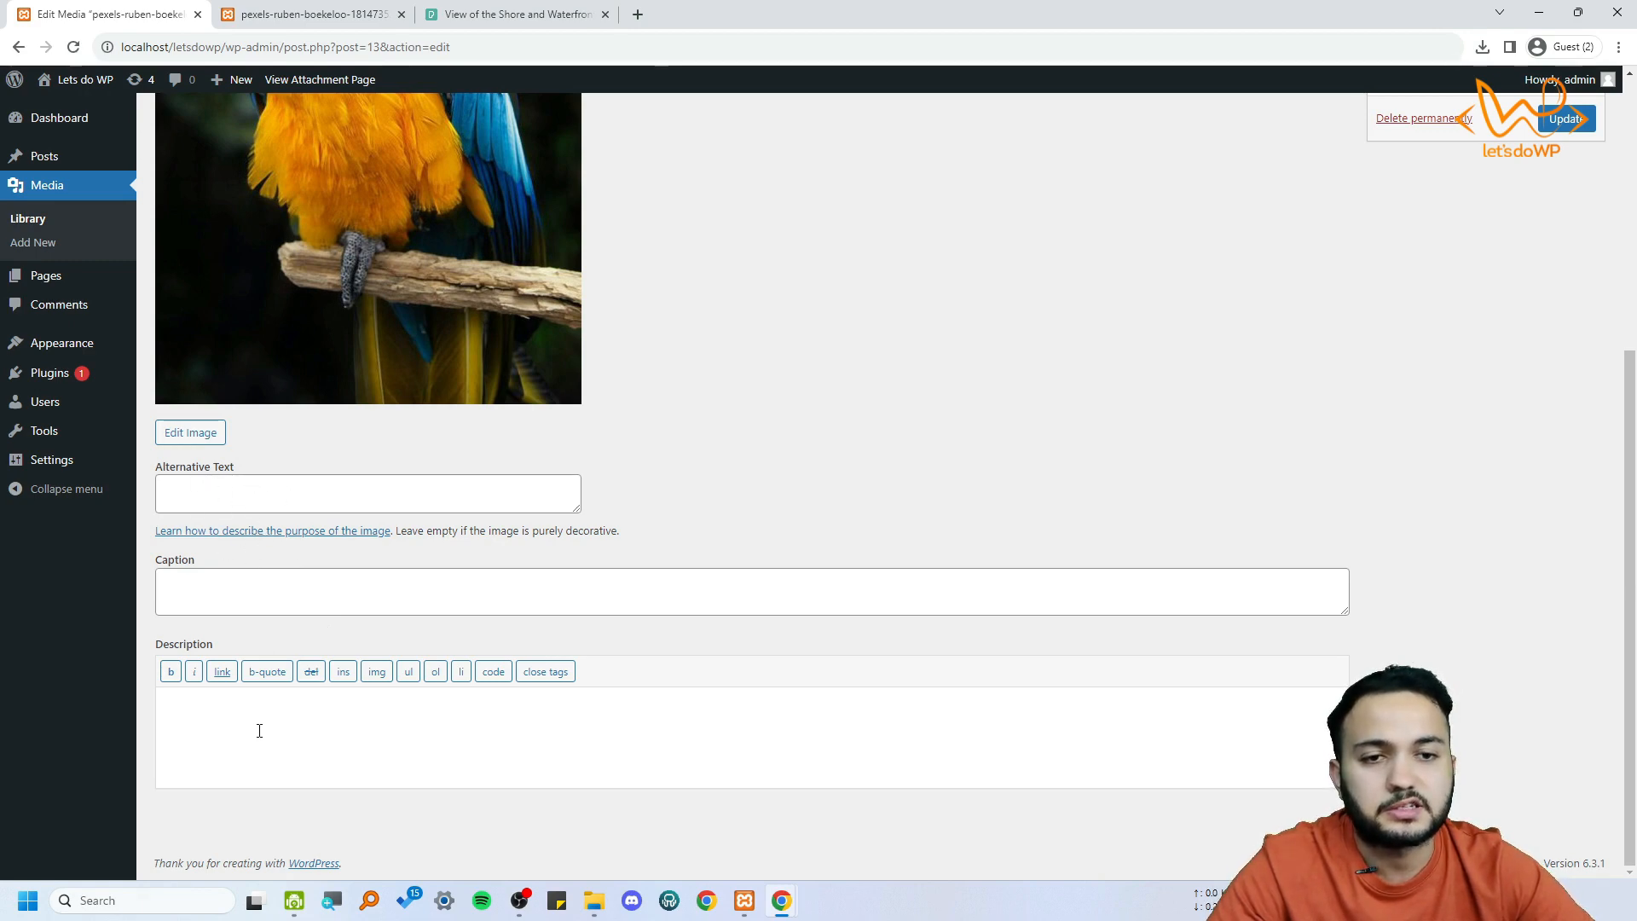
{"action": "scroll", "coordinate": [822, 723], "scroll_direction": "up", "scroll_amount": 5}
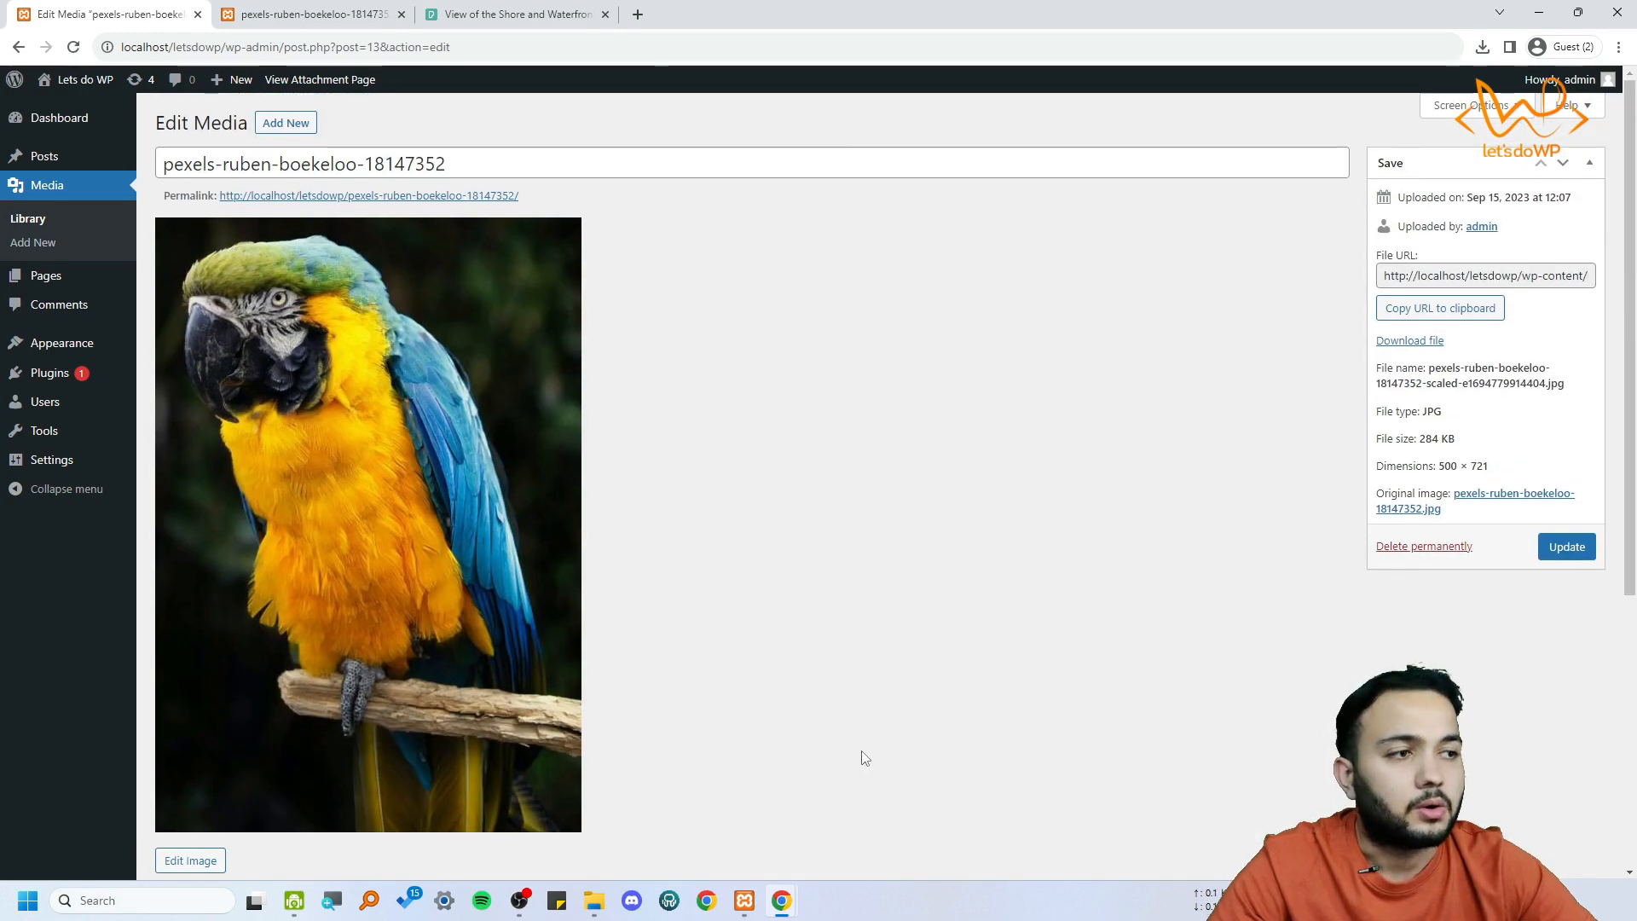
Open the parrot image for editing and review the available editing tools and the text fields below the preview
{"action": "scroll", "coordinate": [865, 752], "scroll_direction": "down", "scroll_amount": 6}
{"action": "left_click", "coordinate": [187, 431]}
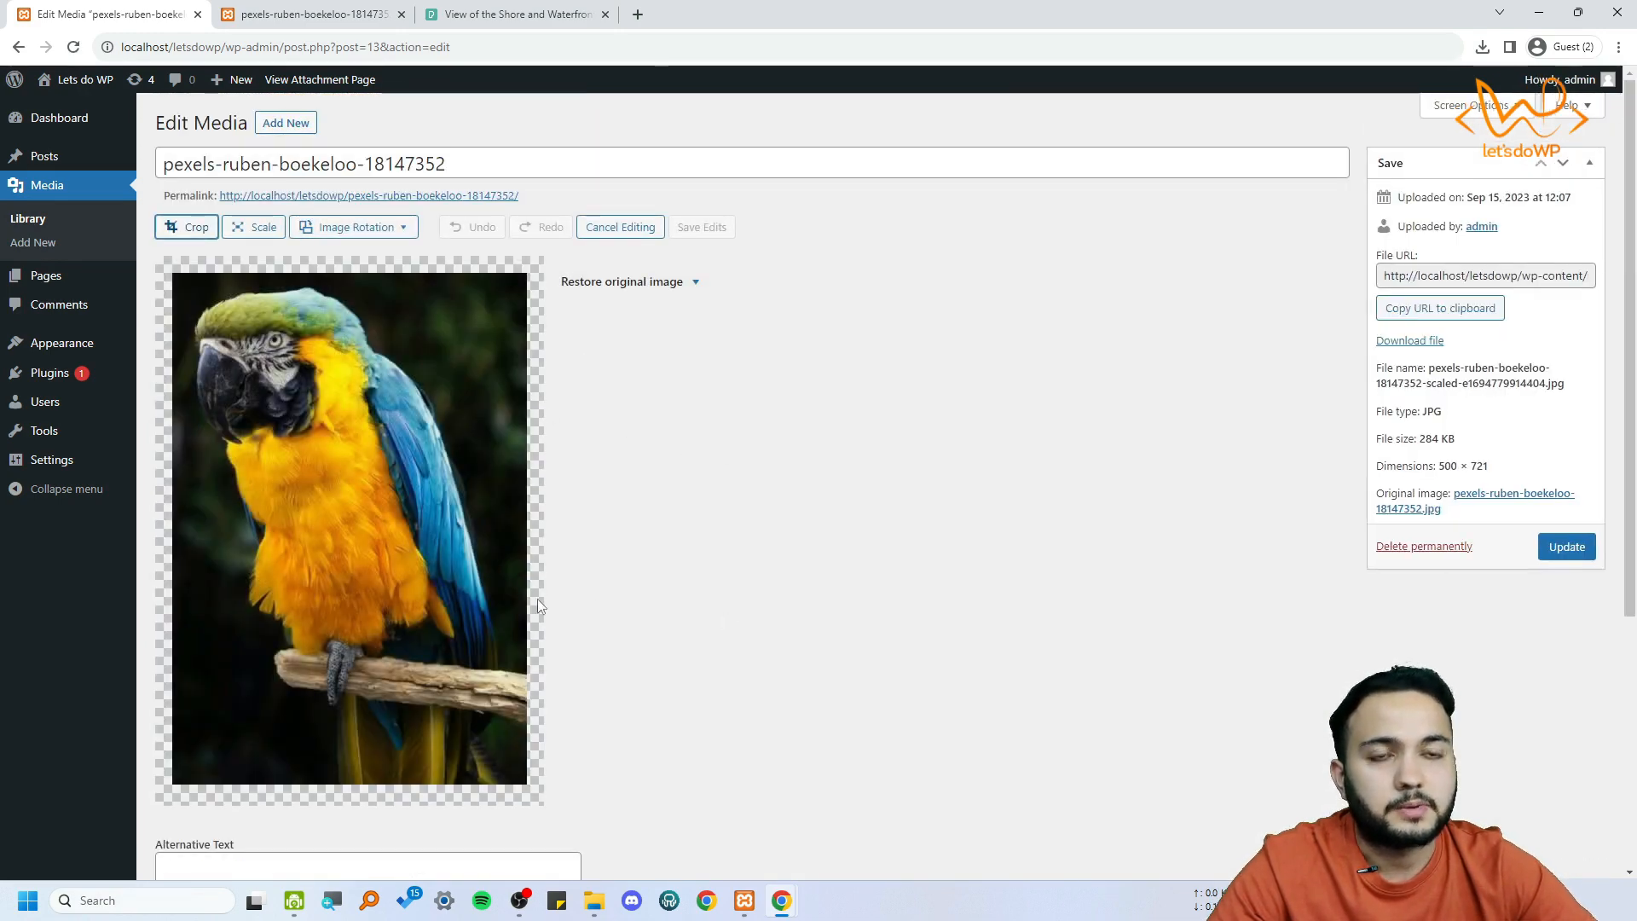
{"action": "scroll", "coordinate": [597, 588], "scroll_direction": "down", "scroll_amount": 2}
{"action": "scroll", "coordinate": [635, 560], "scroll_direction": "down", "scroll_amount": 3}
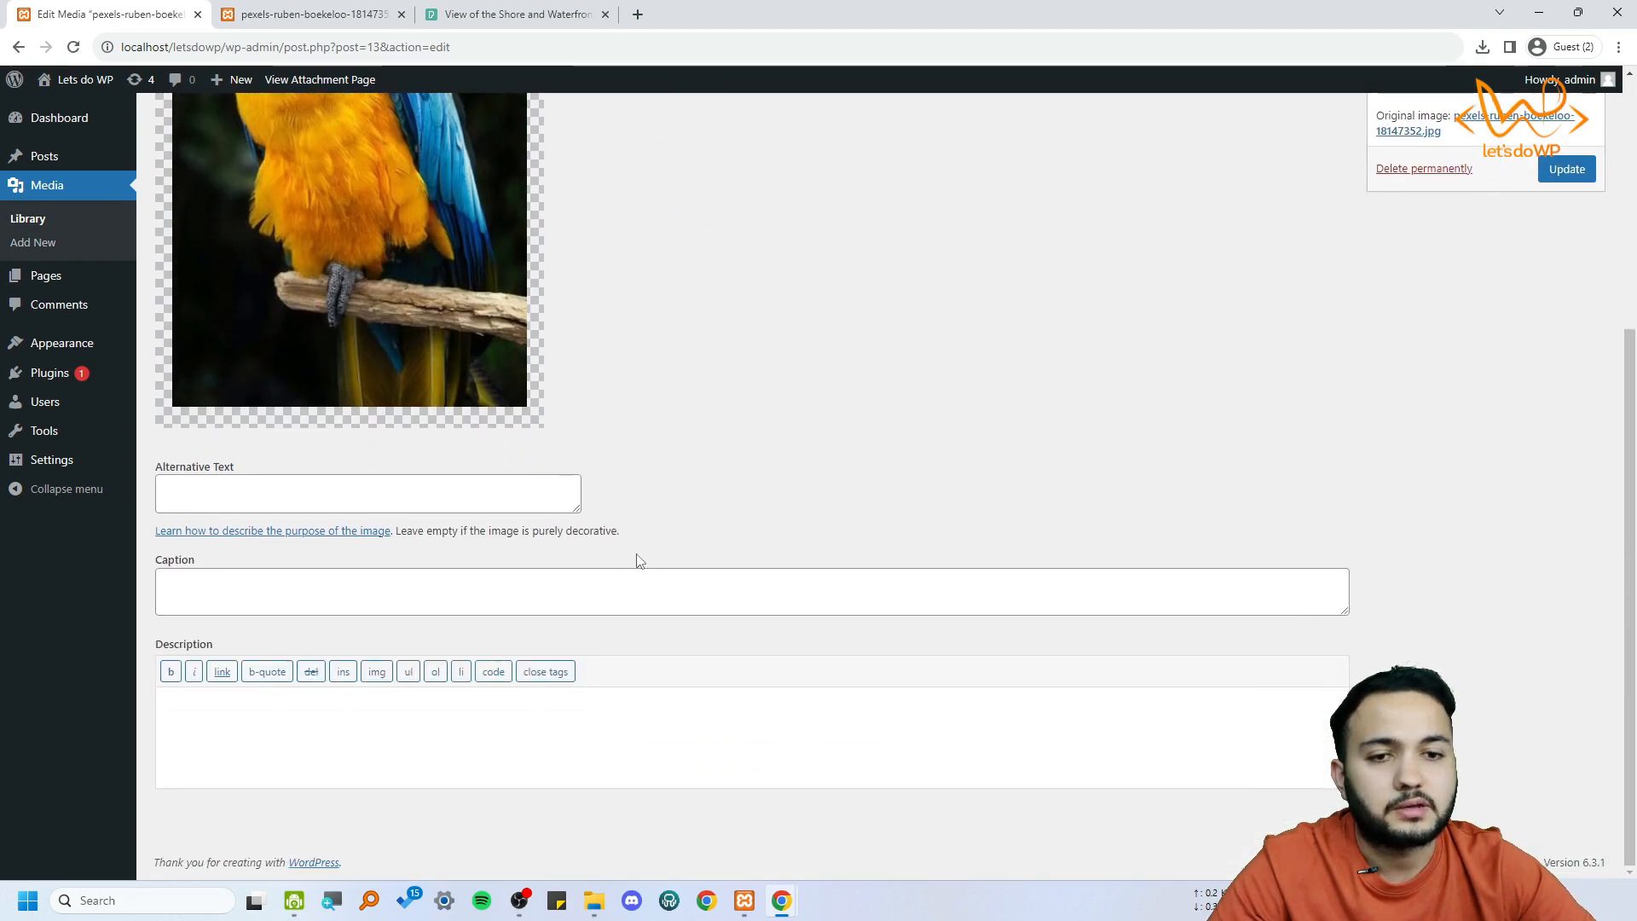
{"action": "scroll", "coordinate": [639, 561], "scroll_direction": "up", "scroll_amount": 5}
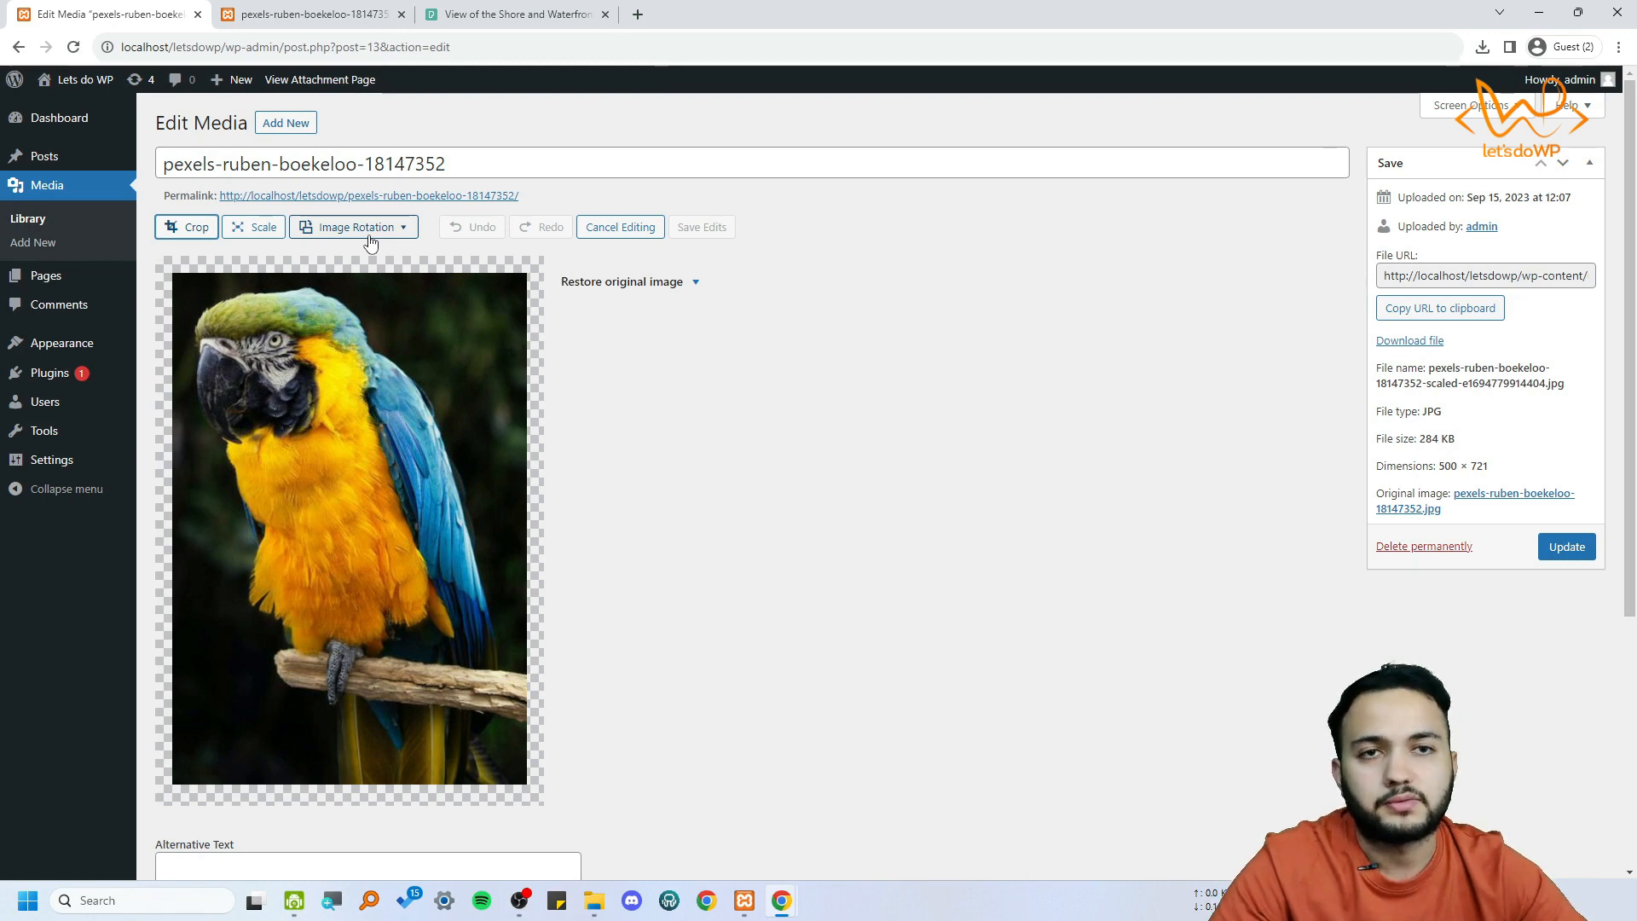
{"action": "scroll", "coordinate": [555, 442], "scroll_direction": "down", "scroll_amount": 5}
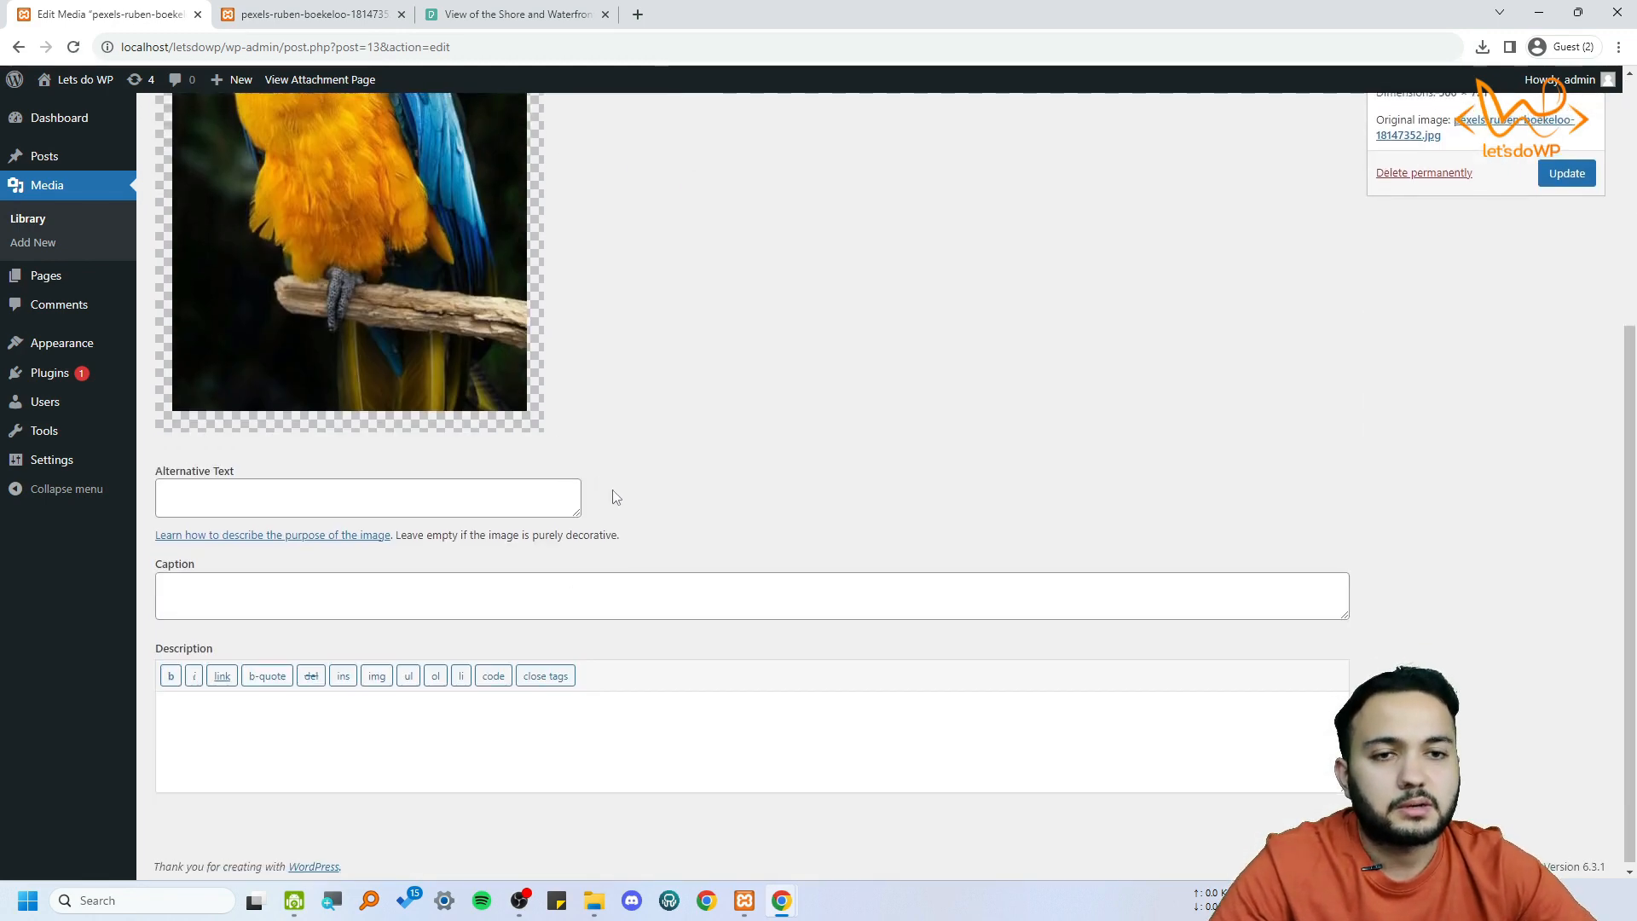
{"action": "scroll", "coordinate": [602, 486], "scroll_direction": "up", "scroll_amount": 5}
Start cropping and place a full-width selection of about 500 × 340 over the parrot's head and chest
{"action": "left_click", "coordinate": [192, 230]}
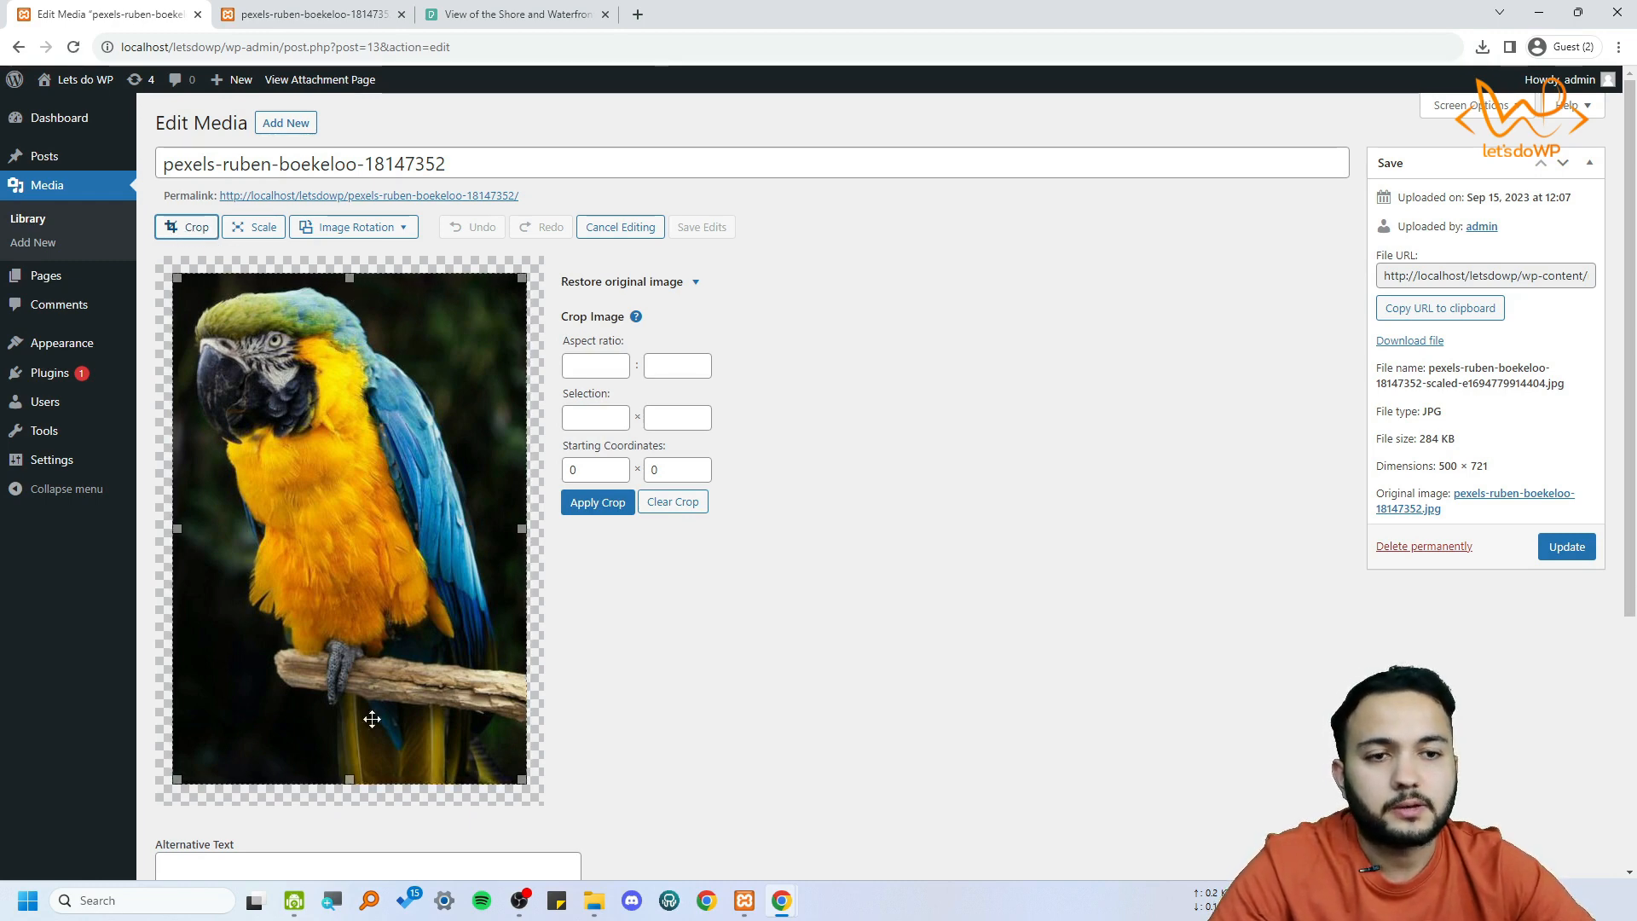
{"action": "left_click_drag", "start_coordinate": [349, 780], "coordinate": [349, 514]}
{"action": "mouse_move", "coordinate": [398, 401]}
{"action": "left_mouse_down"}
{"action": "mouse_move", "coordinate": [398, 444]}
{"action": "mouse_move", "coordinate": [398, 427]}
{"action": "left_mouse_up"}
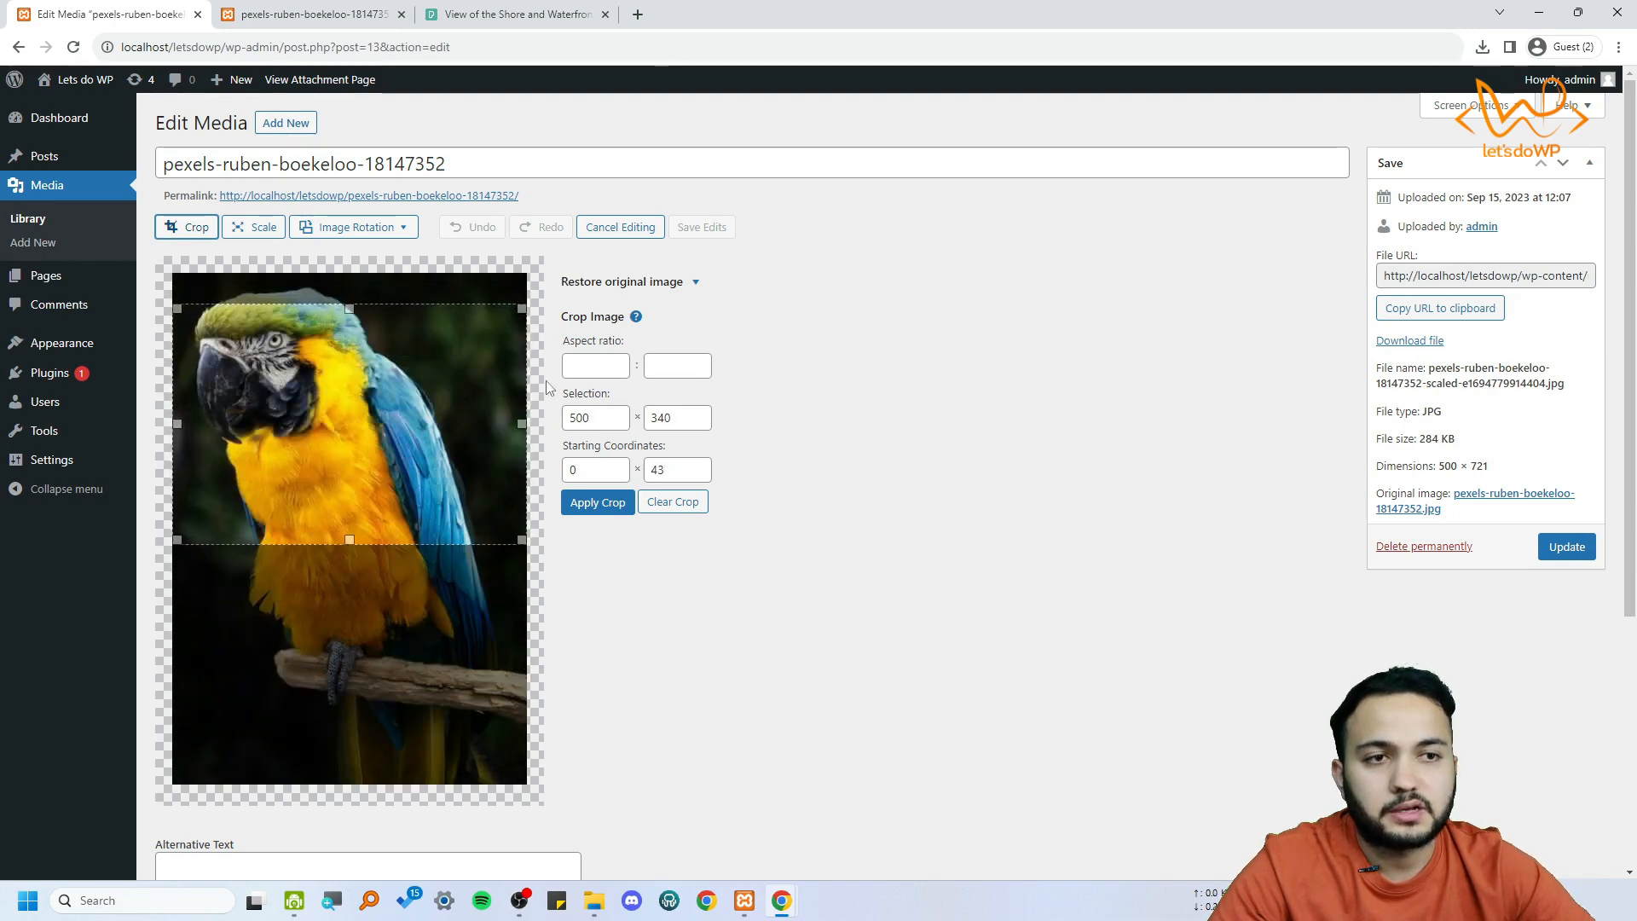
Set the crop selection's height to 500 and move the selection up to the image's upper edge
{"action": "left_click", "coordinate": [663, 418]}
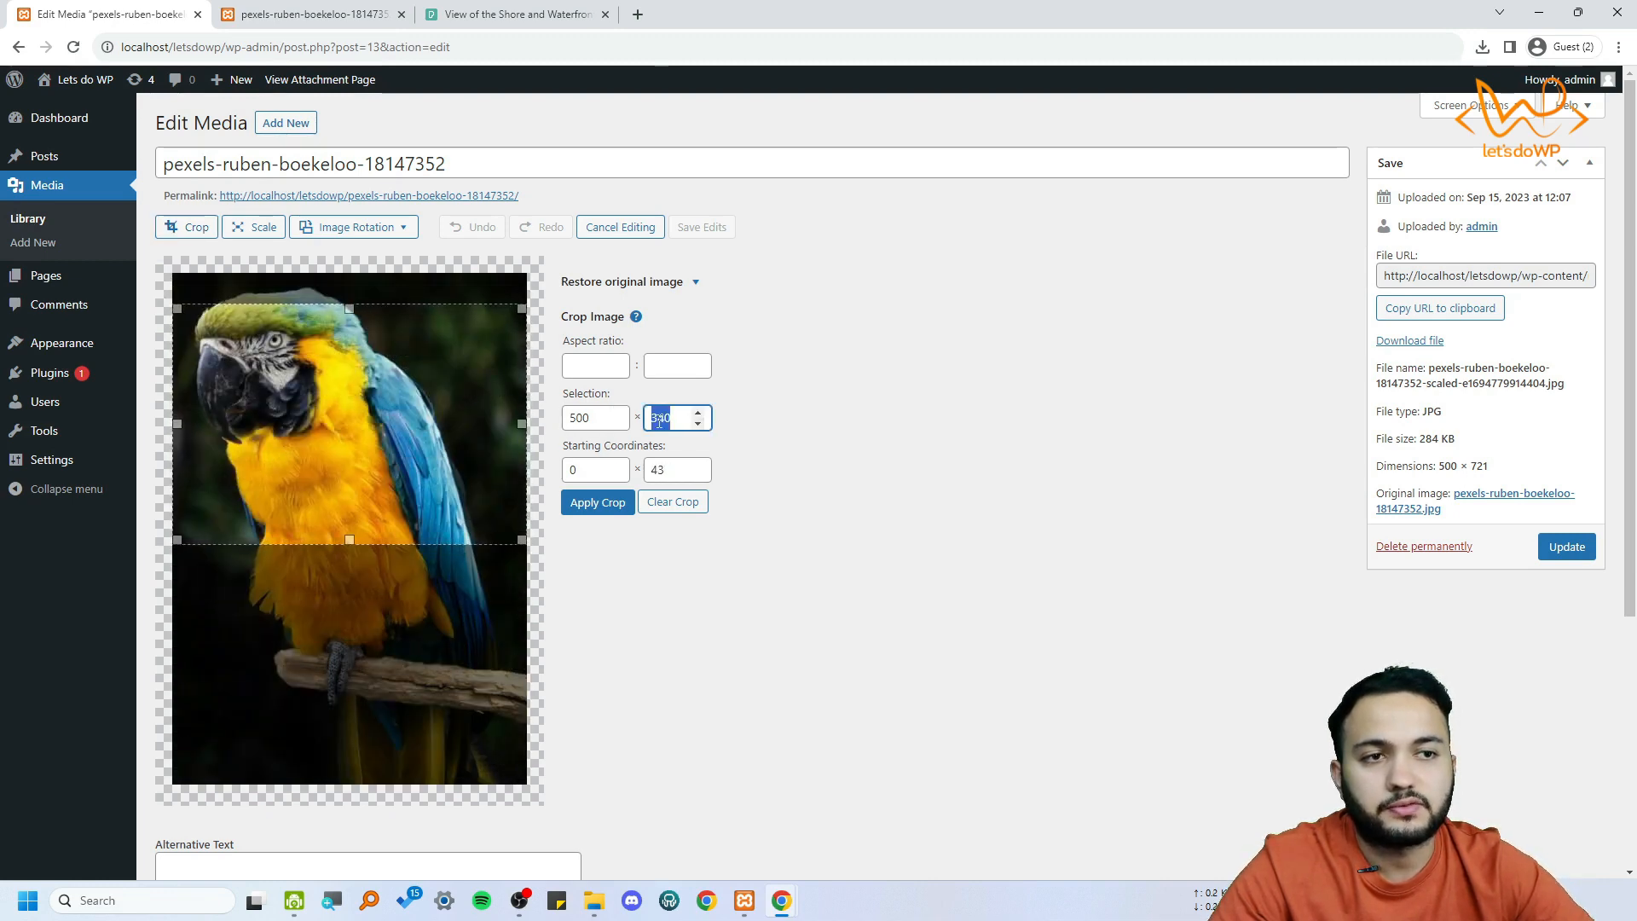
{"action": "double_click", "coordinate": [663, 418]}
{"action": "type", "text": "500"}
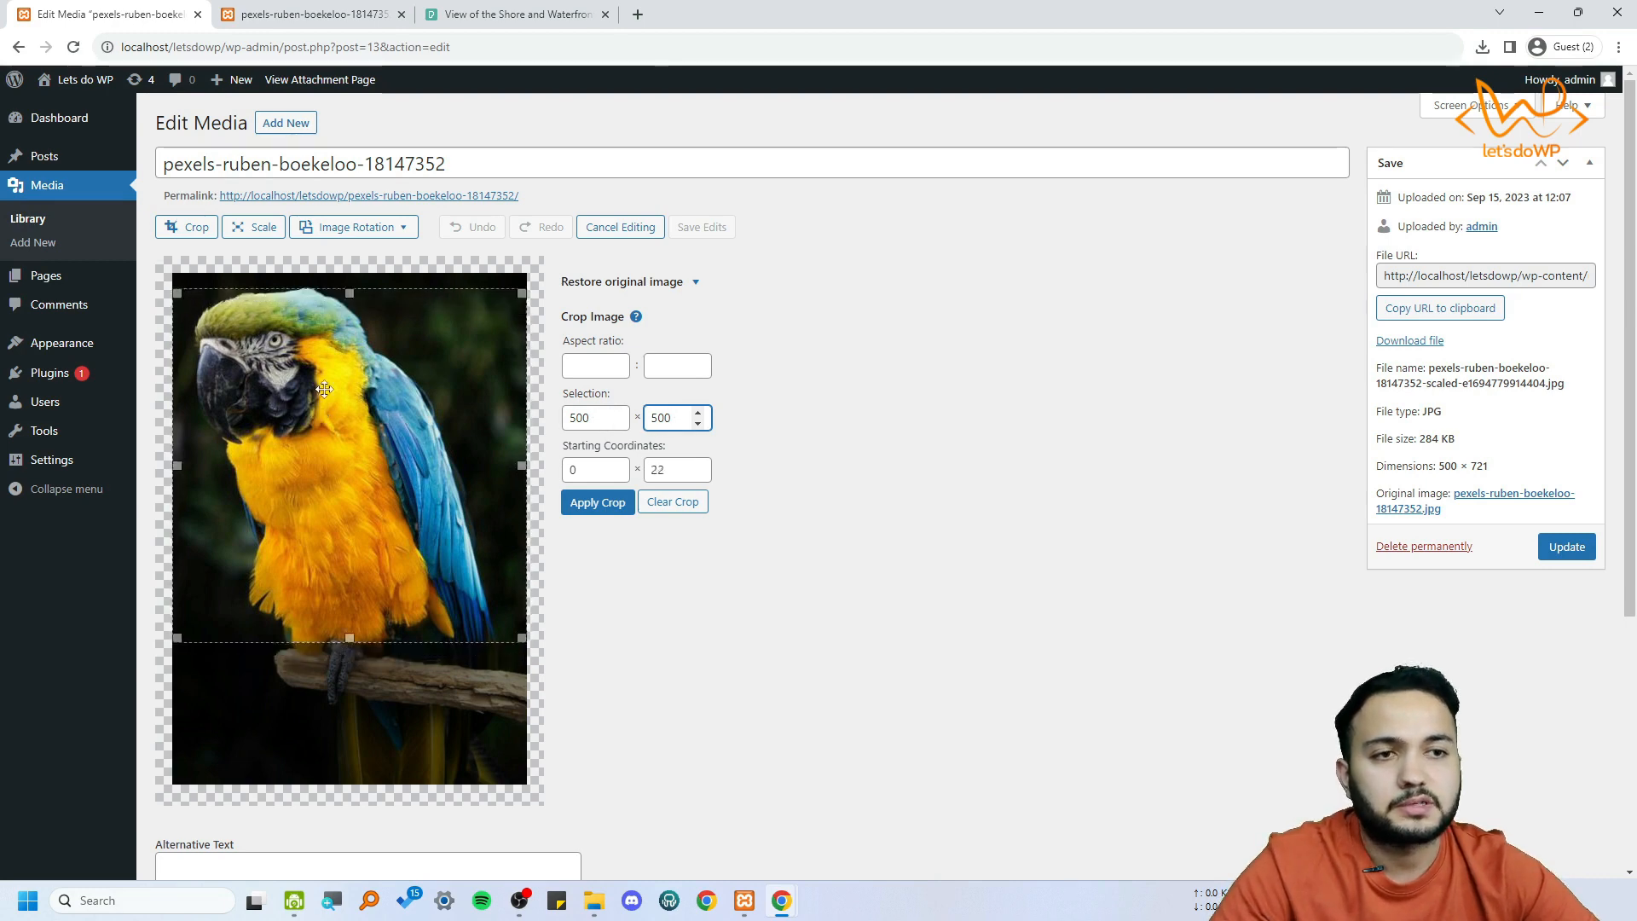
{"action": "mouse_move", "coordinate": [335, 469]}
{"action": "left_mouse_down"}
{"action": "mouse_move", "coordinate": [335, 597]}
{"action": "mouse_move", "coordinate": [335, 439]}
{"action": "left_mouse_up"}
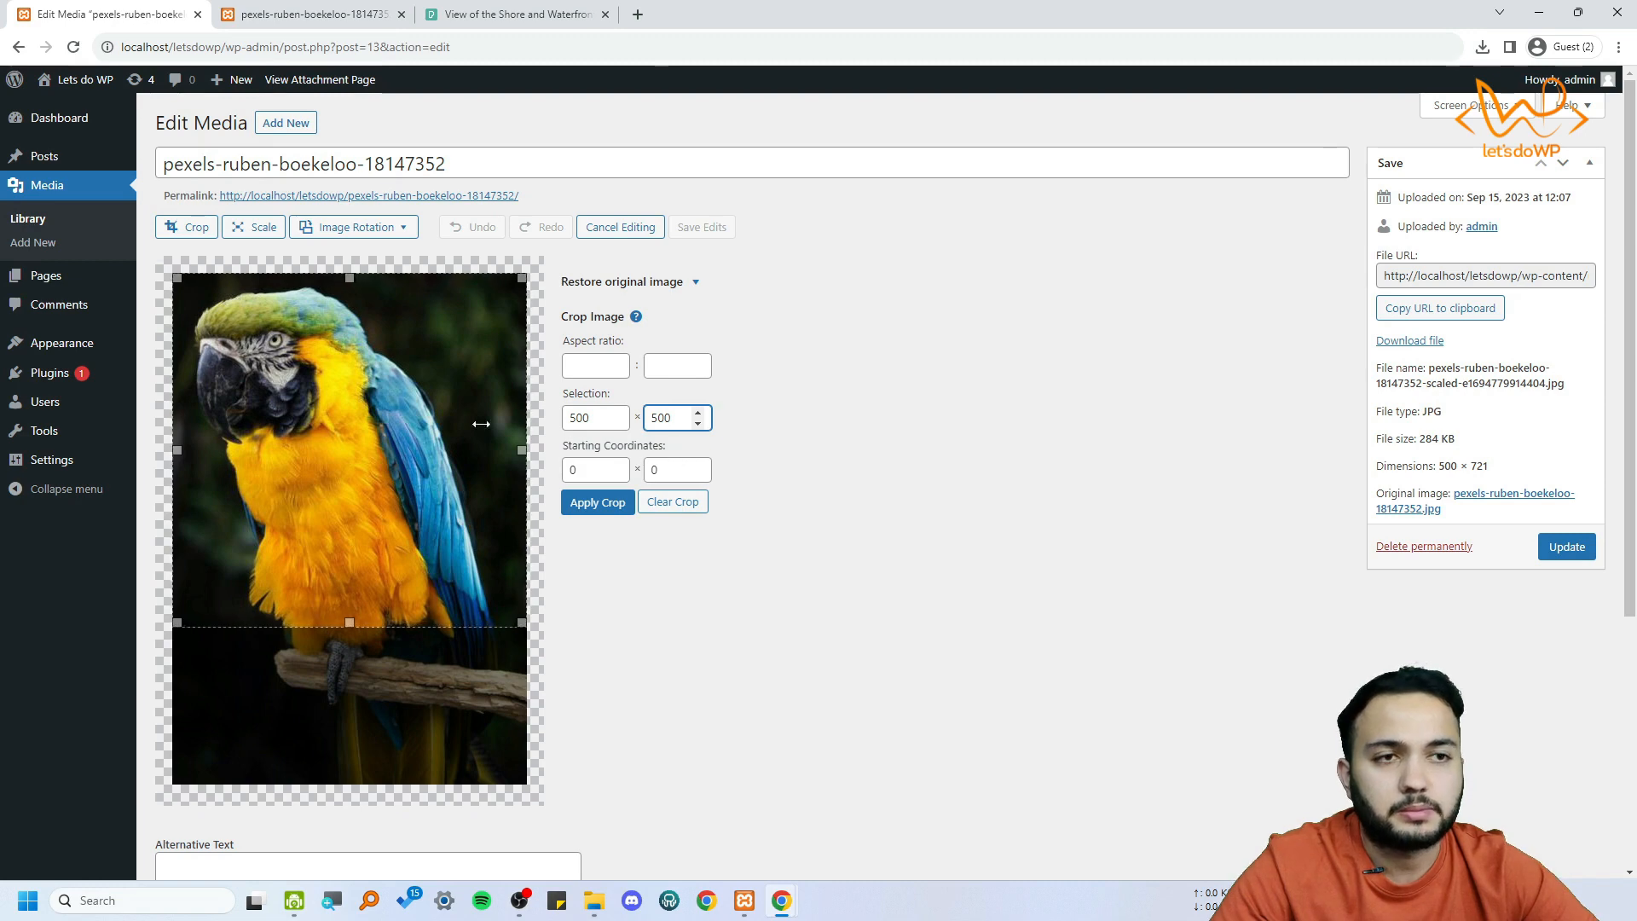
Resize the crop selection to about 500 × 625, ending just below the branch, and apply the crop
{"action": "mouse_move", "coordinate": [352, 621]}
{"action": "left_mouse_down"}
{"action": "mouse_move", "coordinate": [365, 479]}
{"action": "mouse_move", "coordinate": [350, 641]}
{"action": "left_mouse_up"}
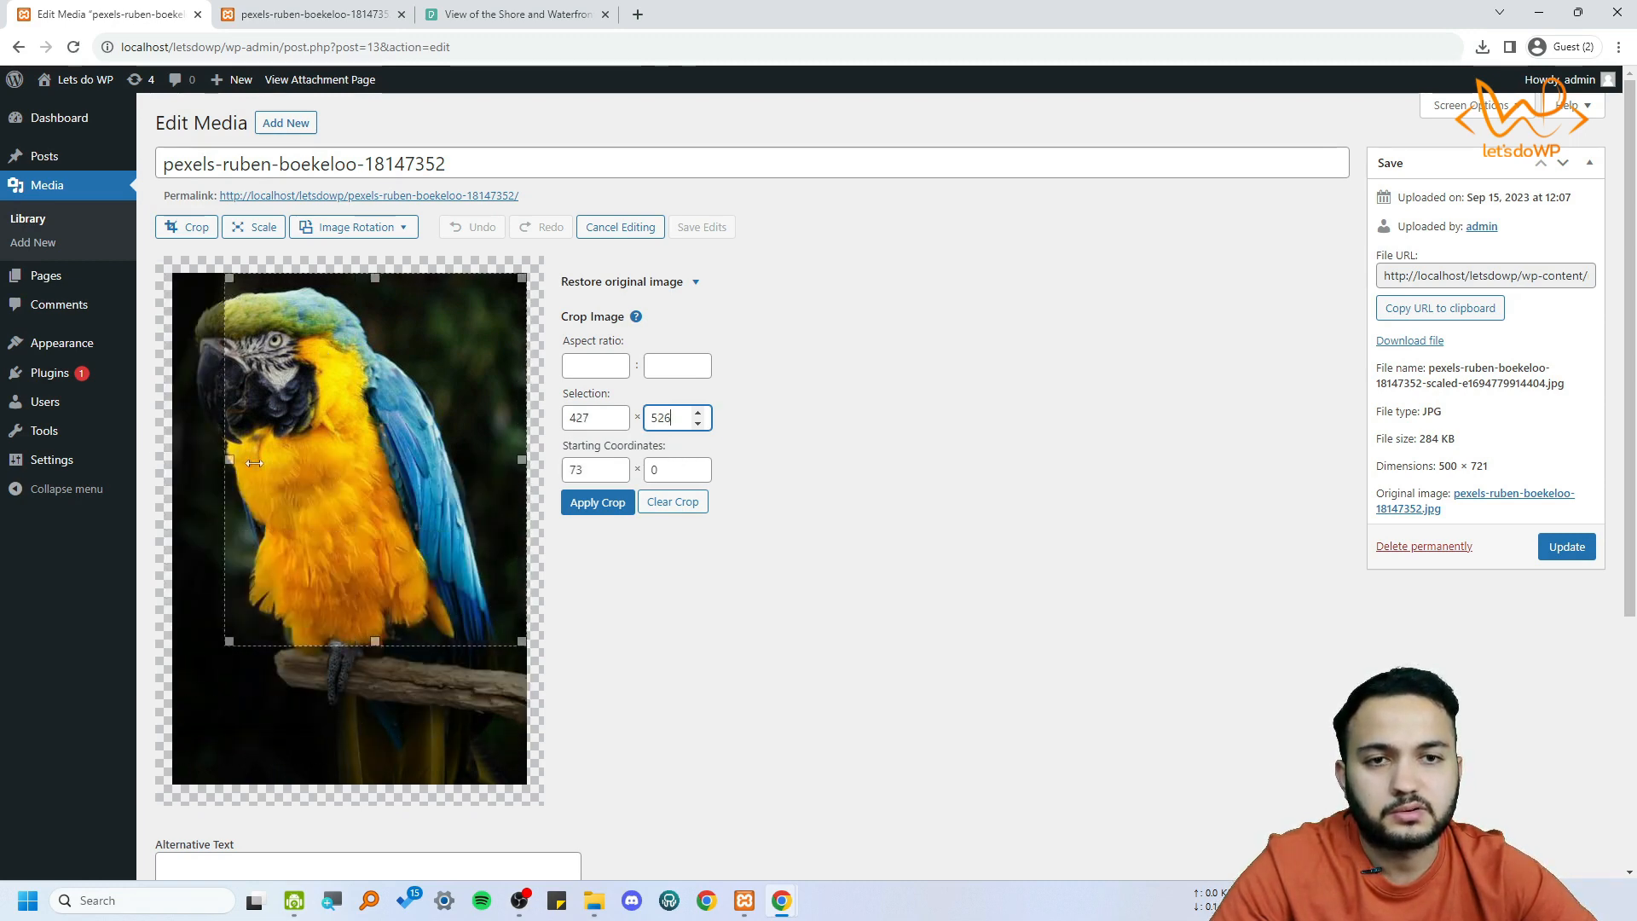
{"action": "mouse_move", "coordinate": [174, 458]}
{"action": "left_mouse_down"}
{"action": "mouse_move", "coordinate": [298, 458]}
{"action": "mouse_move", "coordinate": [175, 458]}
{"action": "left_mouse_up"}
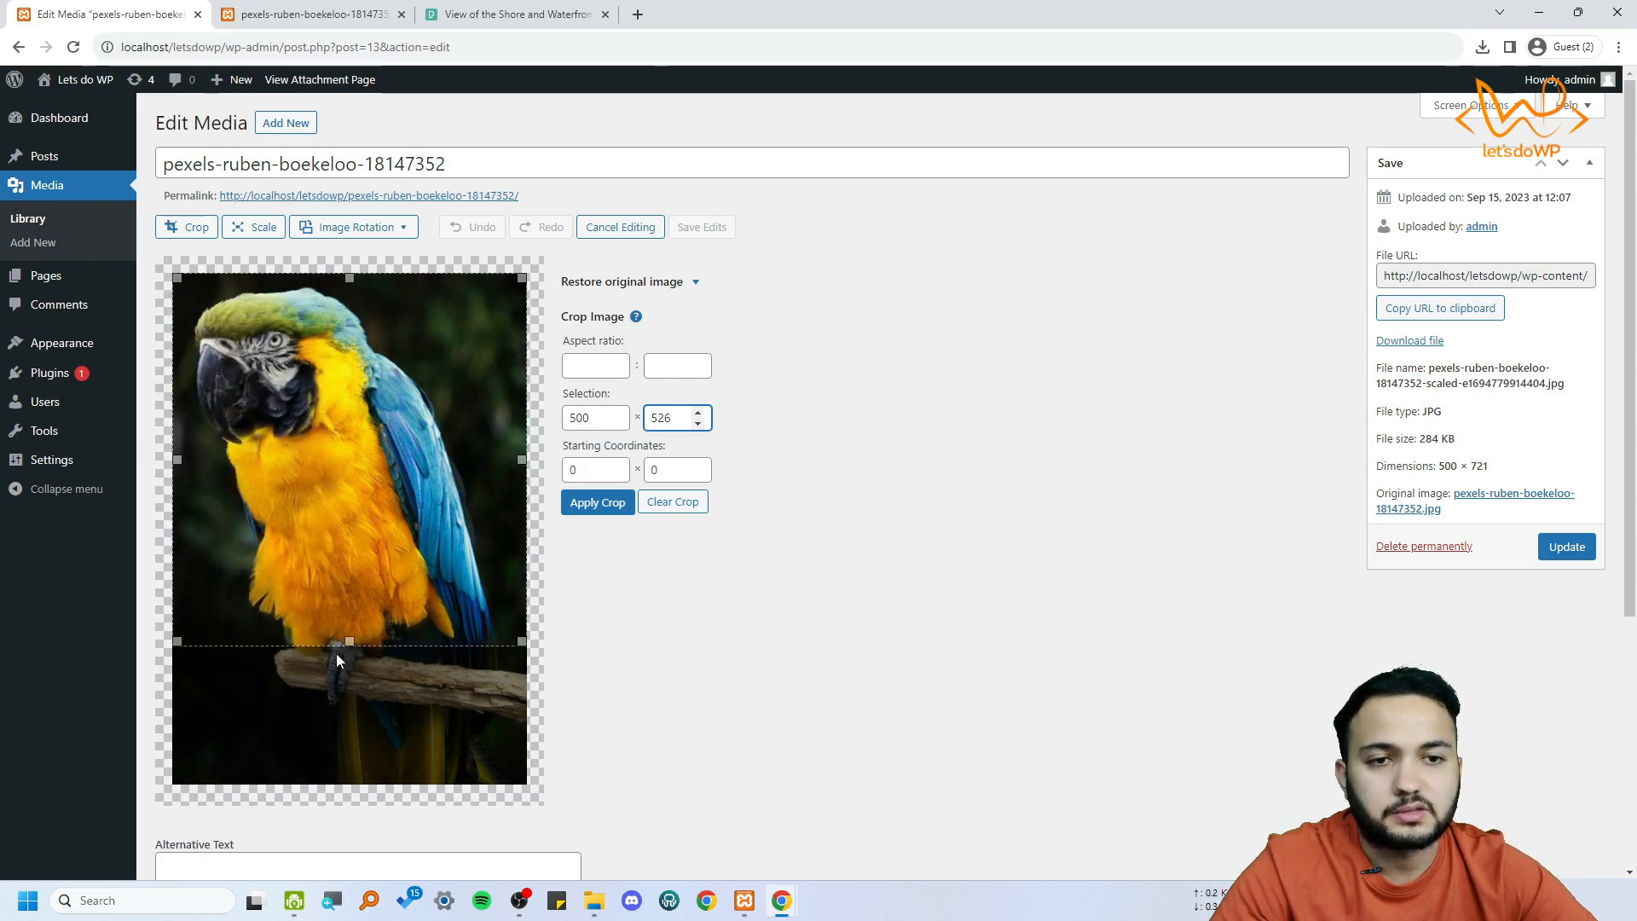
{"action": "left_click_drag", "start_coordinate": [349, 644], "coordinate": [245, 720]}
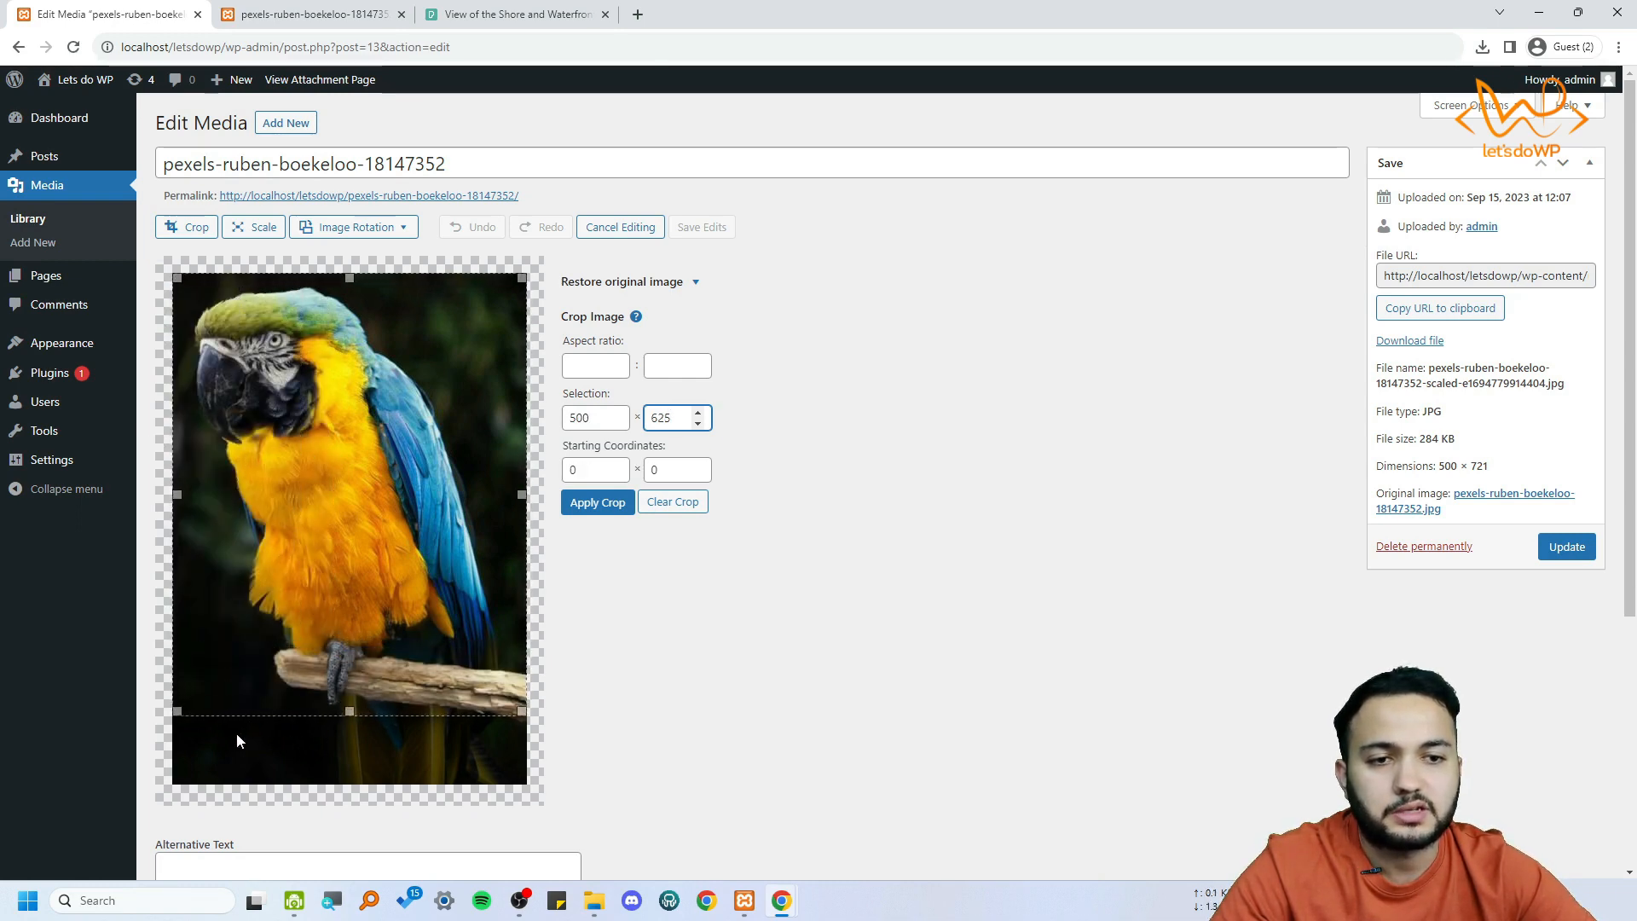
{"action": "left_click", "coordinate": [597, 503]}
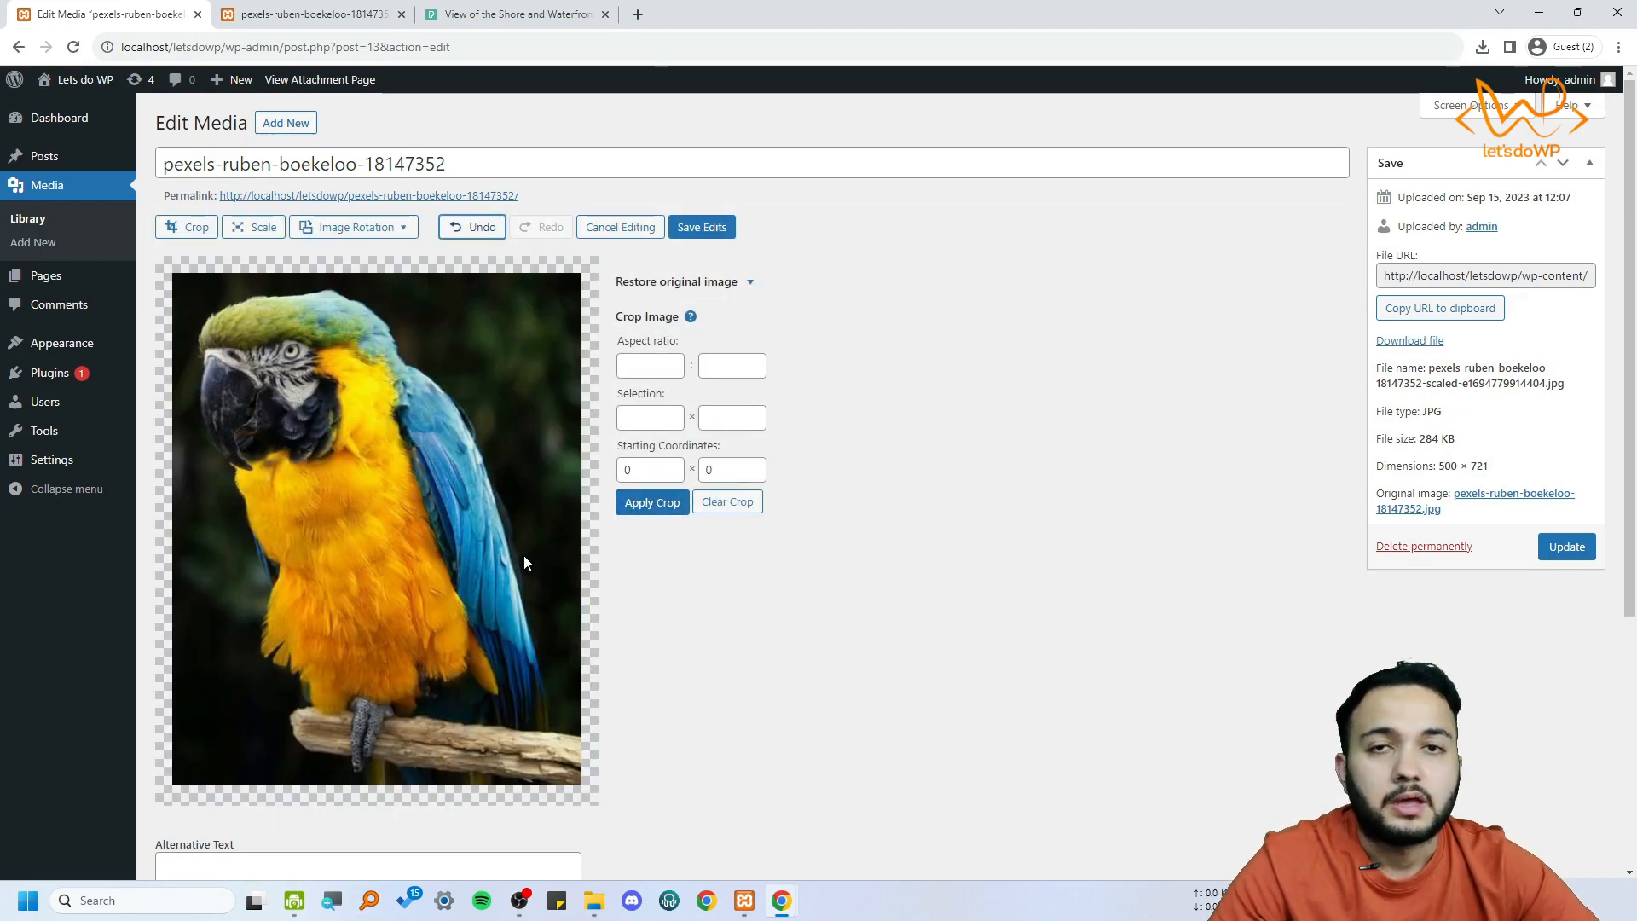
Check the cropped parrot image and save the edits
{"action": "scroll", "coordinate": [513, 559], "scroll_direction": "down", "scroll_amount": 2}
{"action": "scroll", "coordinate": [513, 558], "scroll_direction": "up", "scroll_amount": 2}
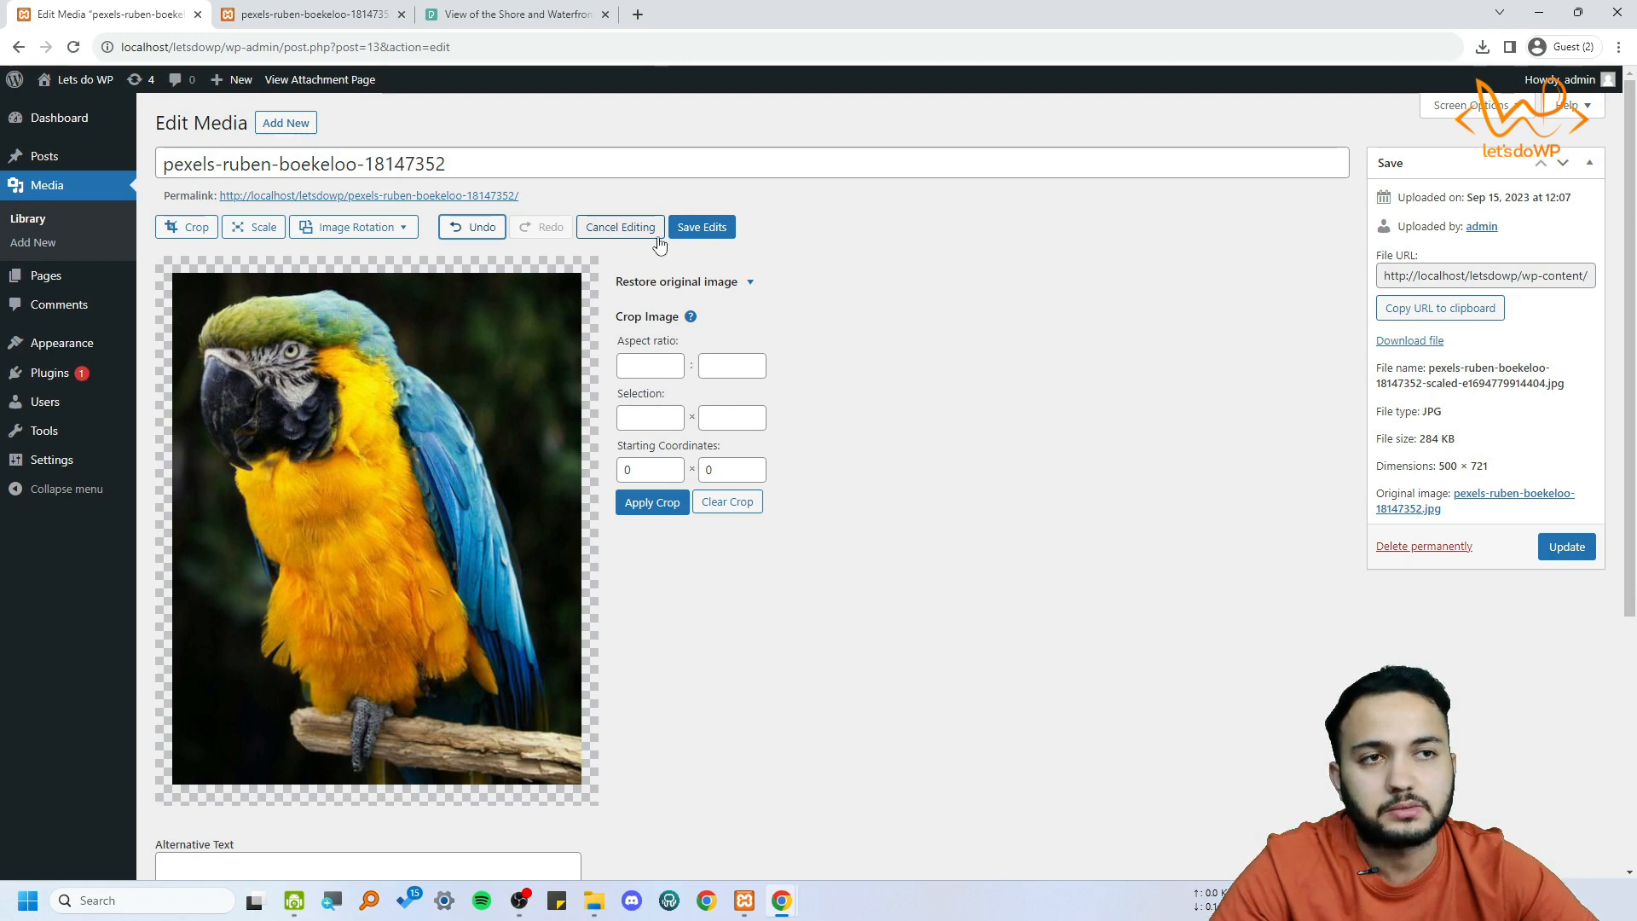
{"action": "left_click", "coordinate": [702, 227]}
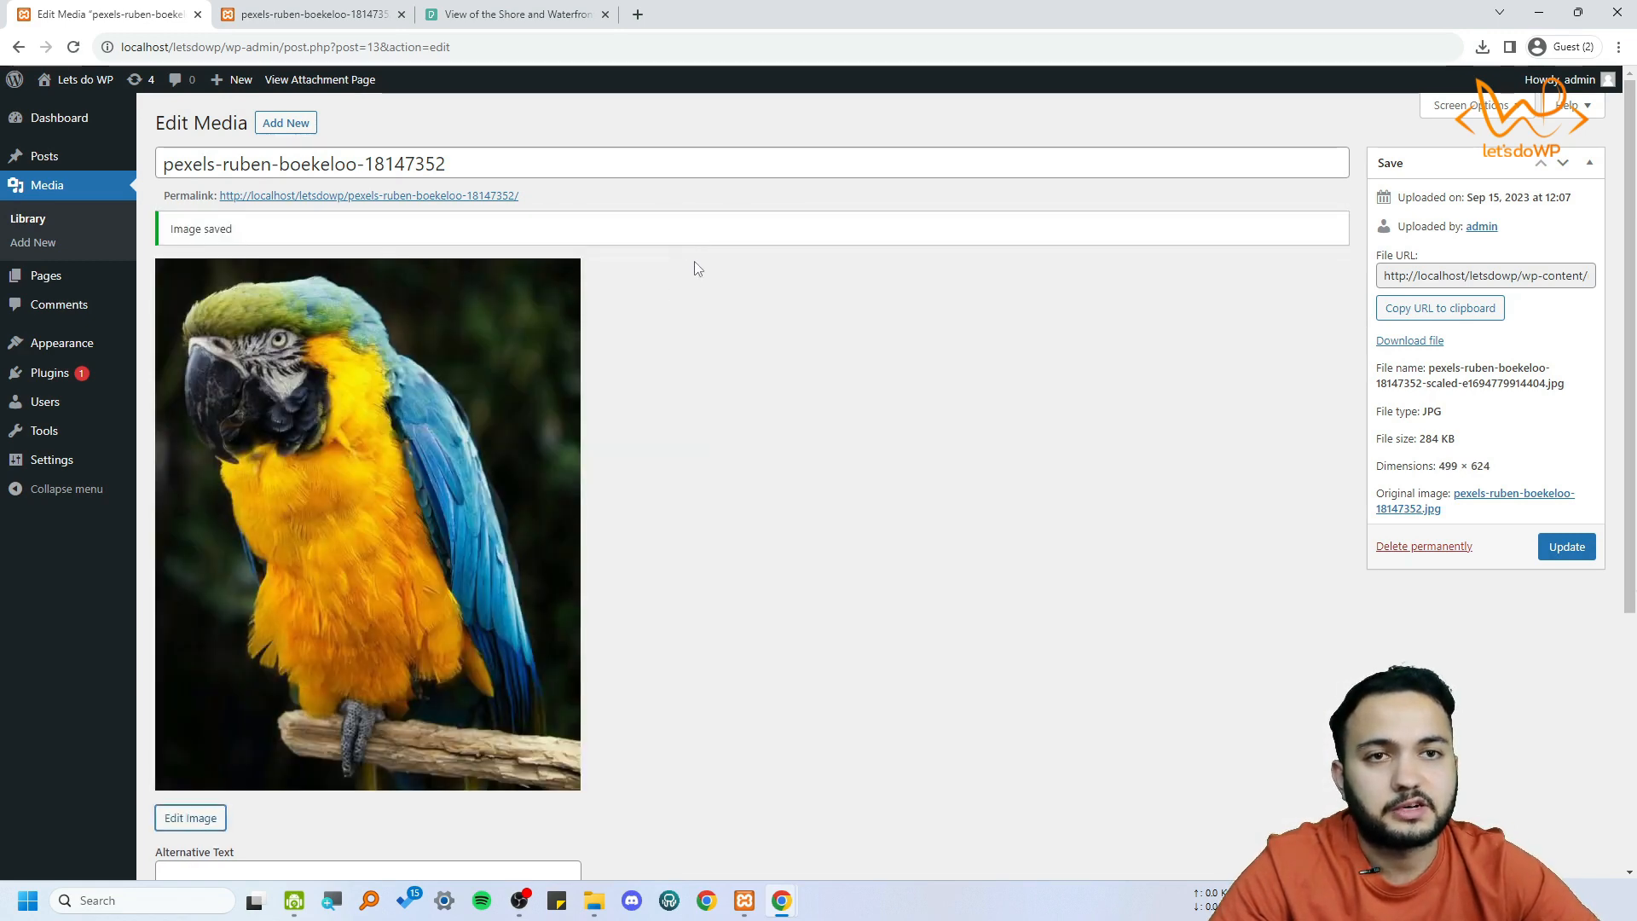
Reopen the cropped parrot image for editing and start scaling it
{"action": "scroll", "coordinate": [458, 406], "scroll_direction": "down", "scroll_amount": 4}
{"action": "scroll", "coordinate": [460, 486], "scroll_direction": "up", "scroll_amount": 2}
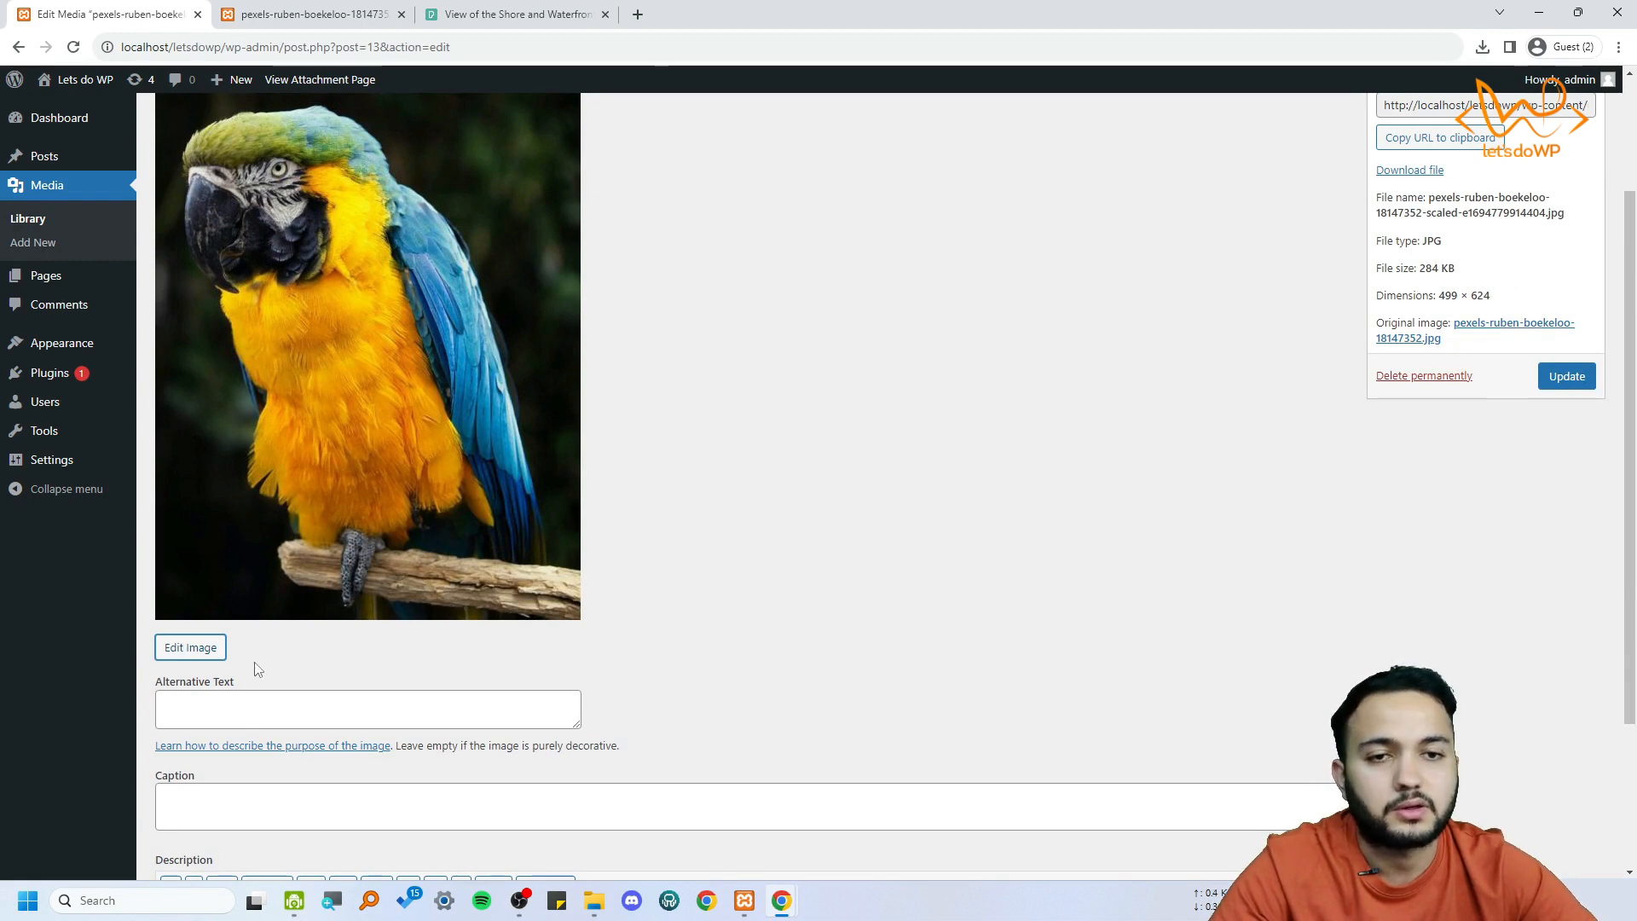
{"action": "left_click", "coordinate": [198, 650]}
{"action": "left_click", "coordinate": [260, 227]}
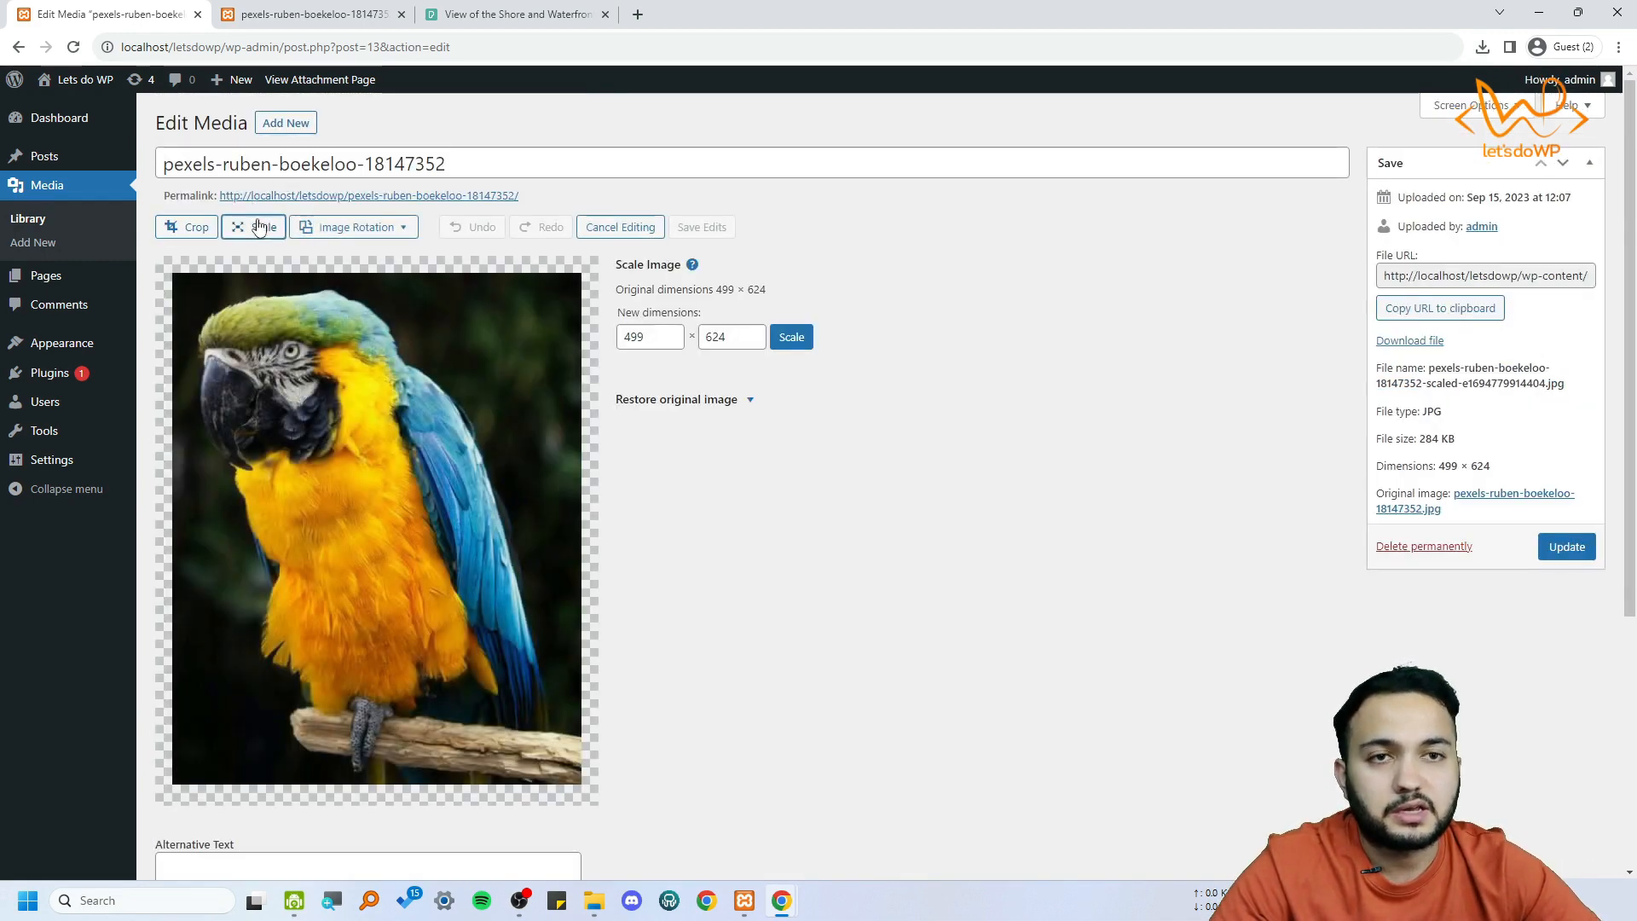
{"action": "left_click", "coordinate": [680, 340]}
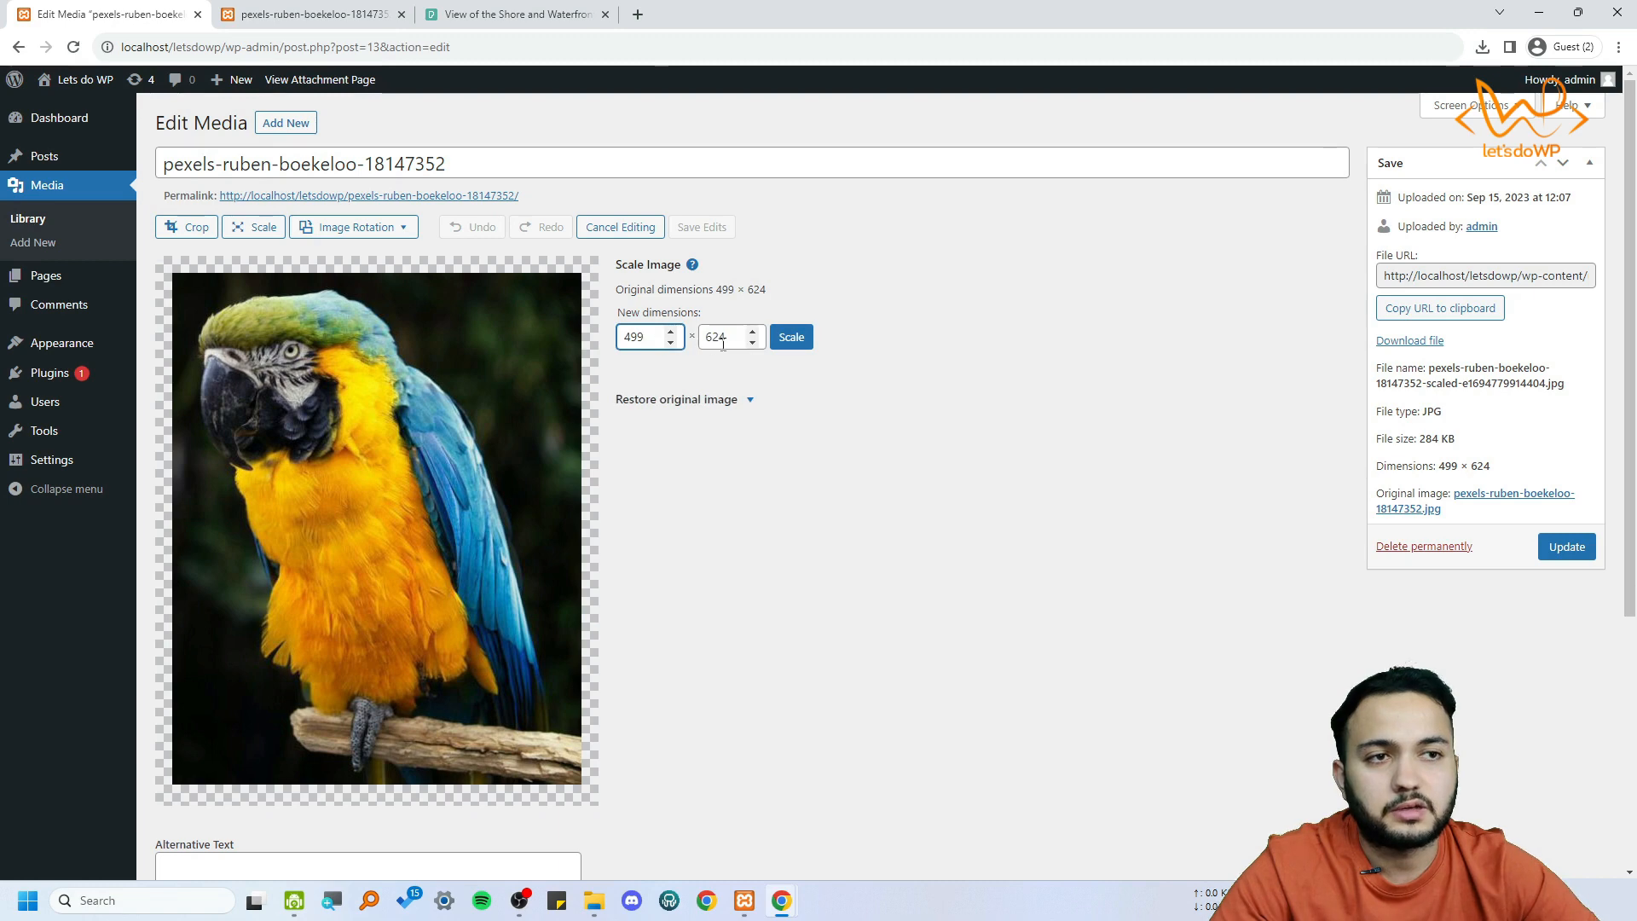
Try to scale the parrot image to a width of 600
{"action": "double_click", "coordinate": [647, 338]}
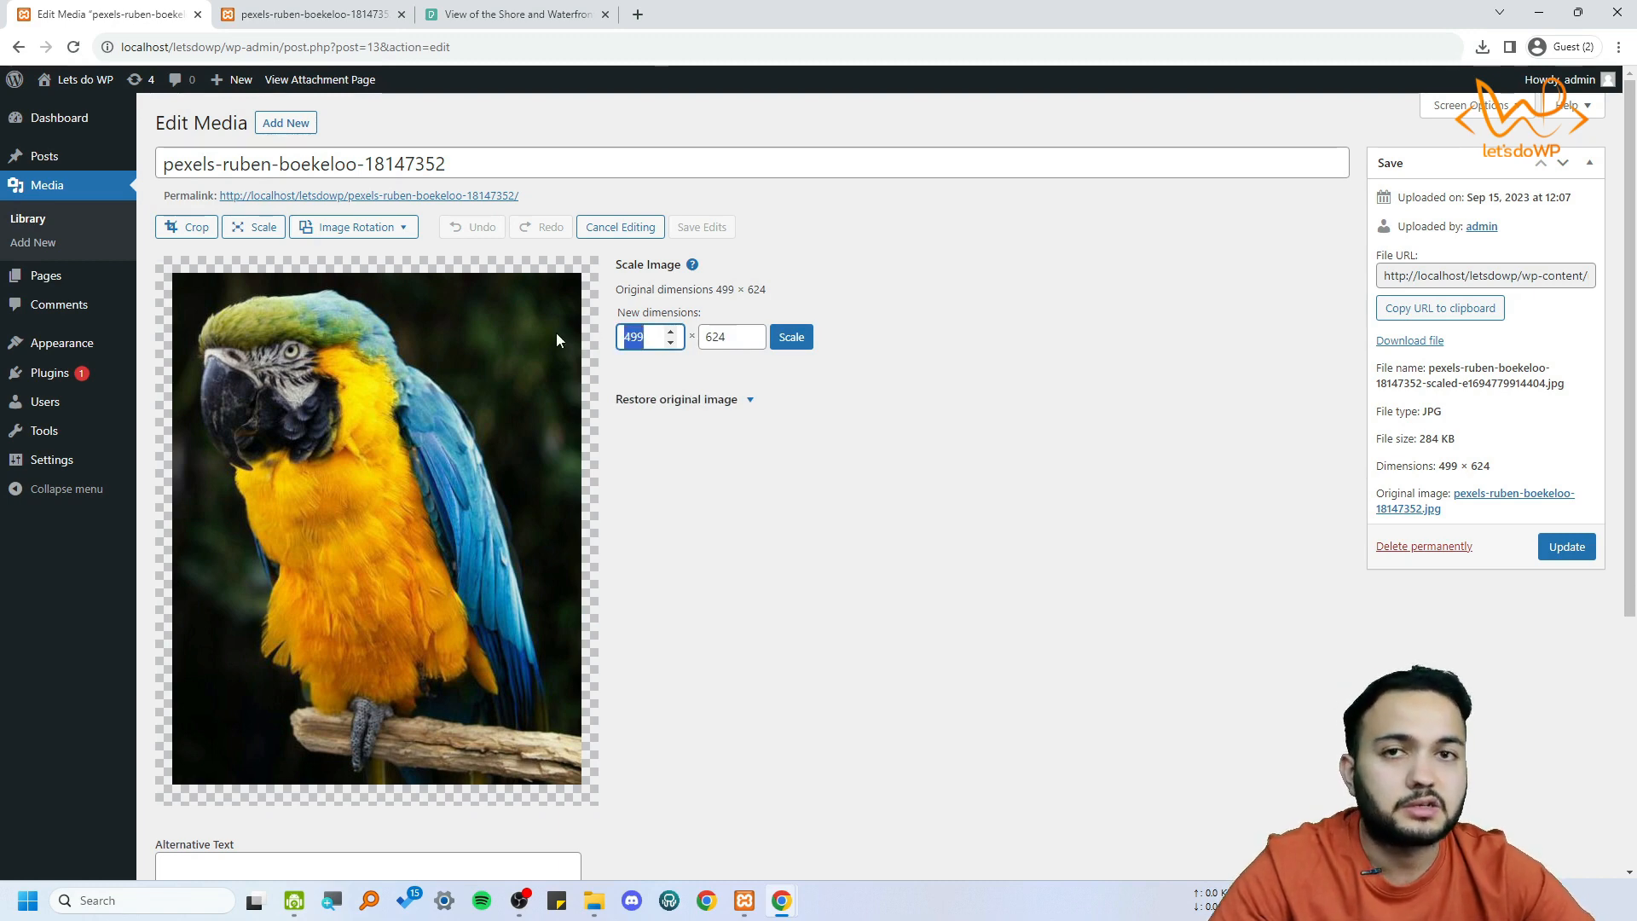
{"action": "type", "text": "600"}
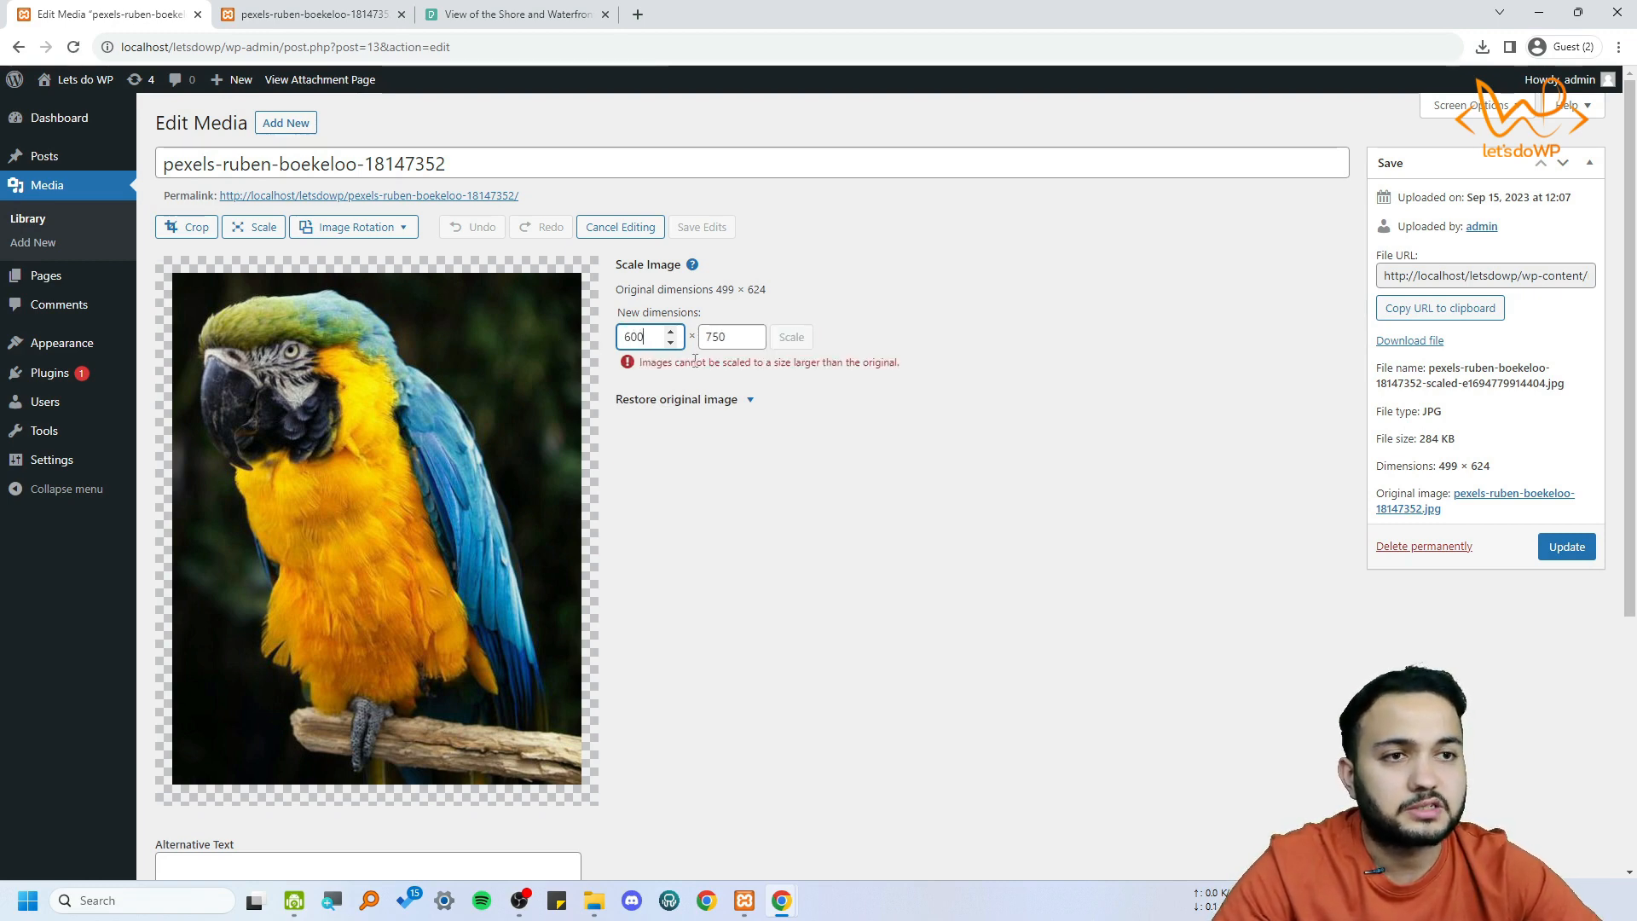
{"action": "left_click_drag", "start_coordinate": [648, 362], "coordinate": [896, 363]}
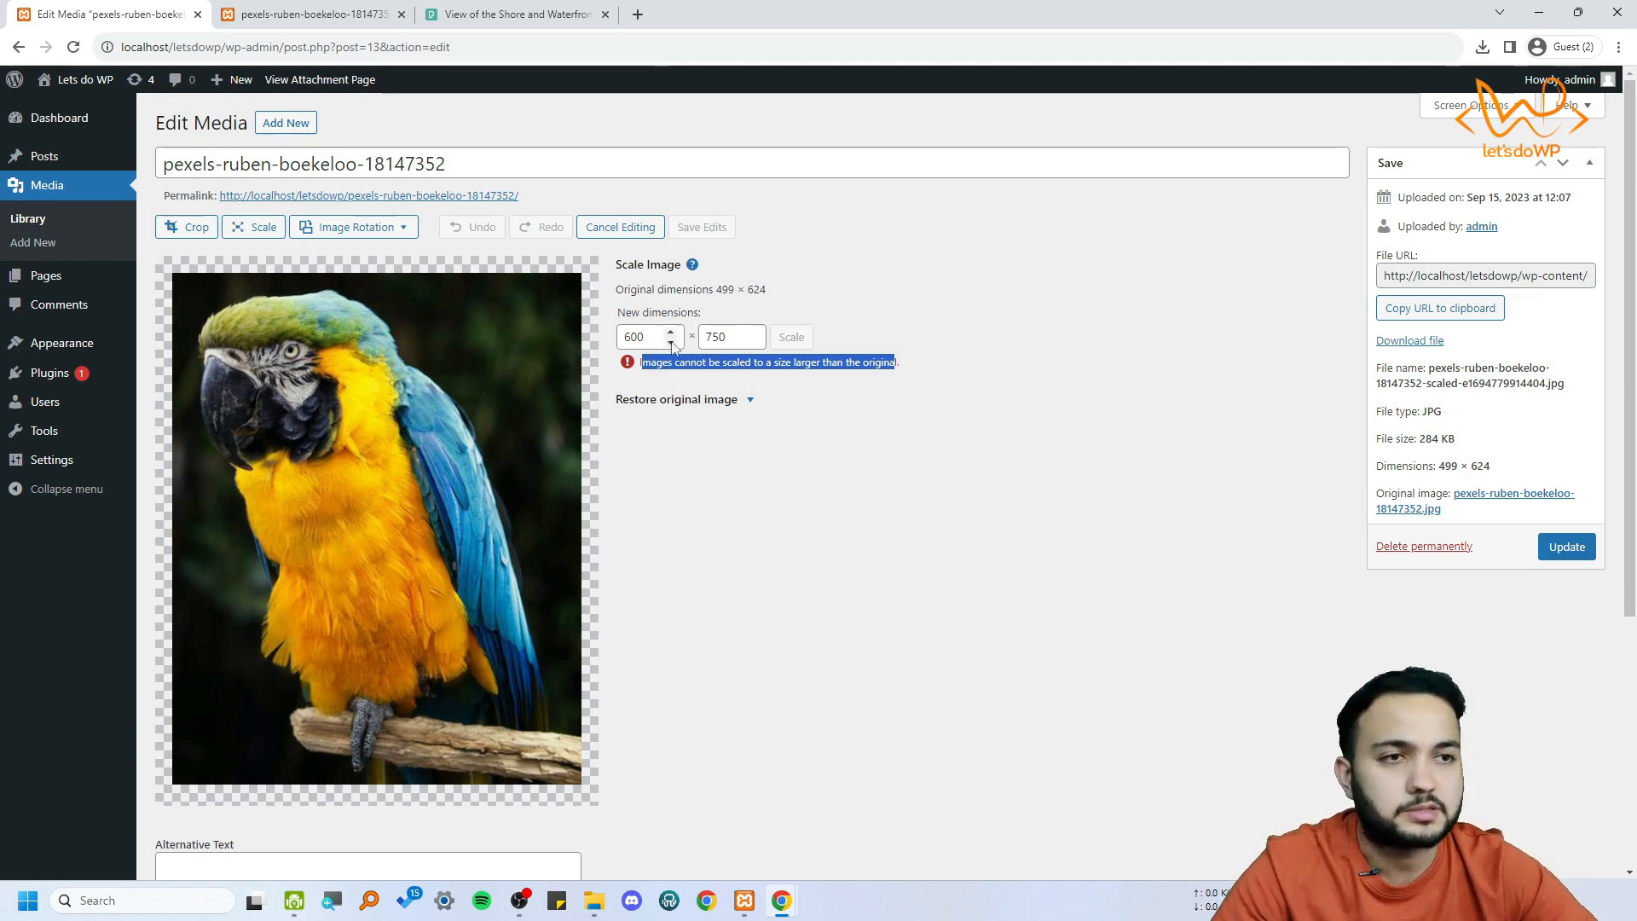
Scale the cropped parrot image to a width of 400 and a height of 500
{"action": "double_click", "coordinate": [635, 336]}
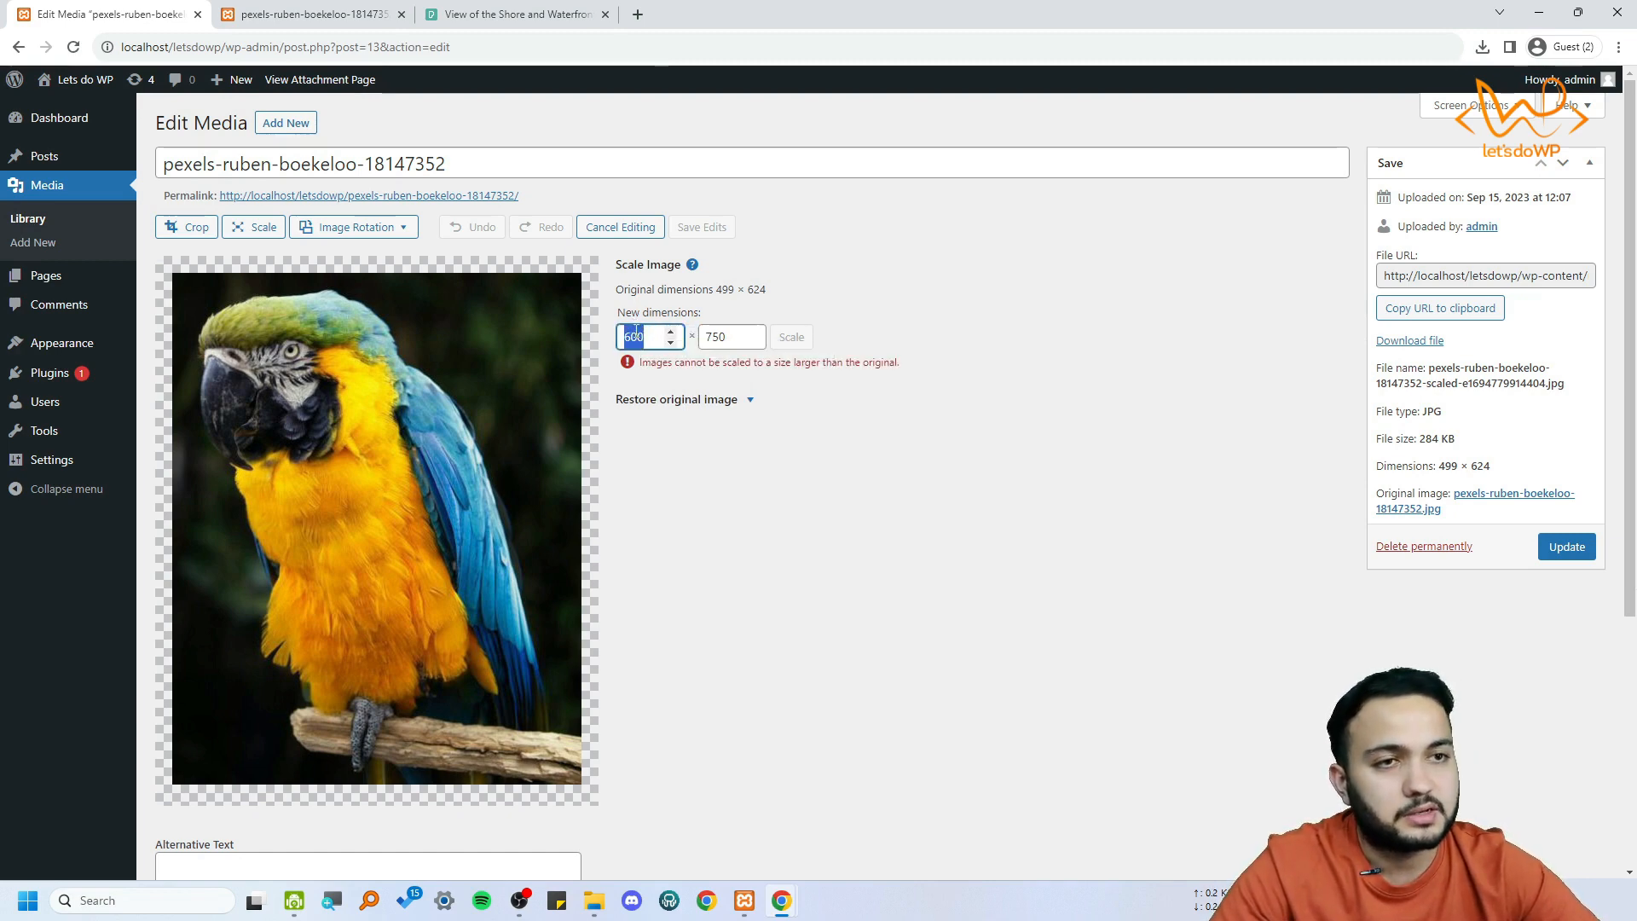
{"action": "type", "text": "400"}
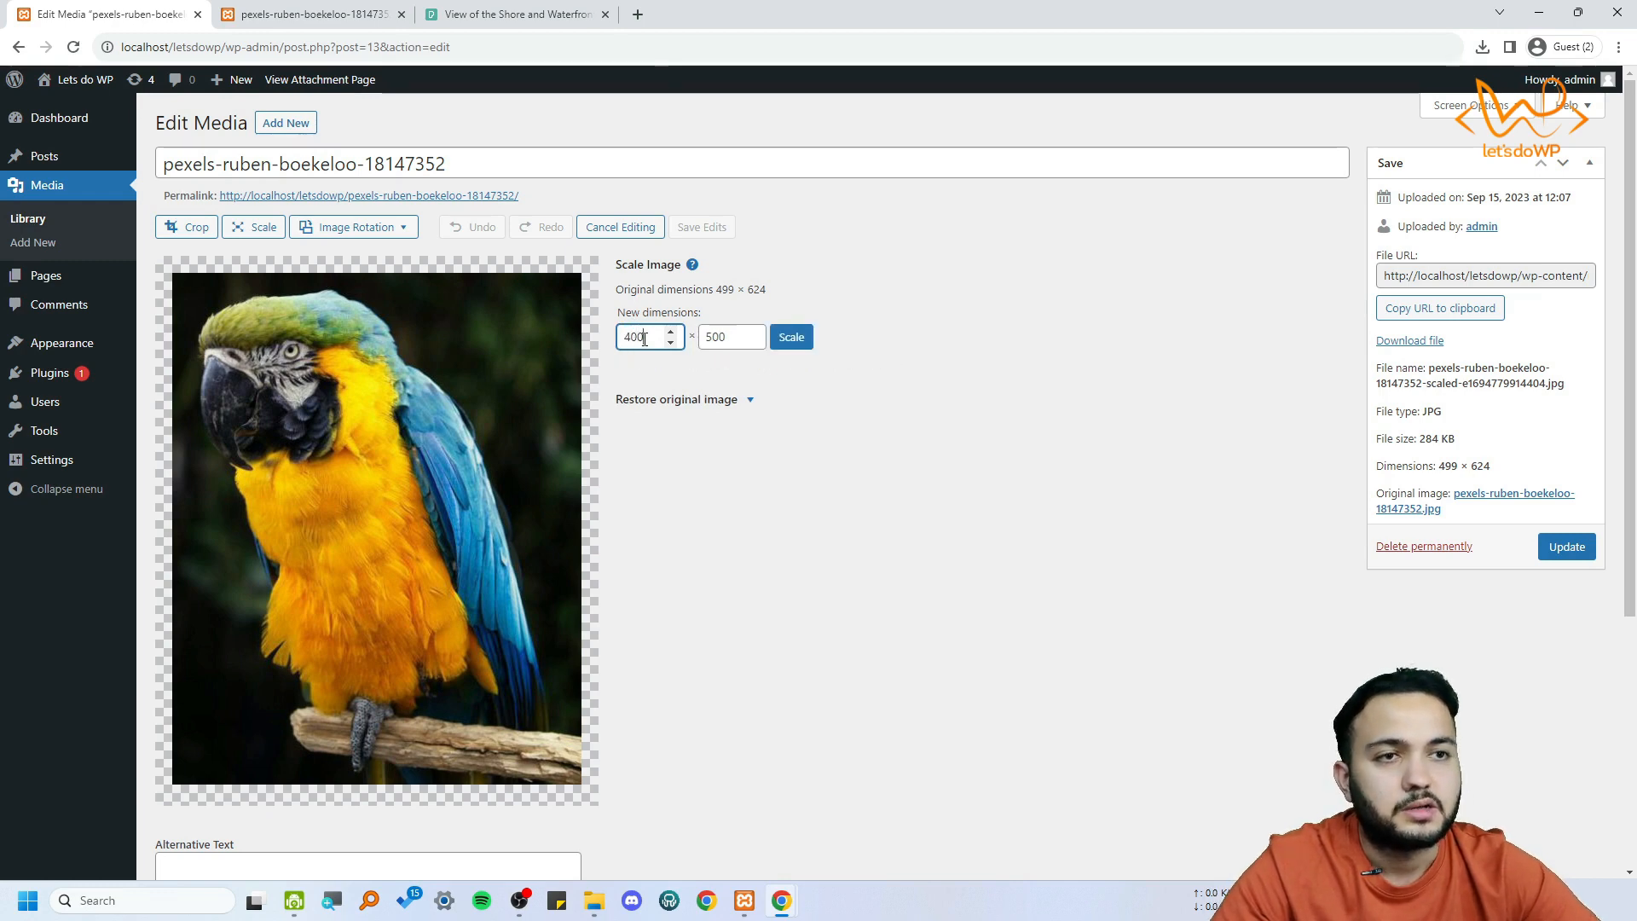
{"action": "left_click_drag", "start_coordinate": [717, 289], "coordinate": [761, 289]}
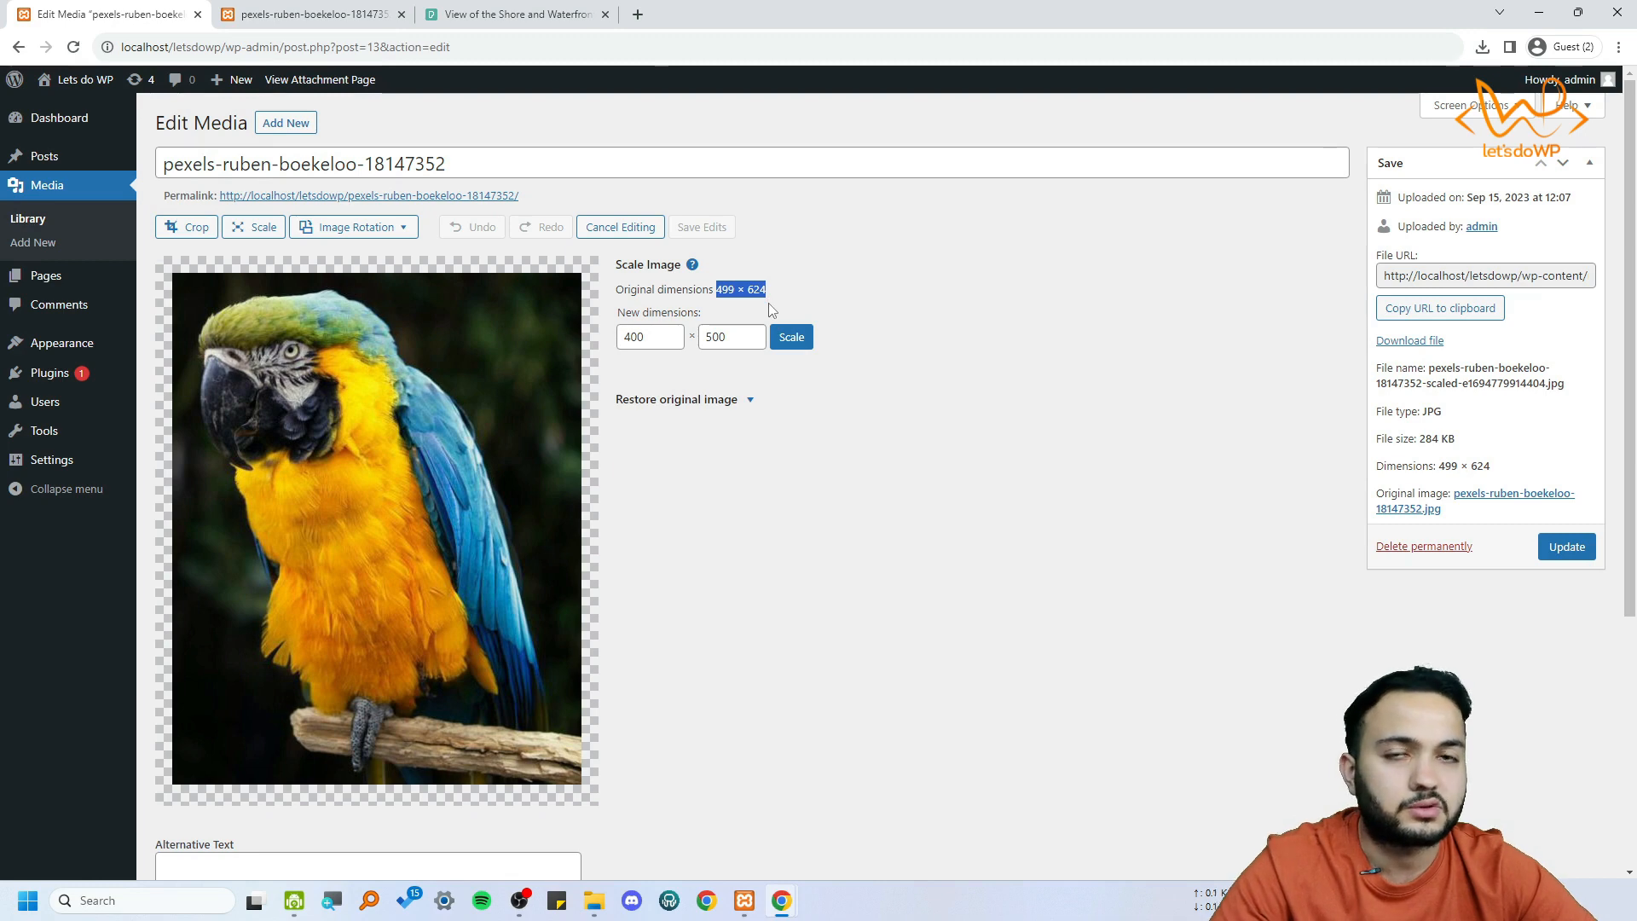
{"action": "double_click", "coordinate": [665, 337]}
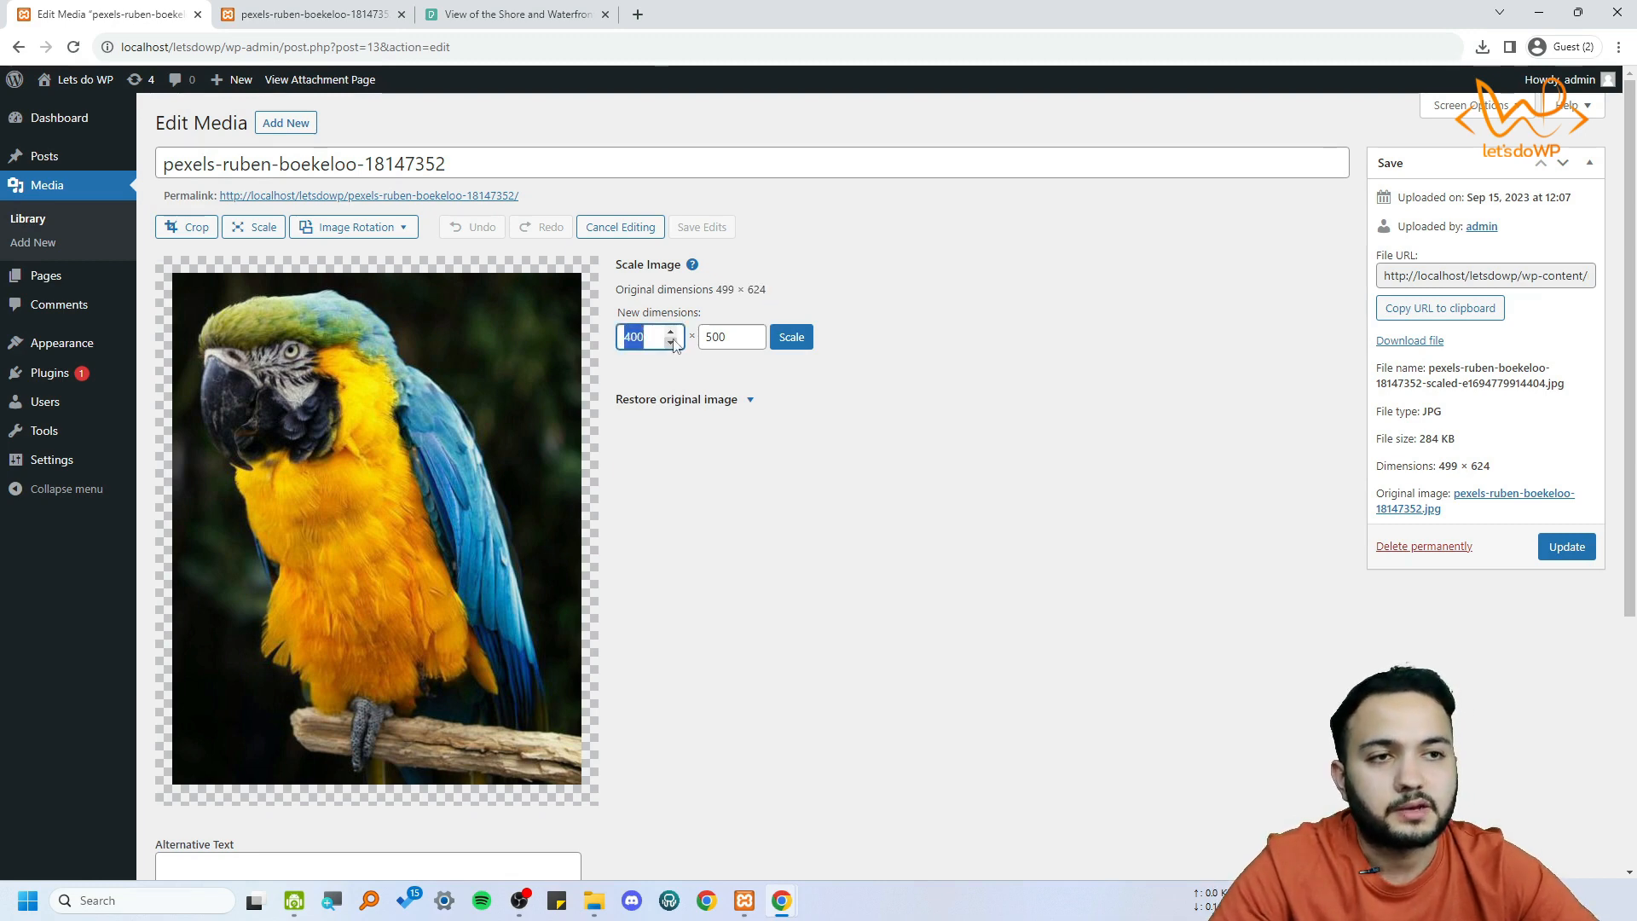
{"action": "double_click", "coordinate": [720, 337]}
{"action": "left_click", "coordinate": [790, 338]}
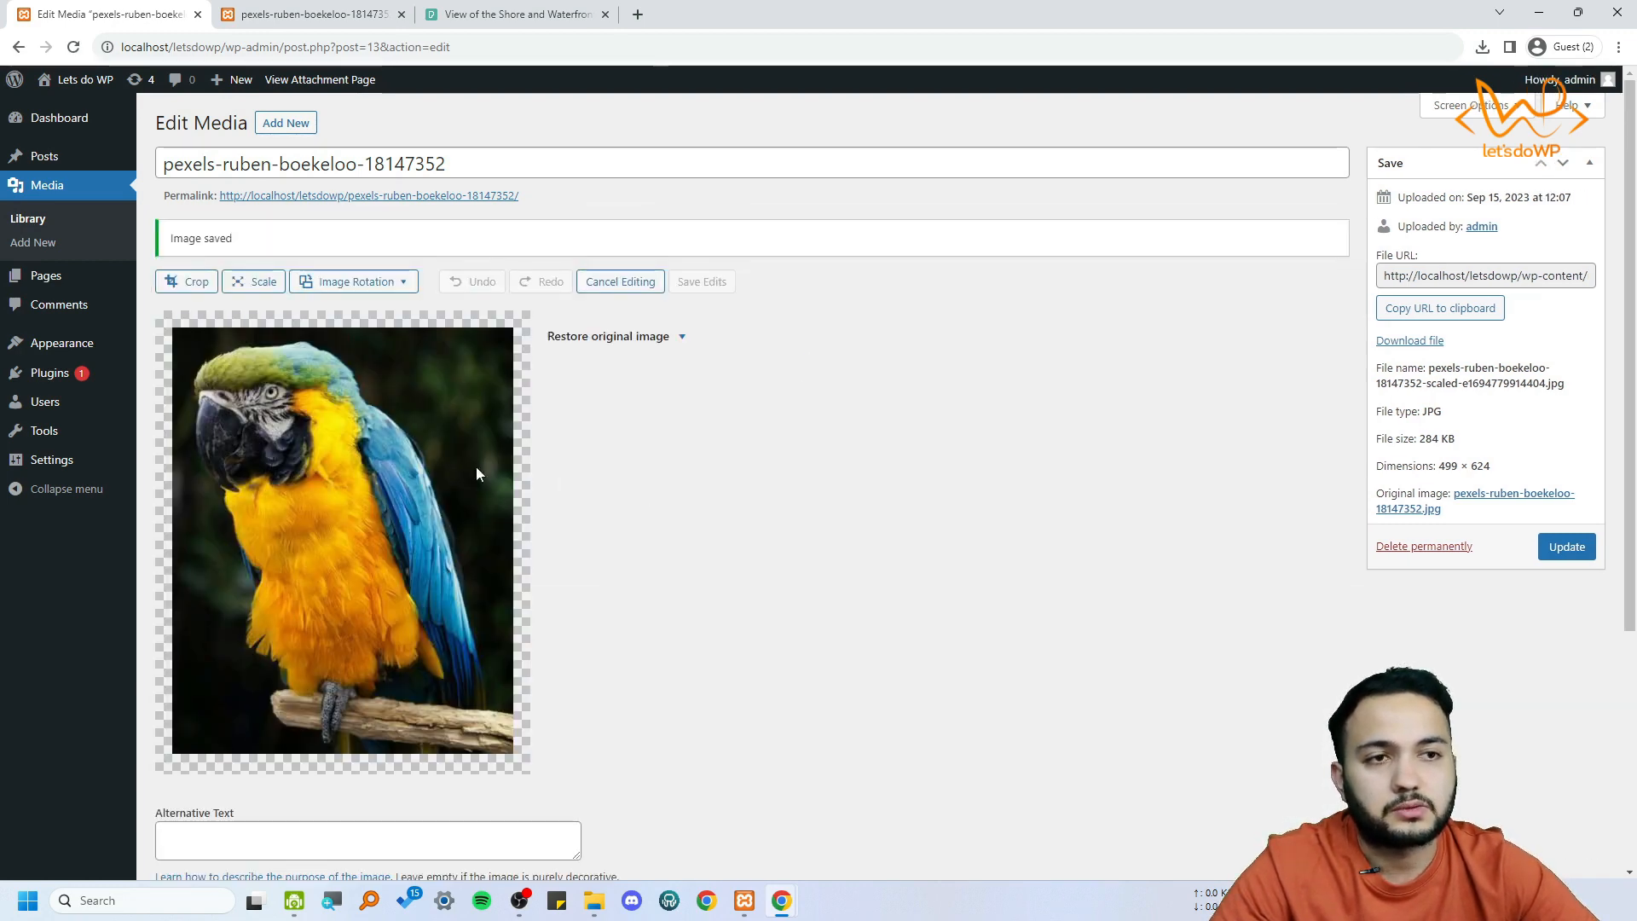
View the option for restoring the original parrot image, then reload the attachment page
{"action": "left_click", "coordinate": [682, 338]}
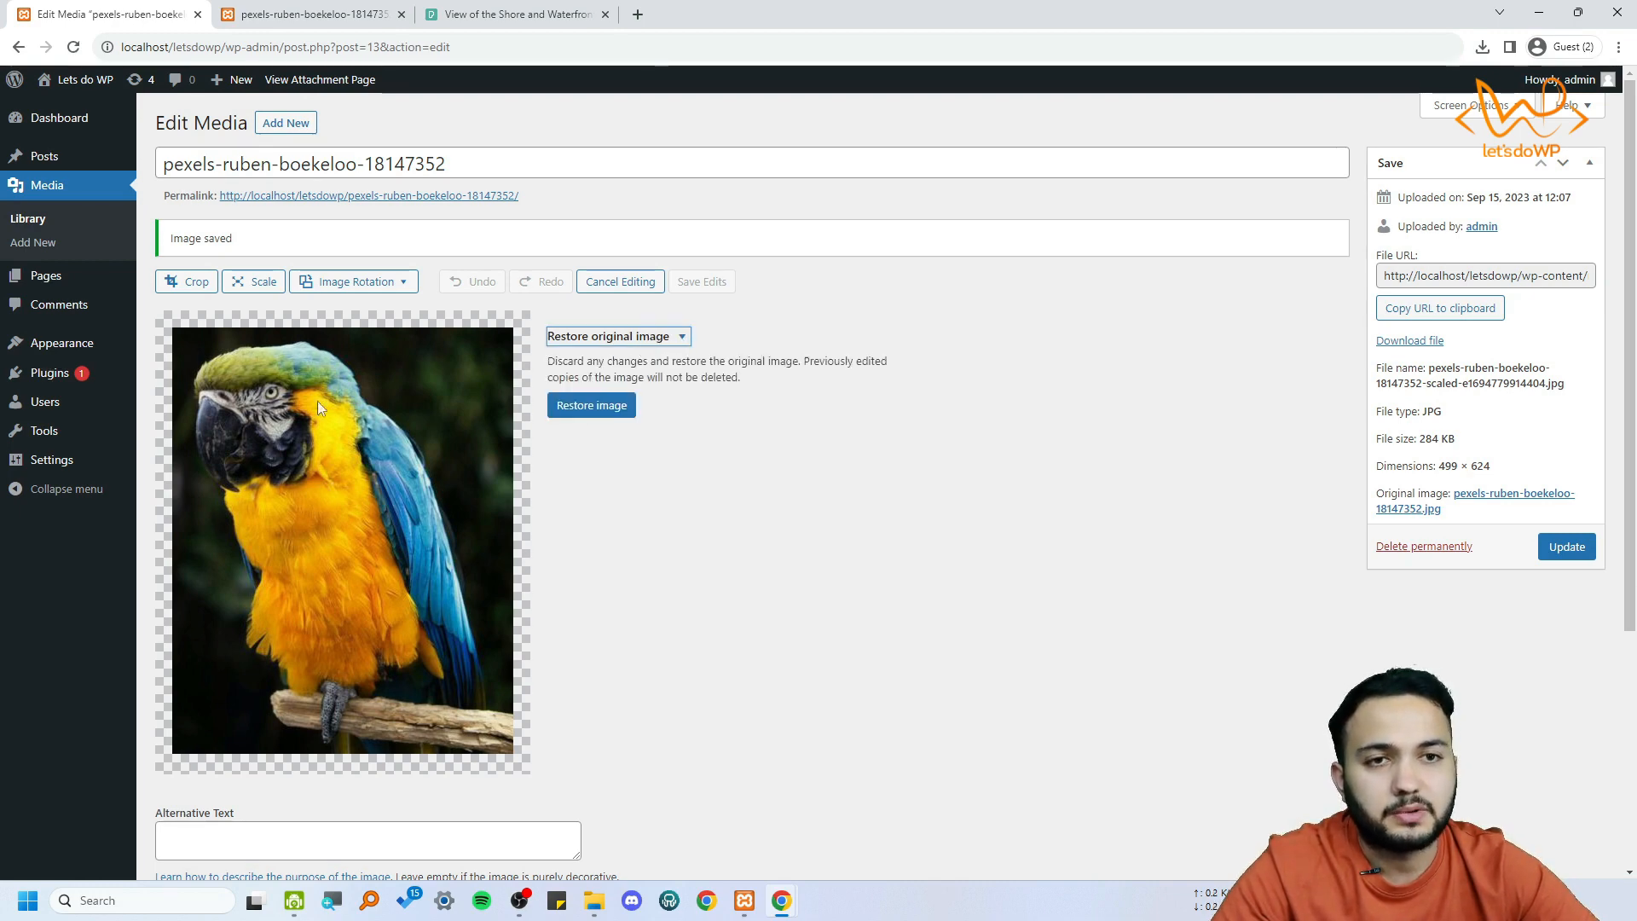
{"action": "left_click", "coordinate": [664, 341]}
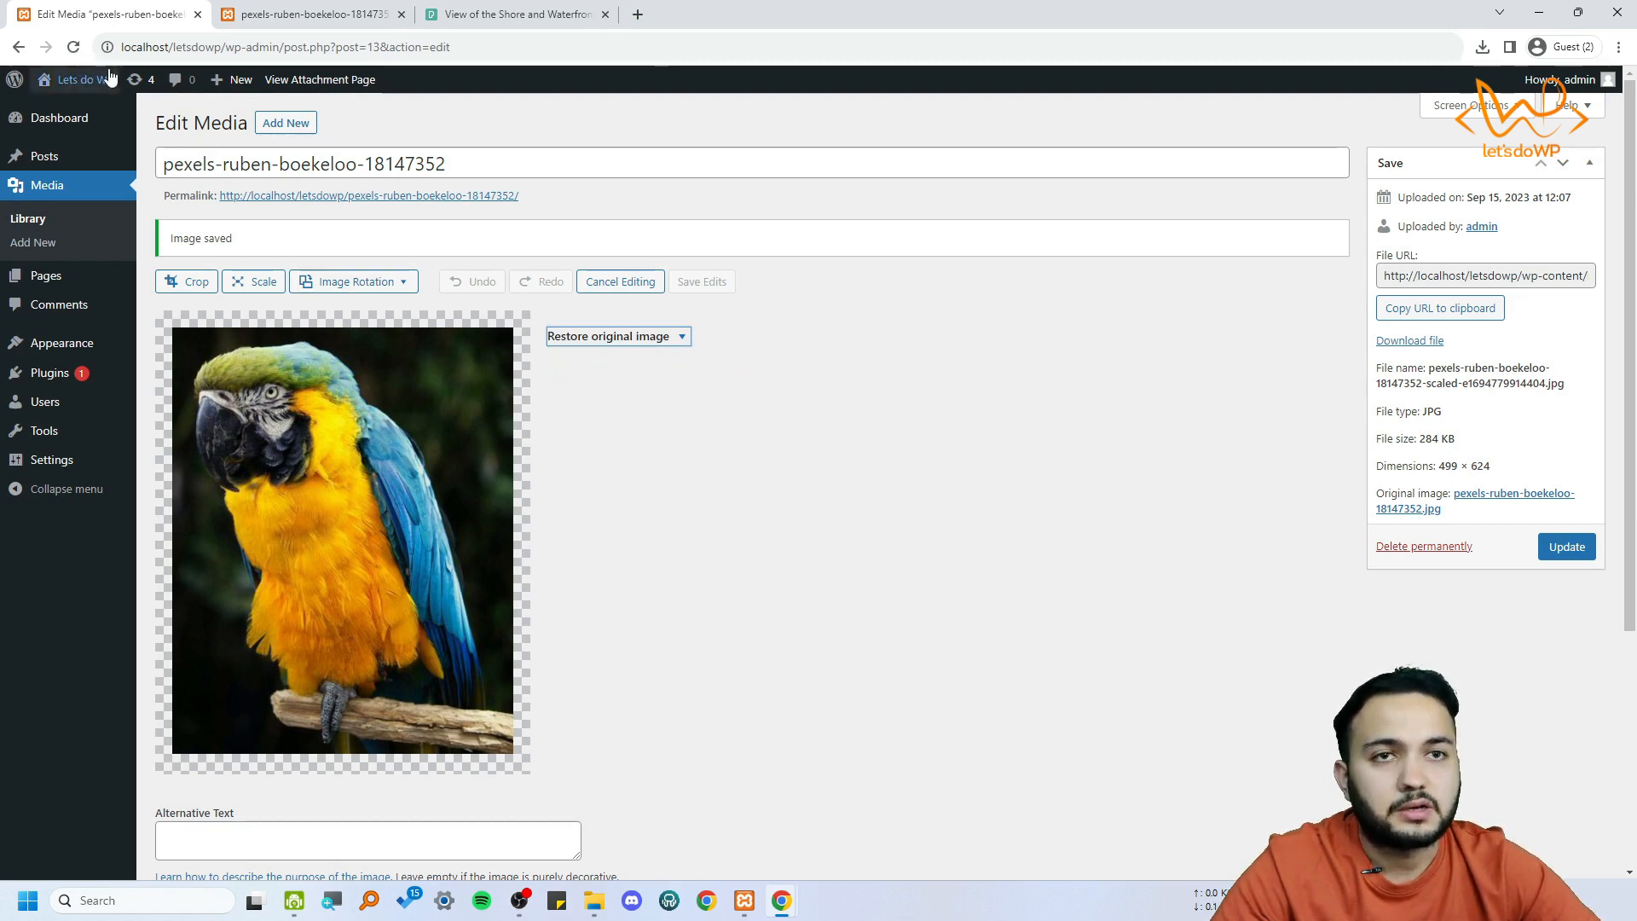
{"action": "left_click", "coordinate": [73, 47]}
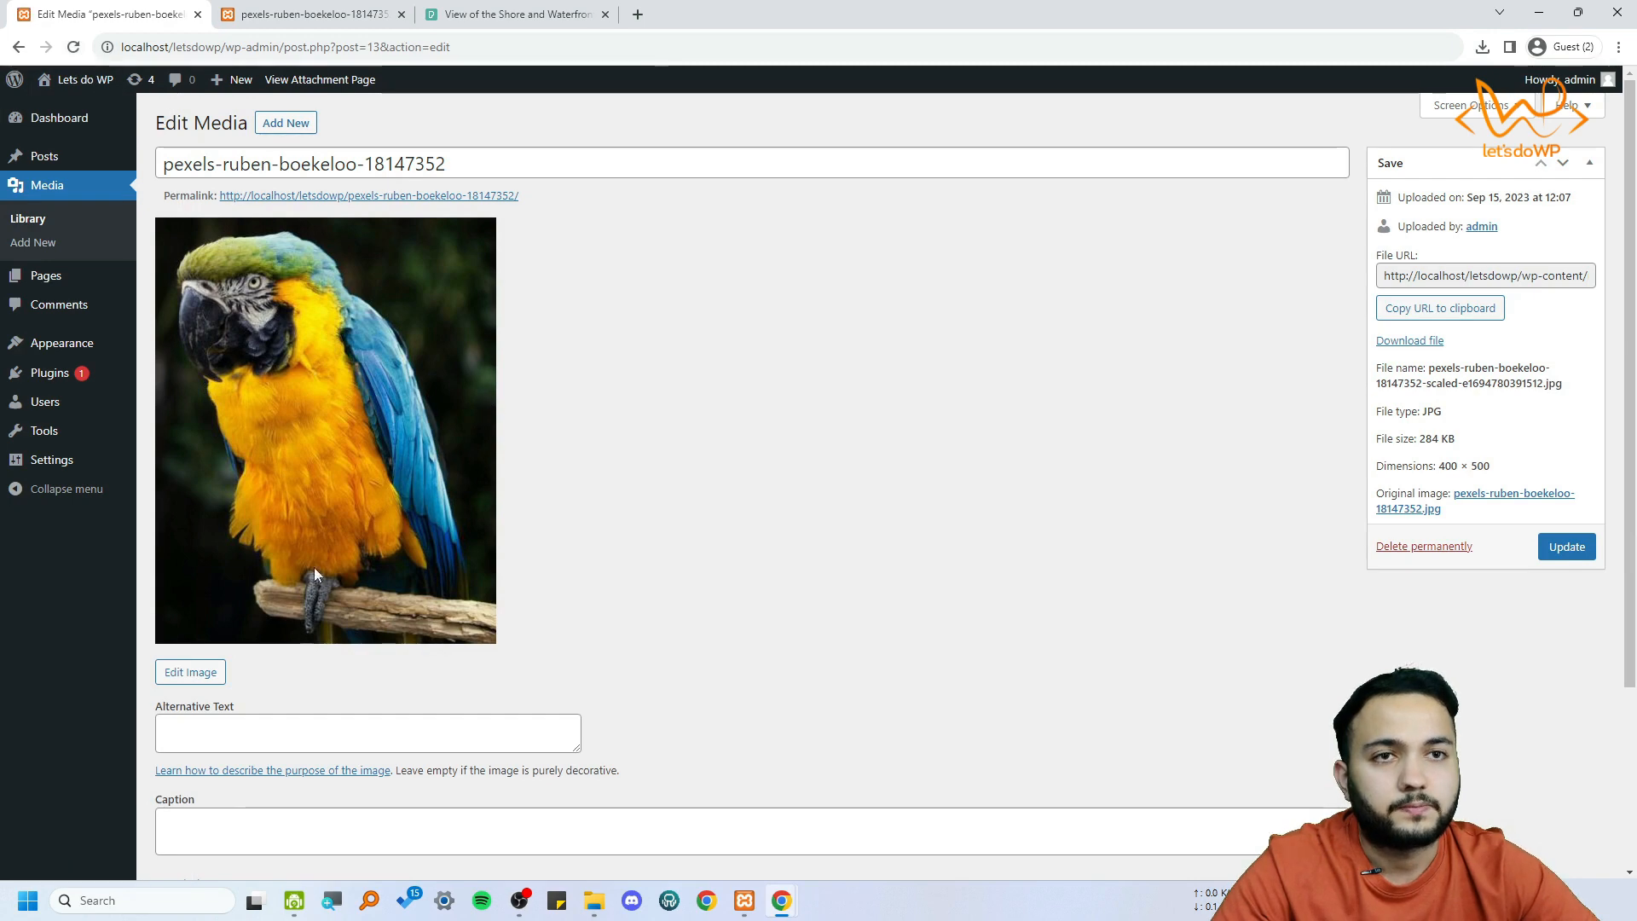
Reopen the scaled parrot image for editing and check its restore option and dimensions
{"action": "left_click", "coordinate": [193, 673]}
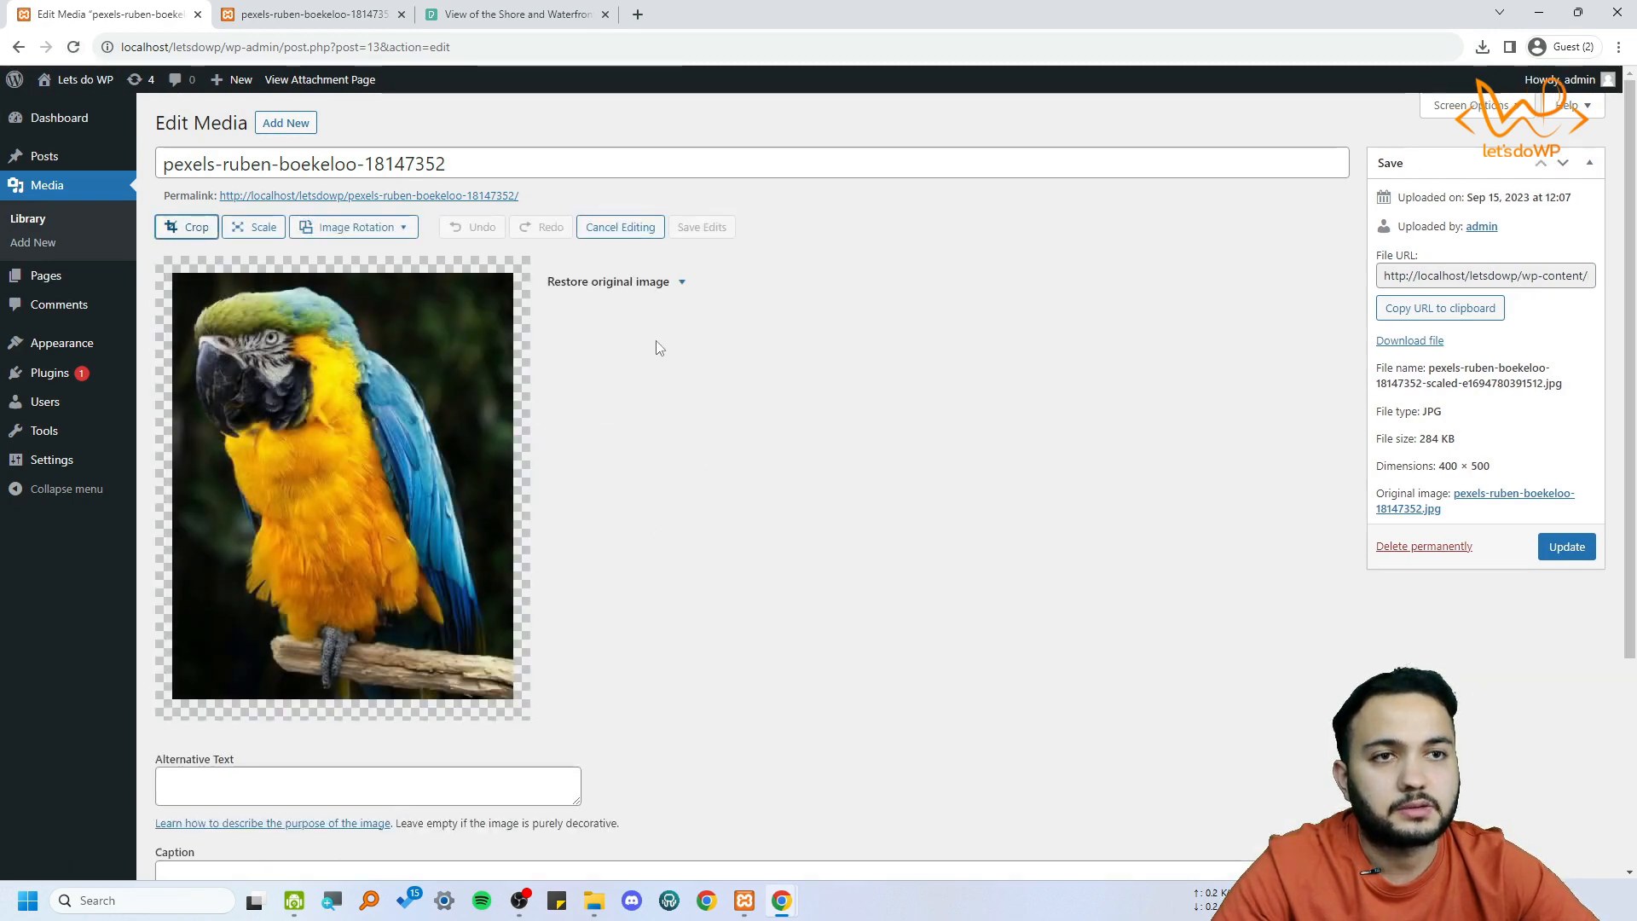
{"action": "left_click", "coordinate": [669, 293]}
{"action": "left_click", "coordinate": [679, 283]}
{"action": "scroll", "coordinate": [668, 412], "scroll_direction": "down", "scroll_amount": 4}
{"action": "scroll", "coordinate": [668, 412], "scroll_direction": "up", "scroll_amount": 4}
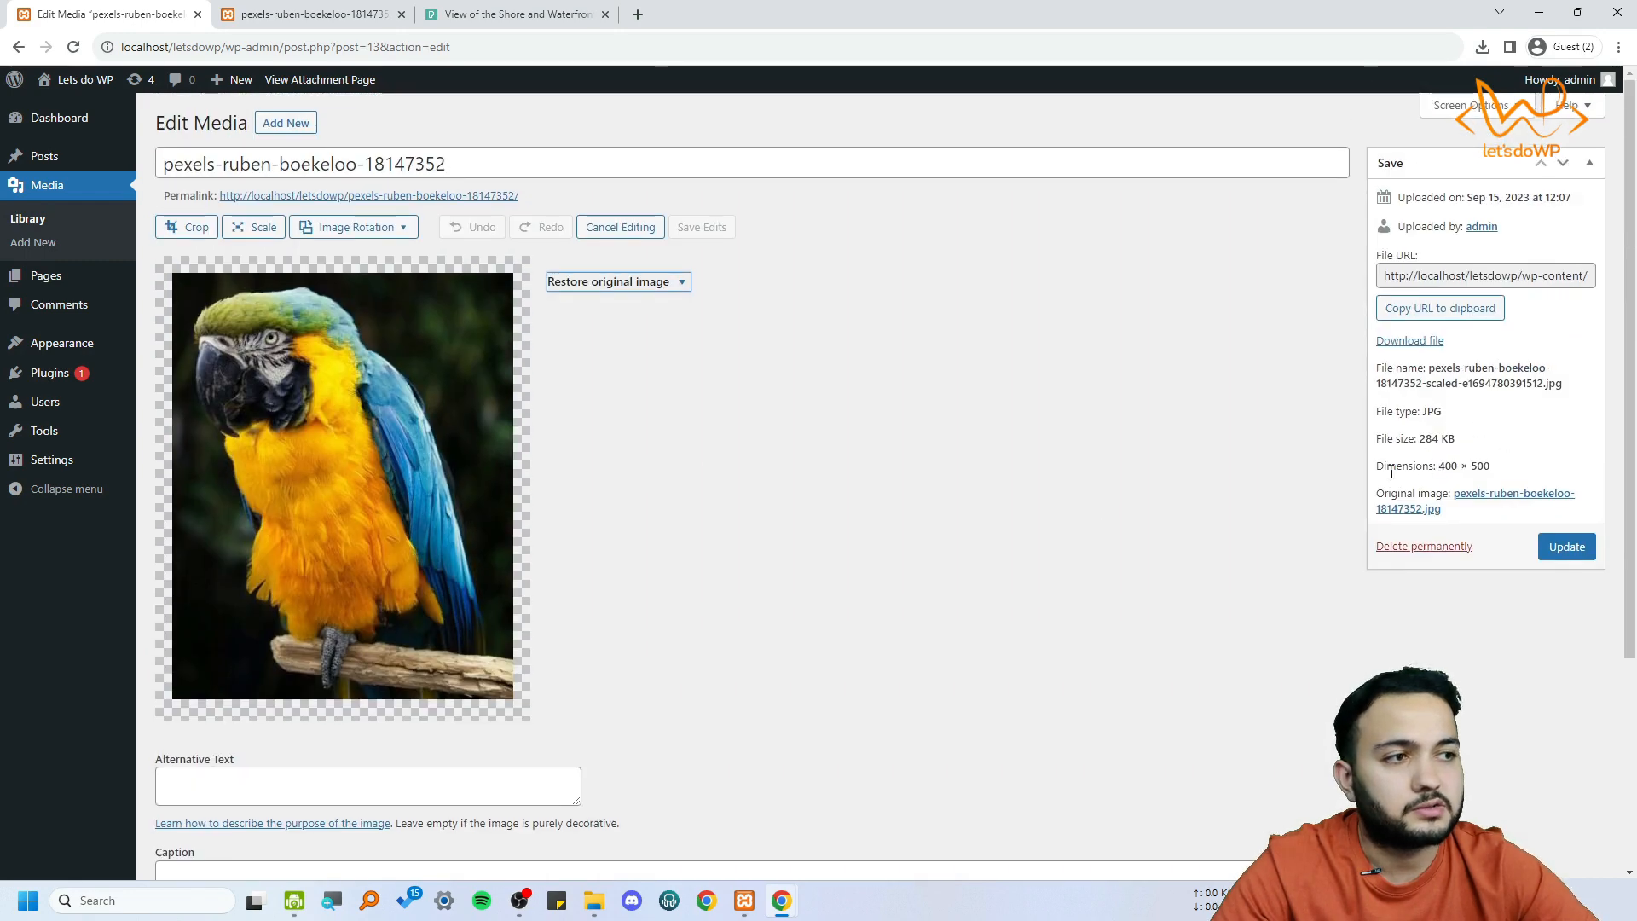
{"action": "left_click_drag", "start_coordinate": [1378, 474], "coordinate": [1505, 475]}
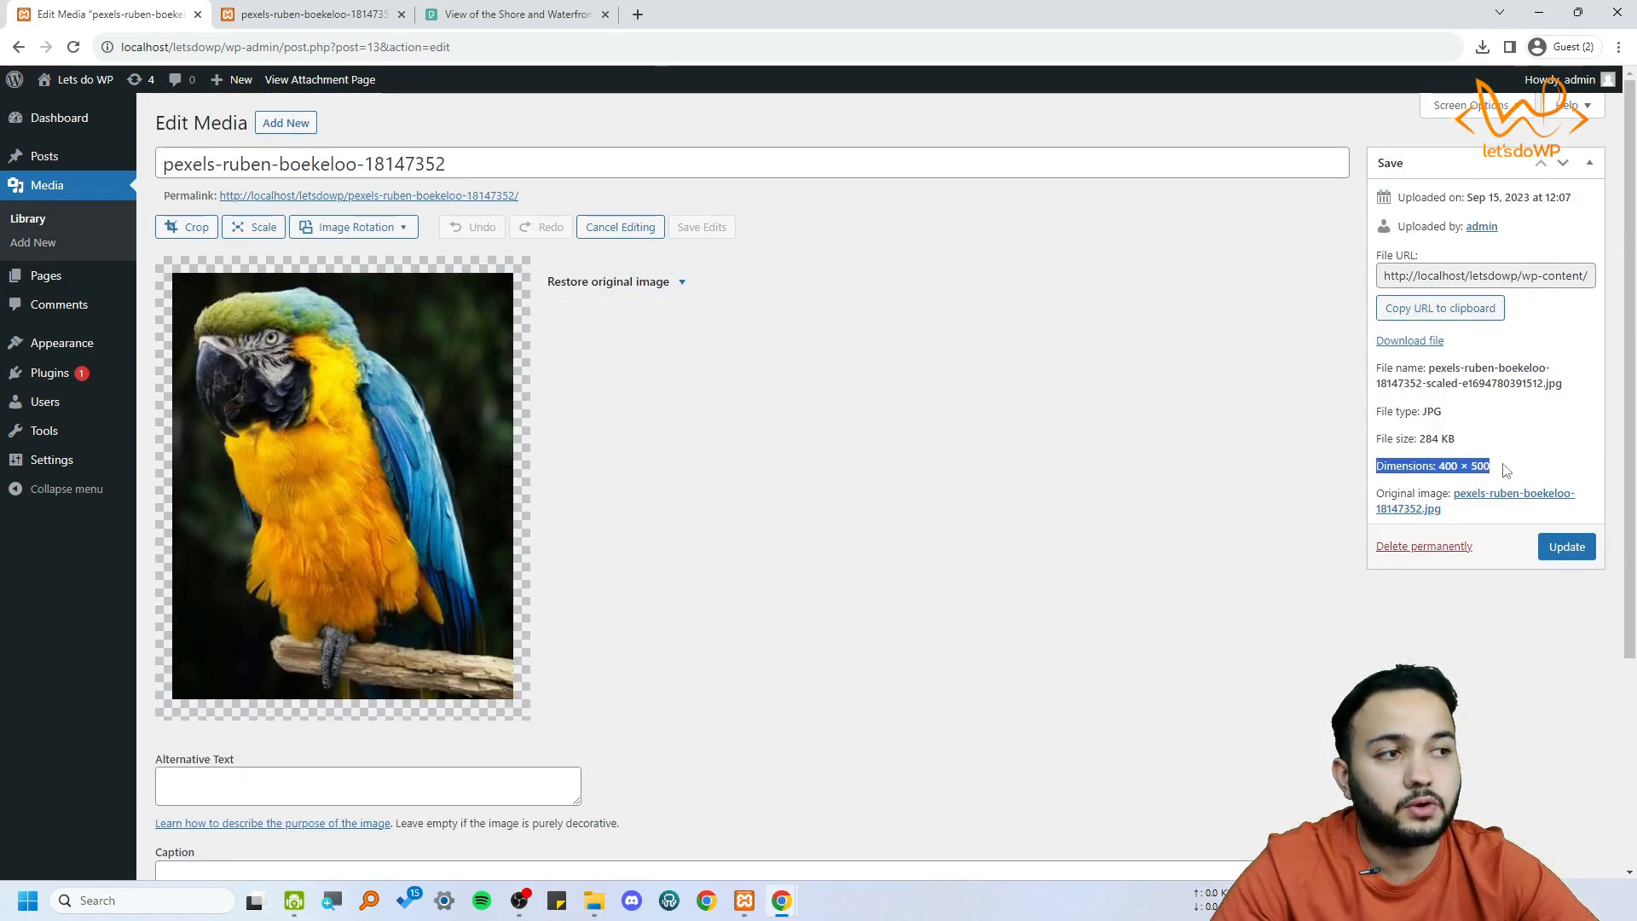
Rotate the parrot image 90° left and then by 180°
{"action": "left_click", "coordinate": [353, 226]}
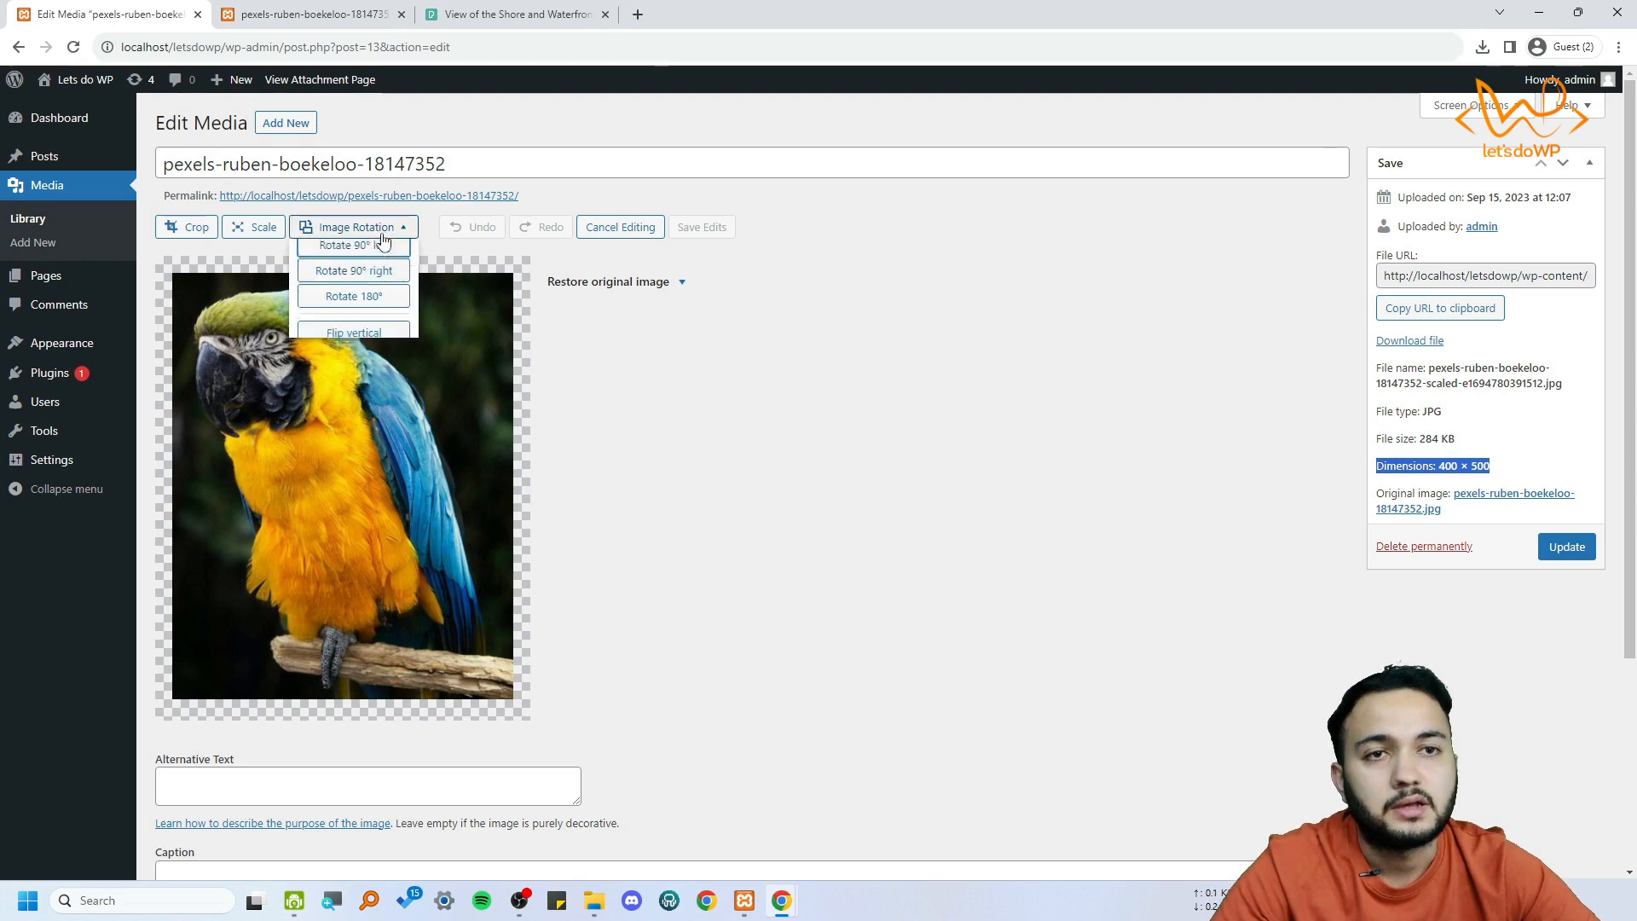
{"action": "left_click", "coordinate": [375, 264]}
{"action": "left_click", "coordinate": [379, 227]}
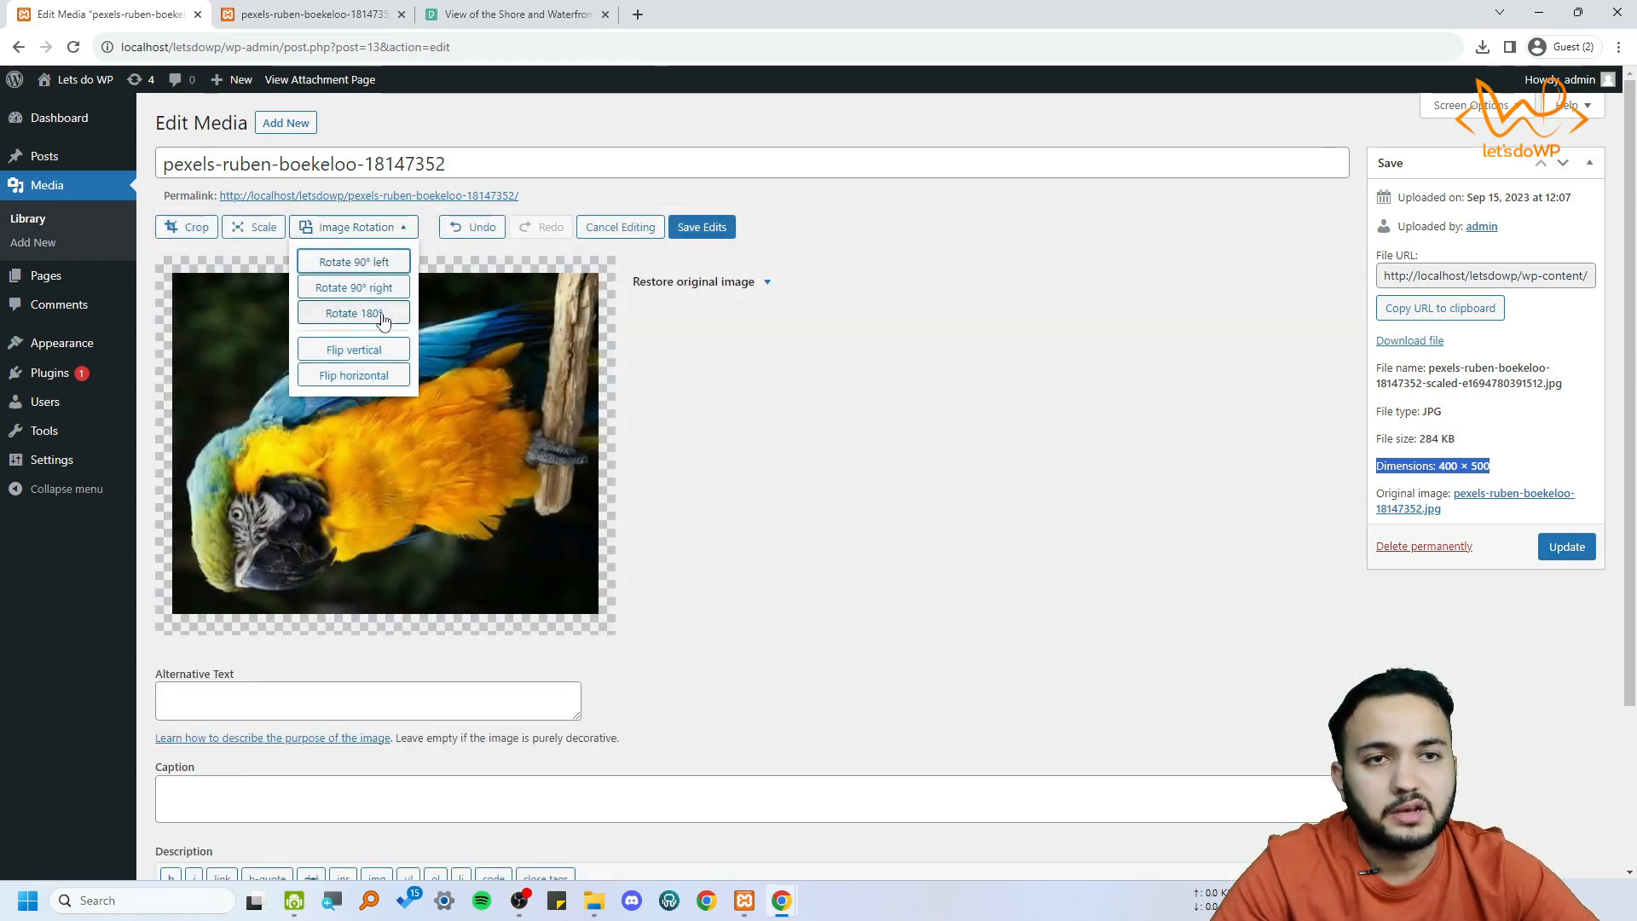
{"action": "left_click", "coordinate": [381, 315]}
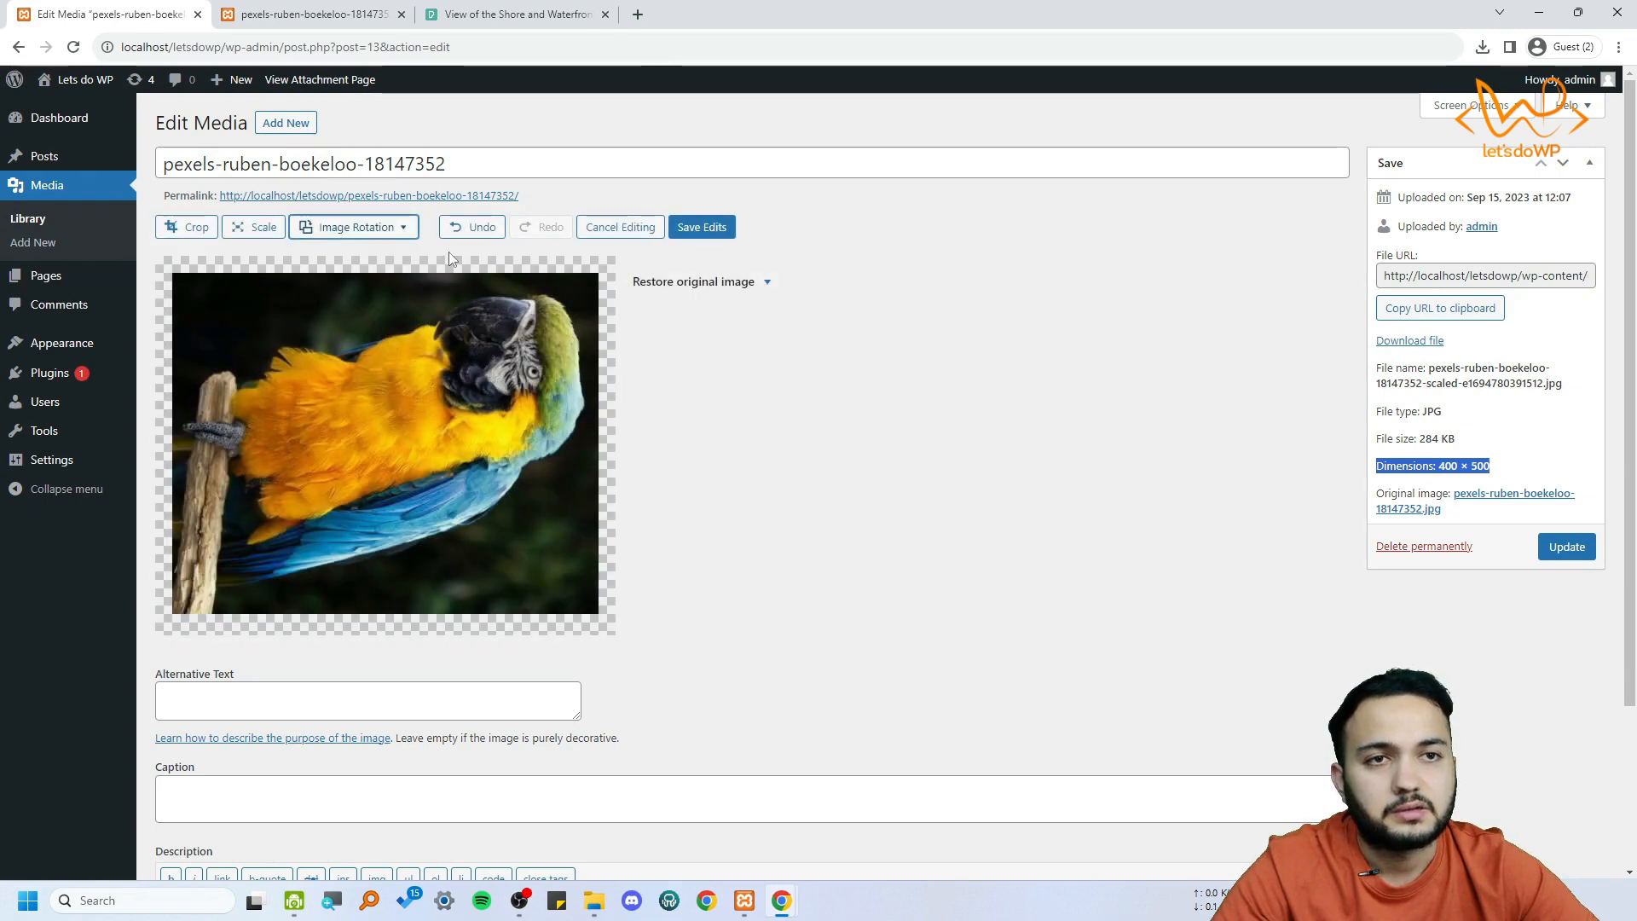
Flip the parrot image vertically and rotate it 90° right
{"action": "left_click", "coordinate": [375, 226]}
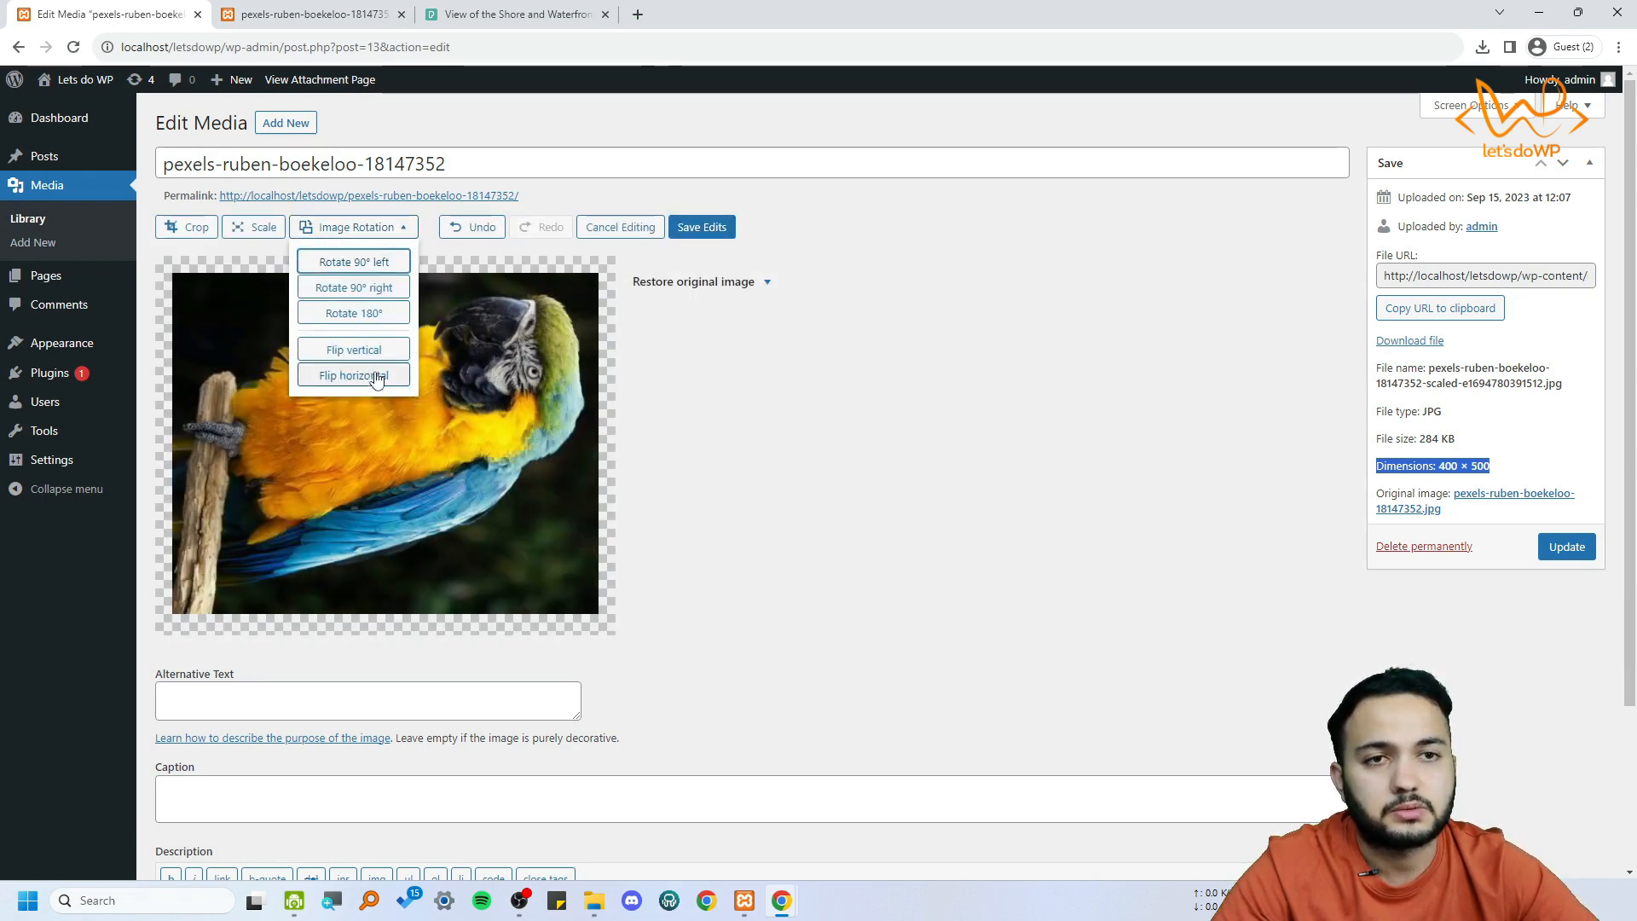
{"action": "left_click", "coordinate": [382, 351]}
{"action": "left_click", "coordinate": [345, 228]}
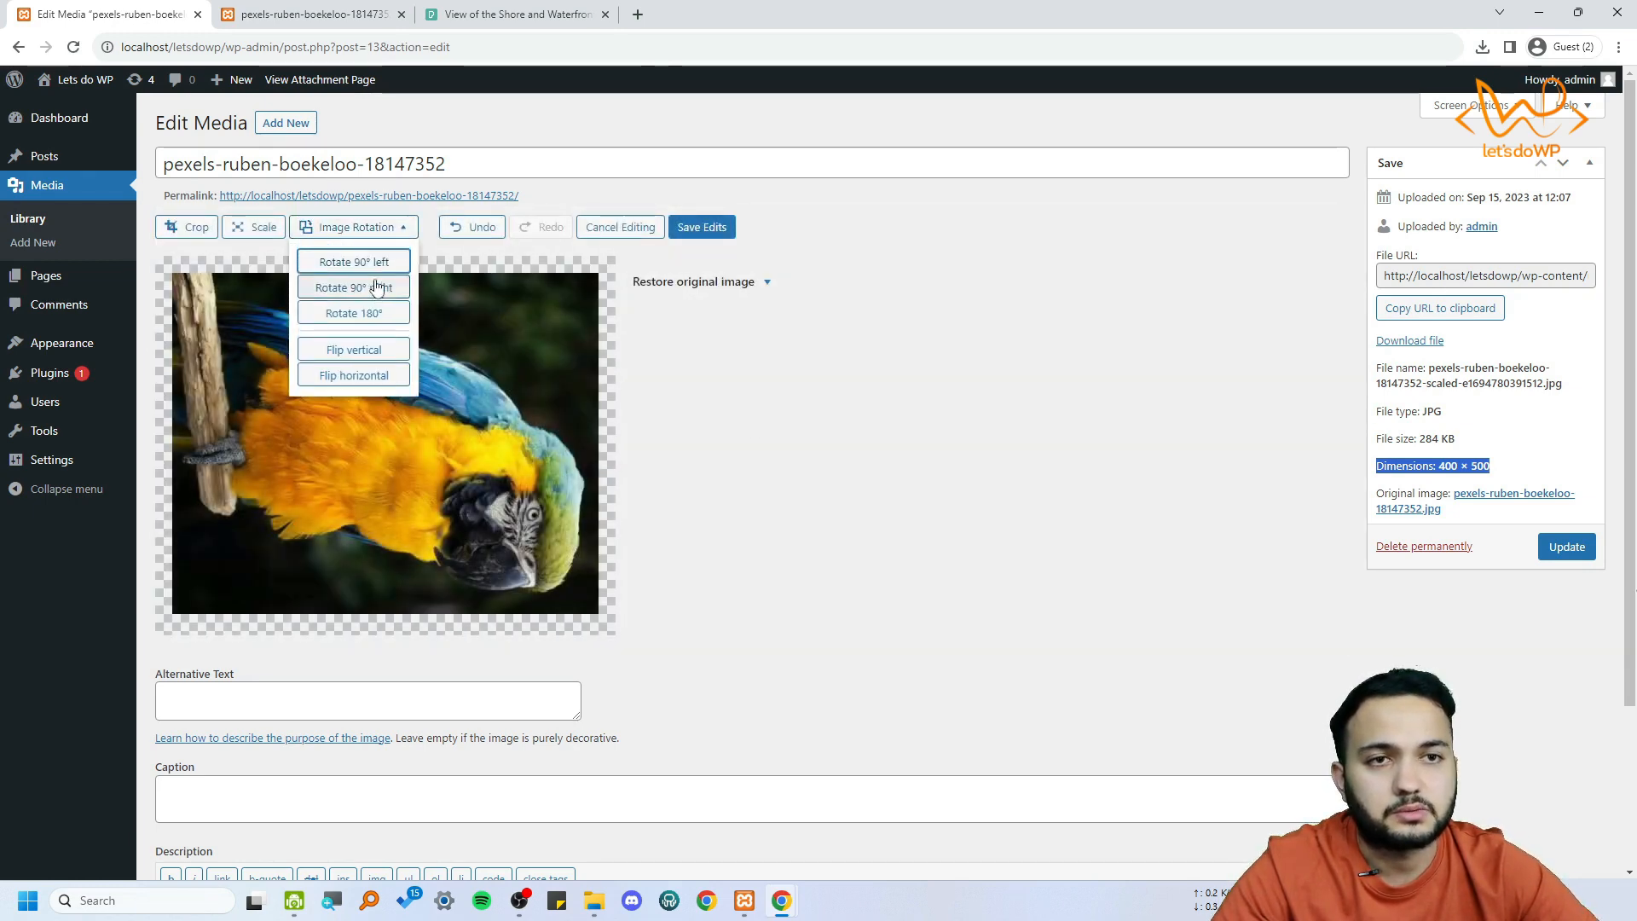
{"action": "left_click", "coordinate": [382, 290]}
Rotate the parrot image 180° to bring it upright and save the edits
{"action": "left_click", "coordinate": [375, 227]}
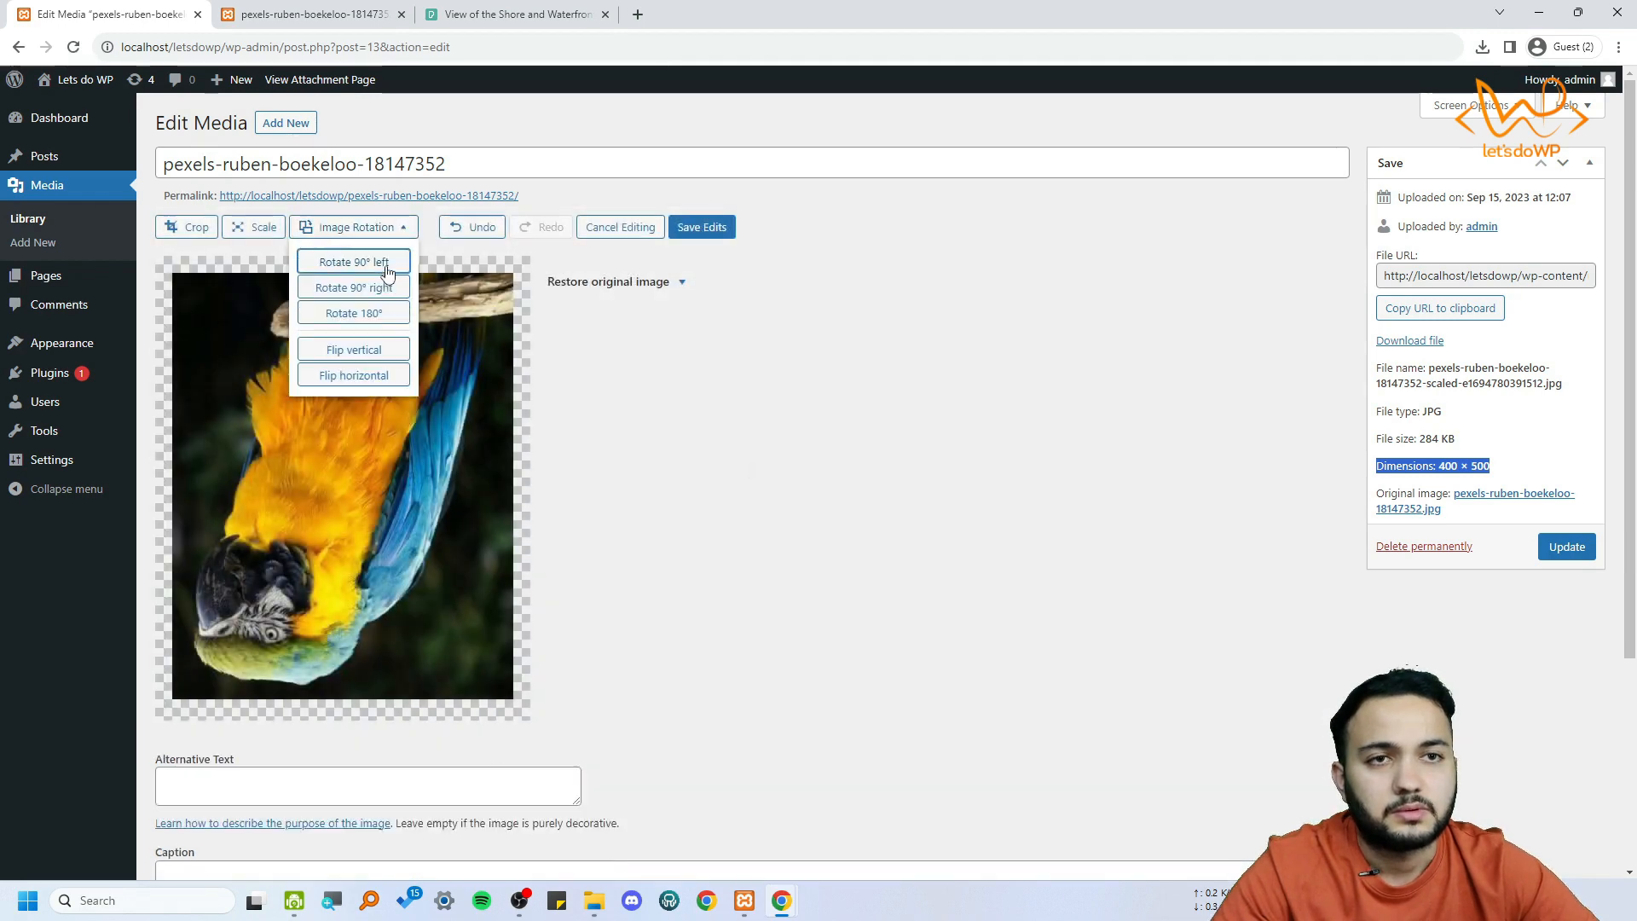
{"action": "left_click", "coordinate": [382, 312]}
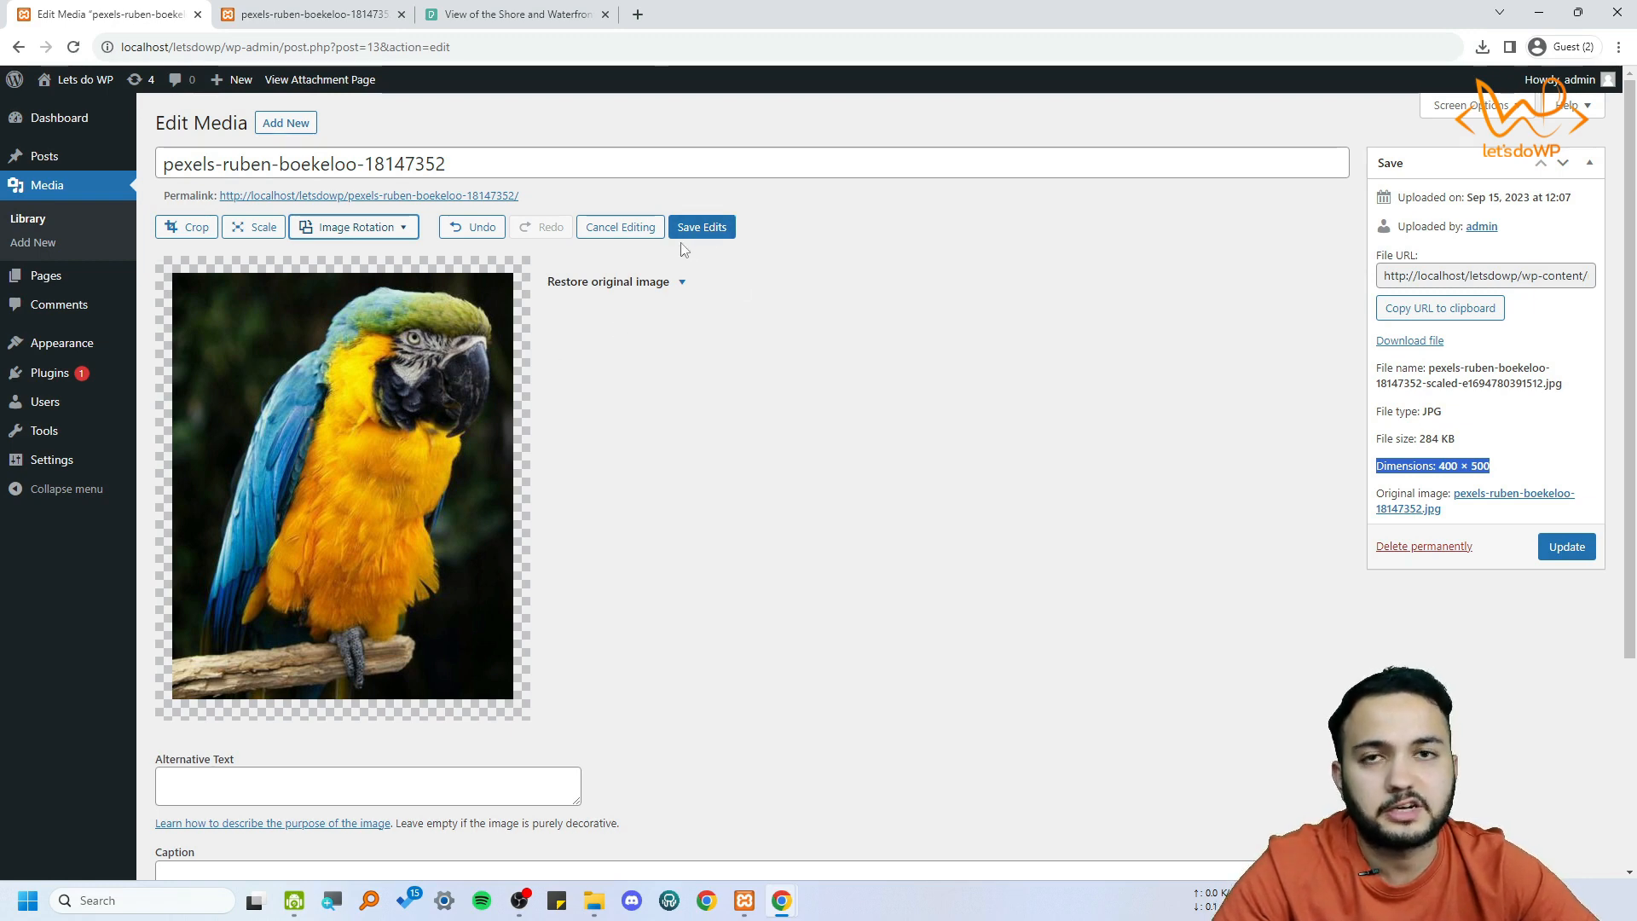
{"action": "left_click", "coordinate": [702, 227]}
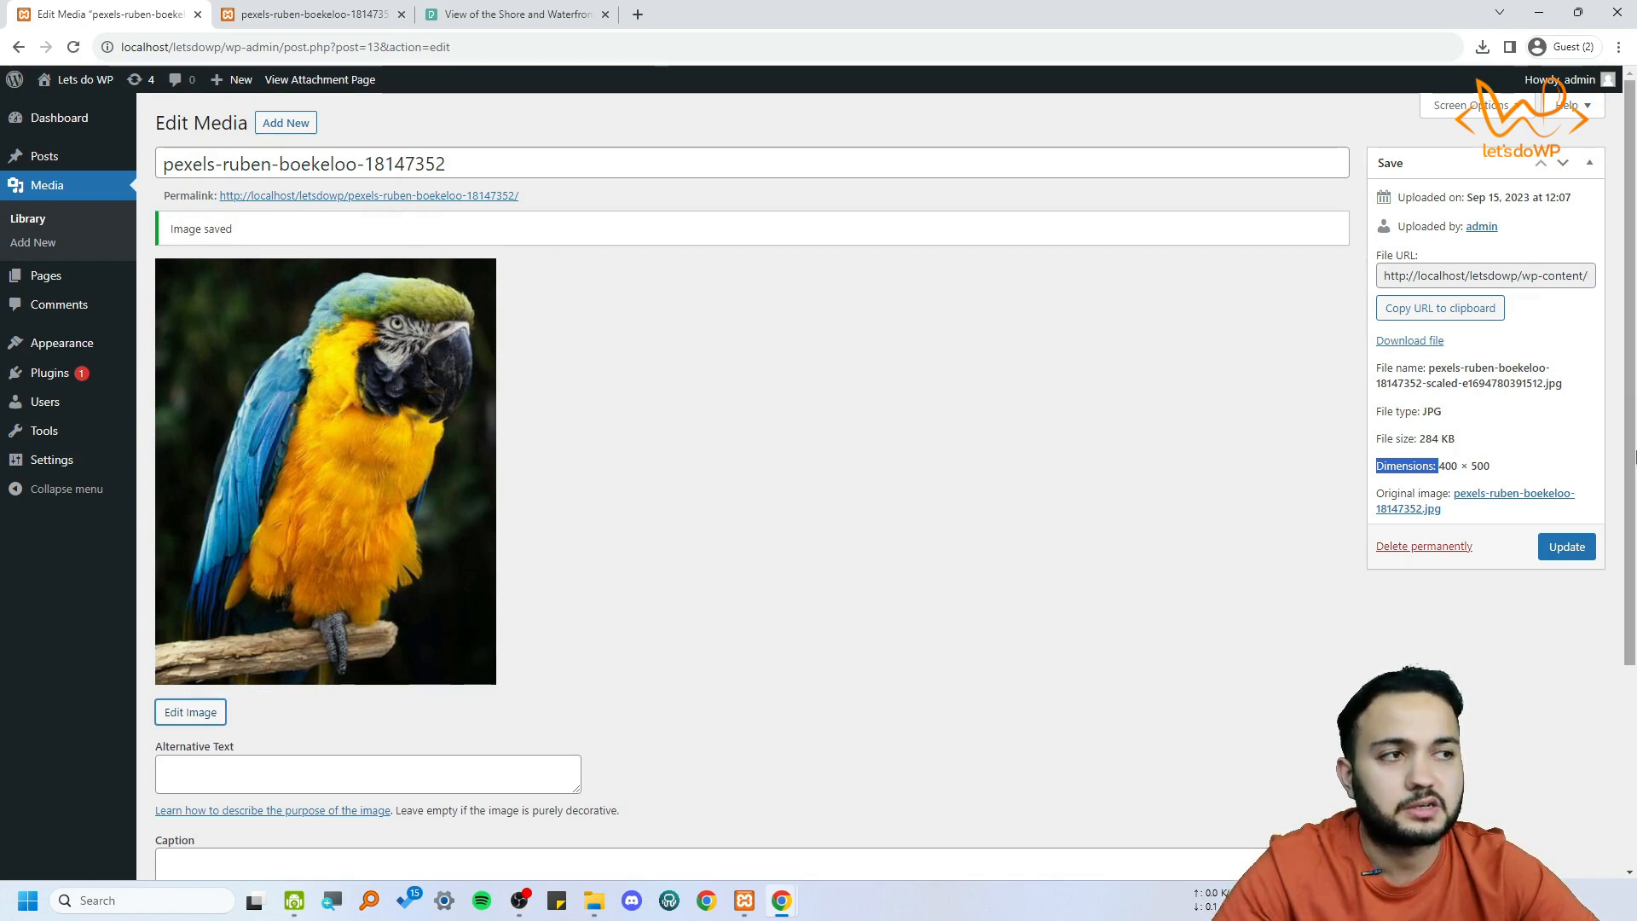
Review the saved parrot image's file name, type, size and upload date
{"action": "scroll", "coordinate": [1333, 478], "scroll_direction": "down", "scroll_amount": 3}
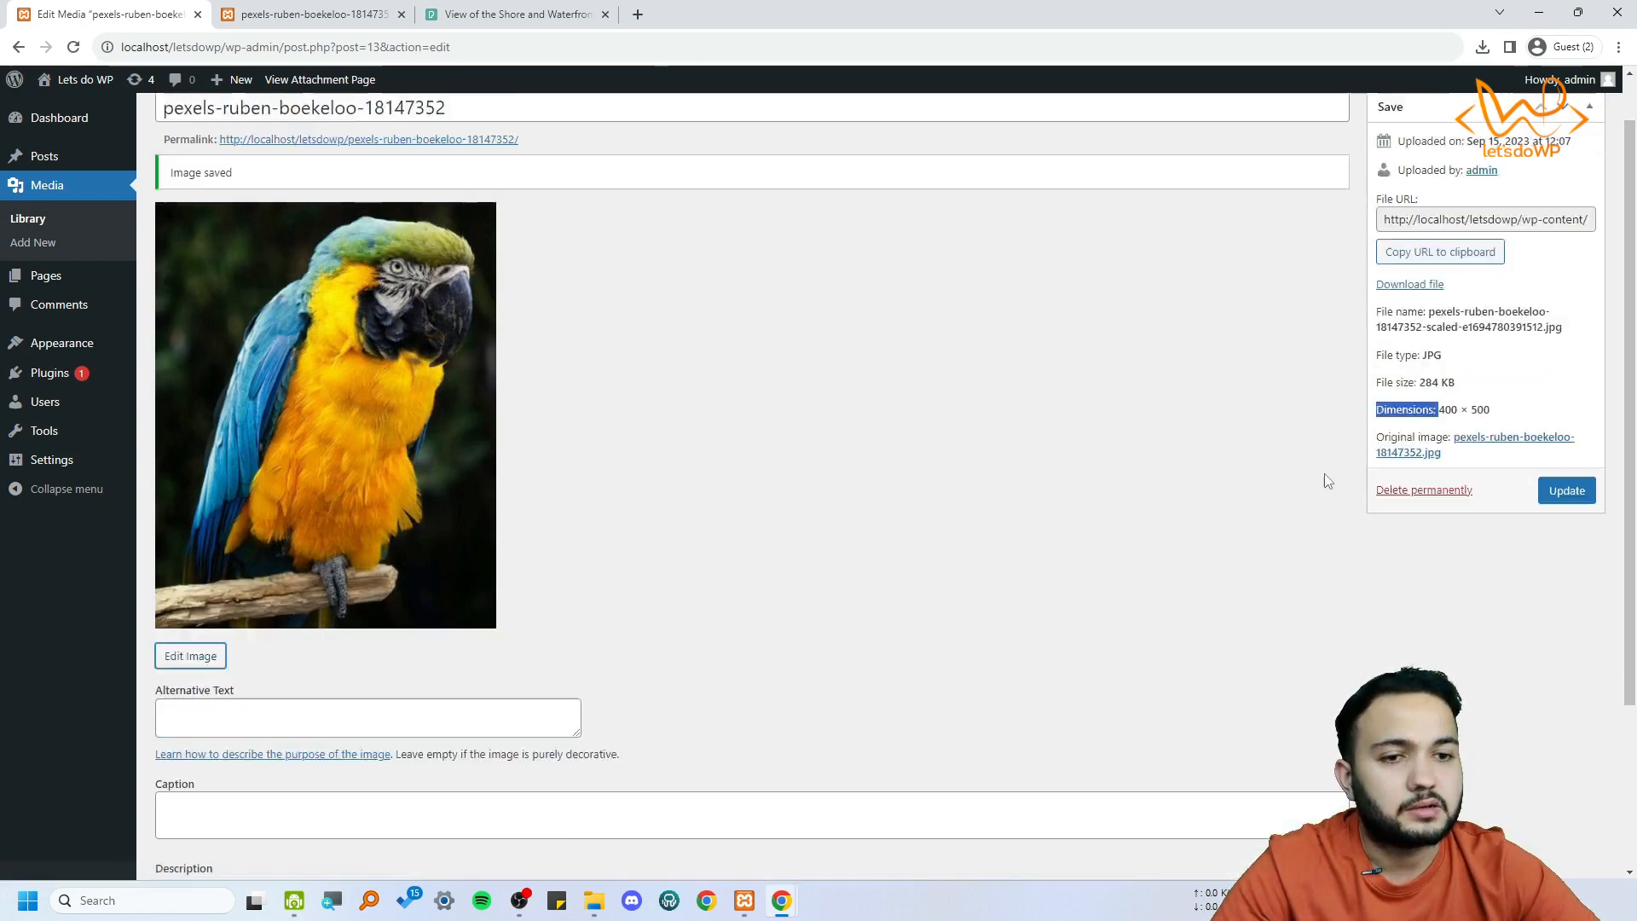
{"action": "scroll", "coordinate": [1348, 479], "scroll_direction": "up", "scroll_amount": 3}
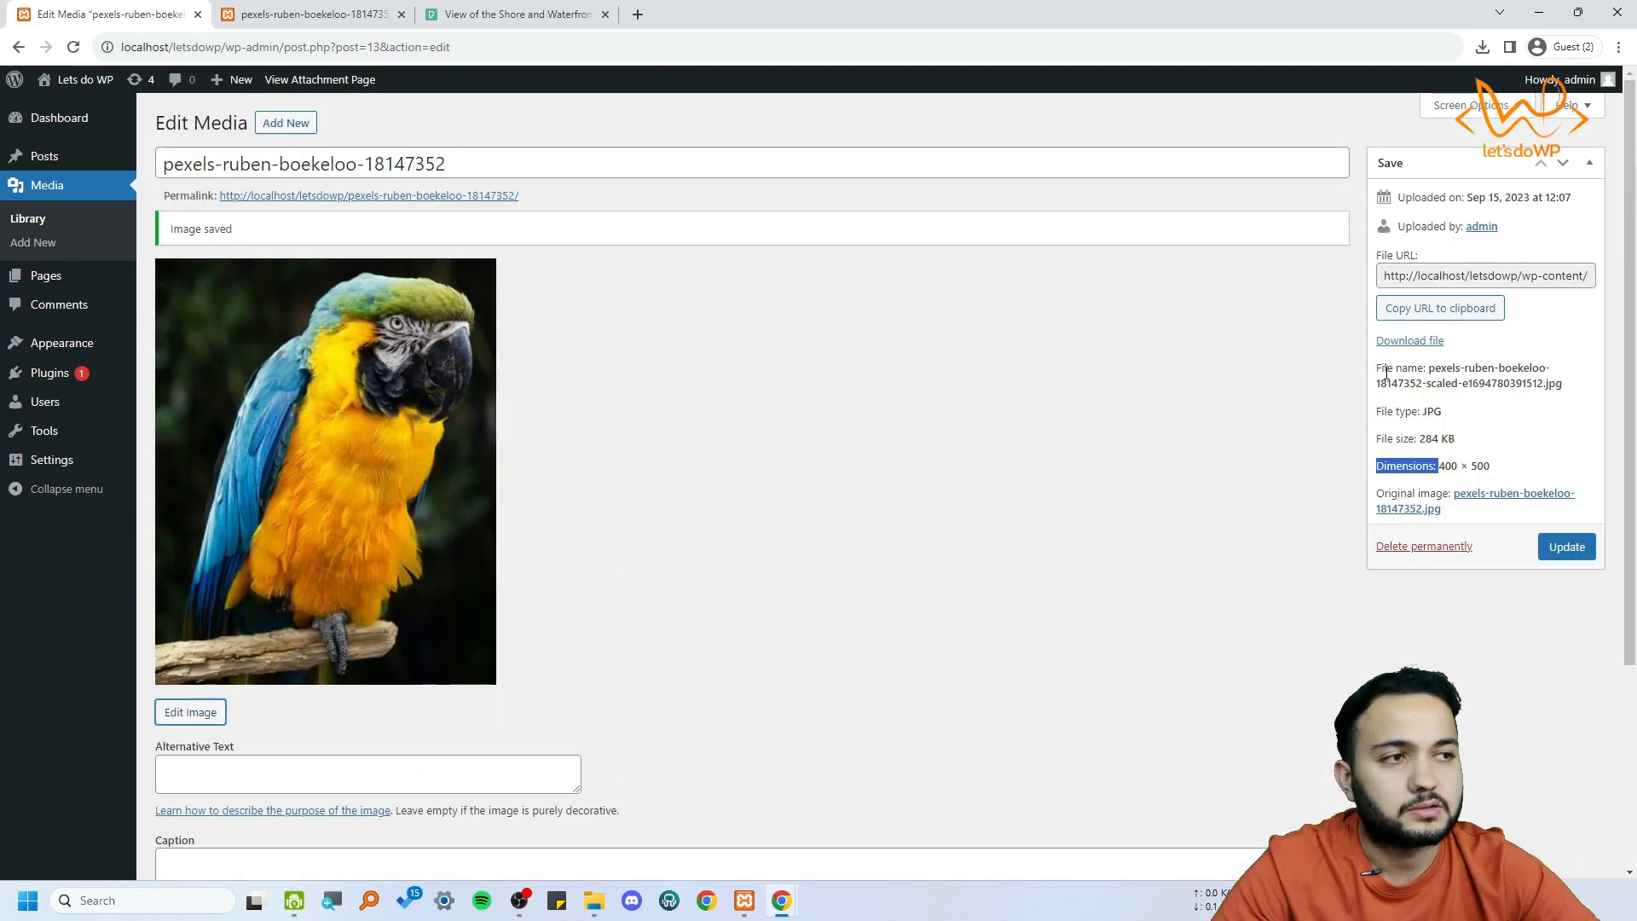
{"action": "left_click_drag", "start_coordinate": [1429, 367], "coordinate": [1456, 440]}
{"action": "triple_click", "coordinate": [1417, 415]}
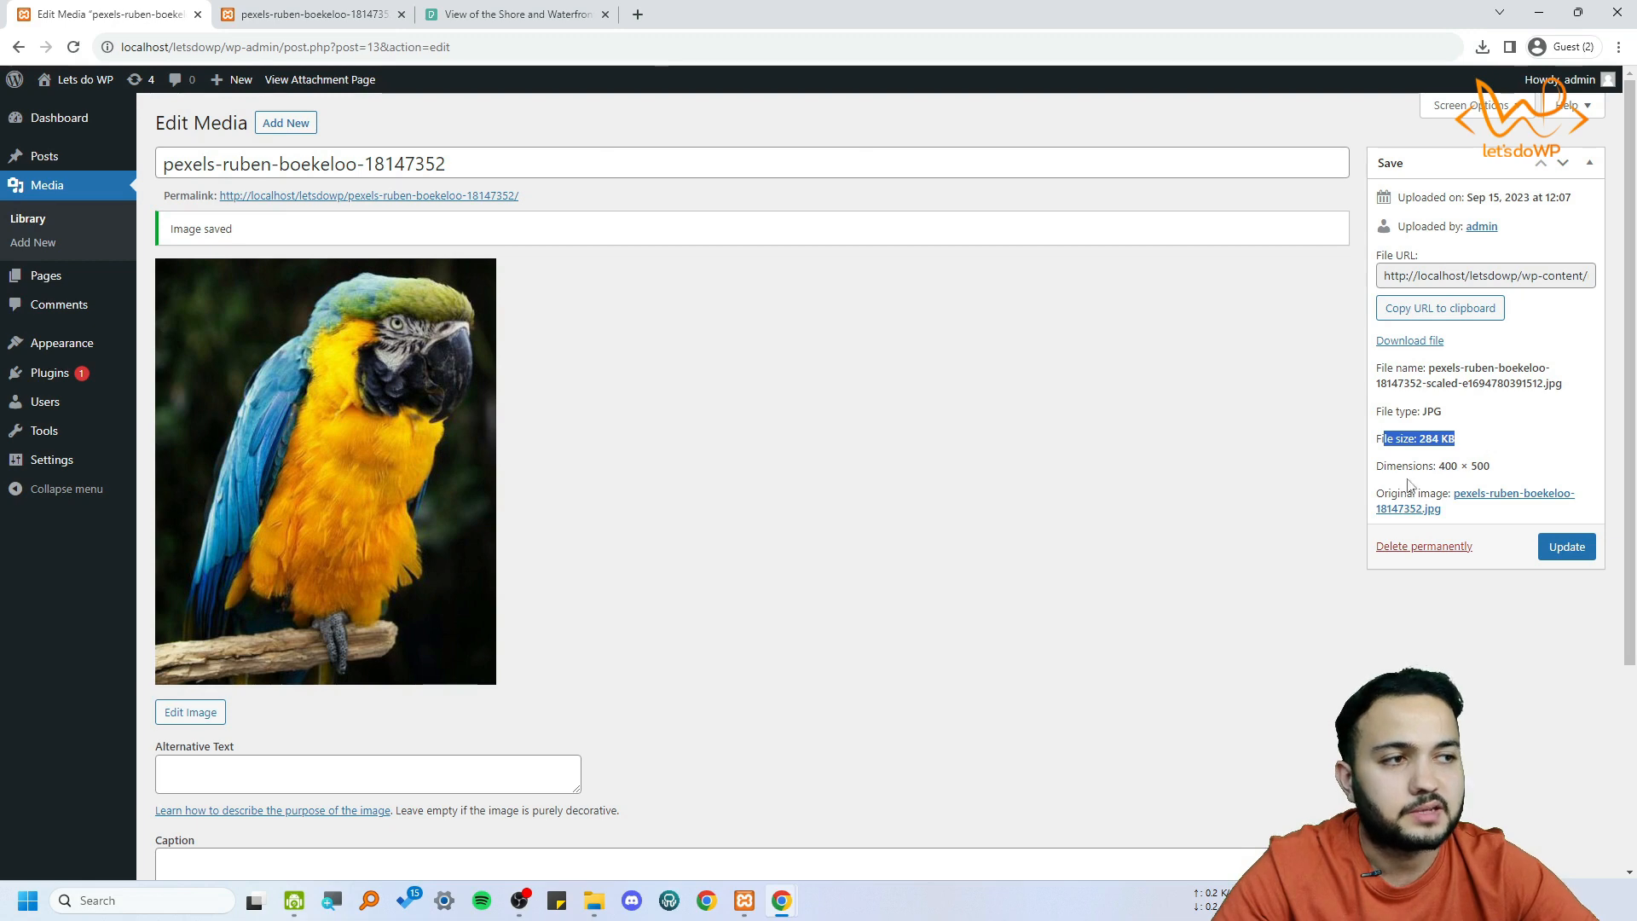
{"action": "left_click_drag", "start_coordinate": [1413, 197], "coordinate": [1570, 198]}
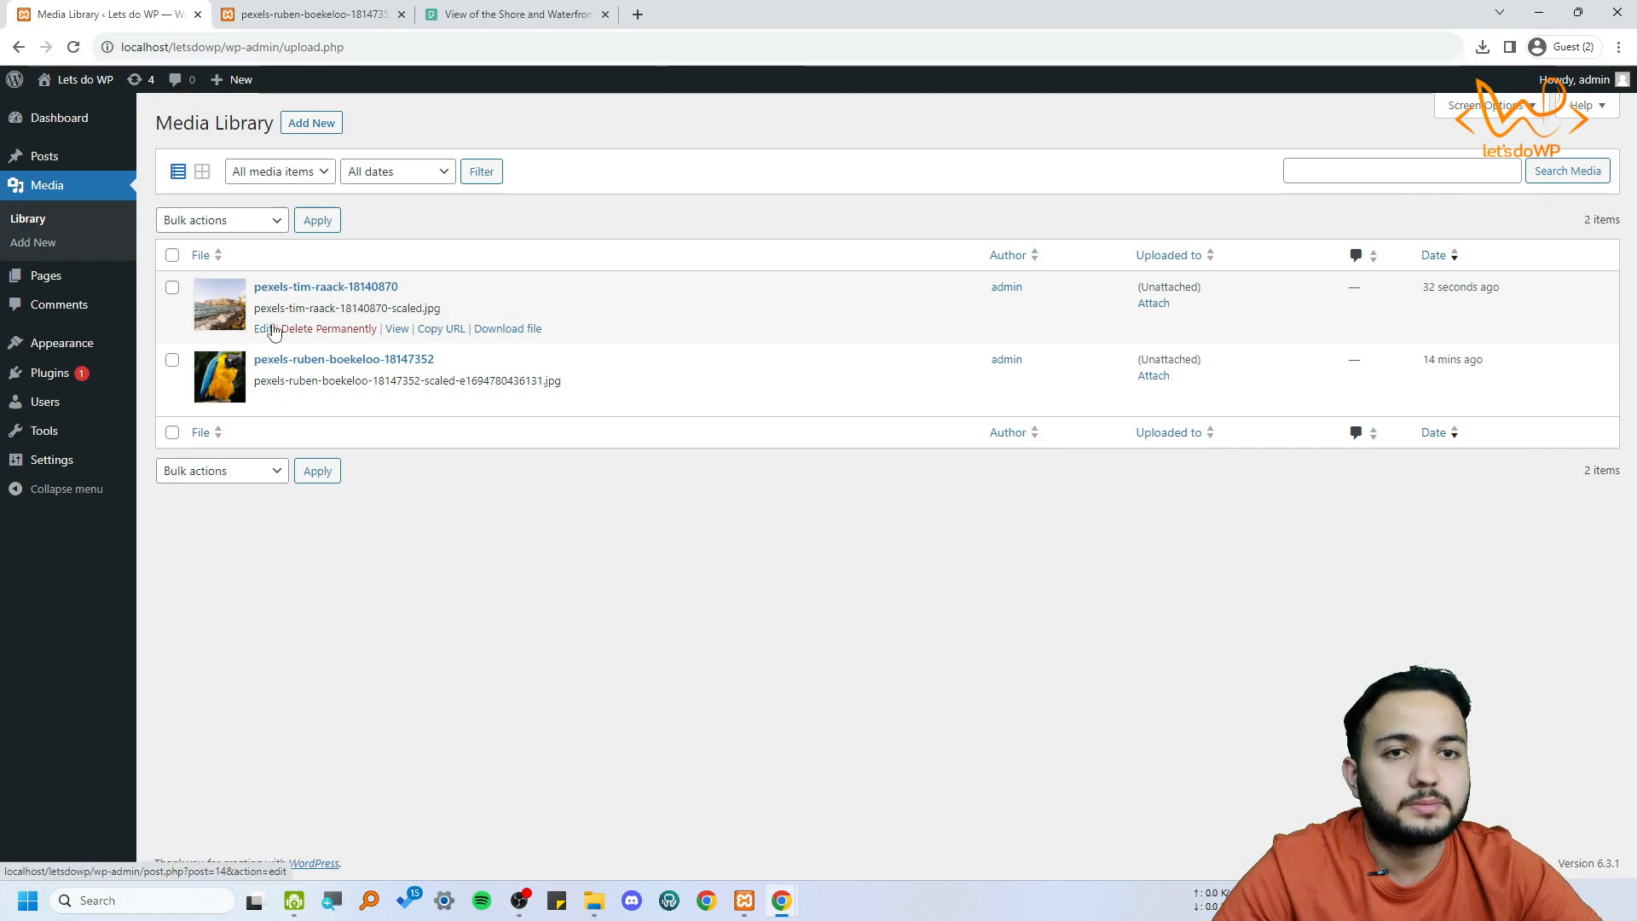
Show the Media Library as a grid and examine the shore image's title and file name in its attachment details
{"action": "left_click", "coordinate": [203, 173]}
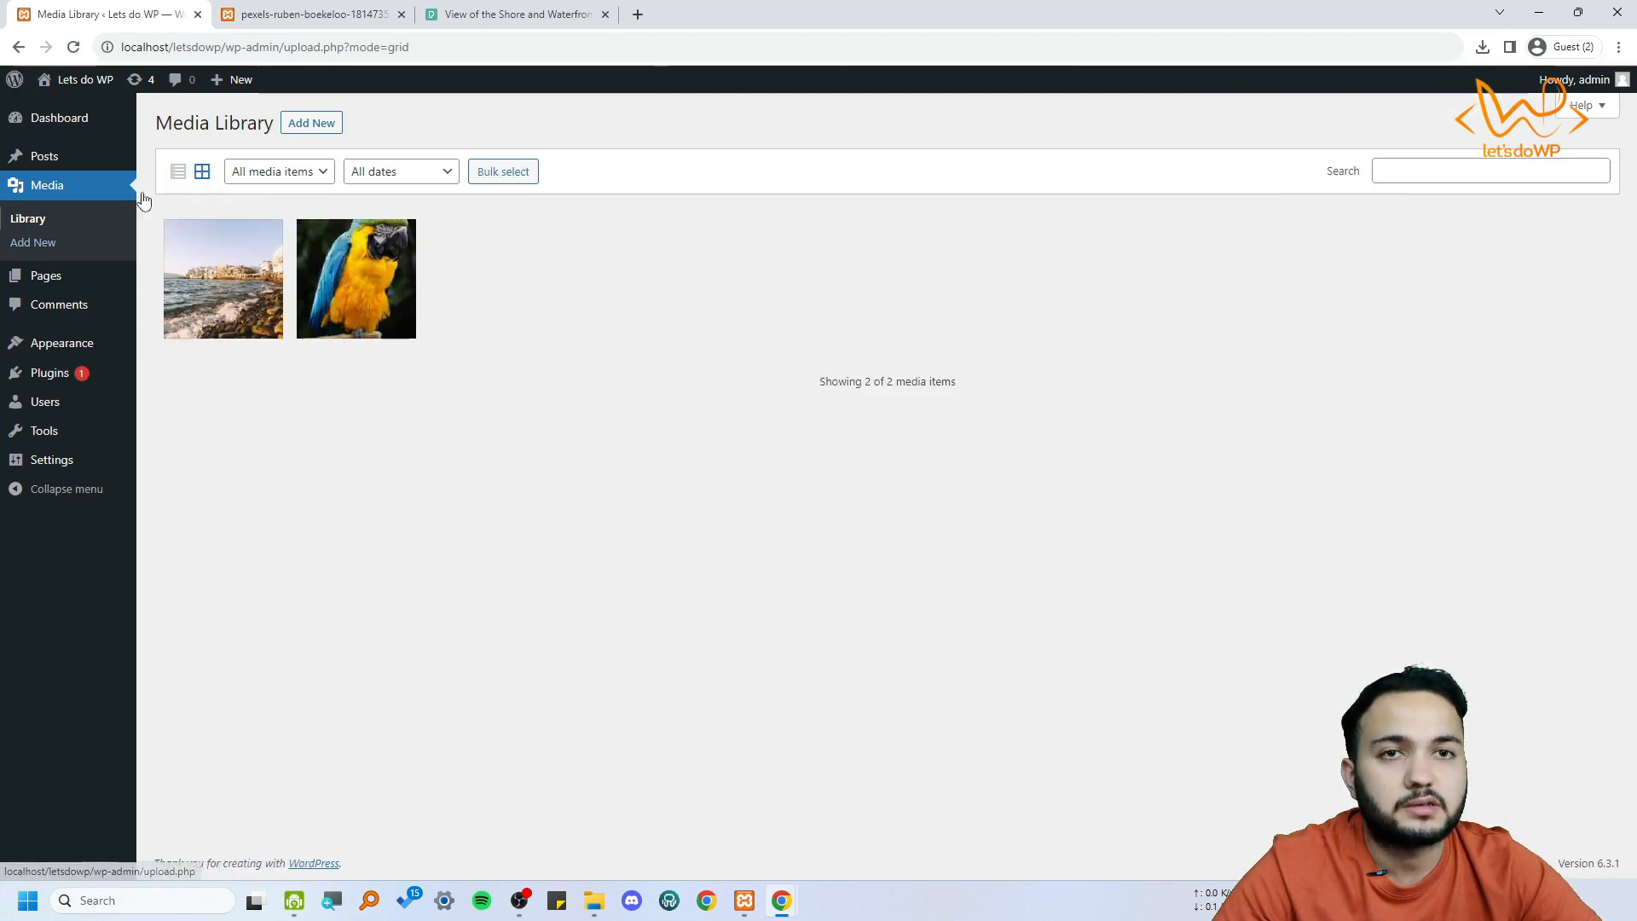
{"action": "left_click", "coordinate": [247, 284]}
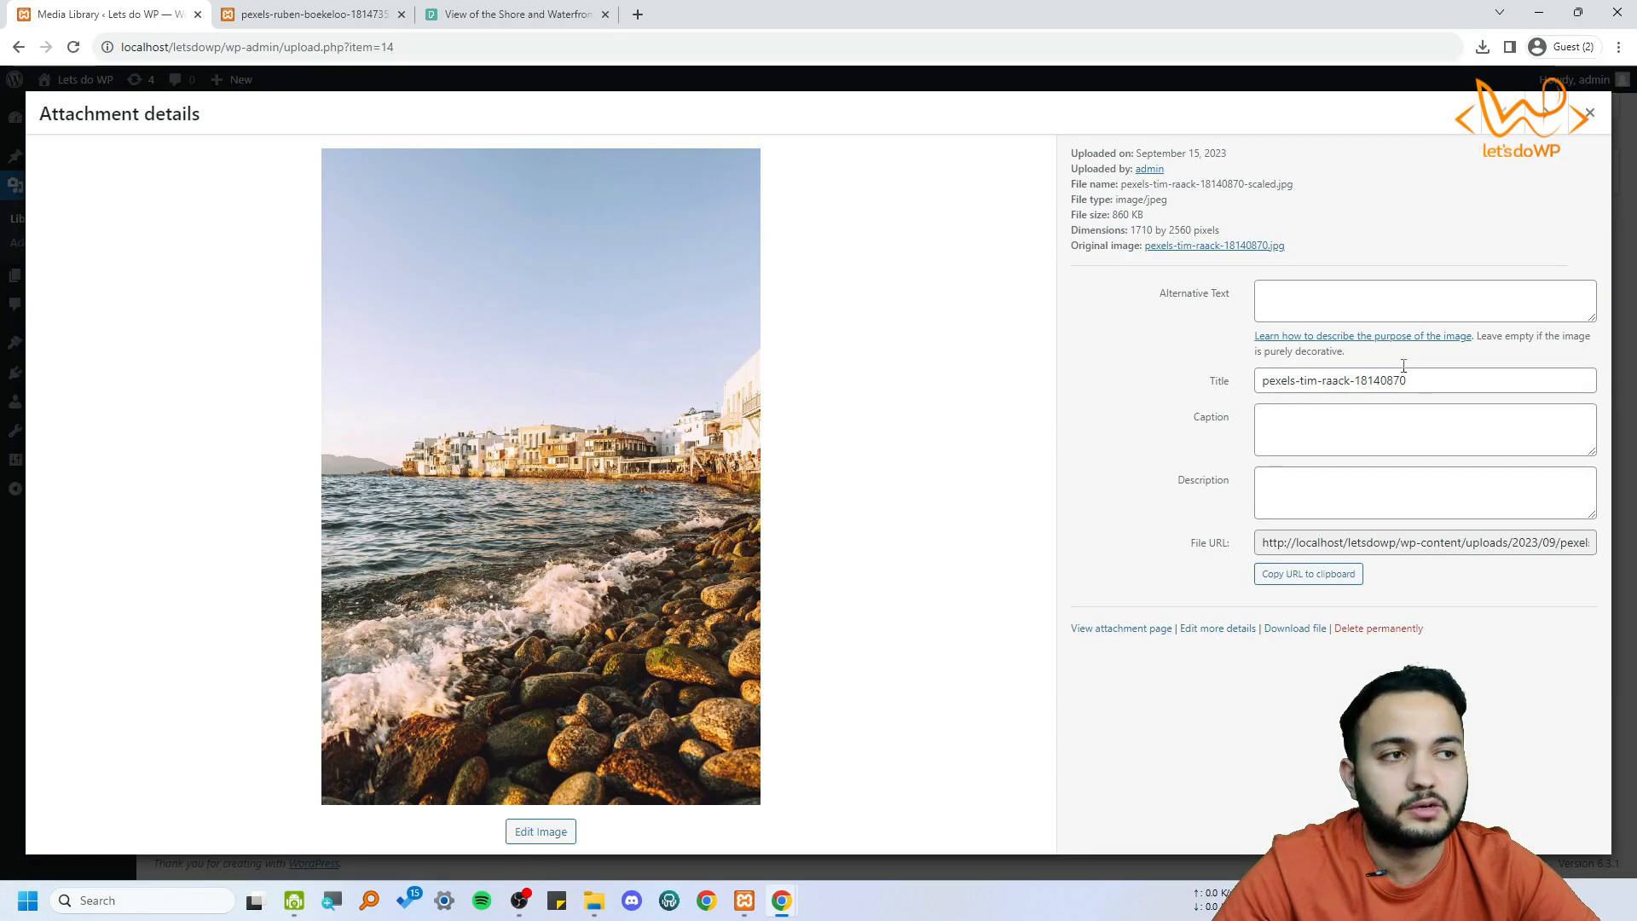
{"action": "left_click_drag", "start_coordinate": [1268, 384], "coordinate": [1476, 380]}
{"action": "triple_click", "coordinate": [1461, 386]}
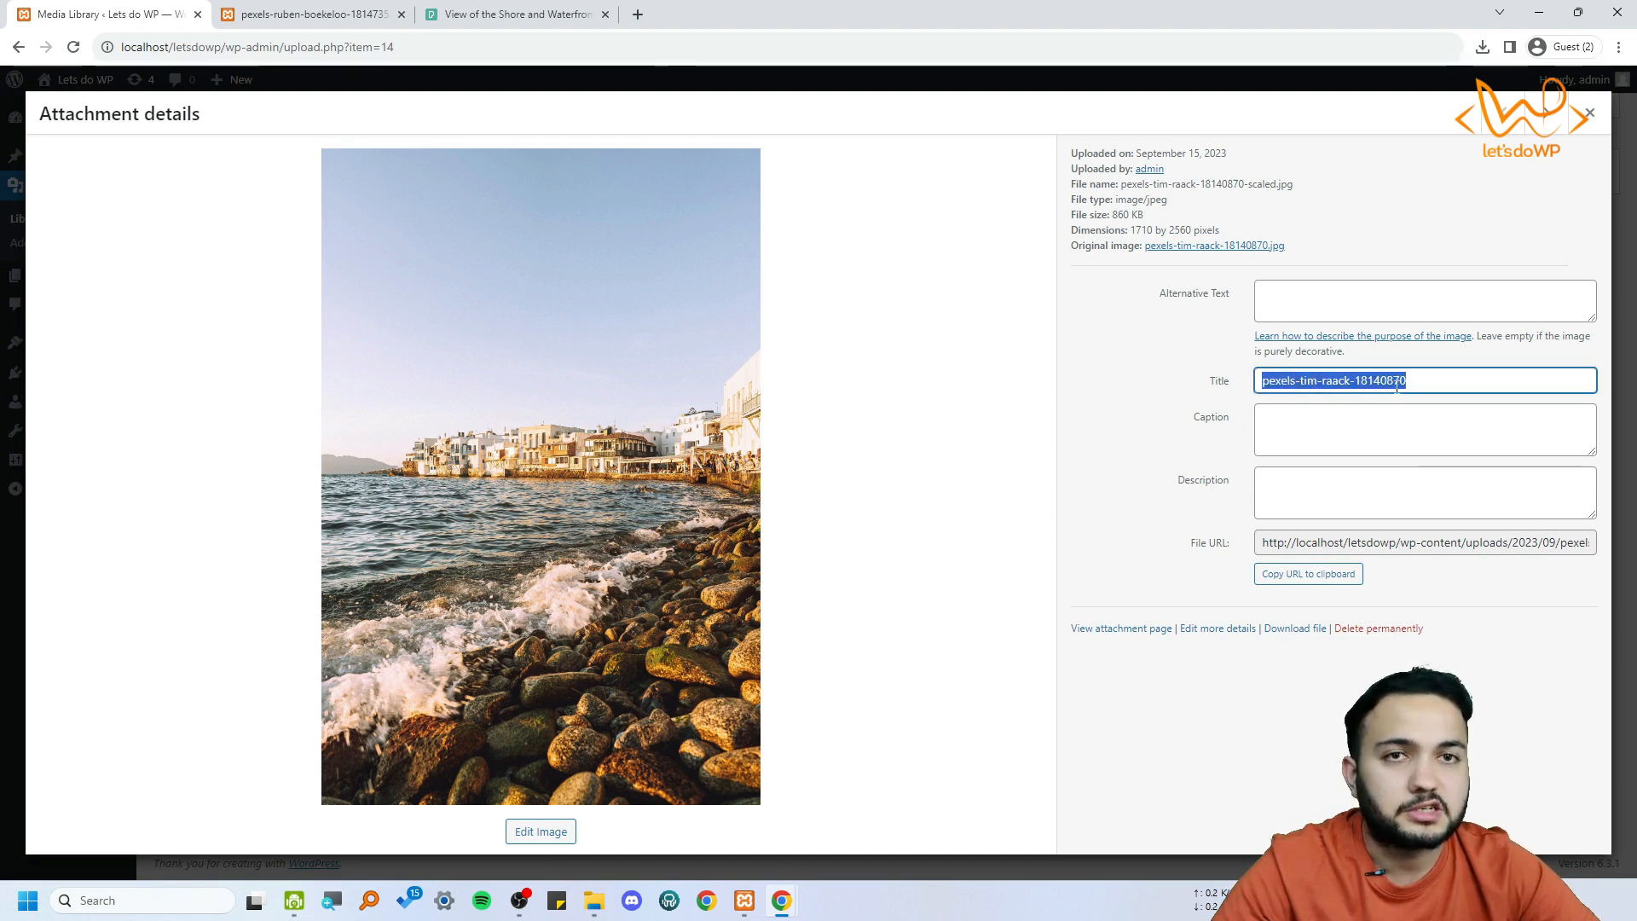
{"action": "triple_click", "coordinate": [1435, 386]}
{"action": "left_click_drag", "start_coordinate": [1119, 181], "coordinate": [1308, 189]}
{"action": "triple_click", "coordinate": [1427, 383]}
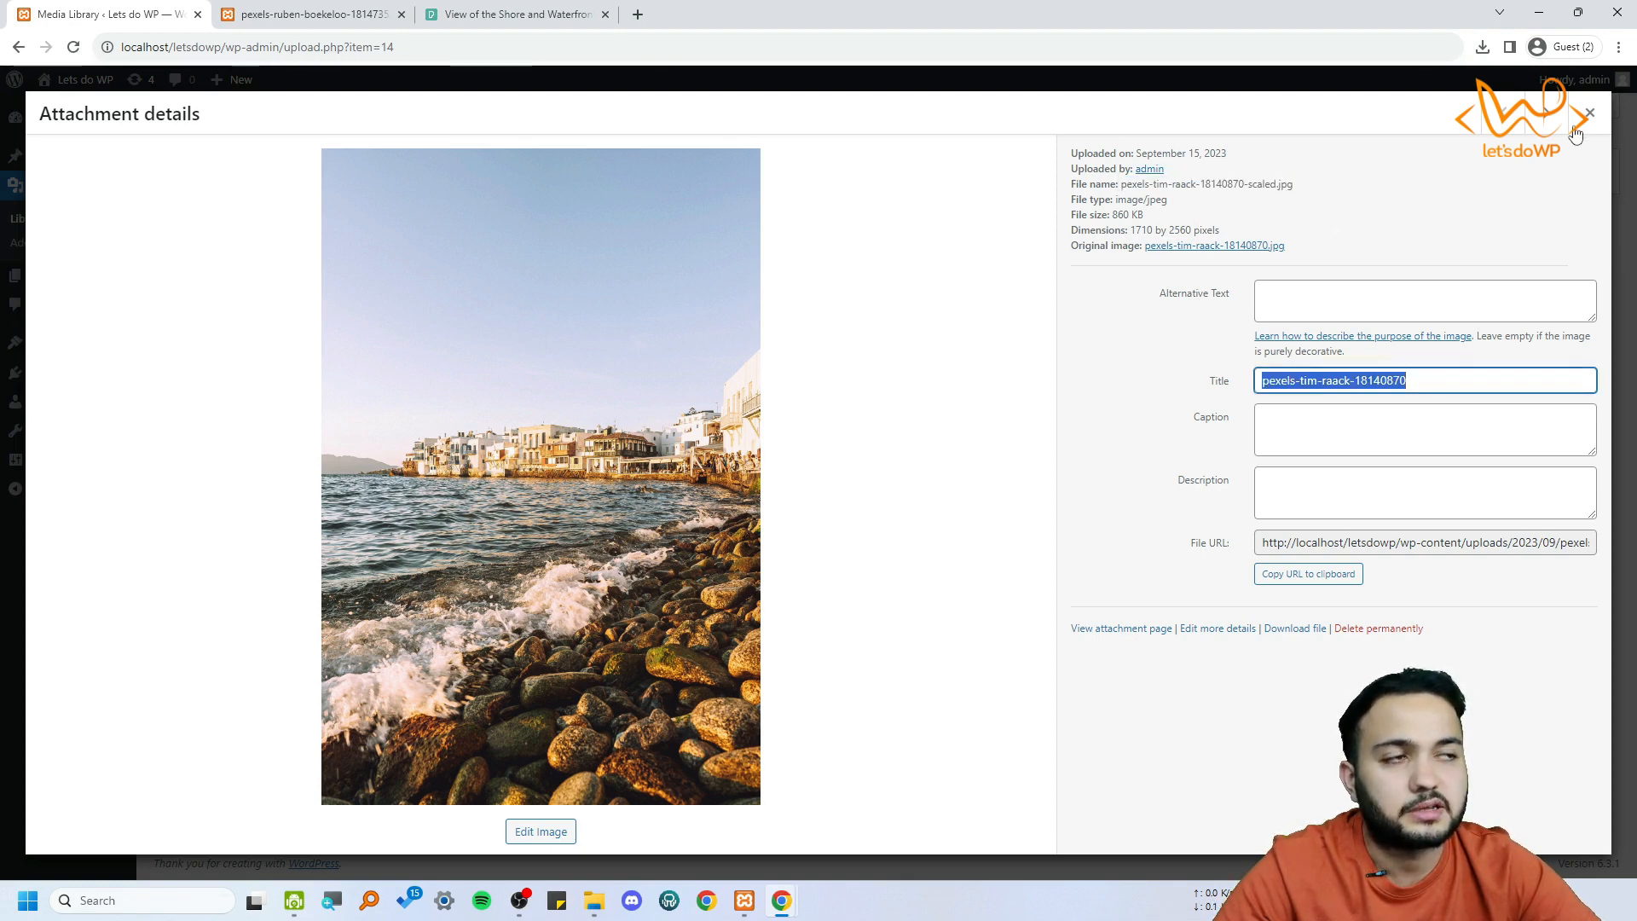
{"action": "left_click", "coordinate": [1587, 117]}
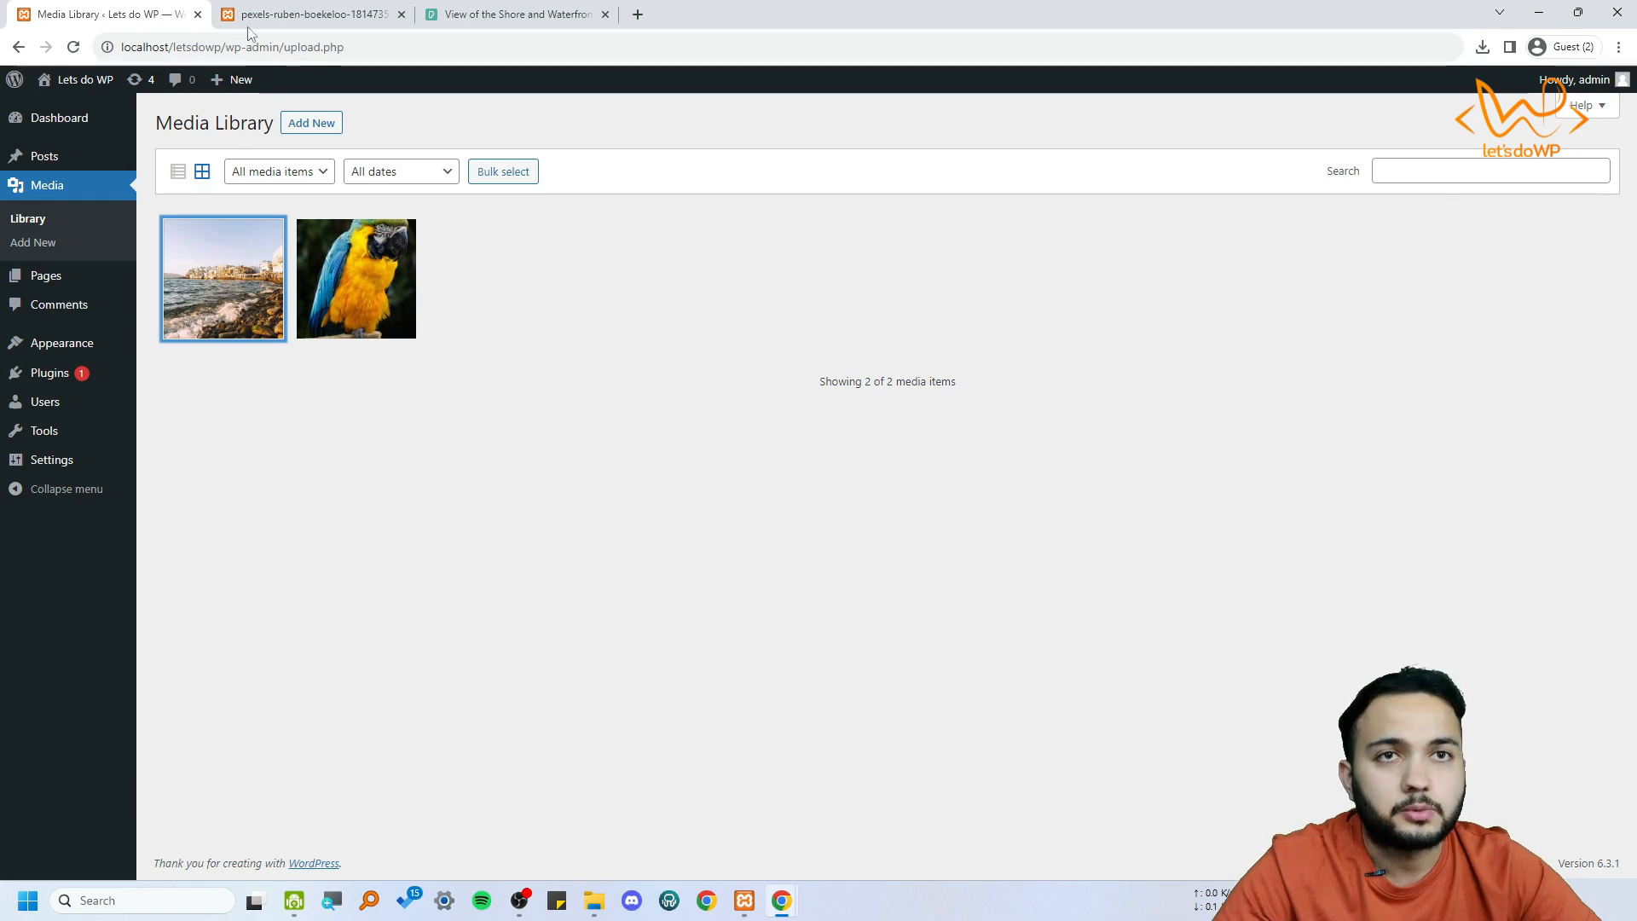
Open the "Hello world!" post for editing from the list of posts
{"action": "left_click", "coordinate": [183, 162]}
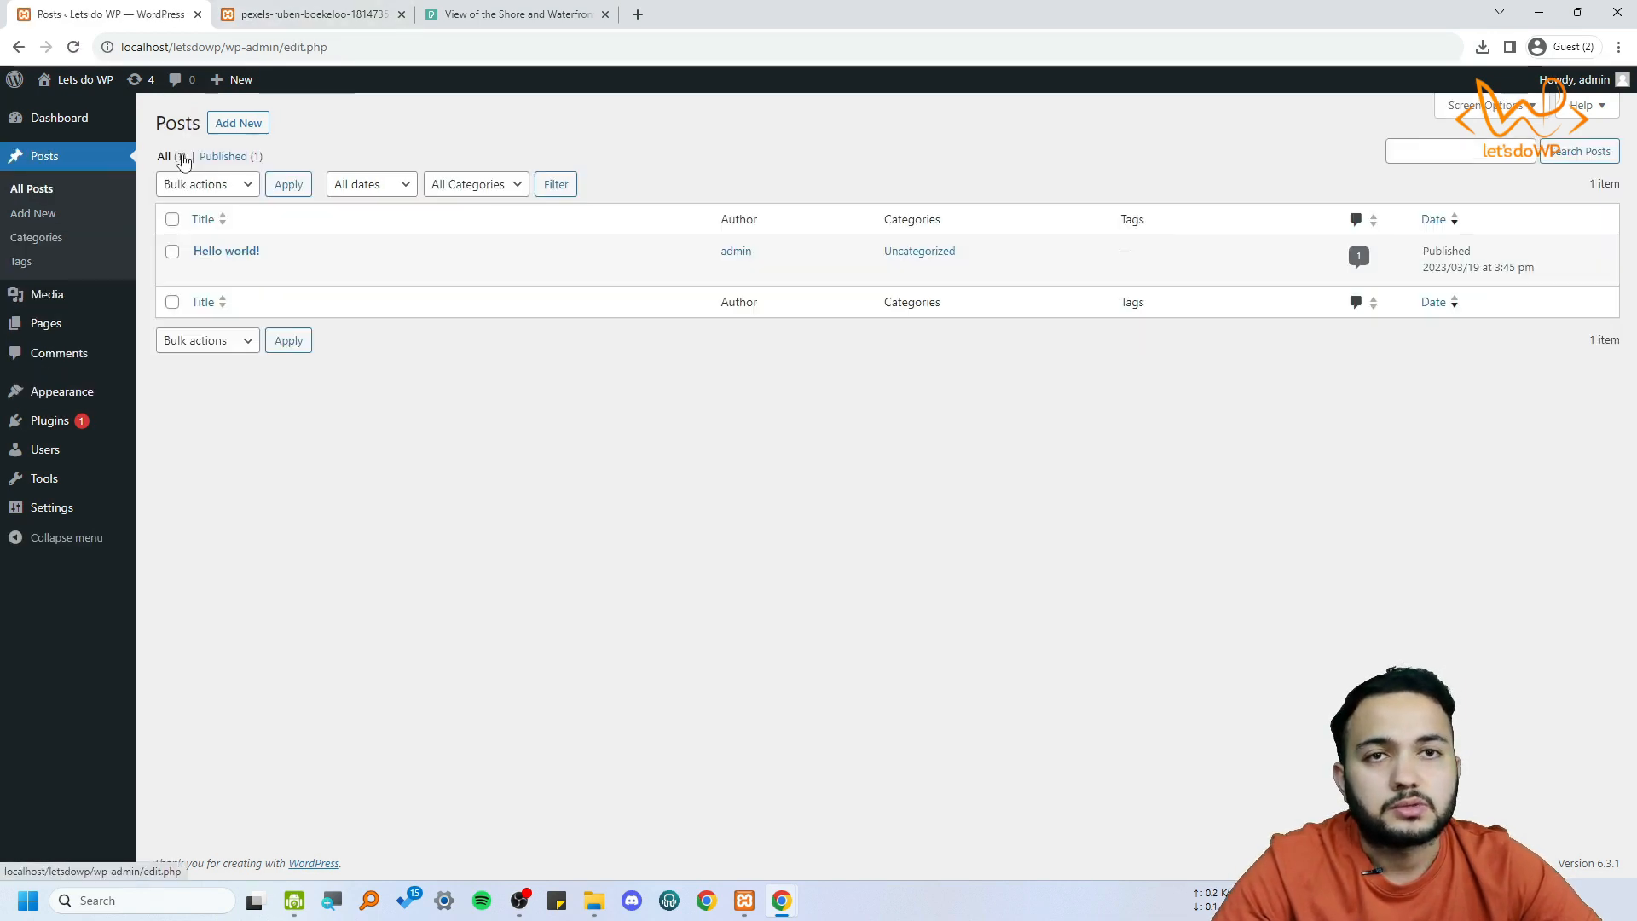
{"action": "mouse_move", "coordinate": [205, 251]}
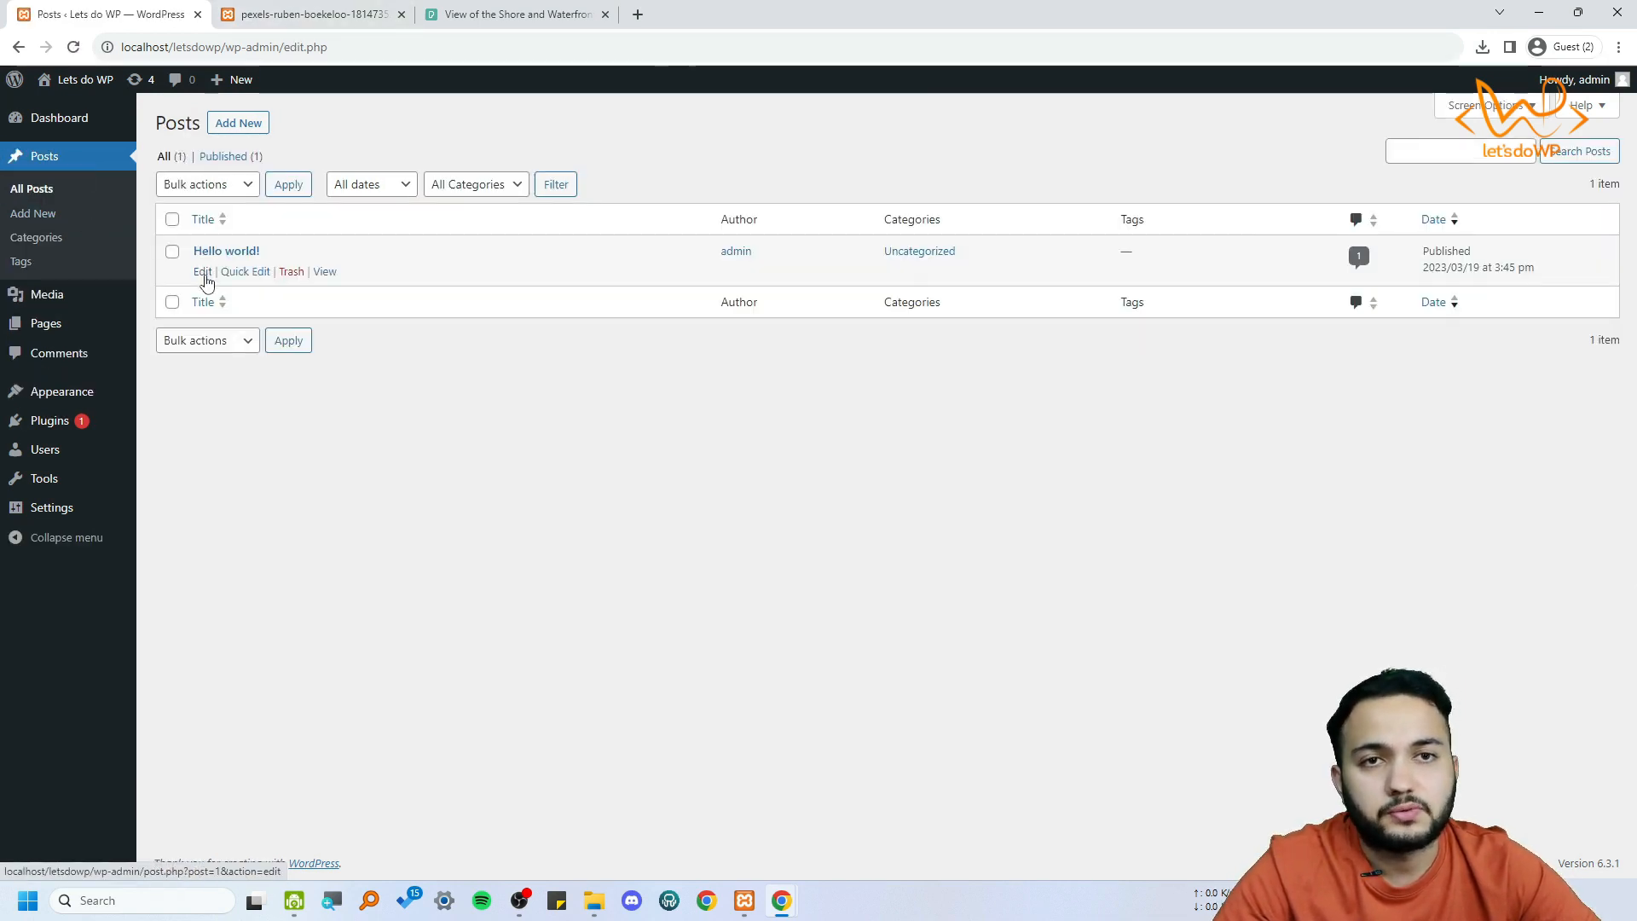
{"action": "left_click", "coordinate": [204, 273]}
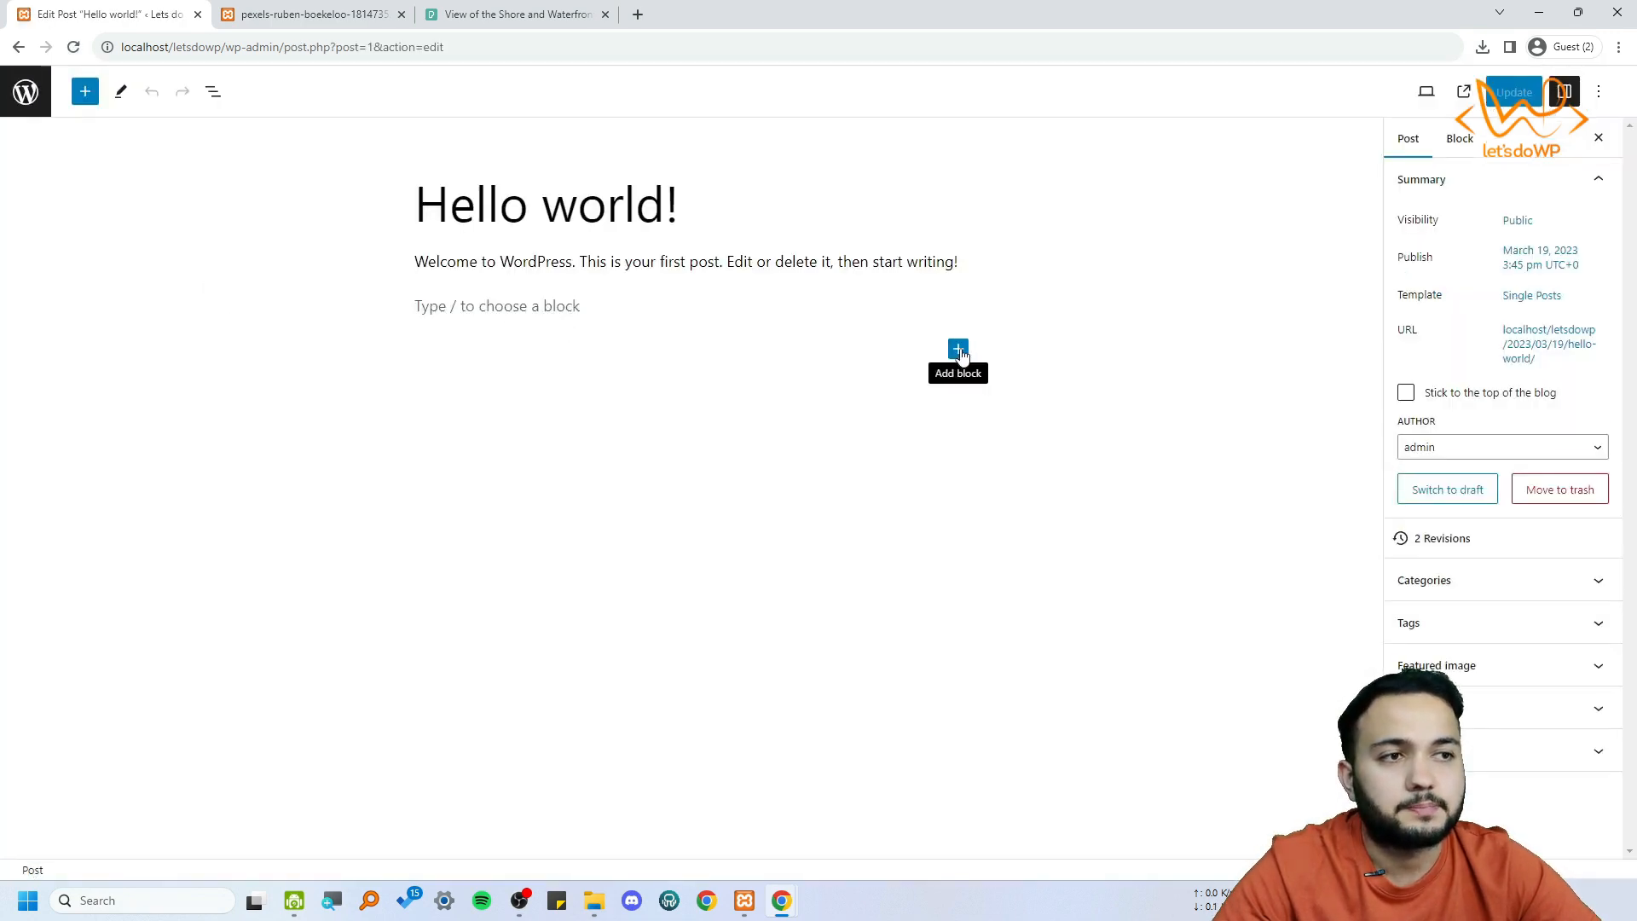
Add an Image block below the welcome paragraph and insert the shore image from the Media Library
{"action": "left_click", "coordinate": [958, 348]}
{"action": "left_click", "coordinate": [1096, 499]}
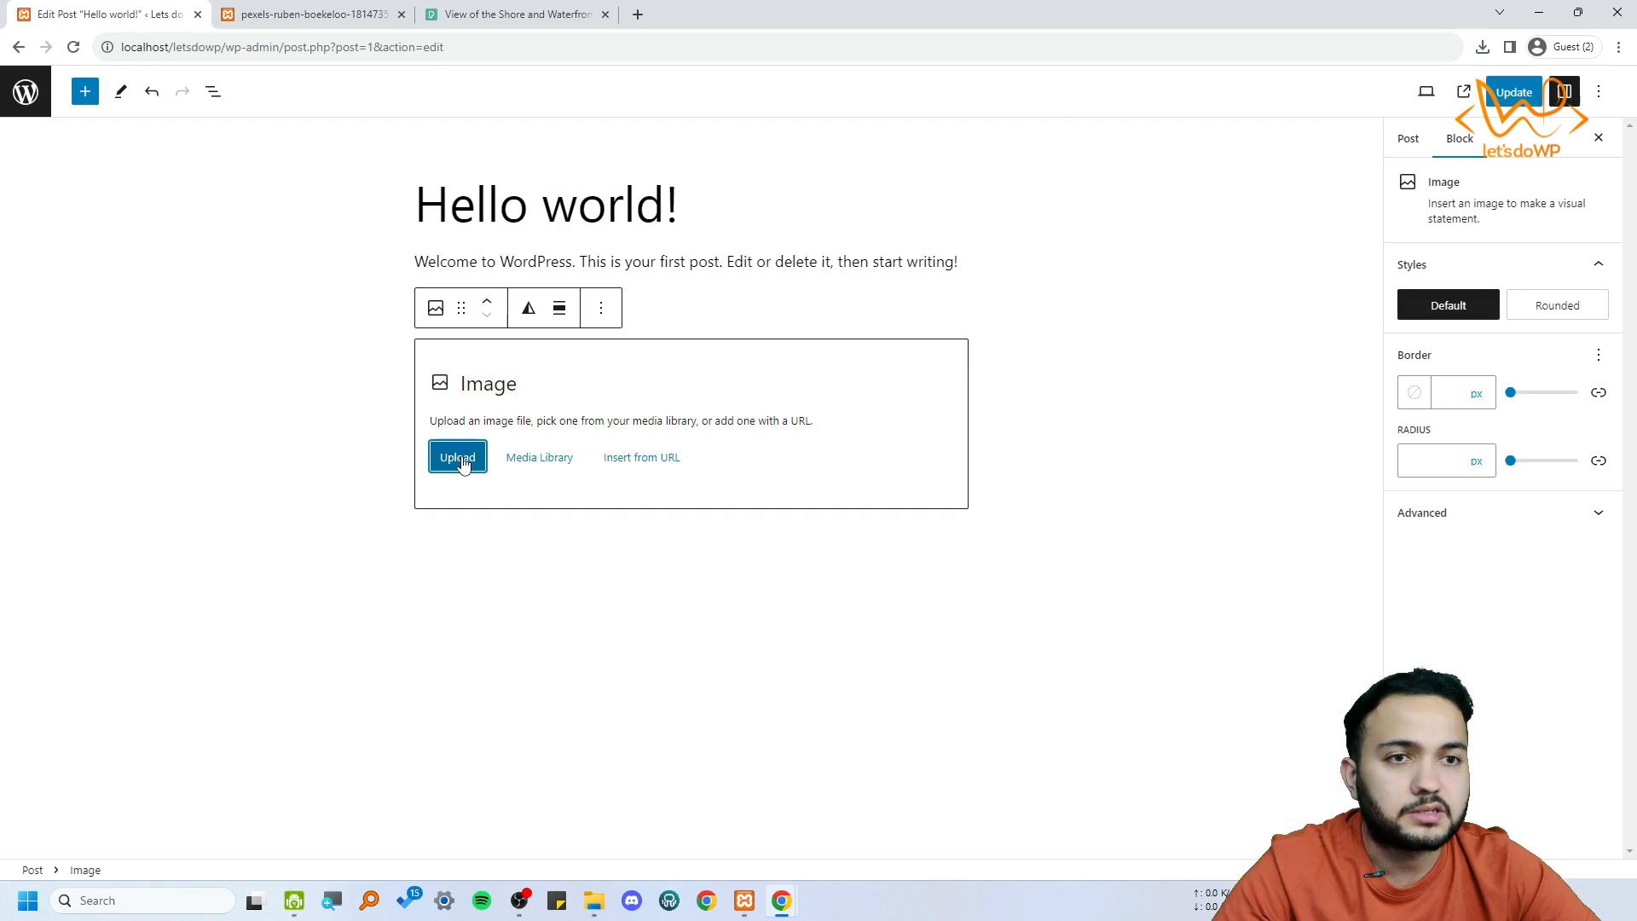
{"action": "left_click", "coordinate": [554, 468]}
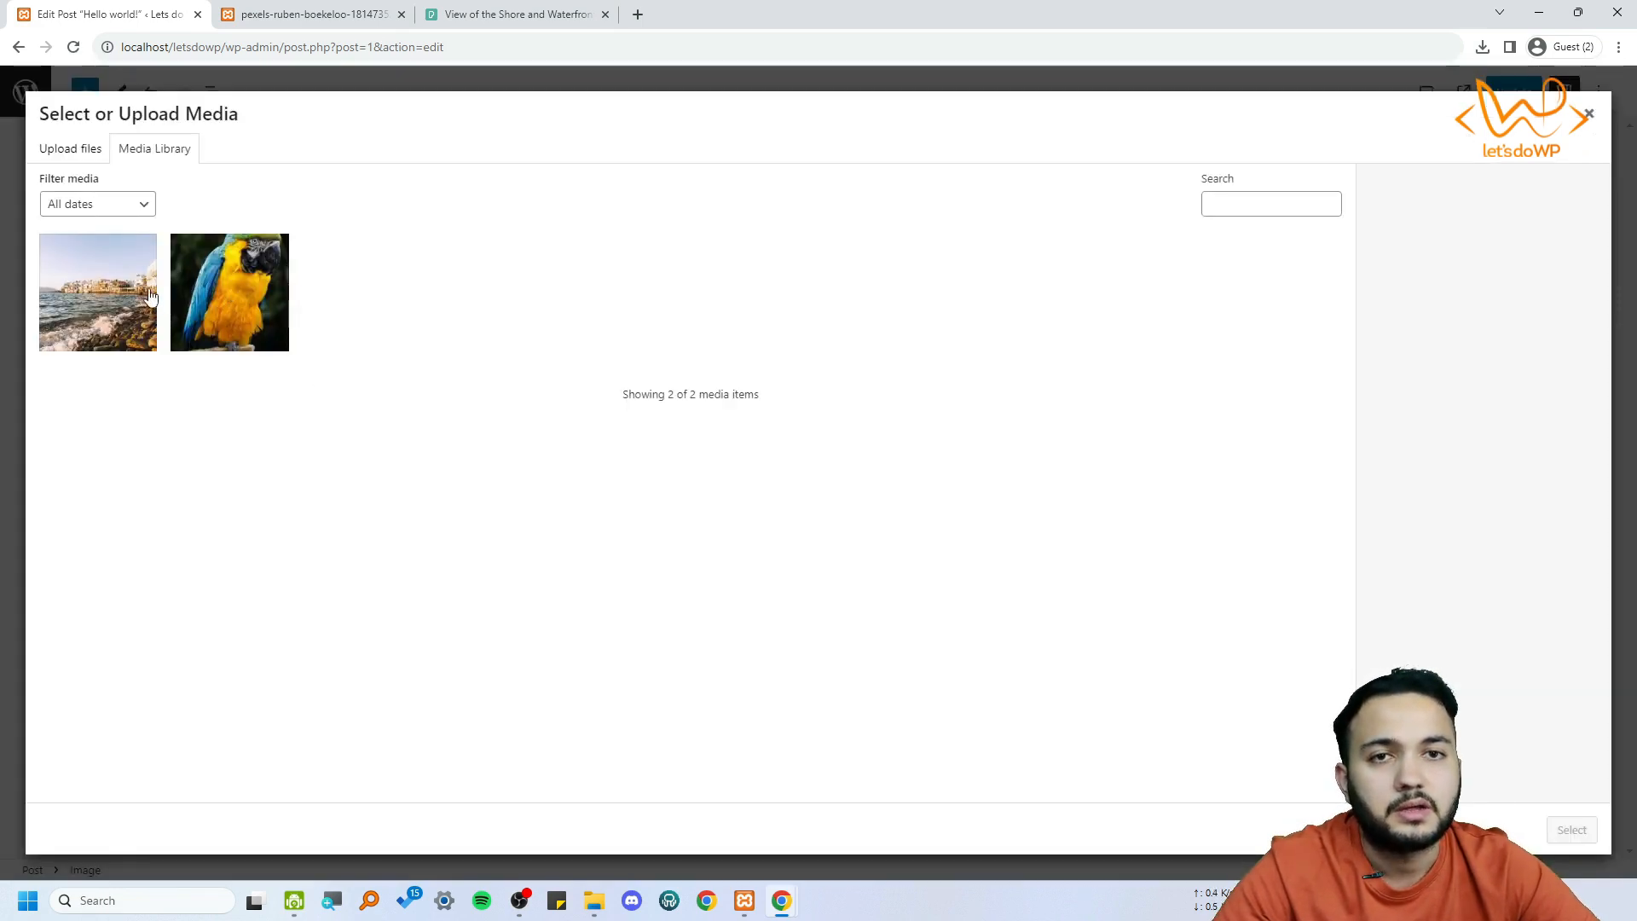
{"action": "left_click", "coordinate": [99, 296]}
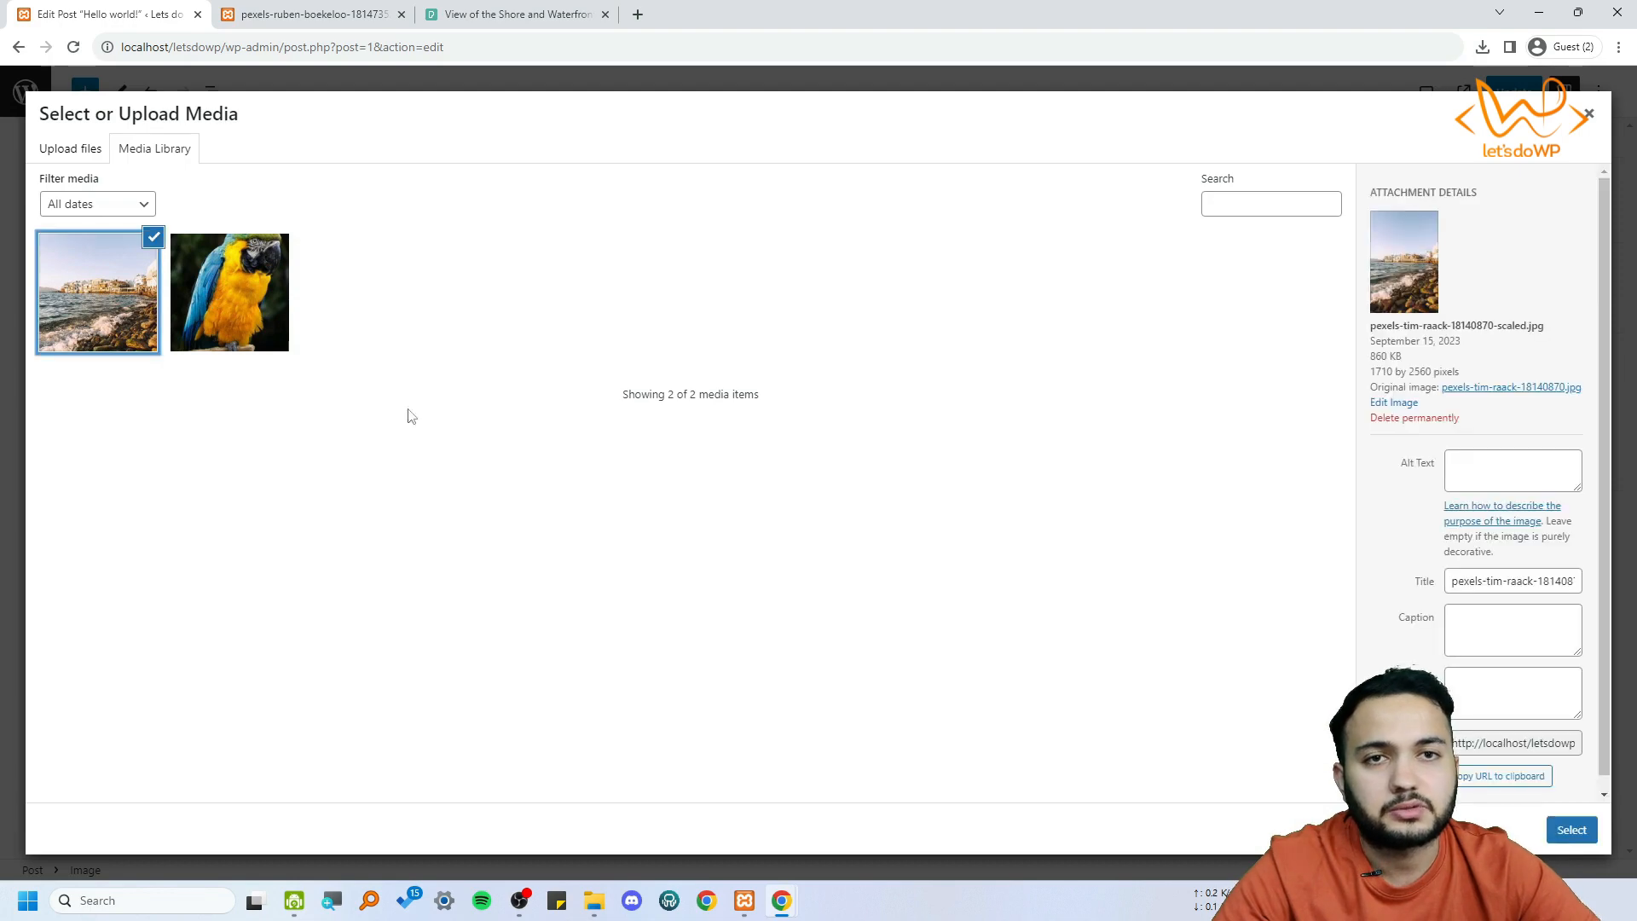
{"action": "left_click", "coordinate": [1594, 833]}
{"action": "scroll", "coordinate": [811, 463], "scroll_direction": "down", "scroll_amount": 7}
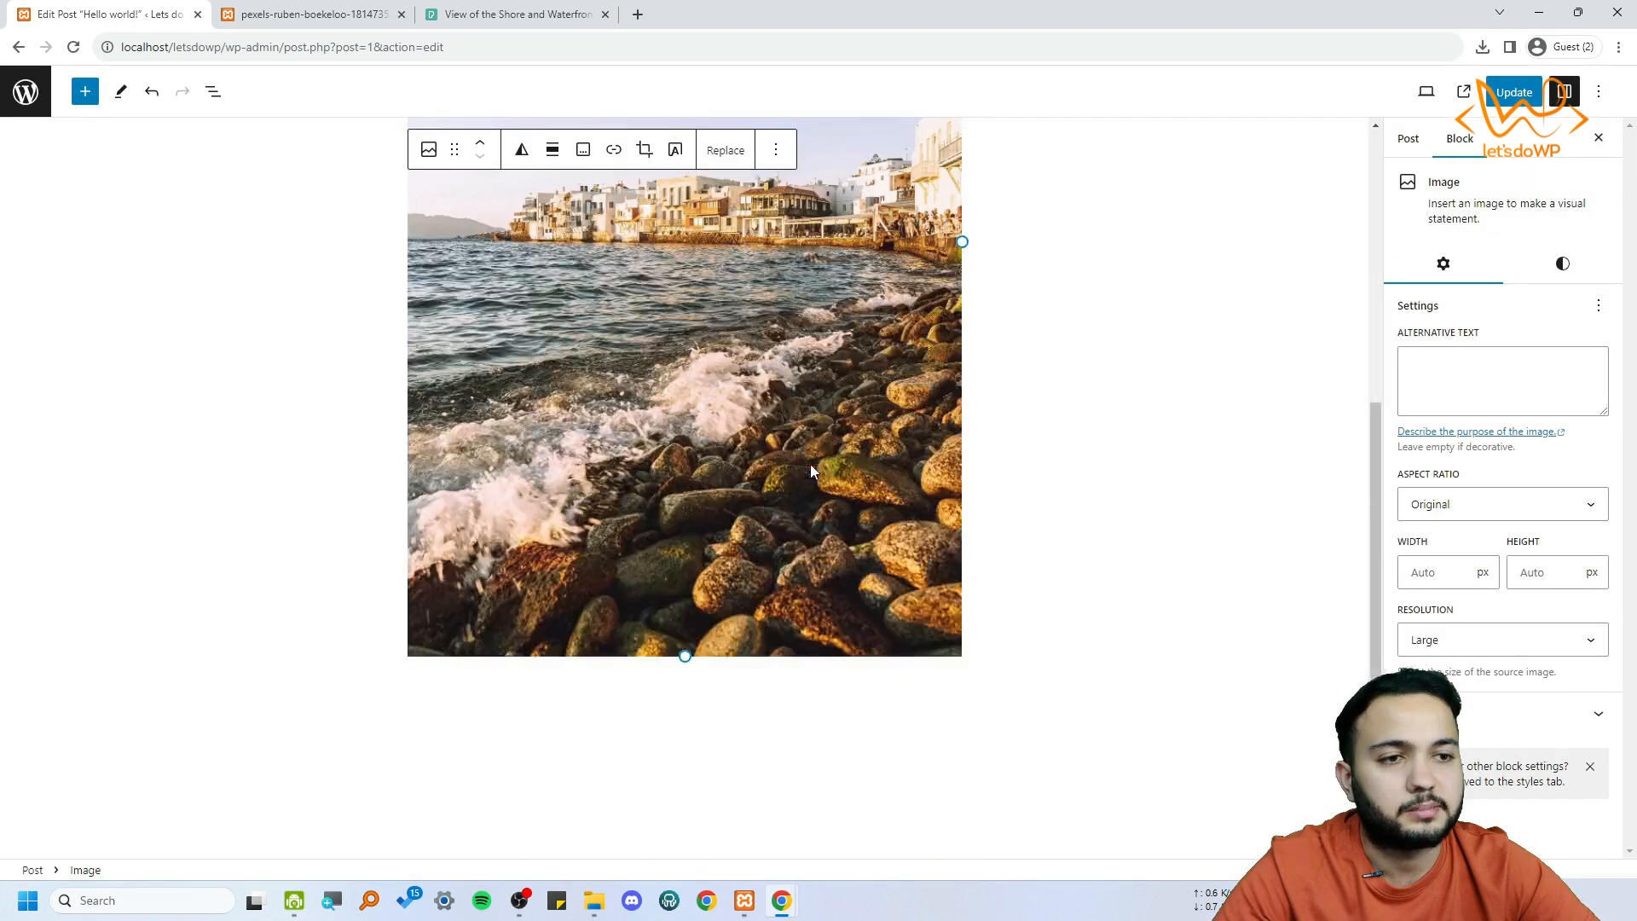
Add an Image block between the welcome paragraph and the shore image and choose to insert its image from a URL
{"action": "scroll", "coordinate": [818, 463], "scroll_direction": "up", "scroll_amount": 7}
{"action": "left_click", "coordinate": [935, 285]}
{"action": "left_click", "coordinate": [814, 395]}
{"action": "left_click", "coordinate": [980, 301]}
{"action": "left_click", "coordinate": [914, 341]}
{"action": "scroll", "coordinate": [914, 341], "scroll_direction": "down", "scroll_amount": 3}
{"action": "scroll", "coordinate": [914, 345], "scroll_direction": "down", "scroll_amount": 5}
{"action": "scroll", "coordinate": [1012, 431], "scroll_direction": "up", "scroll_amount": 10}
{"action": "left_click", "coordinate": [915, 305]}
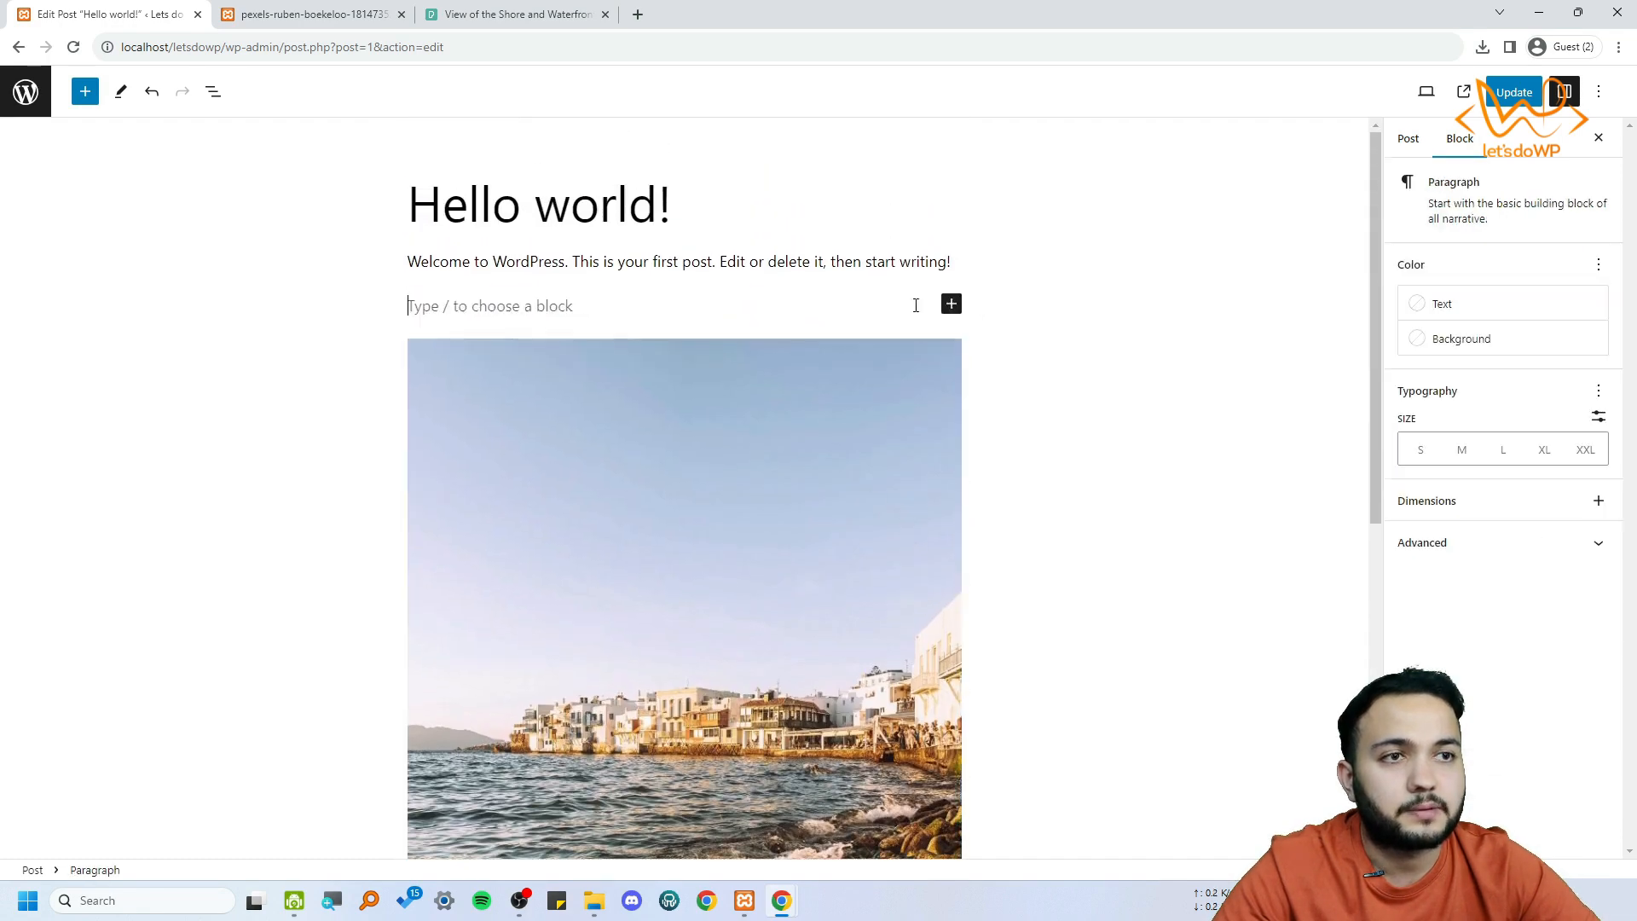
{"action": "left_click", "coordinate": [952, 305]}
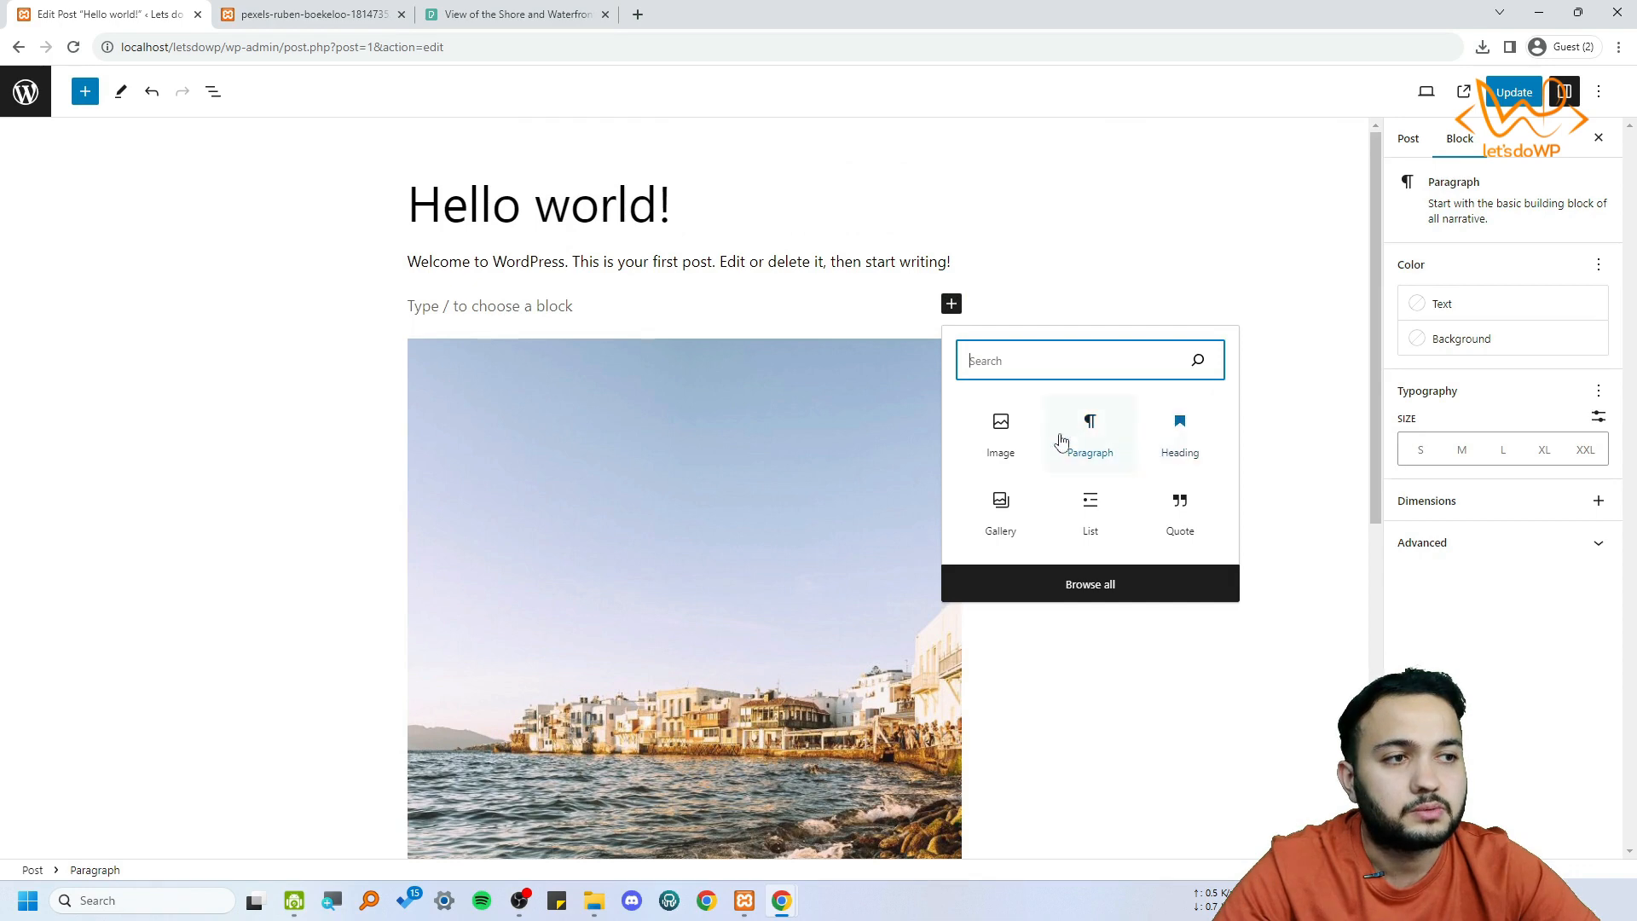
{"action": "left_click", "coordinate": [1001, 429]}
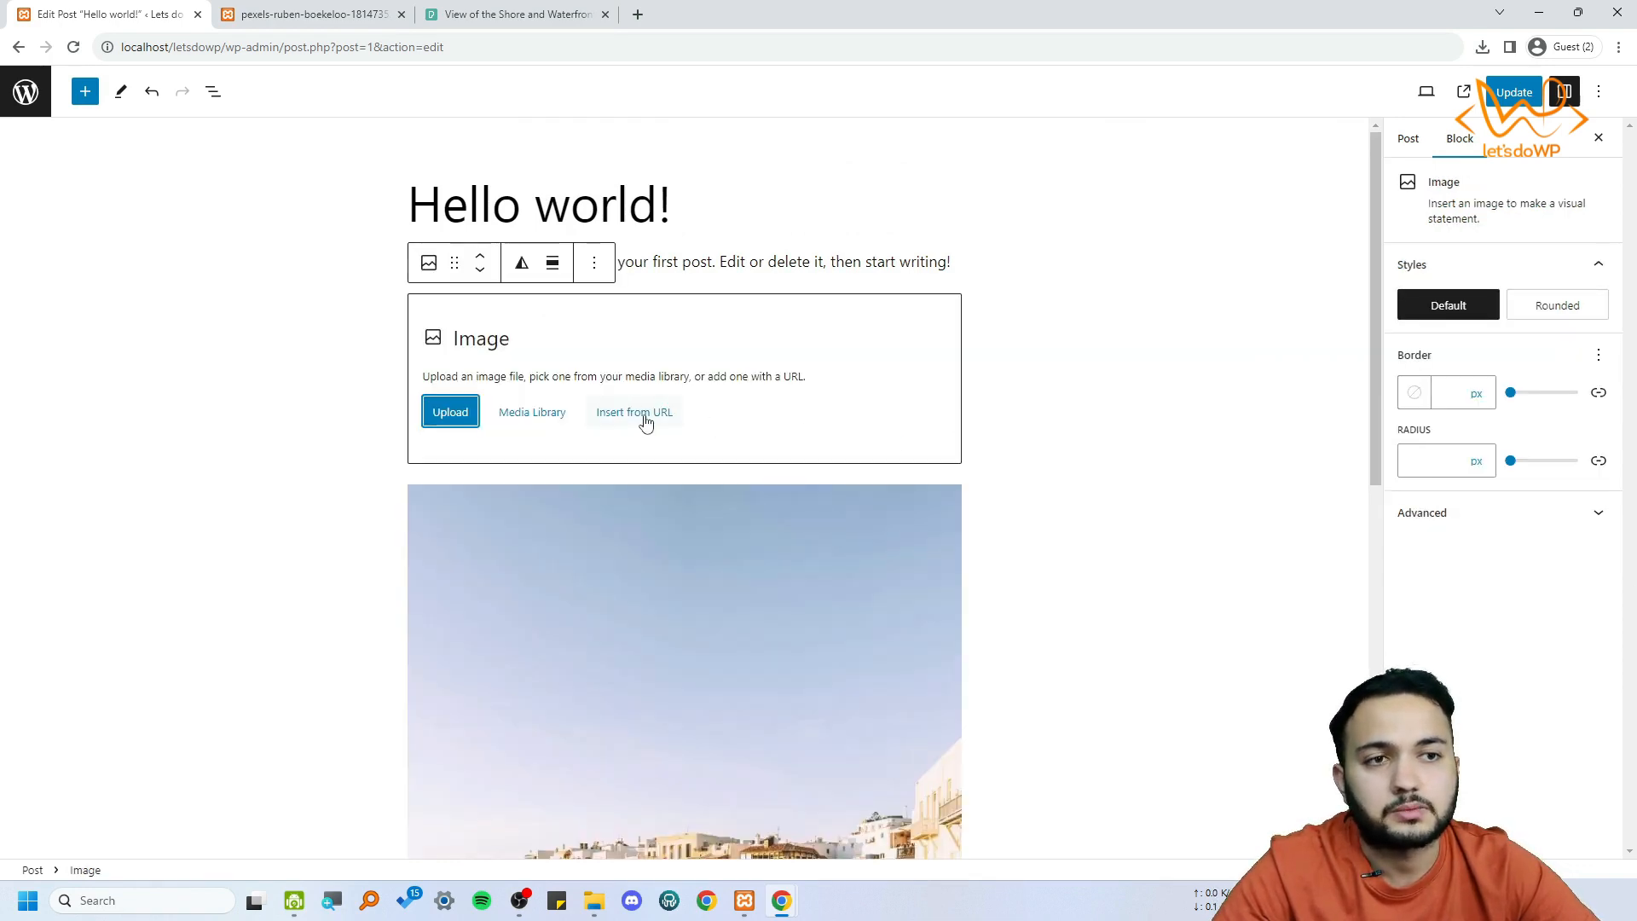
{"action": "left_click", "coordinate": [645, 421]}
In the tab showing the full-size parrot image, replace the address path with wp-admin to load the site's dashboard
{"action": "left_click", "coordinate": [307, 15]}
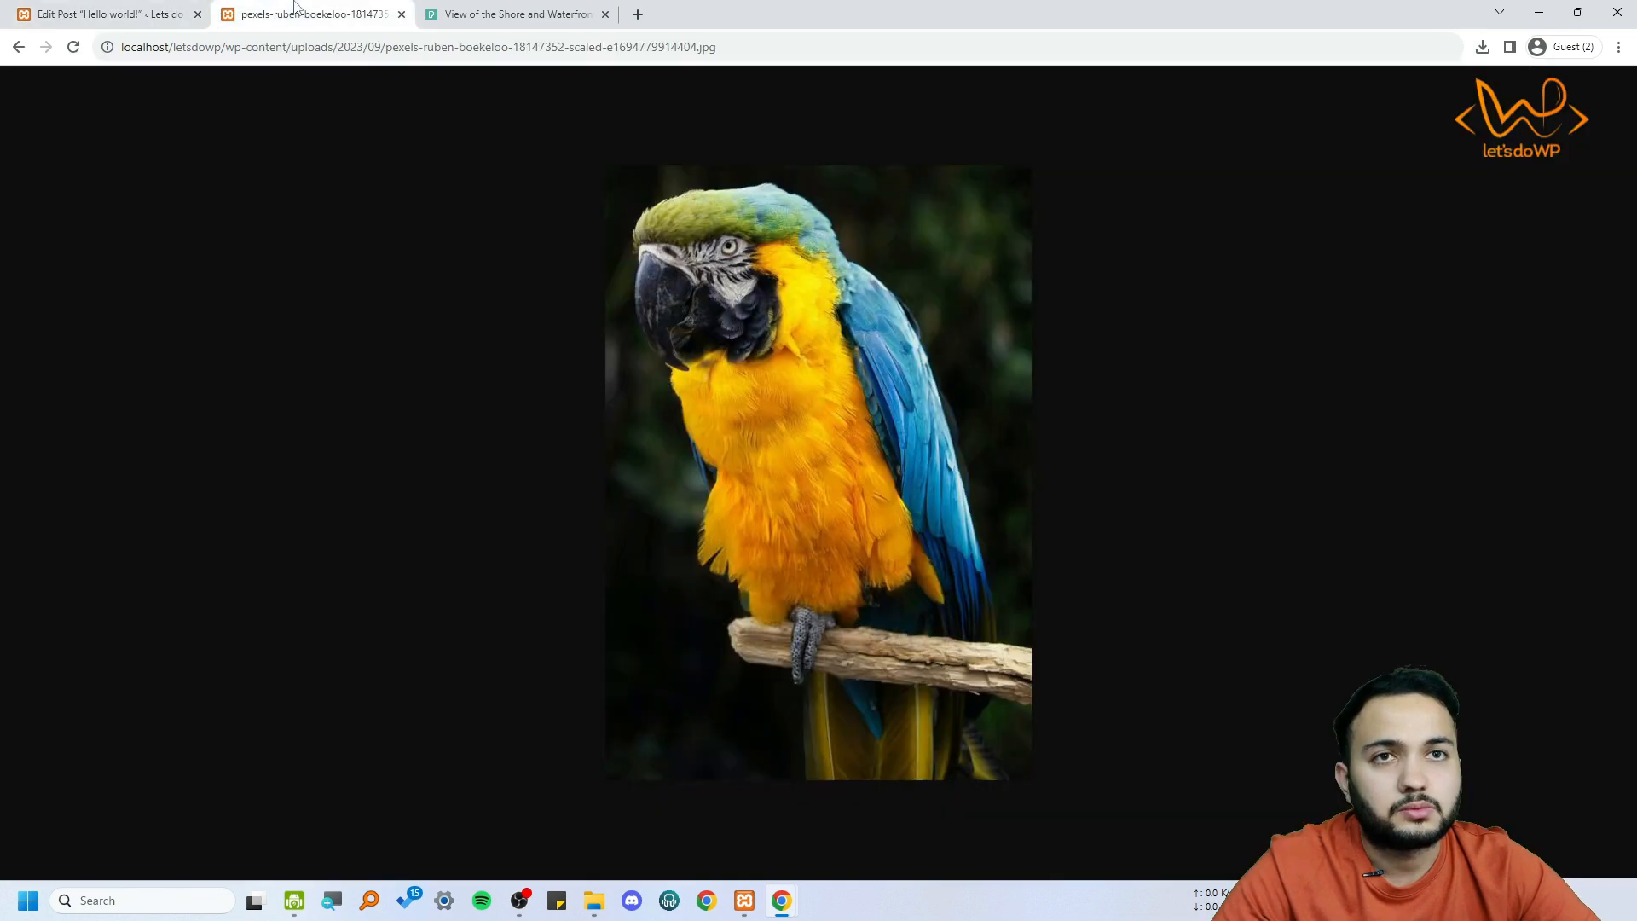
{"action": "left_click", "coordinate": [740, 46]}
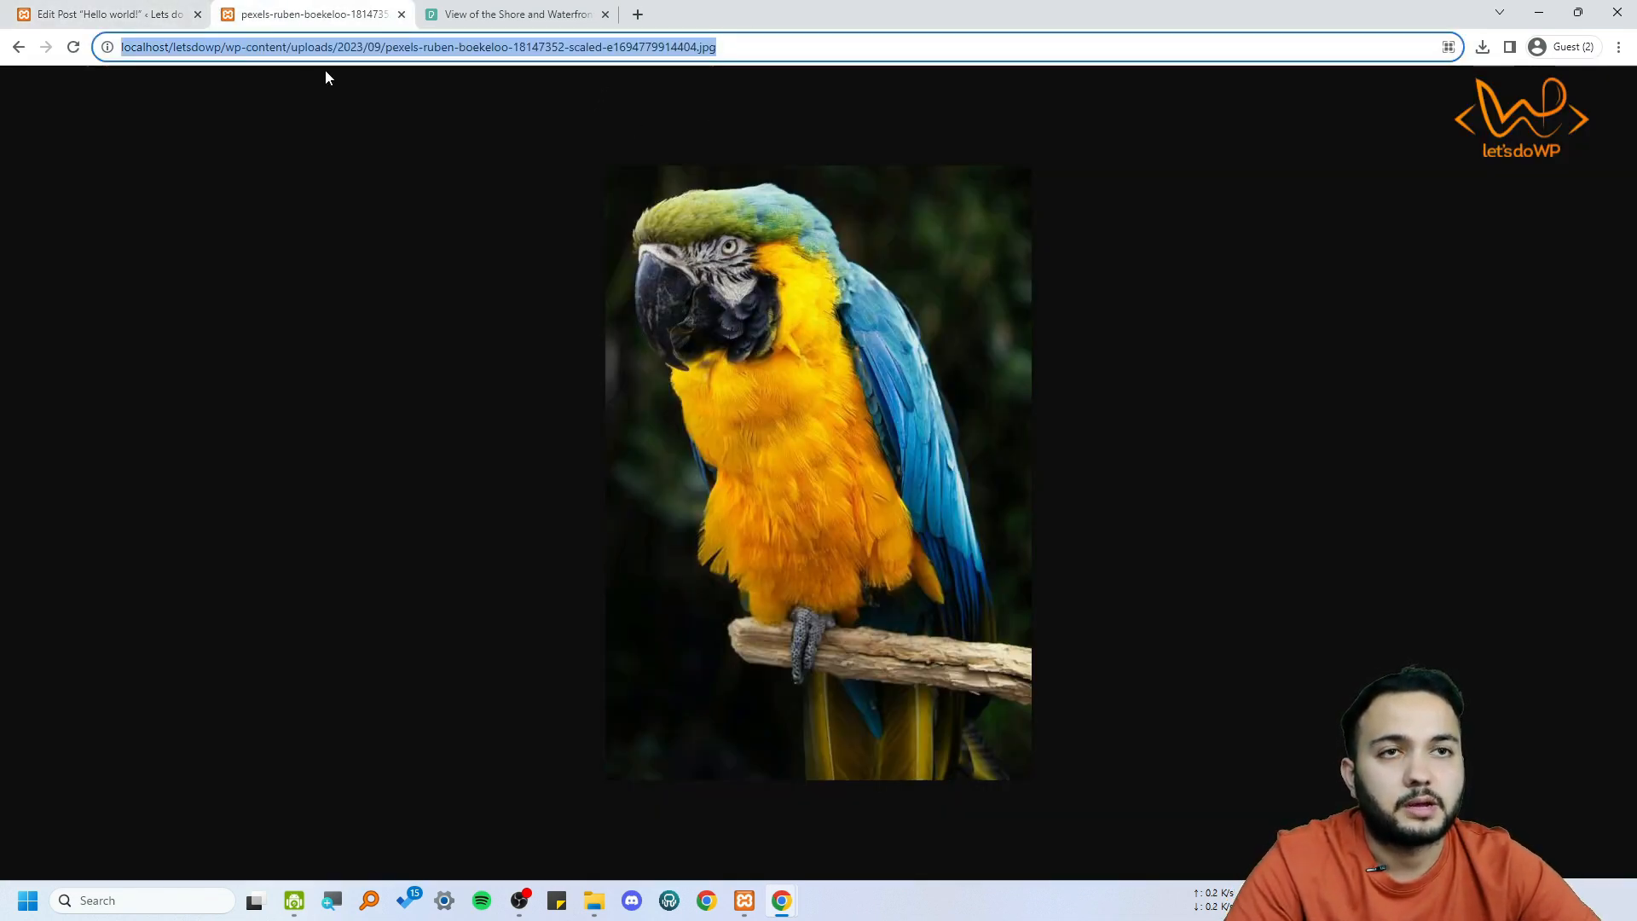
{"action": "left_click", "coordinate": [146, 15]}
{"action": "left_click", "coordinate": [320, 9]}
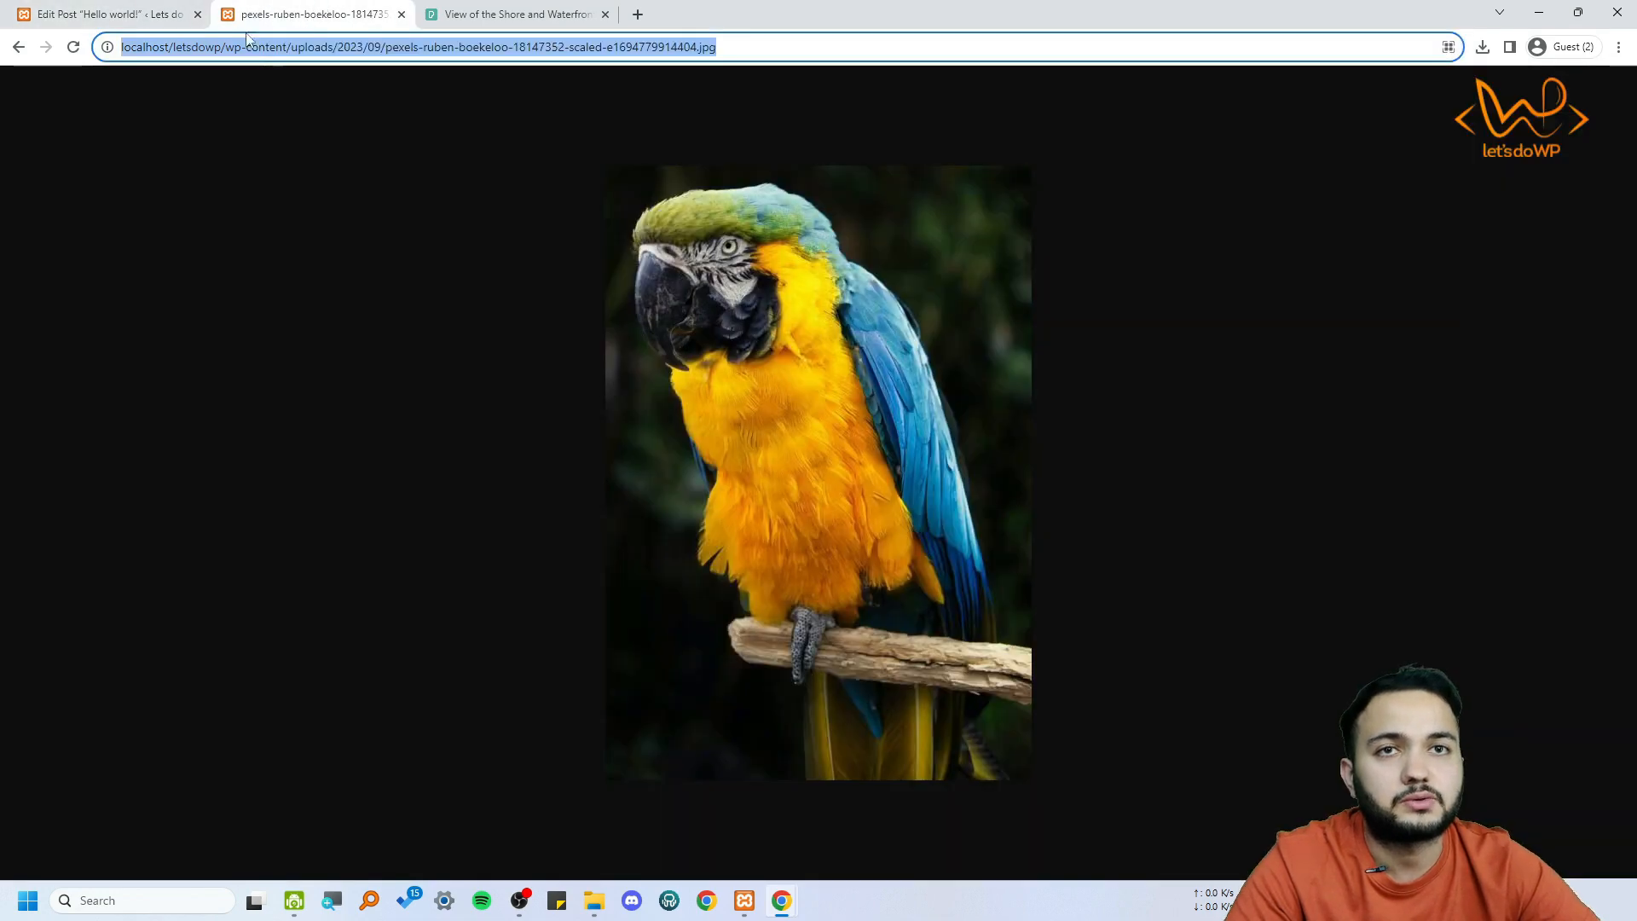
{"action": "left_click_drag", "start_coordinate": [226, 46], "coordinate": [800, 38]}
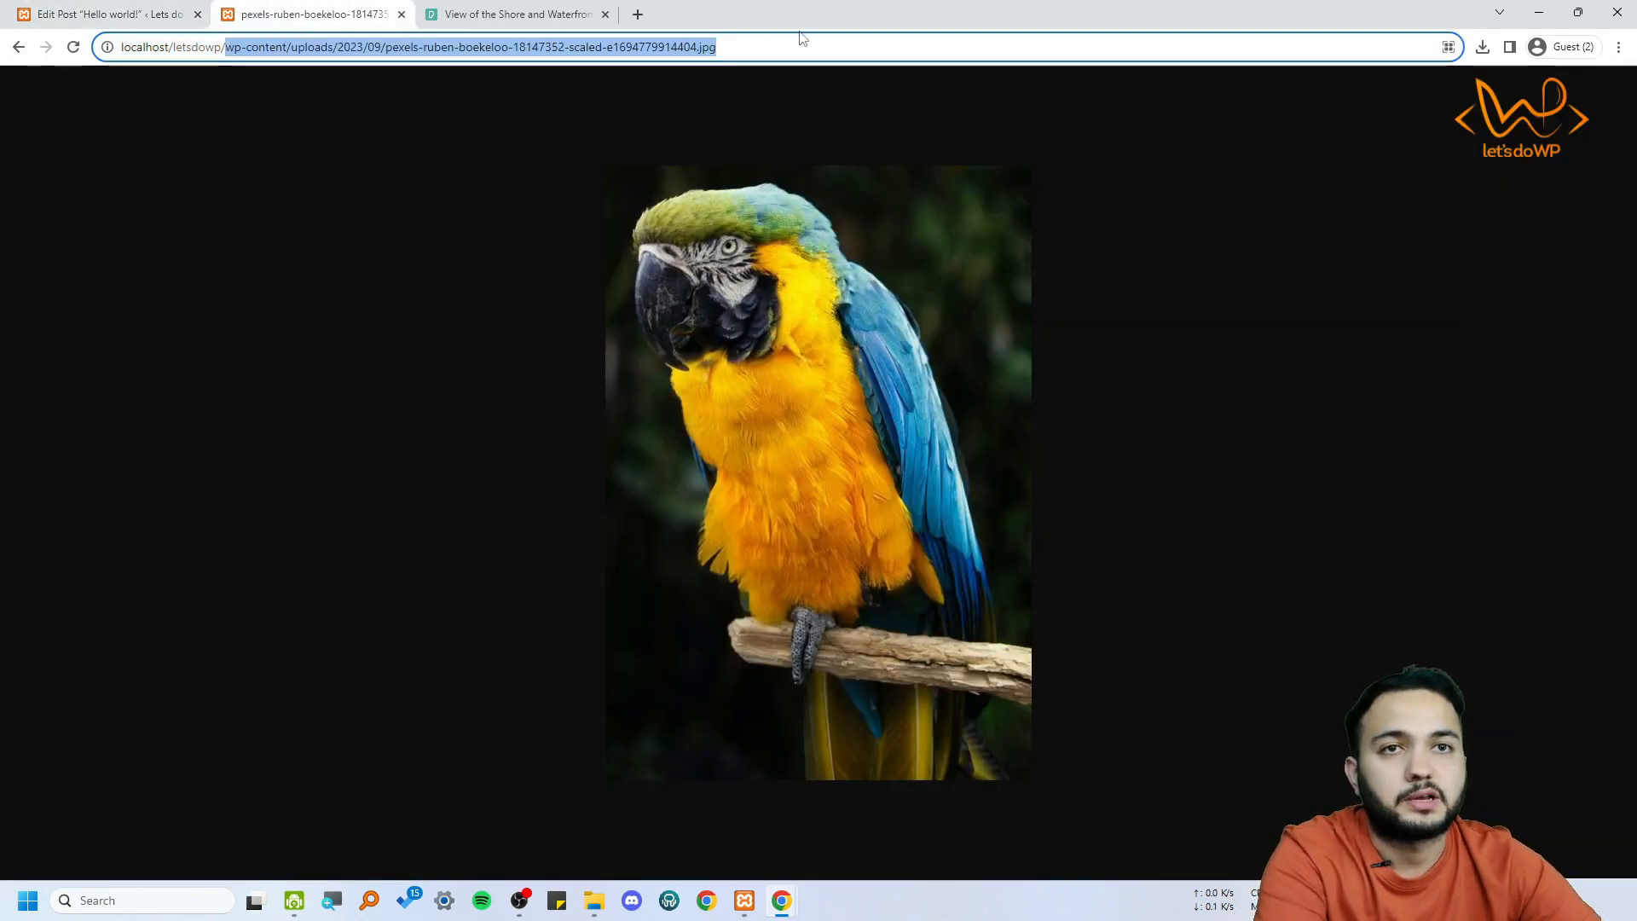
{"action": "left_click", "coordinate": [287, 46]}
{"action": "left_click_drag", "start_coordinate": [226, 47], "coordinate": [1144, 51]}
{"action": "type", "text": "wp-admin"}
{"action": "key", "text": "Return"}
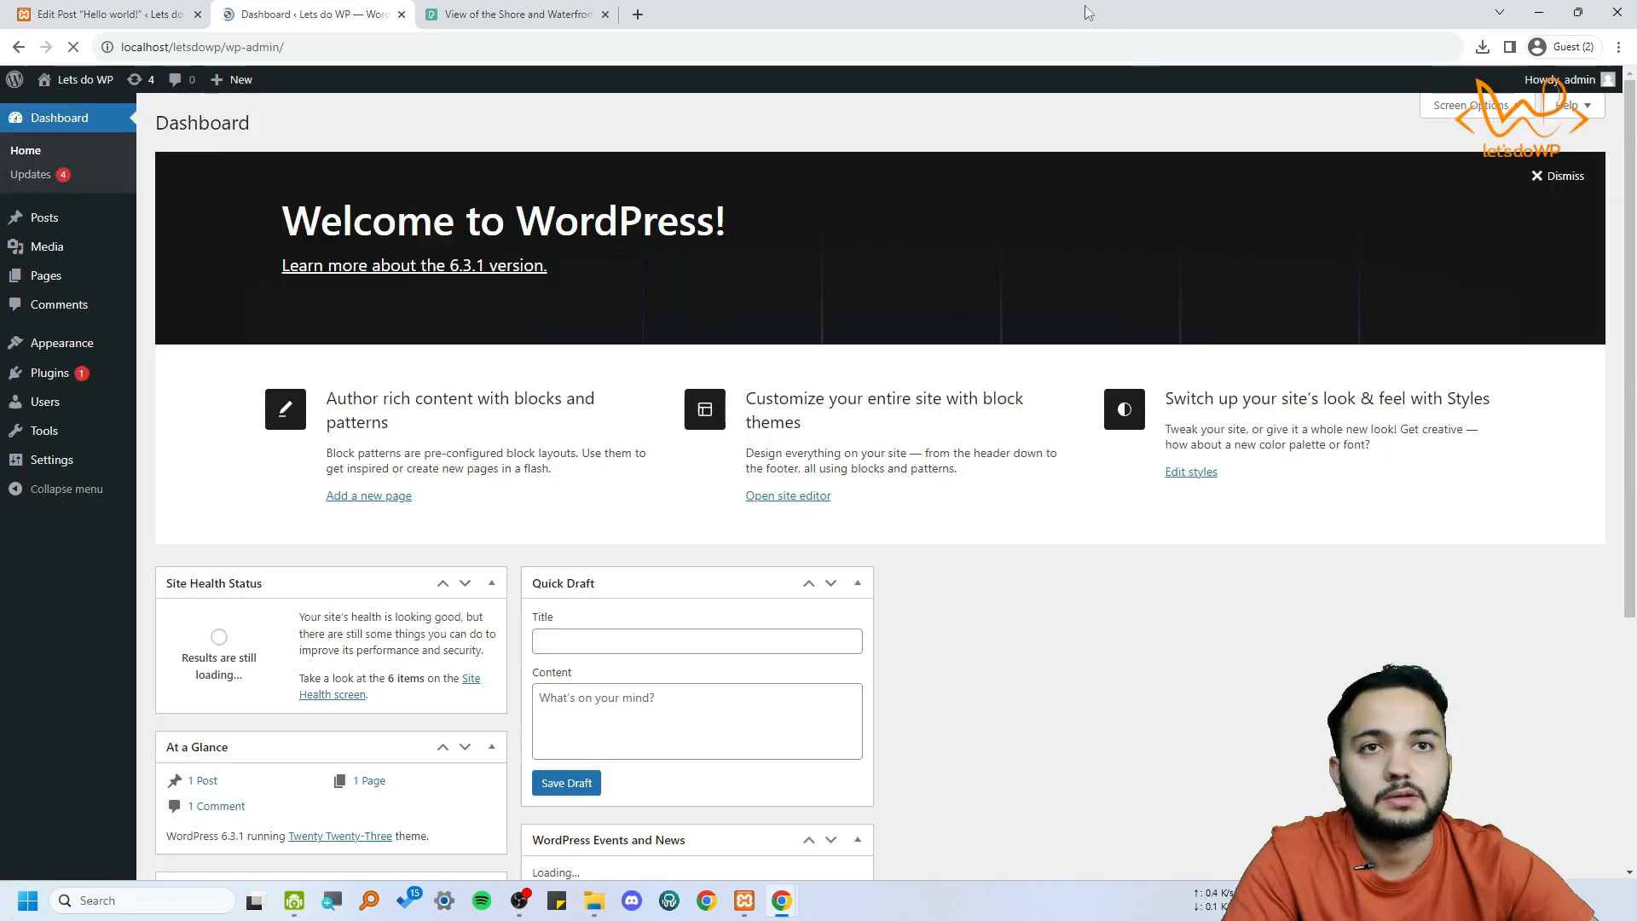
Copy the parrot image's file URL from its attachment details in the Media Library
{"action": "left_click", "coordinate": [68, 253]}
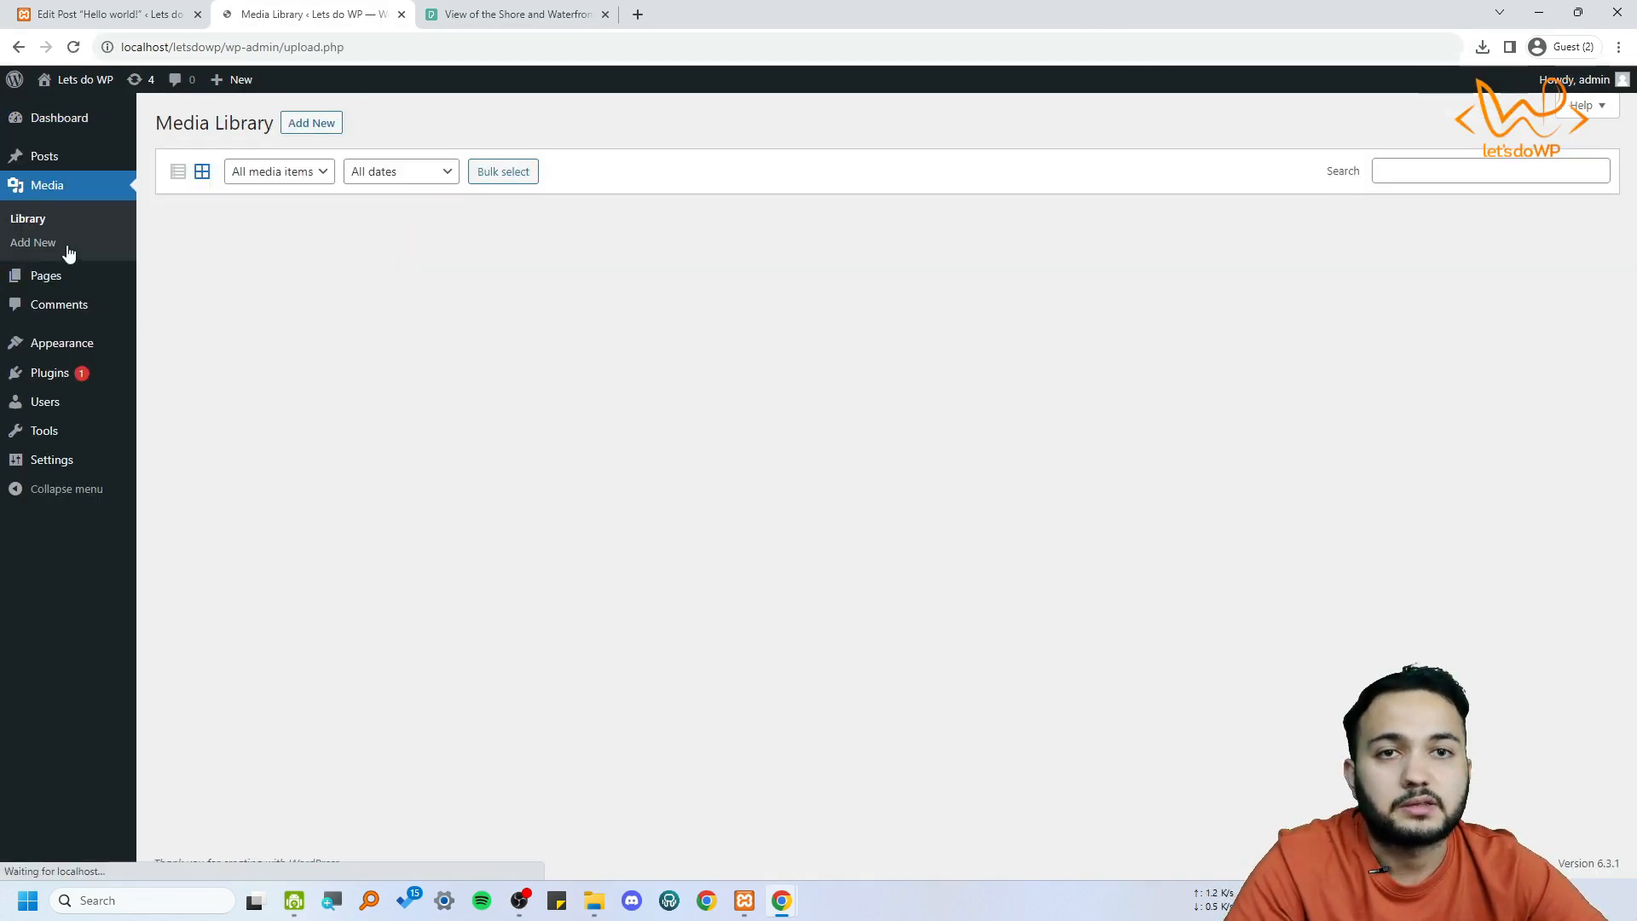
{"action": "left_click", "coordinate": [324, 308]}
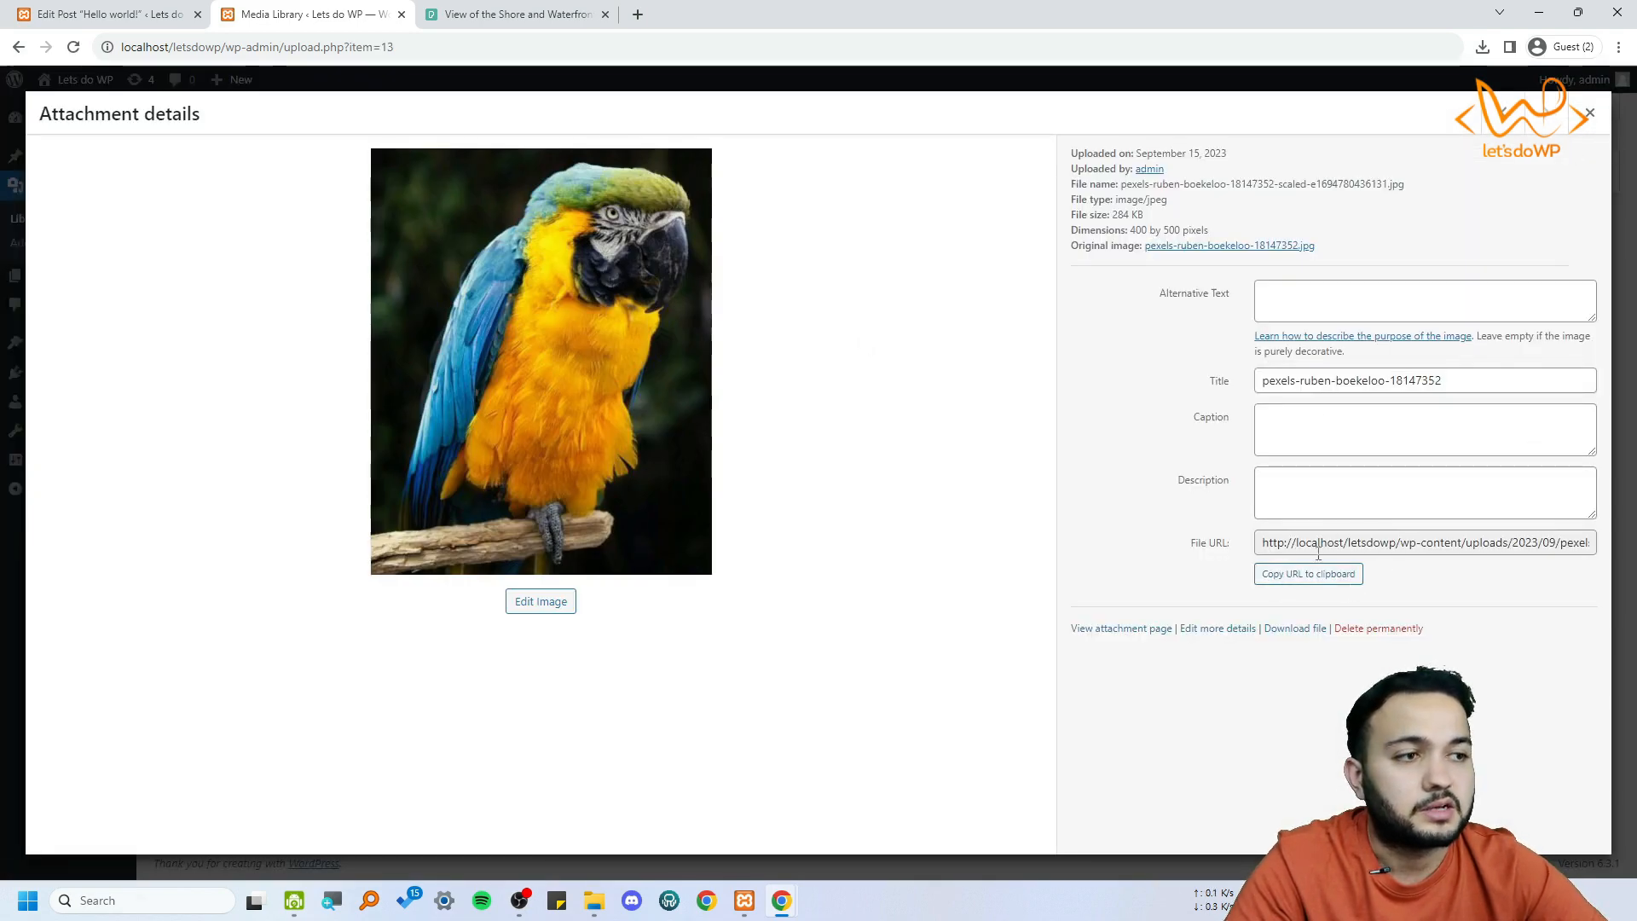
{"action": "left_click", "coordinate": [1349, 579]}
Insert the parrot image into the post's new Image block from the copied file URL
{"action": "left_click", "coordinate": [119, 15]}
{"action": "key", "text": "ctrl+v"}
{"action": "left_click", "coordinate": [719, 461]}
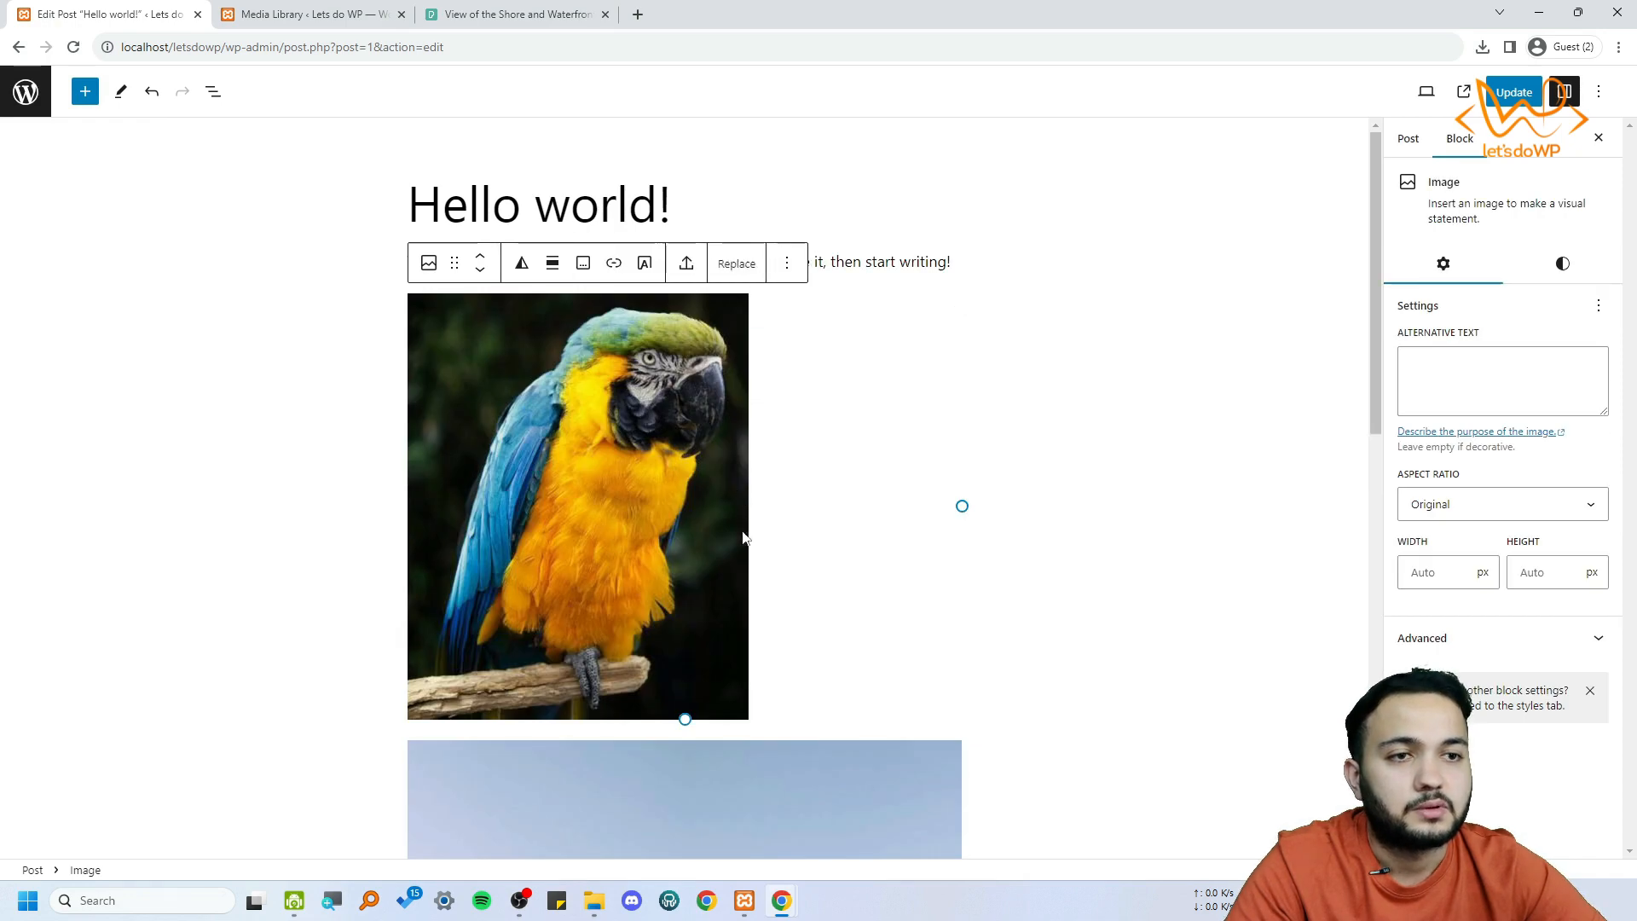
{"action": "scroll", "coordinate": [720, 500], "scroll_direction": "down", "scroll_amount": 5}
{"action": "scroll", "coordinate": [684, 541], "scroll_direction": "up", "scroll_amount": 5}
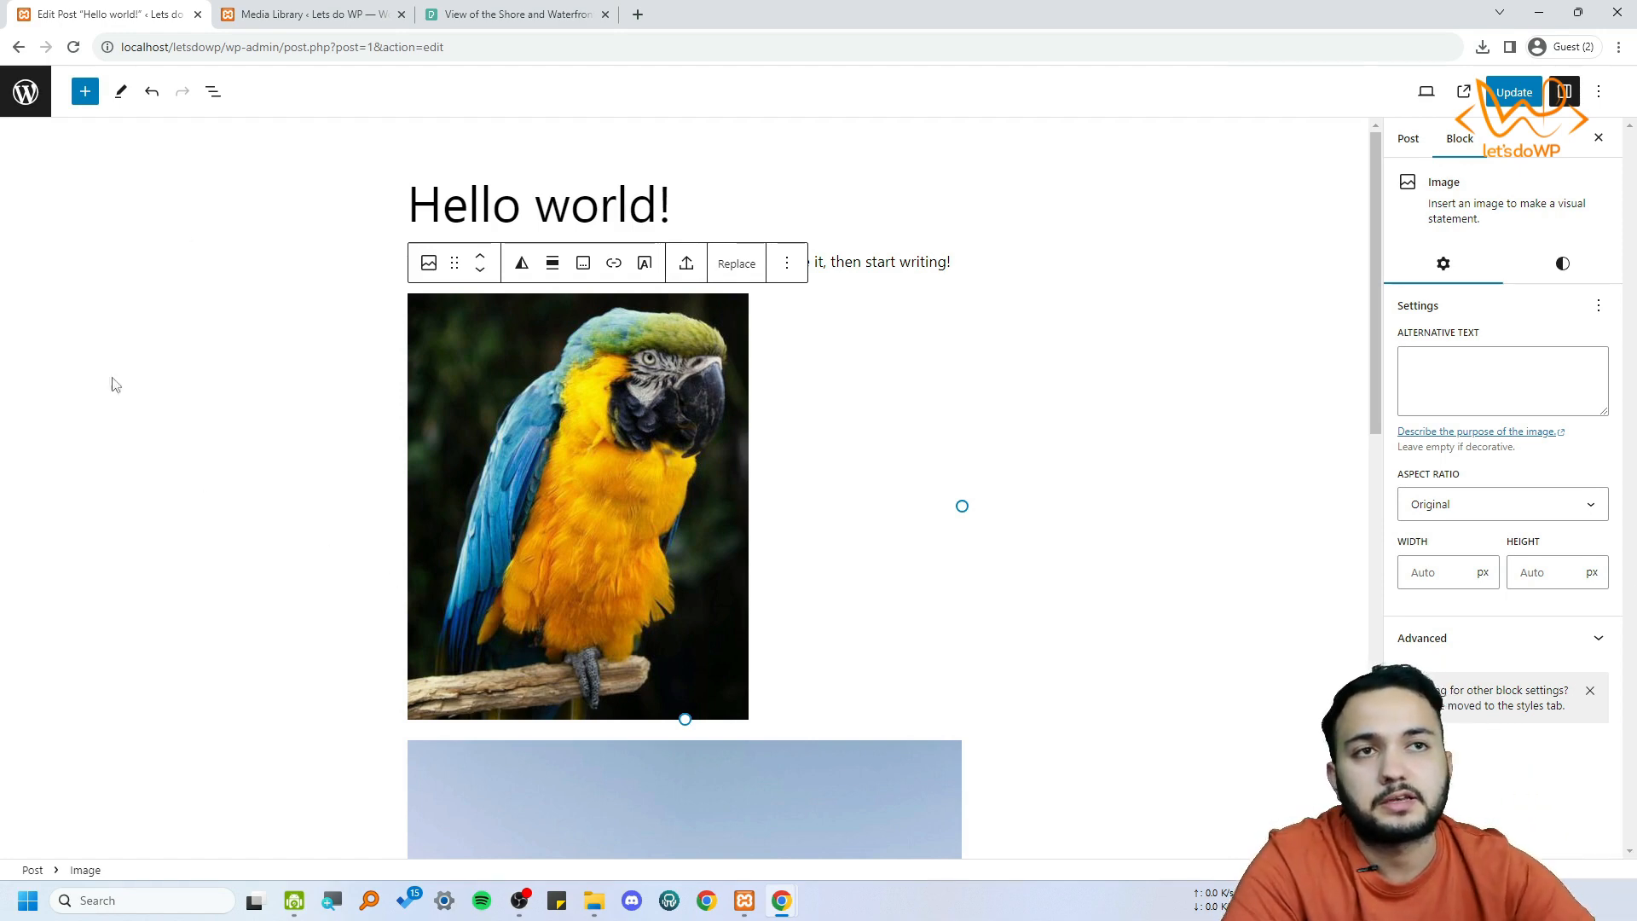
Copy the shore photo from its Pexels page
{"action": "left_click", "coordinate": [510, 15]}
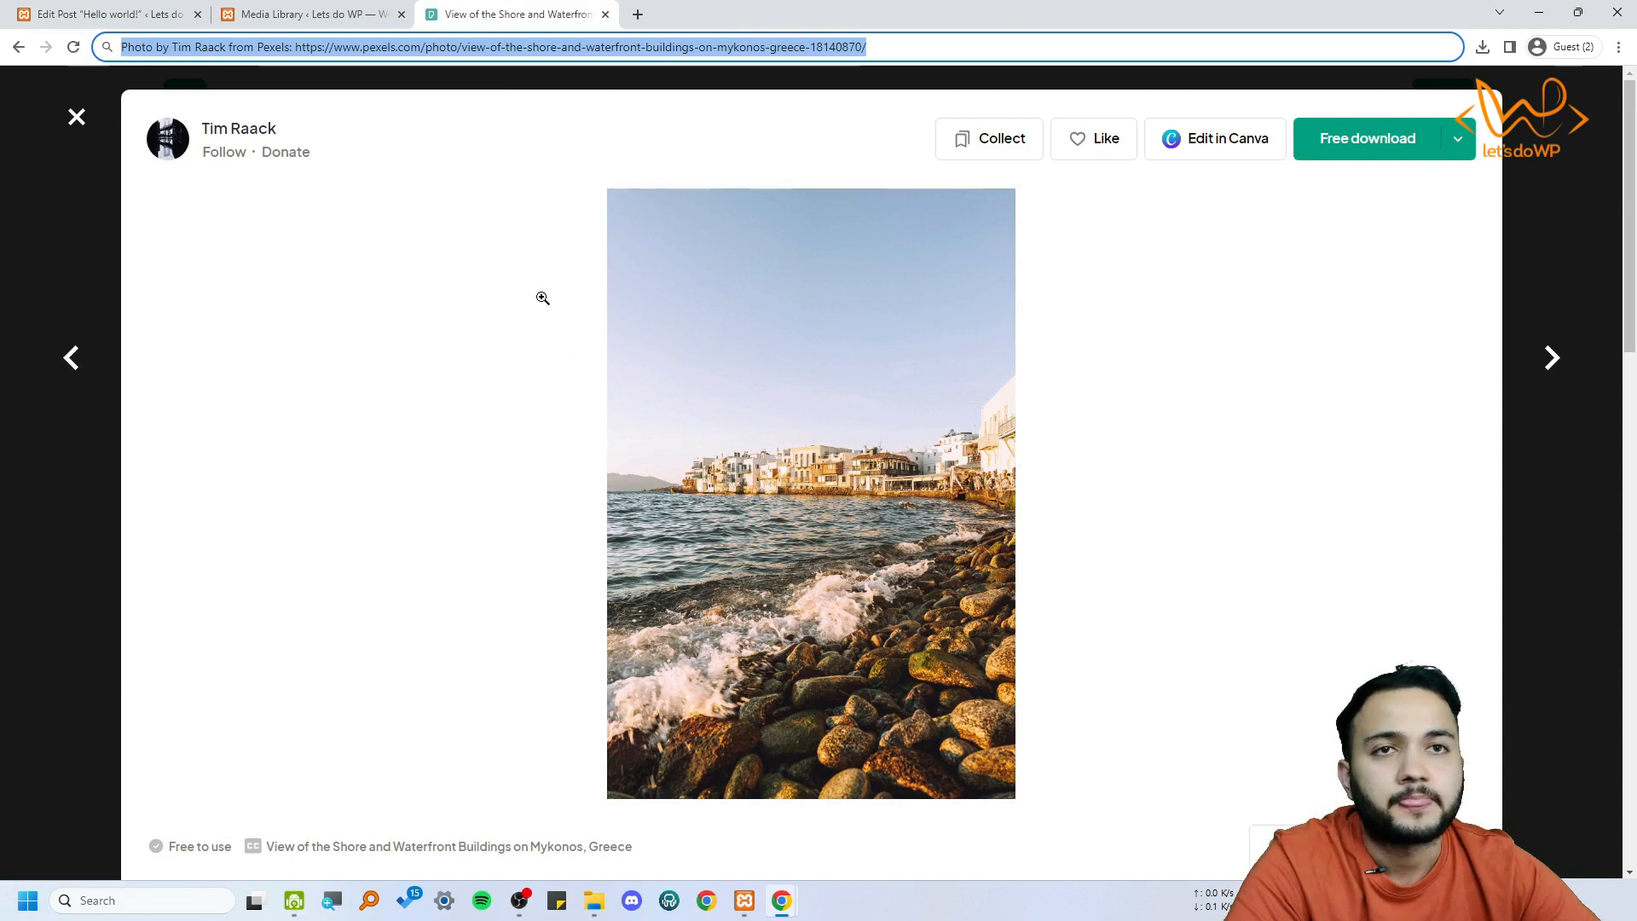
{"action": "left_click", "coordinate": [1114, 384]}
{"action": "left_click", "coordinate": [720, 308]}
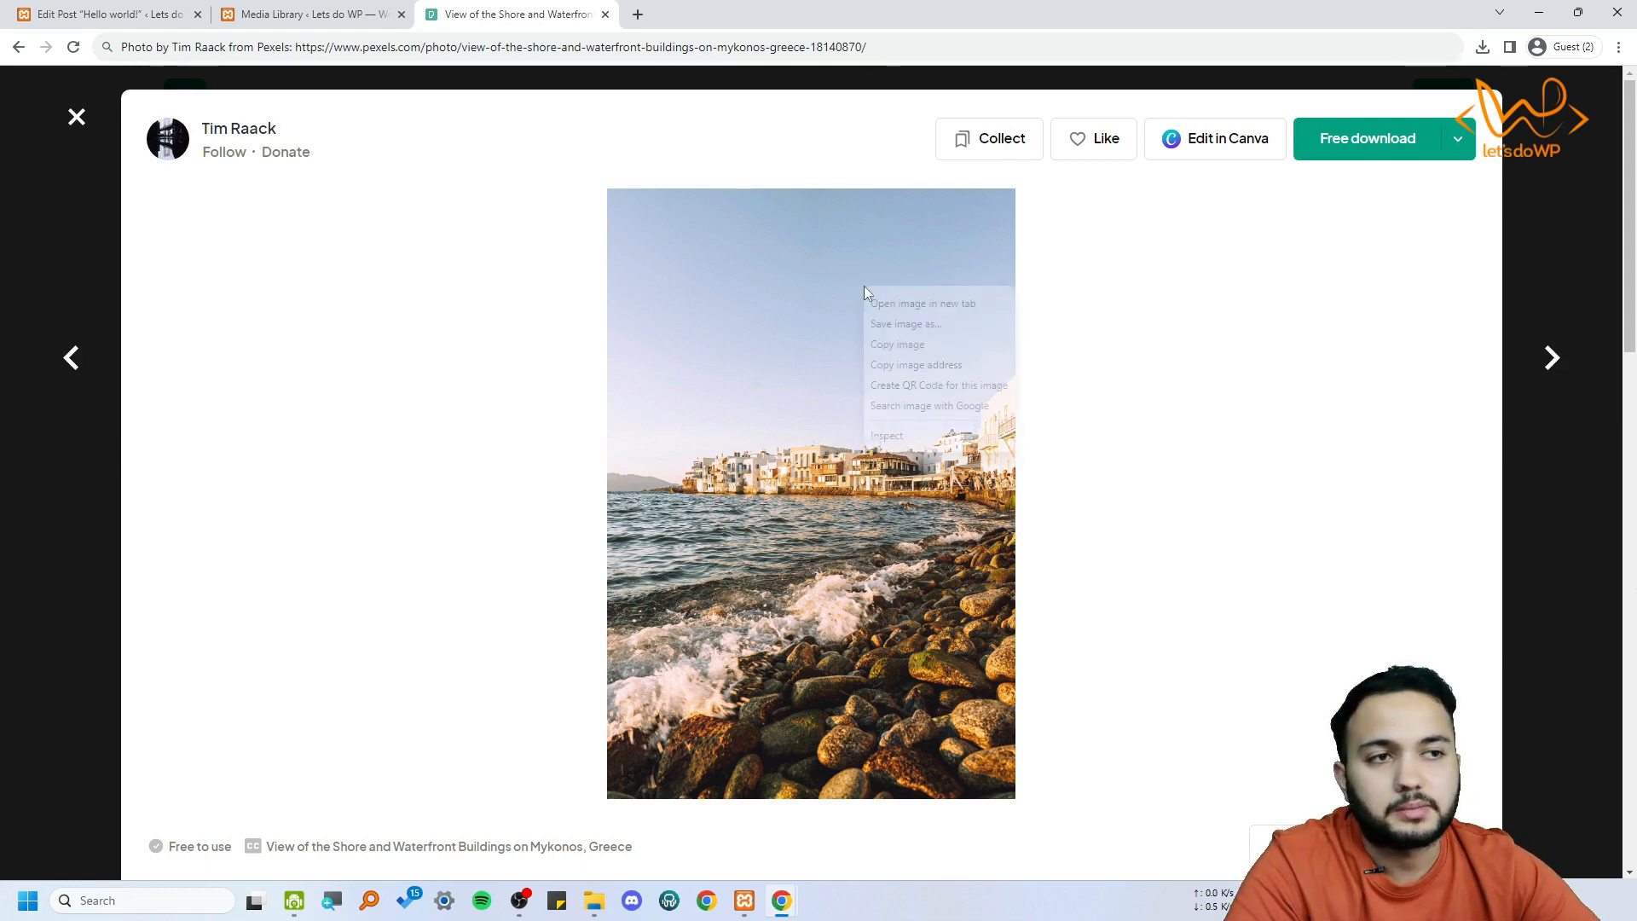
{"action": "left_click", "coordinate": [916, 344]}
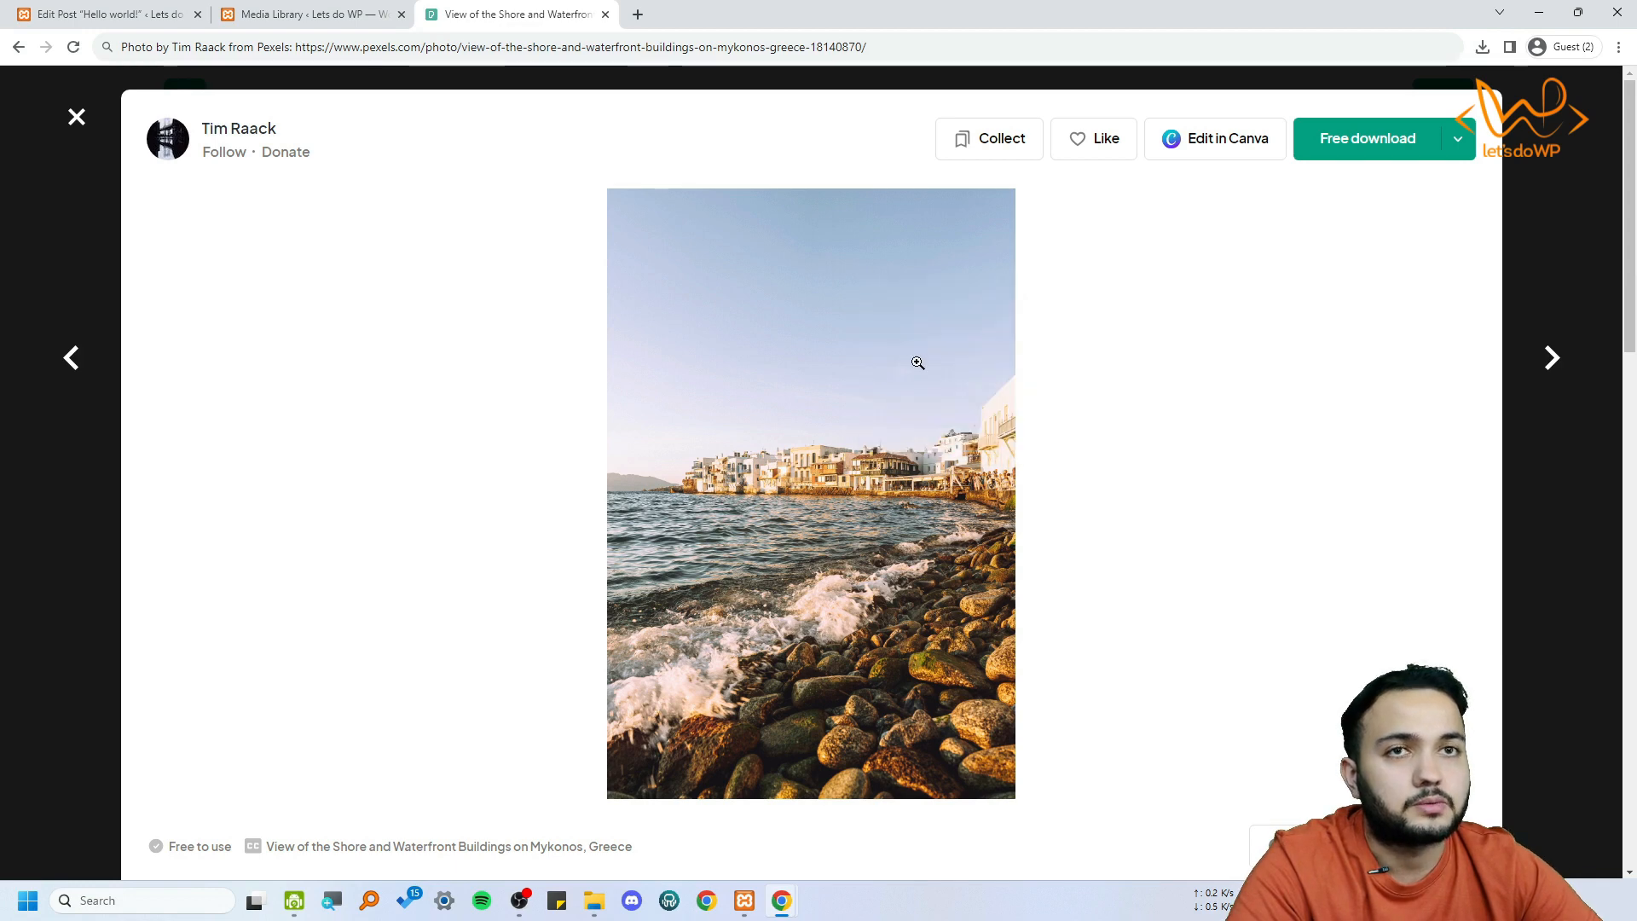
Add another Image block below the shore image in the post and choose to insert its image from a URL
{"action": "left_click", "coordinate": [102, 13]}
{"action": "left_click", "coordinate": [1008, 730]}
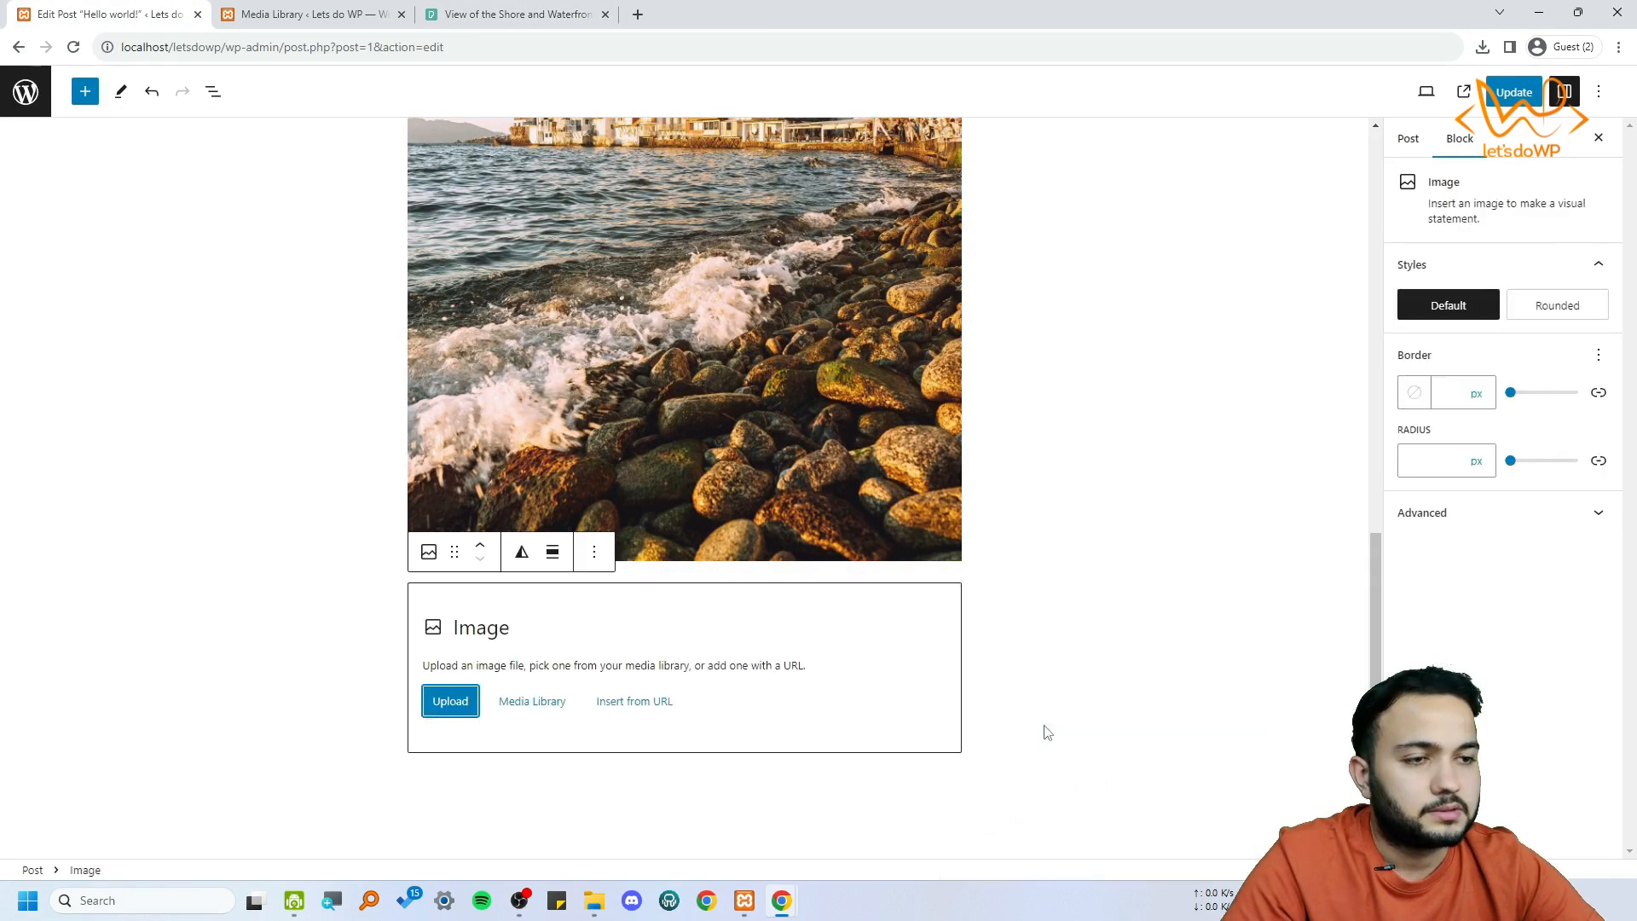
{"action": "left_click", "coordinate": [643, 704]}
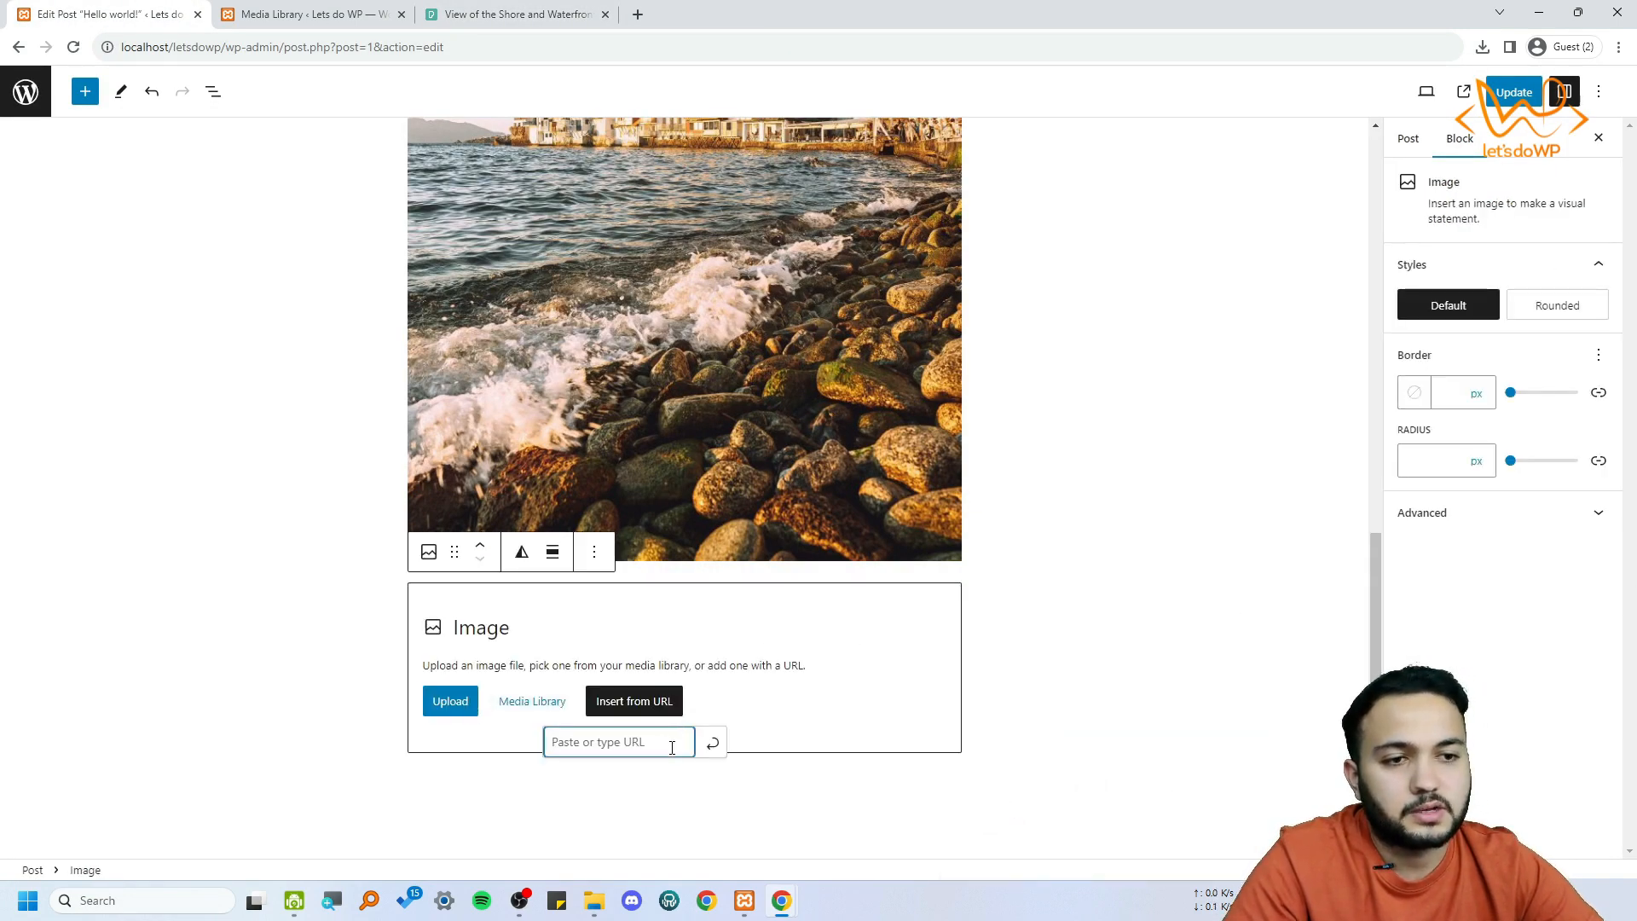
{"action": "left_click", "coordinate": [549, 14]}
{"action": "right_click", "coordinate": [727, 344]}
{"action": "left_click", "coordinate": [787, 405]}
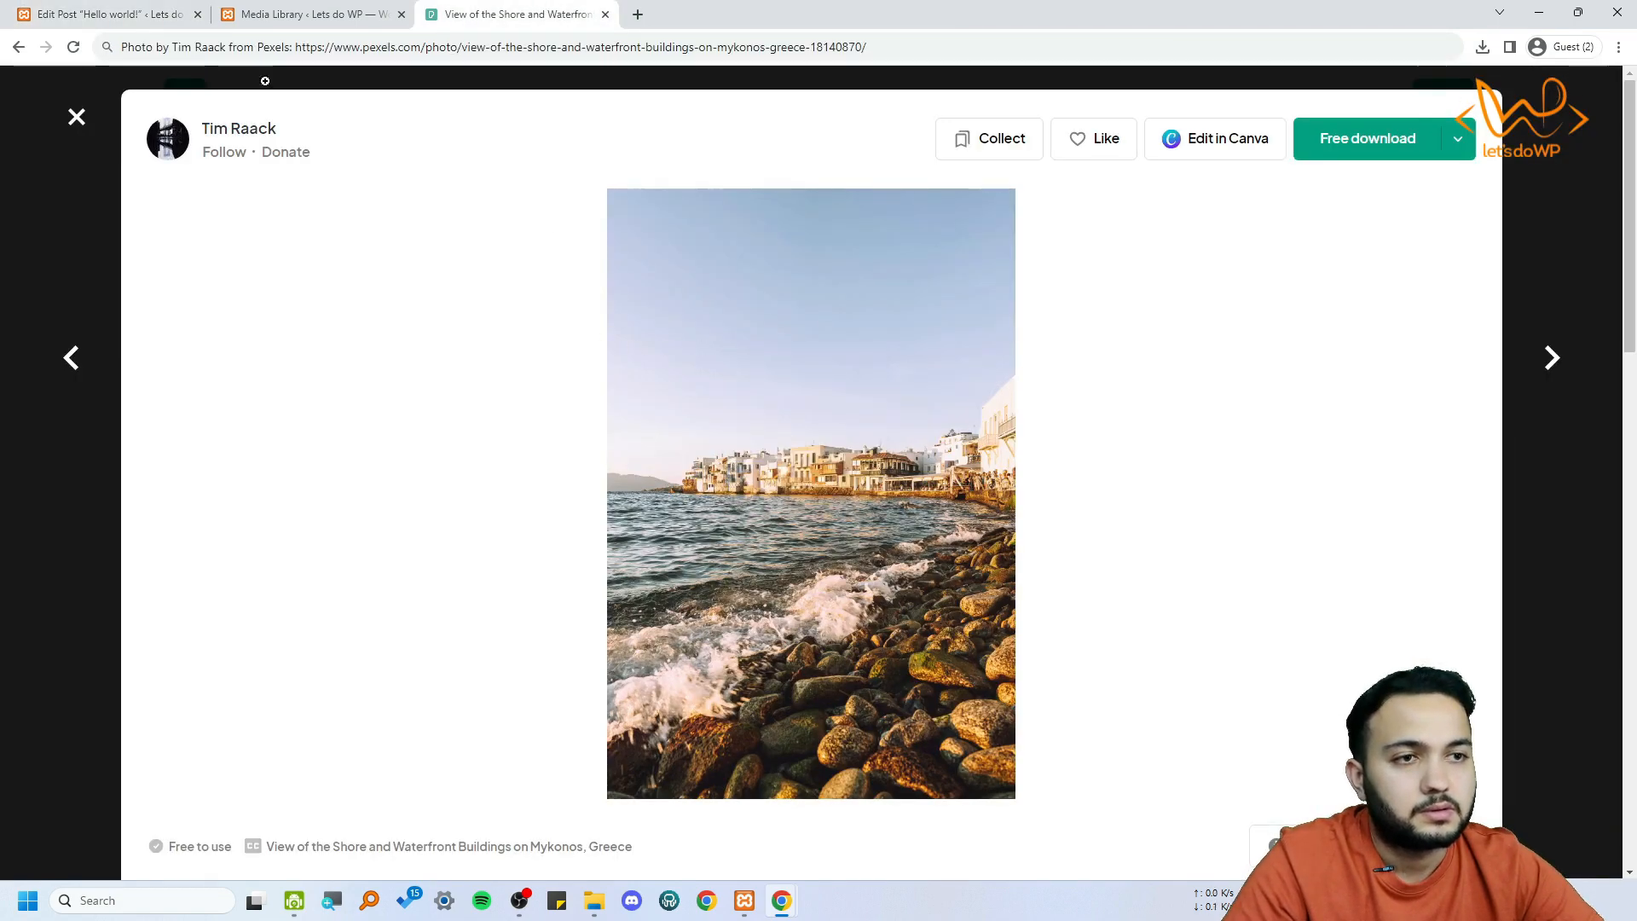
{"action": "right_click", "coordinate": [743, 556]}
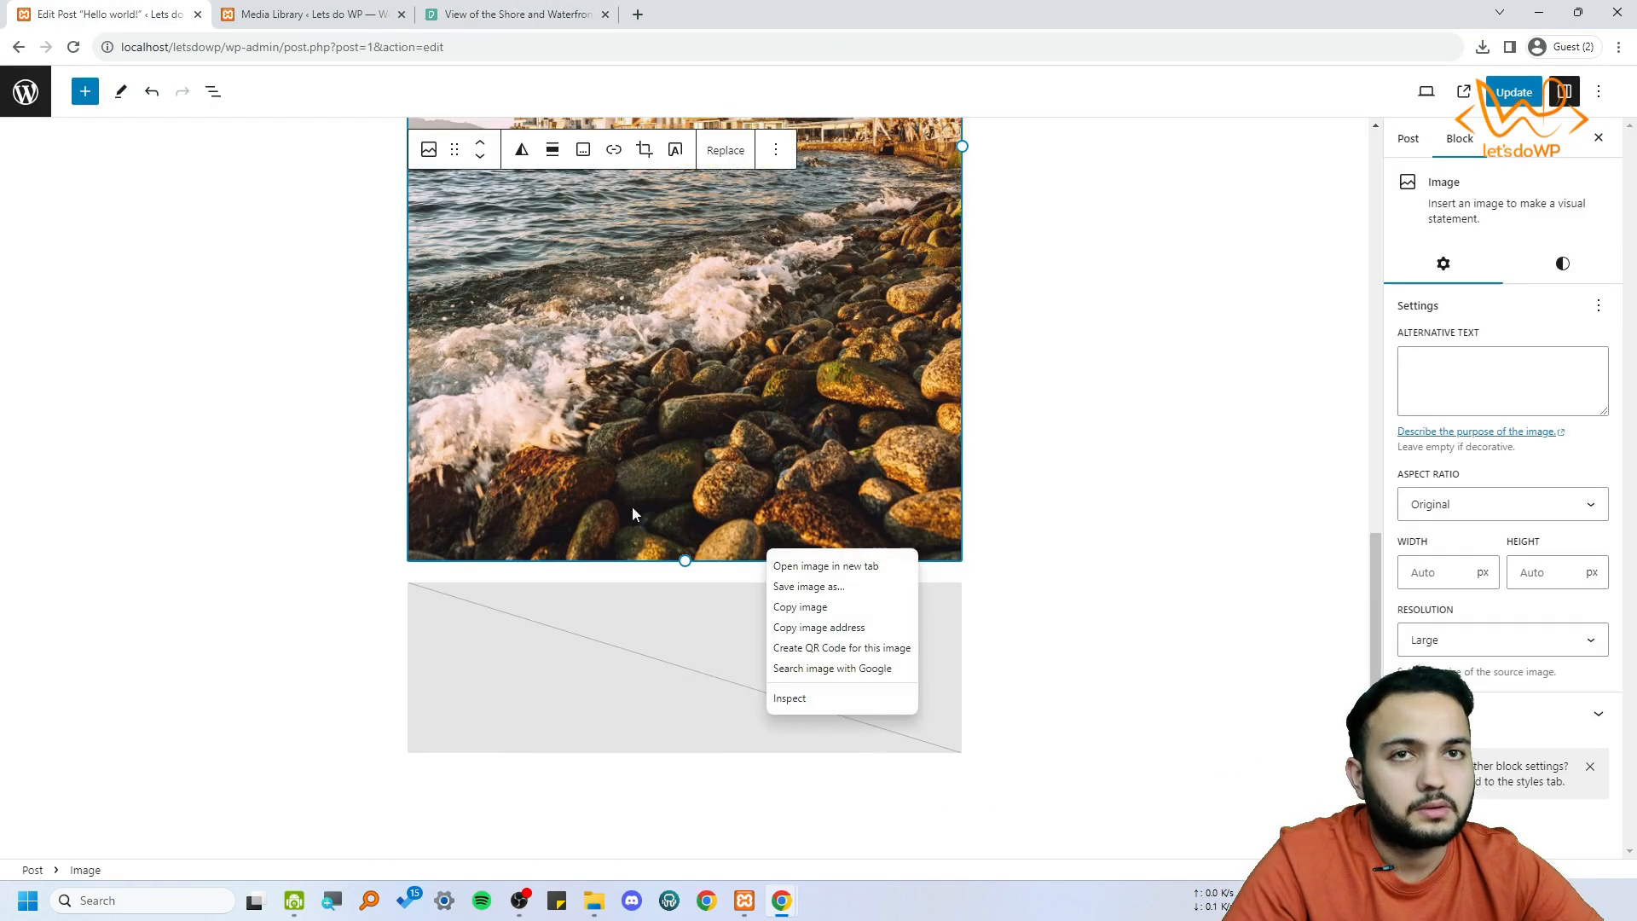
{"action": "left_click", "coordinate": [678, 692]}
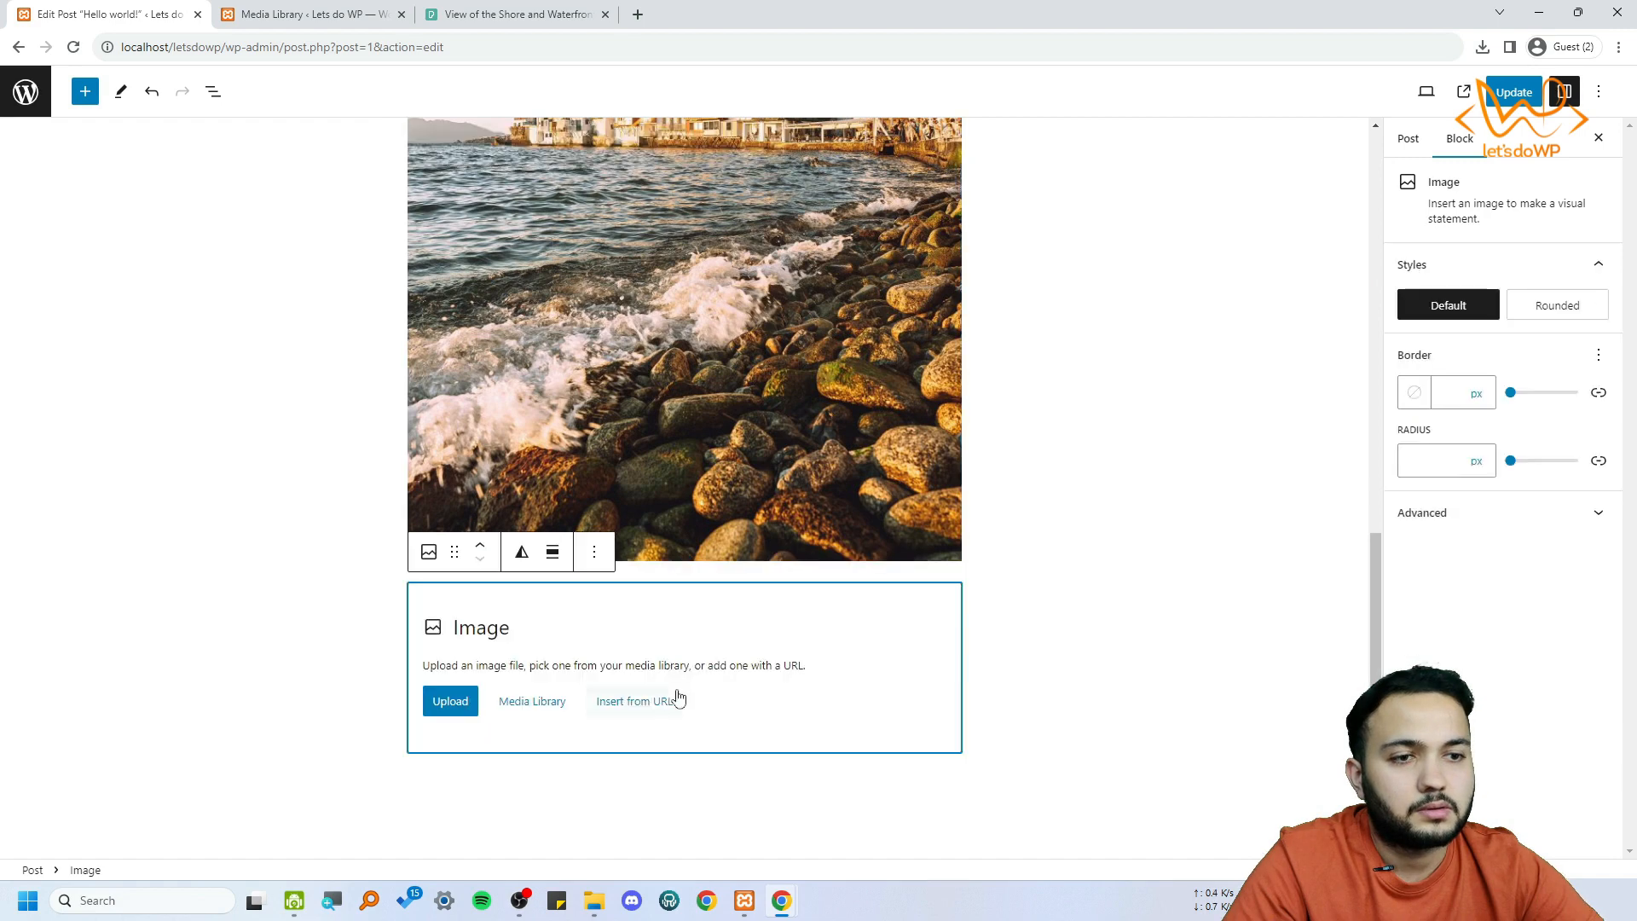
Copy the shore photo's image address from its Pexels page and insert the photo into the empty Image block from that URL
{"action": "left_click", "coordinate": [645, 709]}
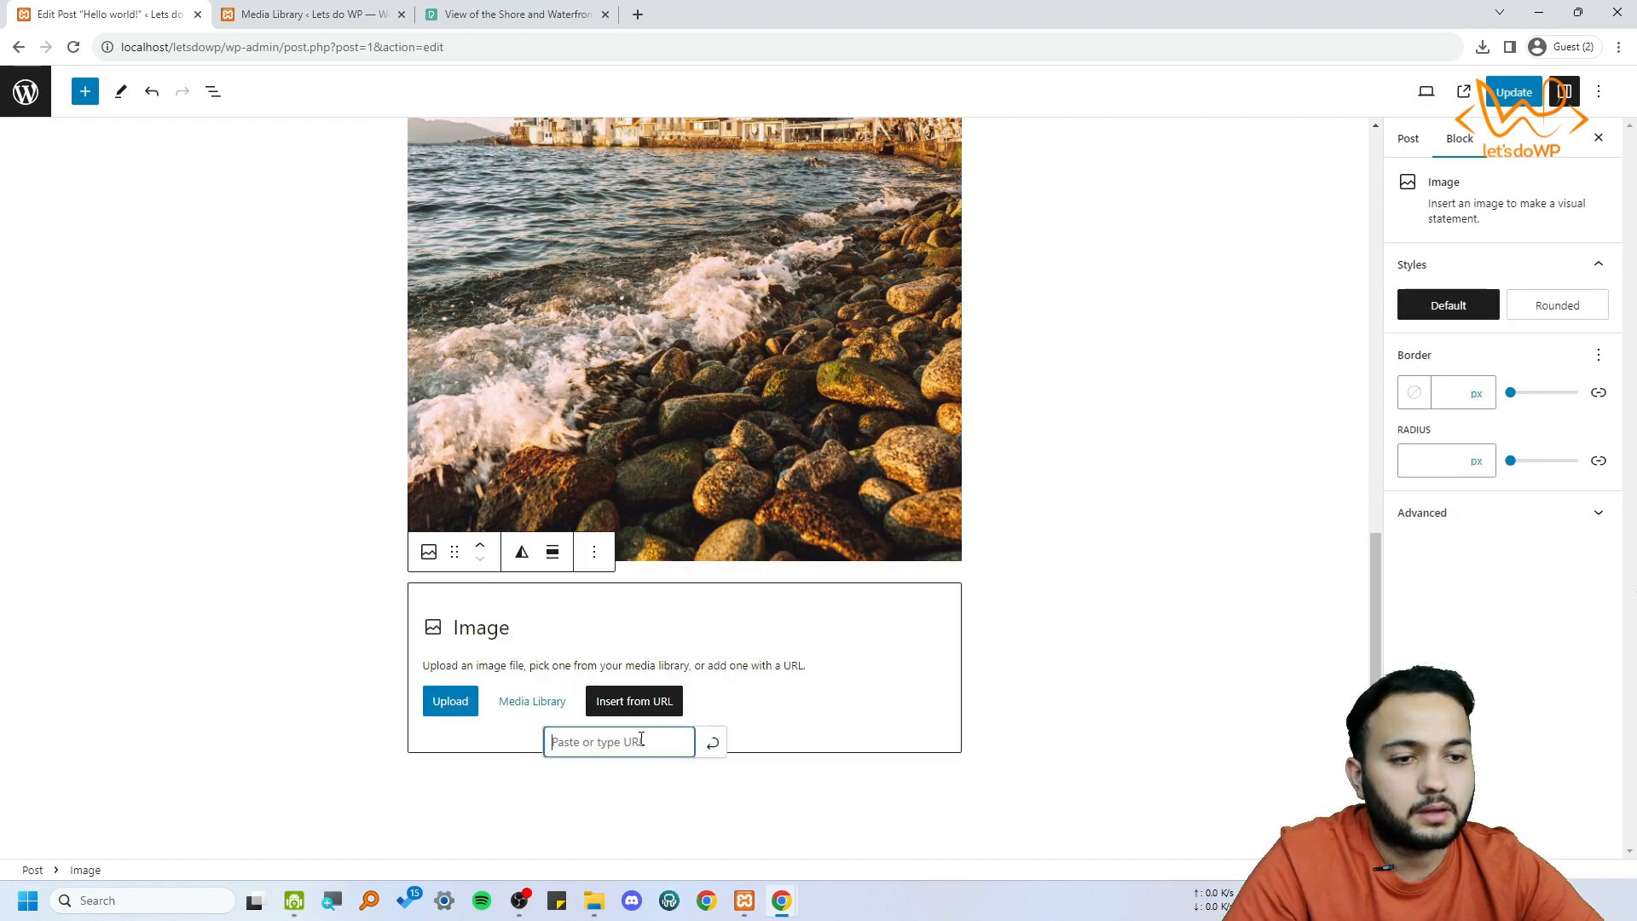
{"action": "left_click", "coordinate": [484, 12]}
{"action": "right_click", "coordinate": [704, 314]}
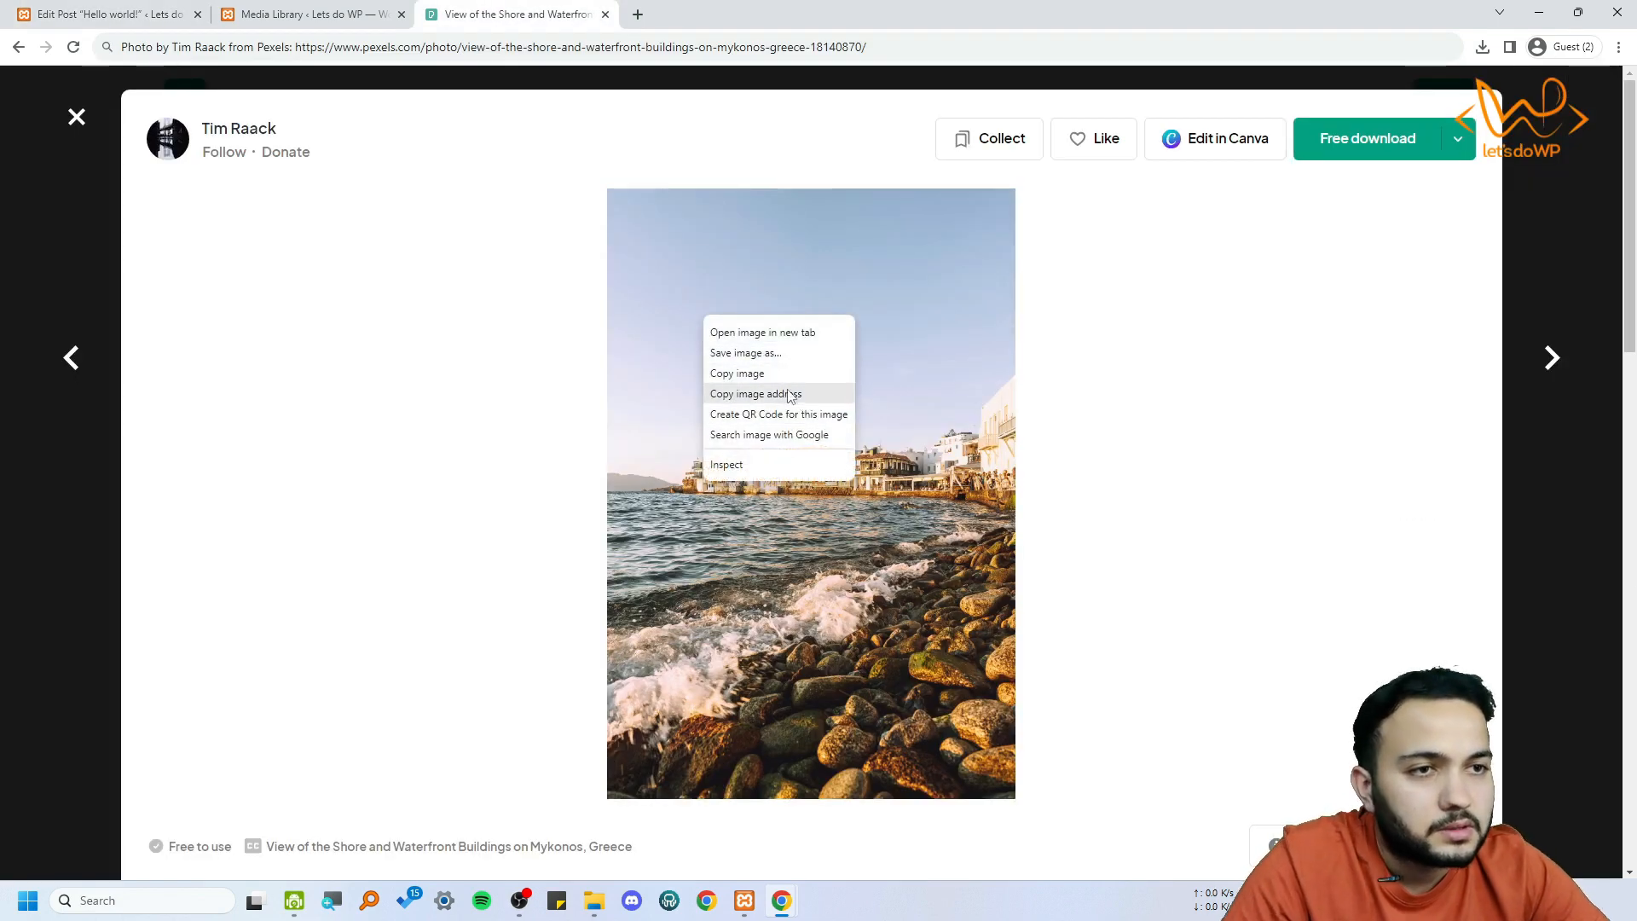
{"action": "left_click", "coordinate": [789, 394]}
{"action": "left_click", "coordinate": [102, 14]}
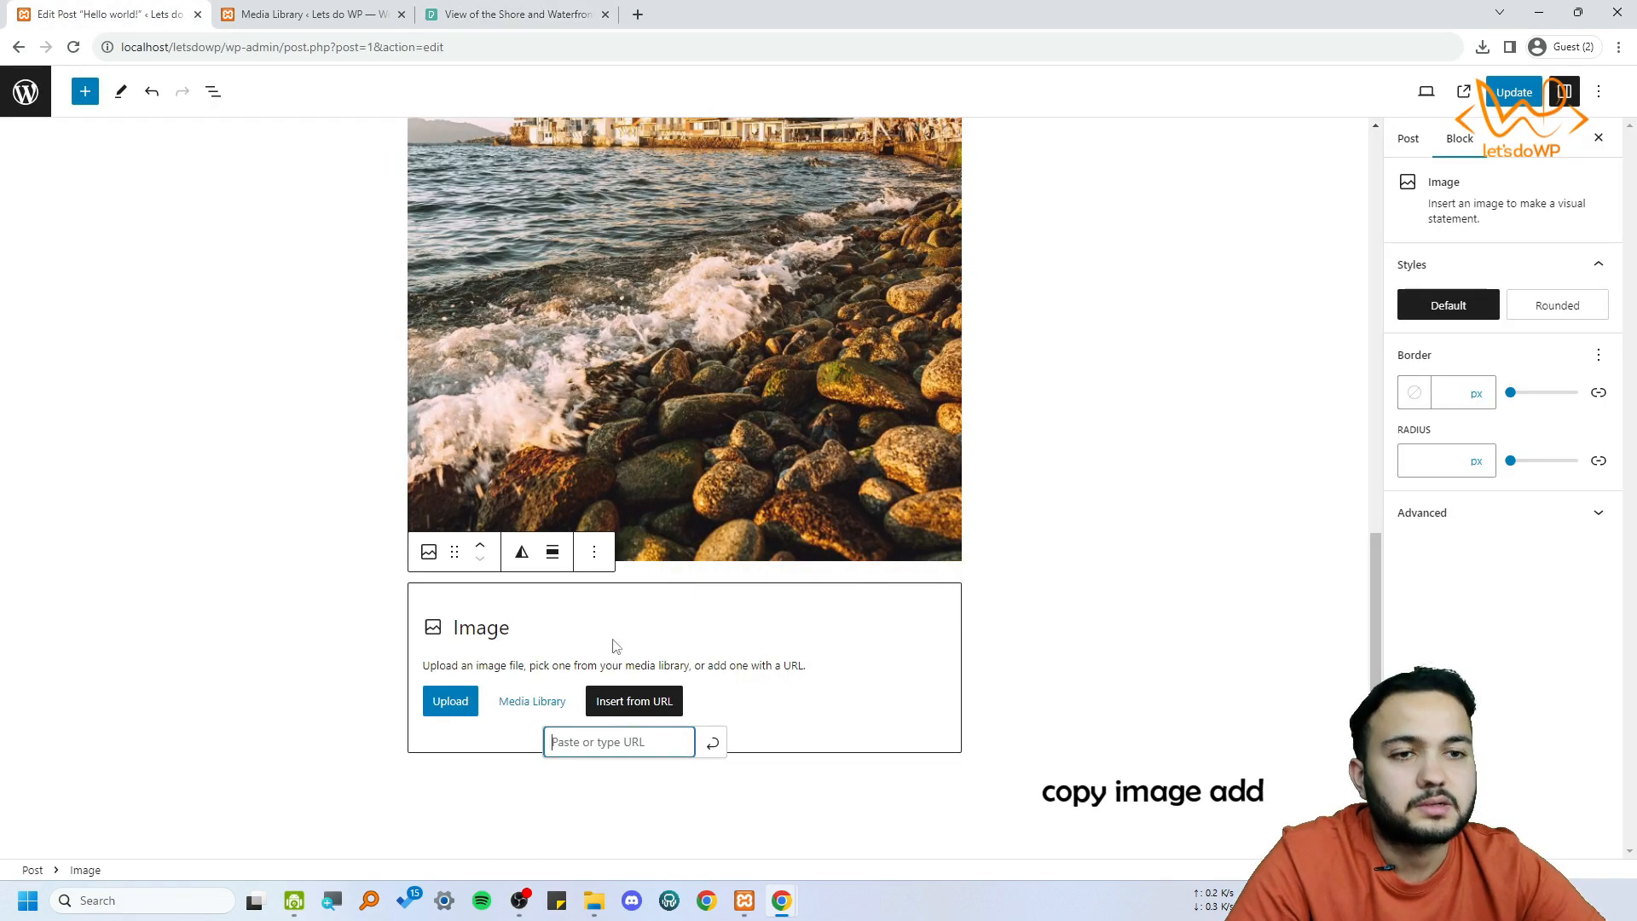
{"action": "key", "text": "ctrl+v"}
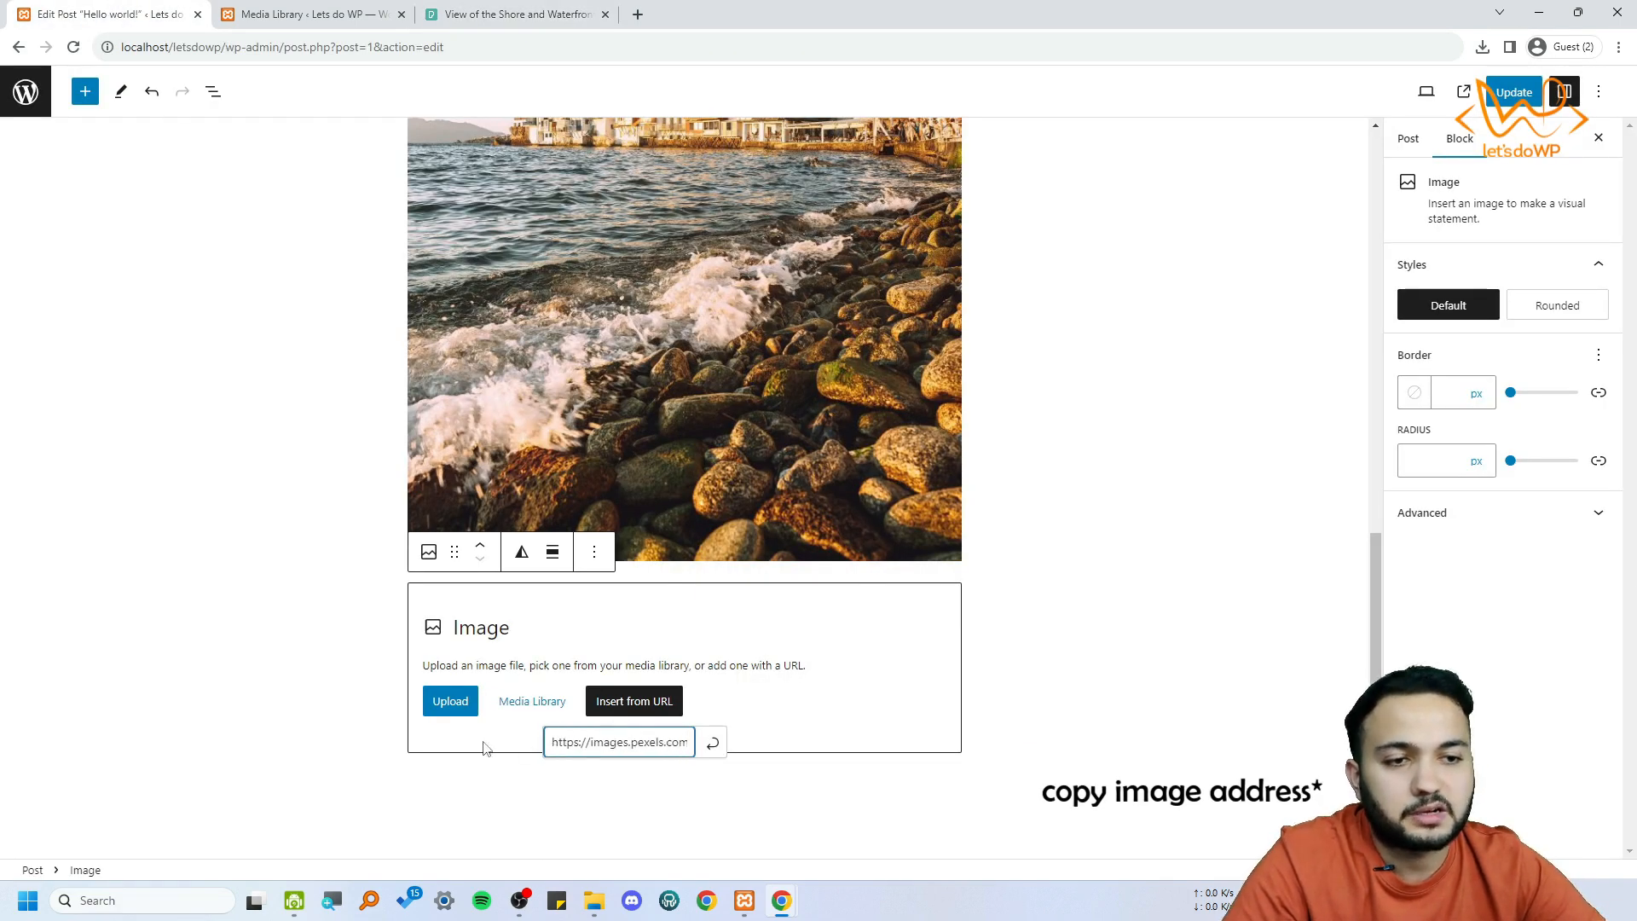
{"action": "left_click", "coordinate": [511, 14]}
{"action": "right_click", "coordinate": [754, 379]}
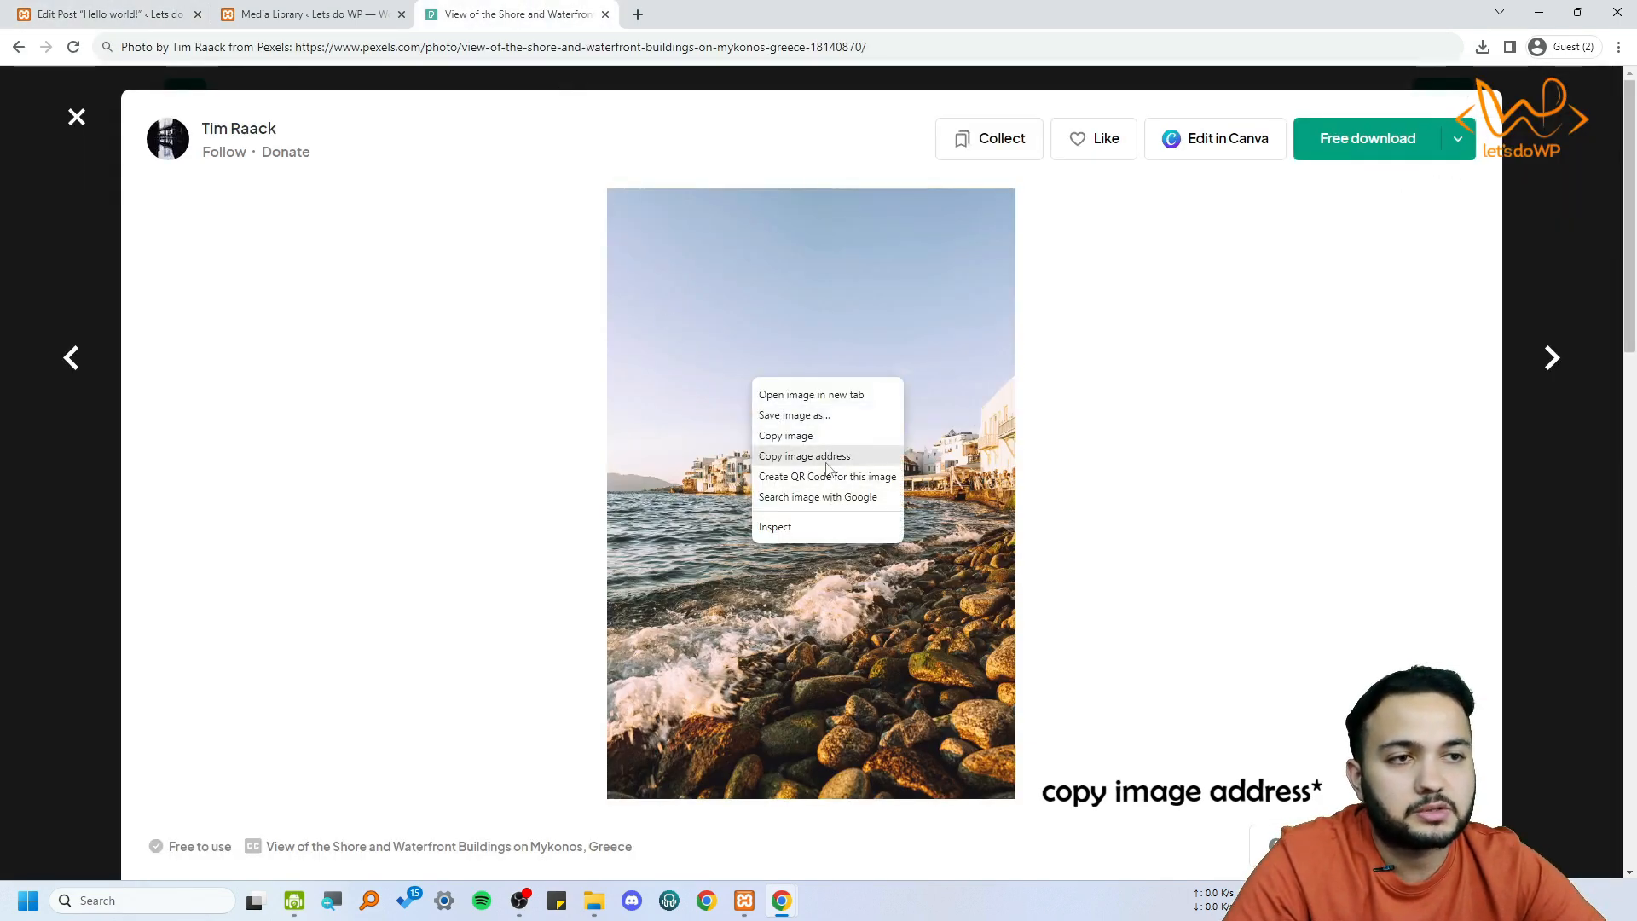
{"action": "left_click", "coordinate": [825, 462]}
{"action": "key", "text": "ctrl+1"}
{"action": "left_click", "coordinate": [714, 745]}
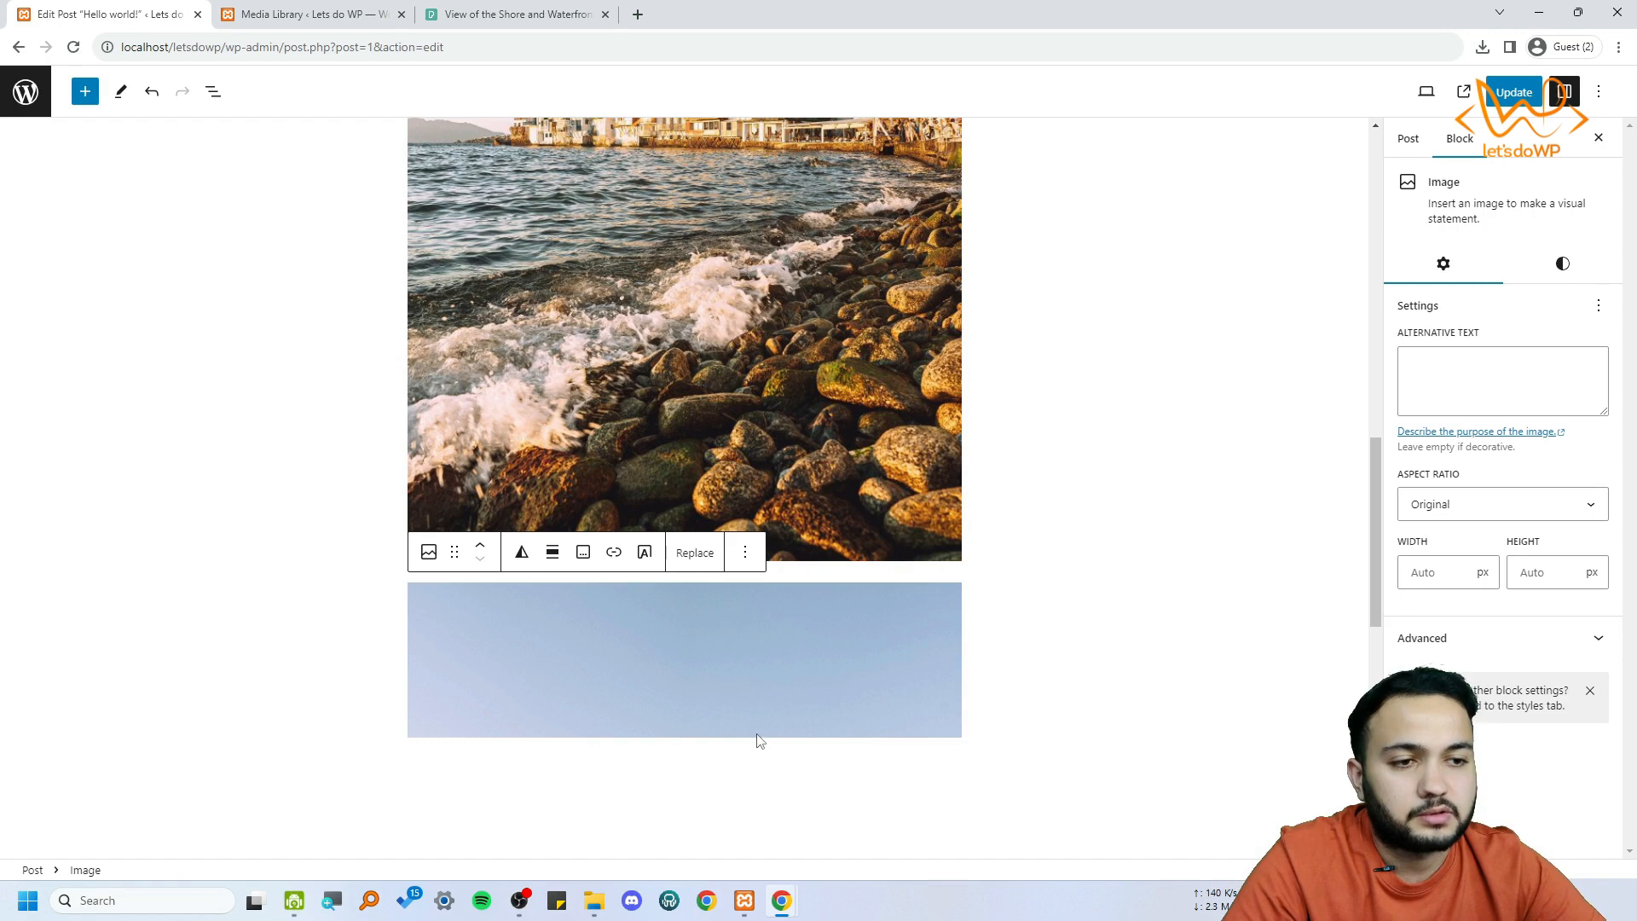
Compare the URL-inserted shore image at the end of the post with its Pexels original and check the refreshed Media Library
{"action": "scroll", "coordinate": [756, 725], "scroll_direction": "down", "scroll_amount": 3}
{"action": "scroll", "coordinate": [784, 605], "scroll_direction": "down", "scroll_amount": 5}
{"action": "scroll", "coordinate": [785, 588], "scroll_direction": "up", "scroll_amount": 6}
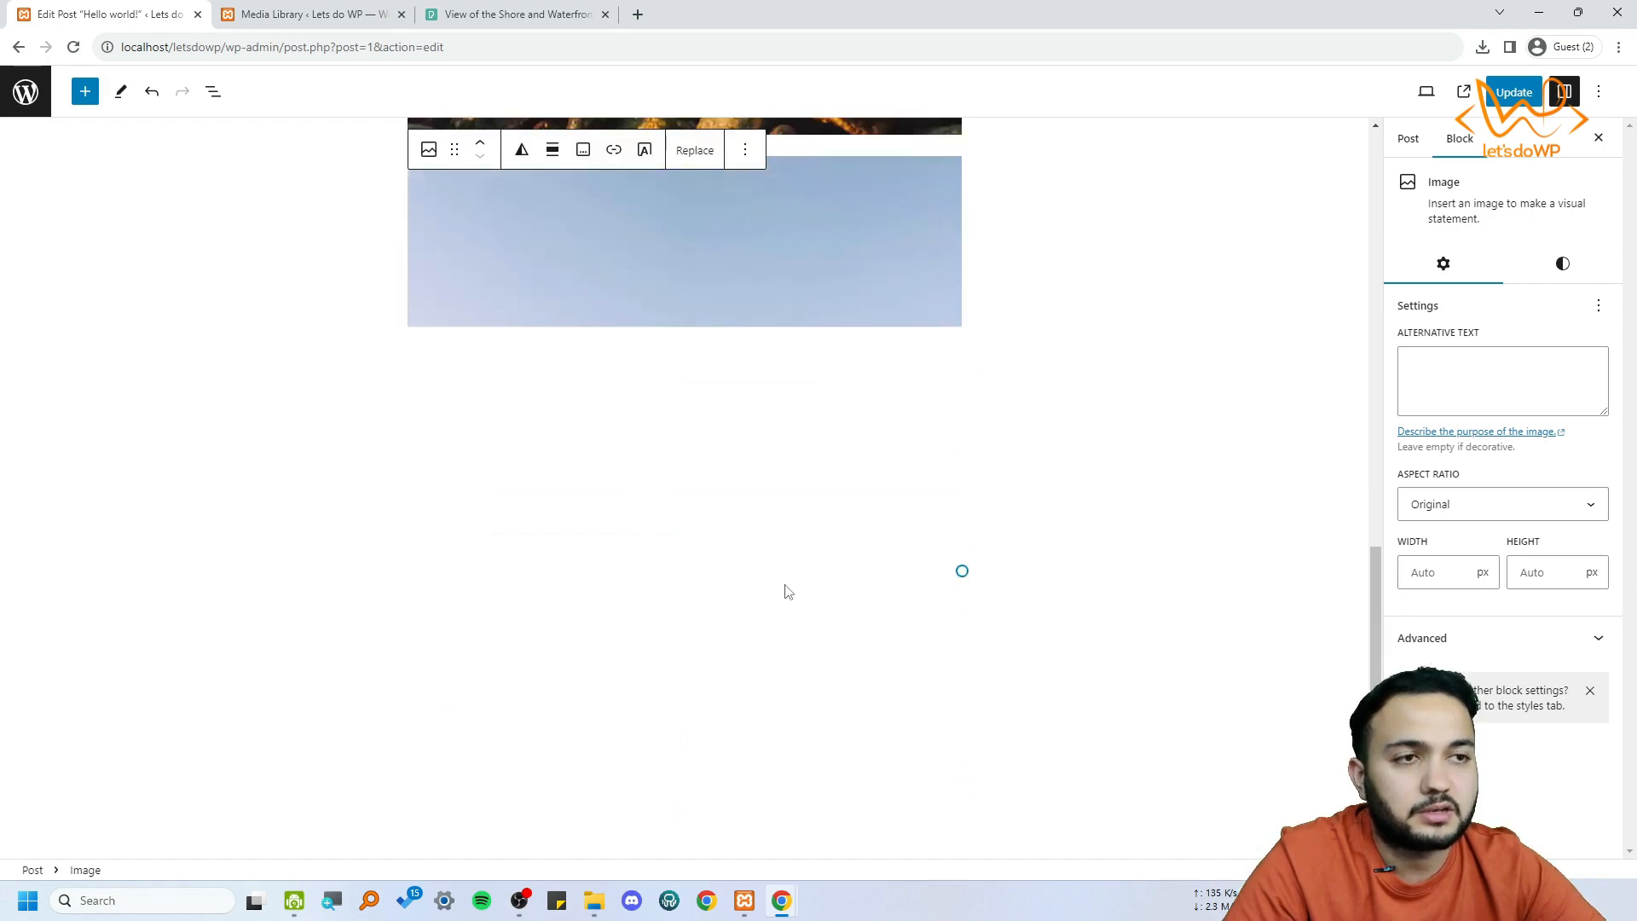
{"action": "scroll", "coordinate": [784, 589], "scroll_direction": "down", "scroll_amount": 2}
{"action": "scroll", "coordinate": [733, 517], "scroll_direction": "down", "scroll_amount": 1}
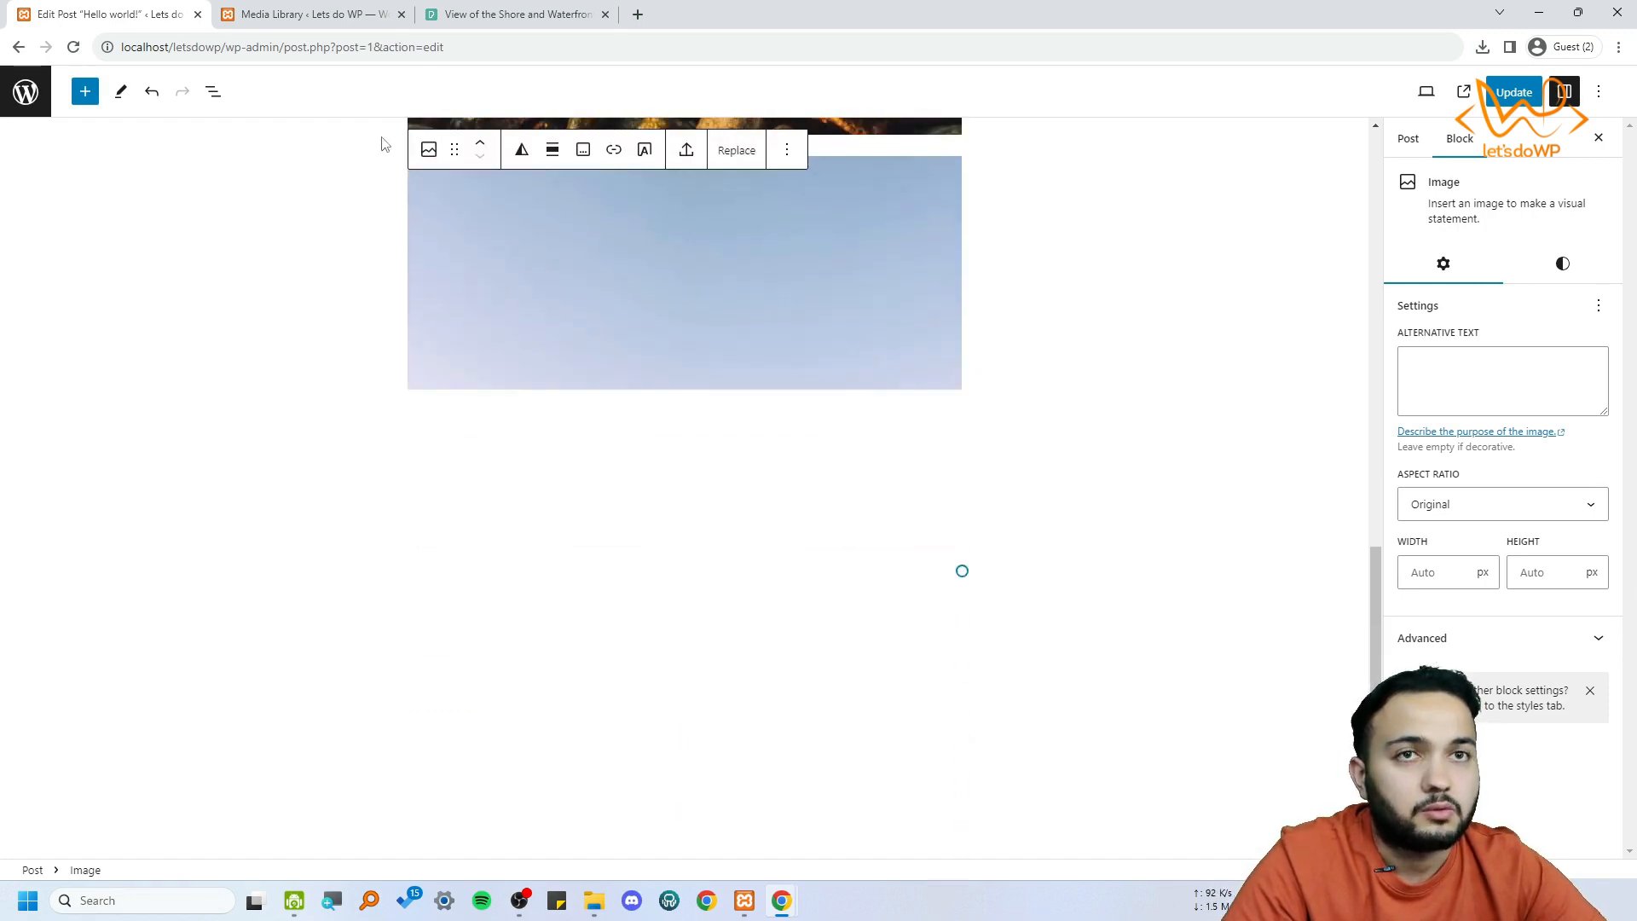
{"action": "left_click", "coordinate": [511, 14]}
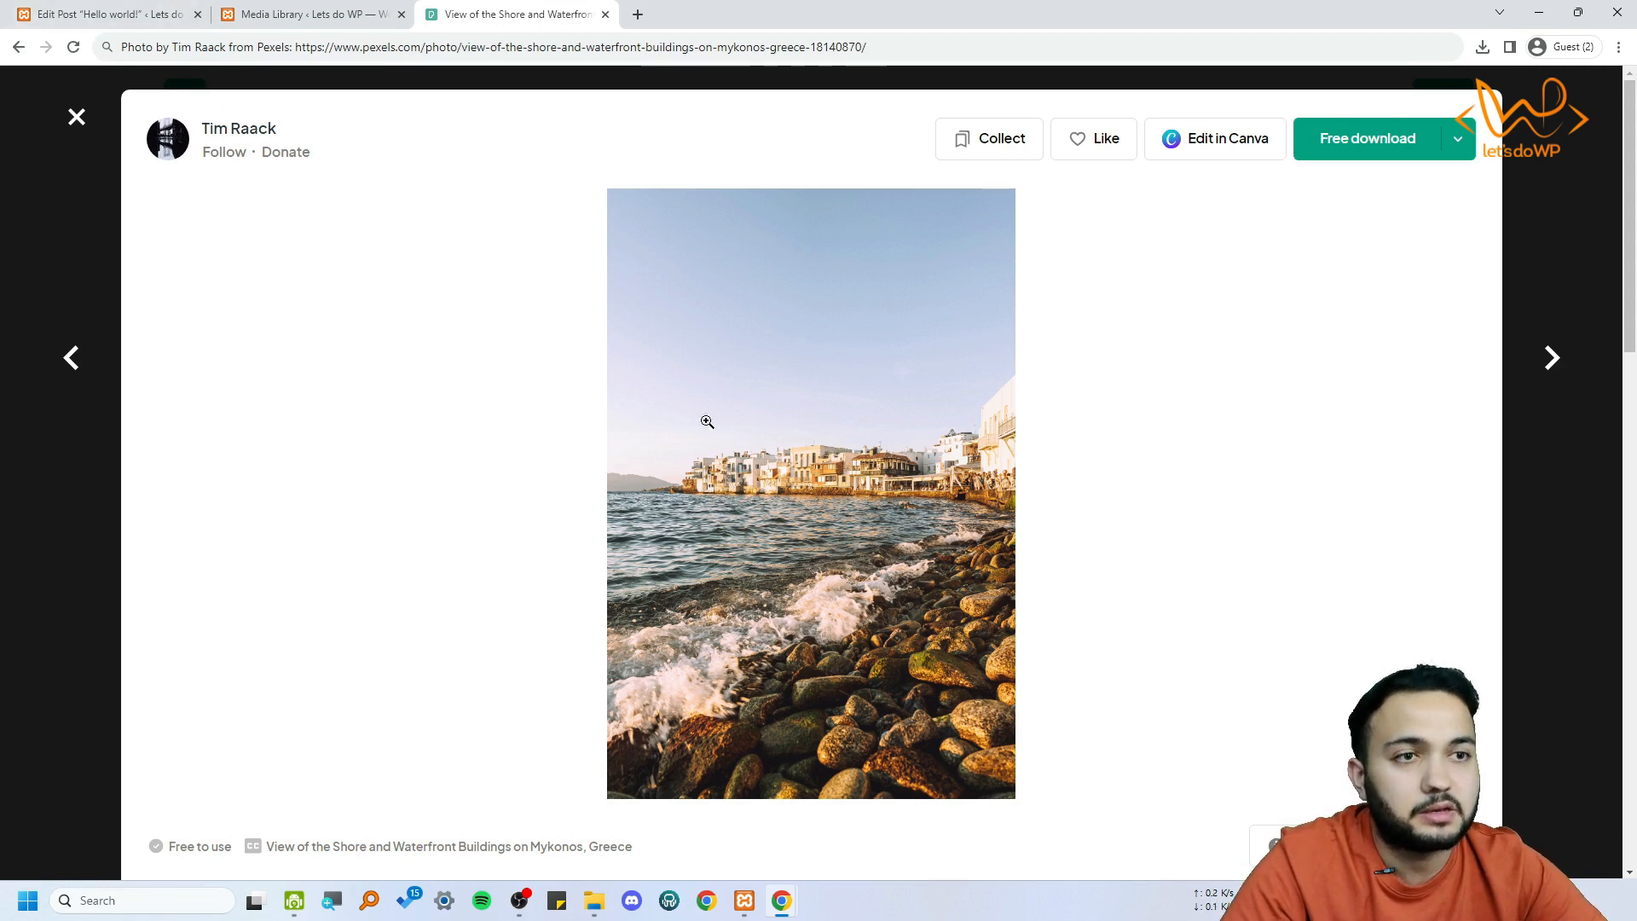
{"action": "left_click", "coordinate": [388, 19]}
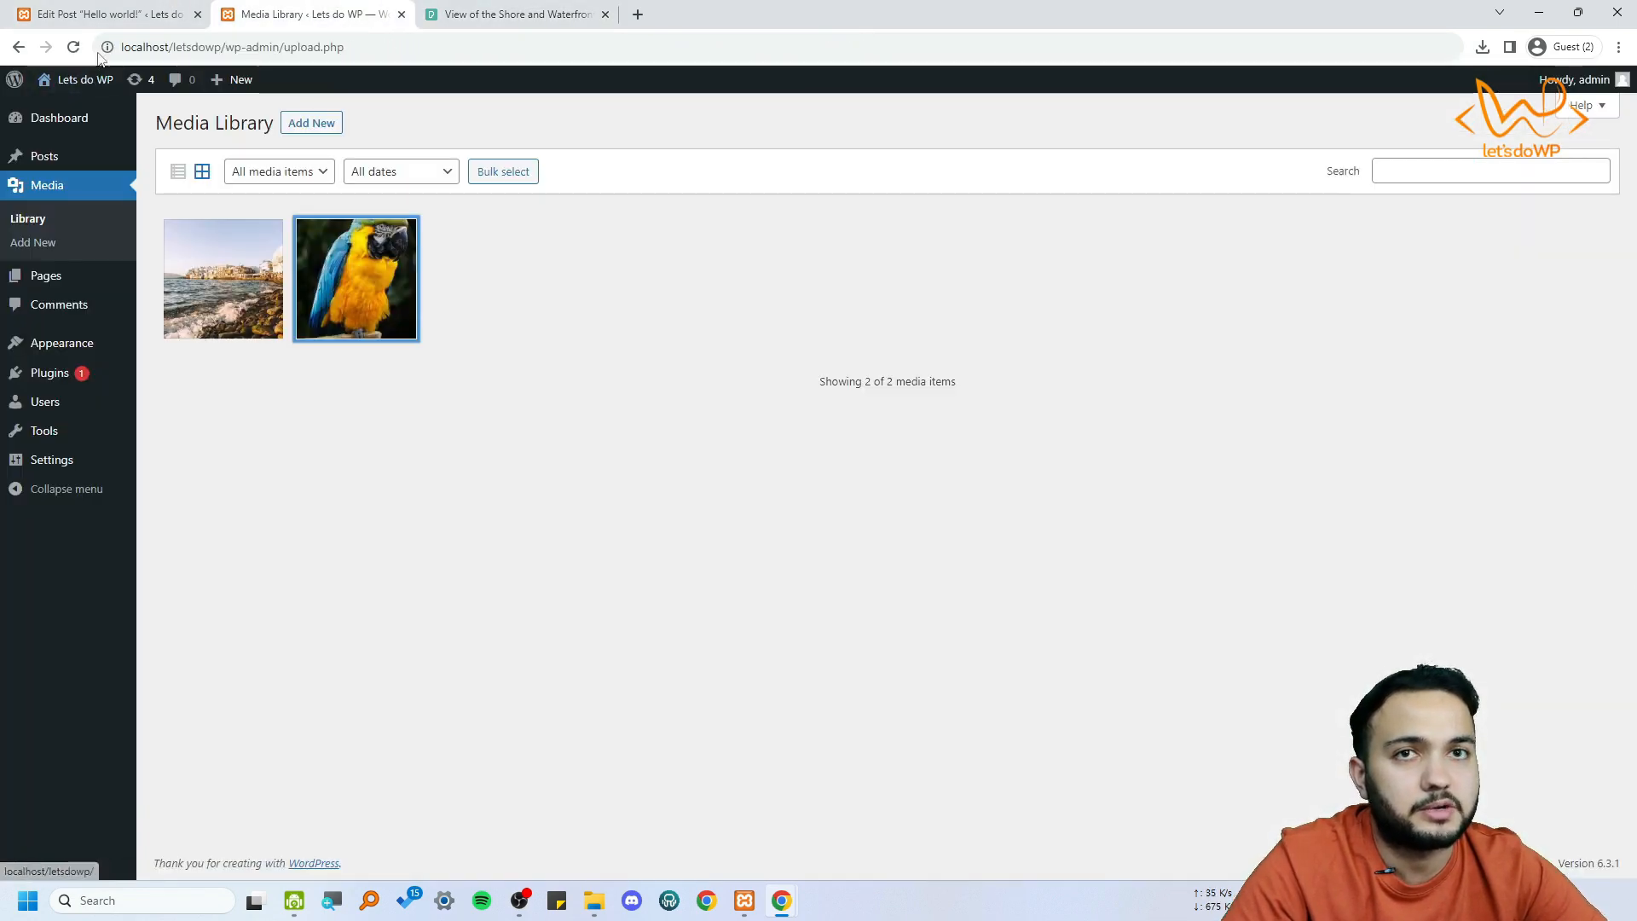
{"action": "left_click", "coordinate": [73, 47]}
{"action": "key", "text": "ctrl+shift+Tab"}
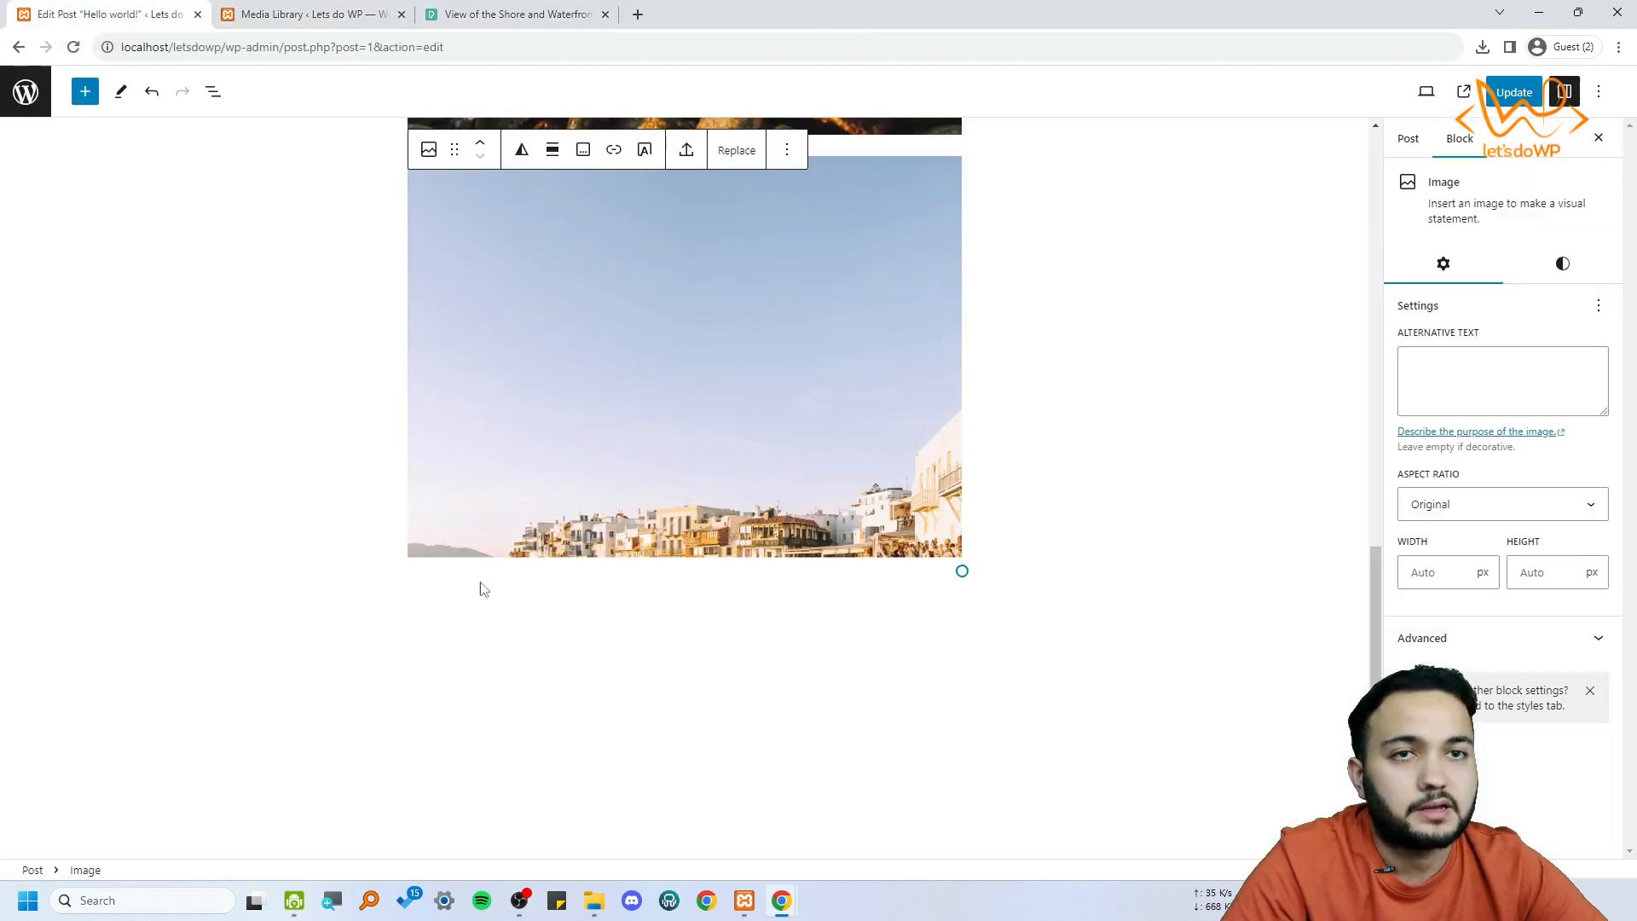
{"action": "scroll", "coordinate": [726, 573], "scroll_direction": "down", "scroll_amount": 5}
{"action": "scroll", "coordinate": [767, 665], "scroll_direction": "up", "scroll_amount": 6}
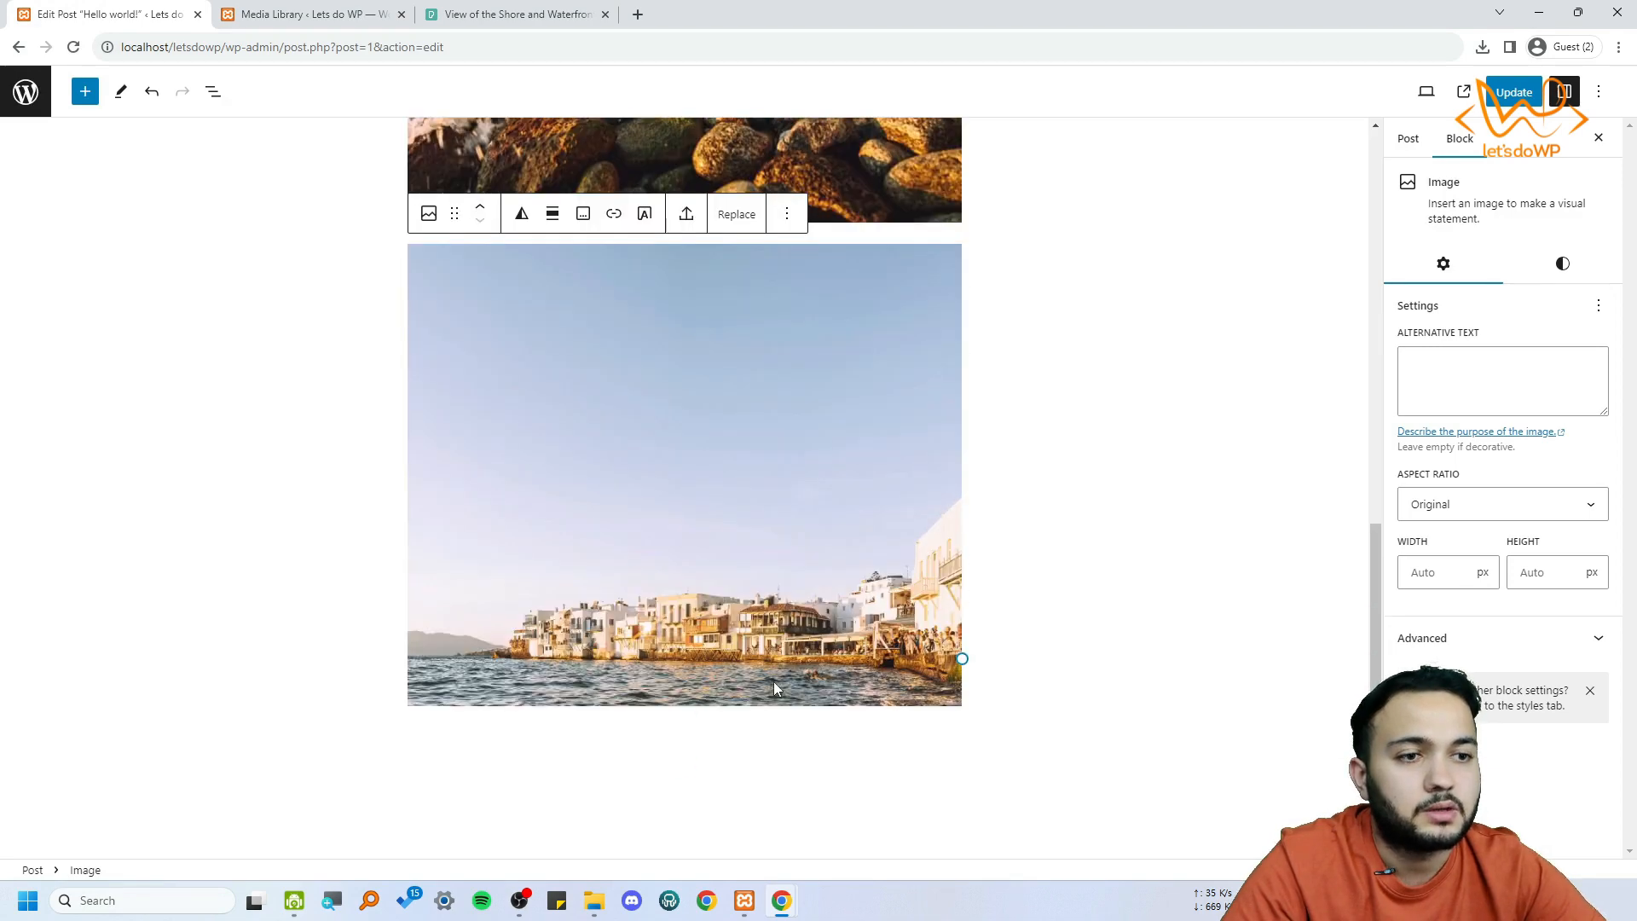
{"action": "scroll", "coordinate": [774, 683], "scroll_direction": "down", "scroll_amount": 2}
{"action": "key", "text": "ctrl+shift+Tab"}
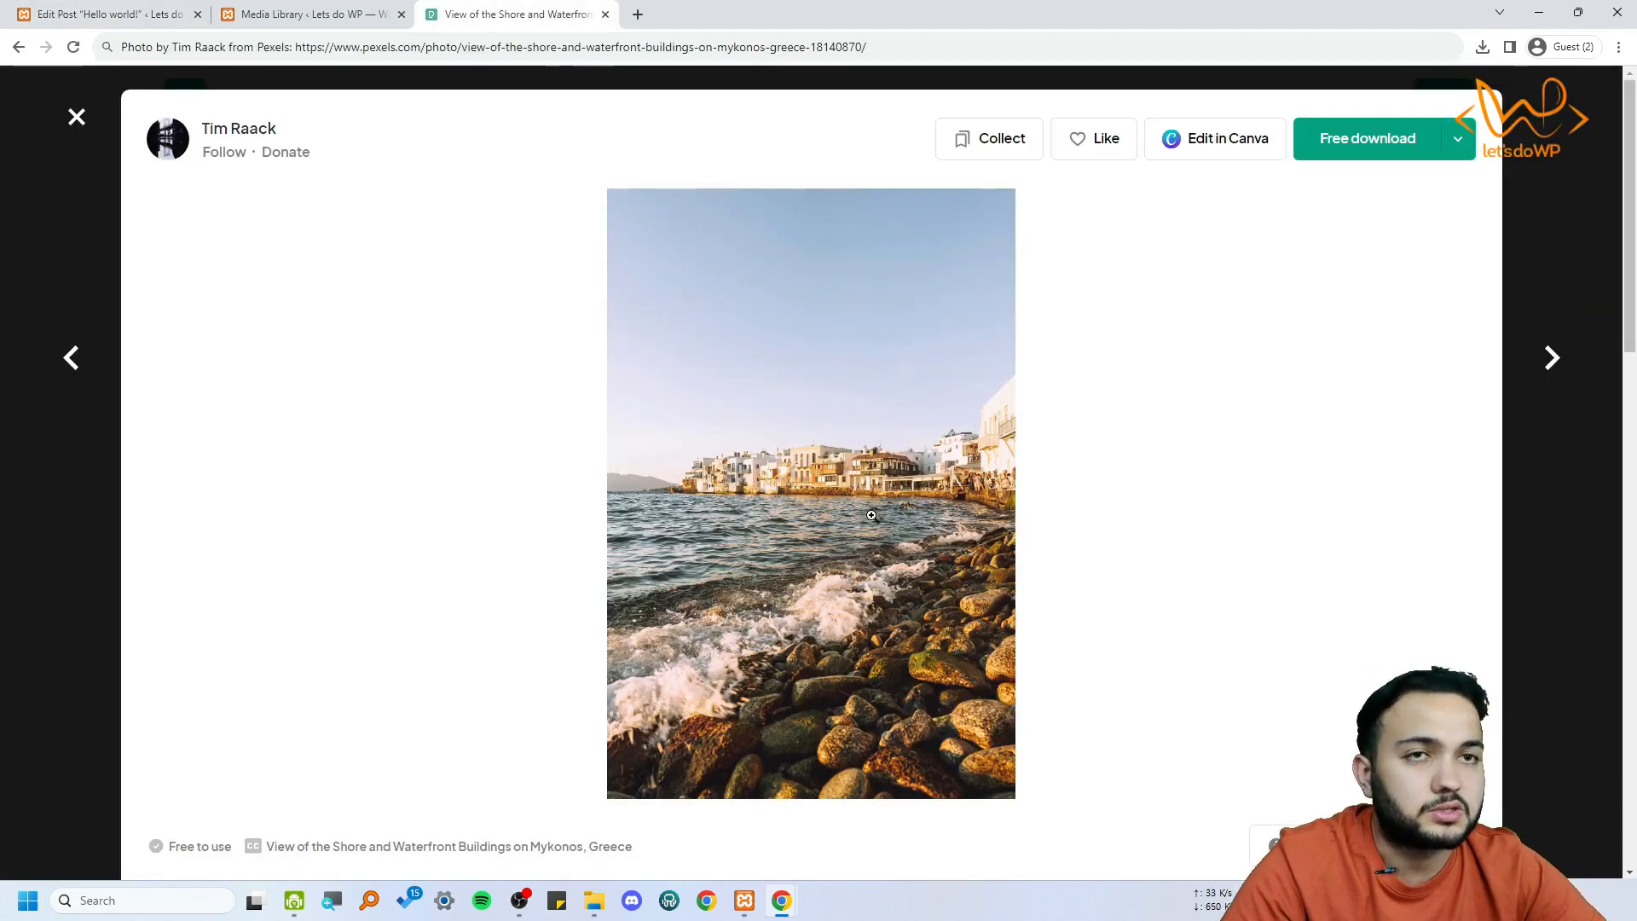
{"action": "key", "text": "ctrl+Tab"}
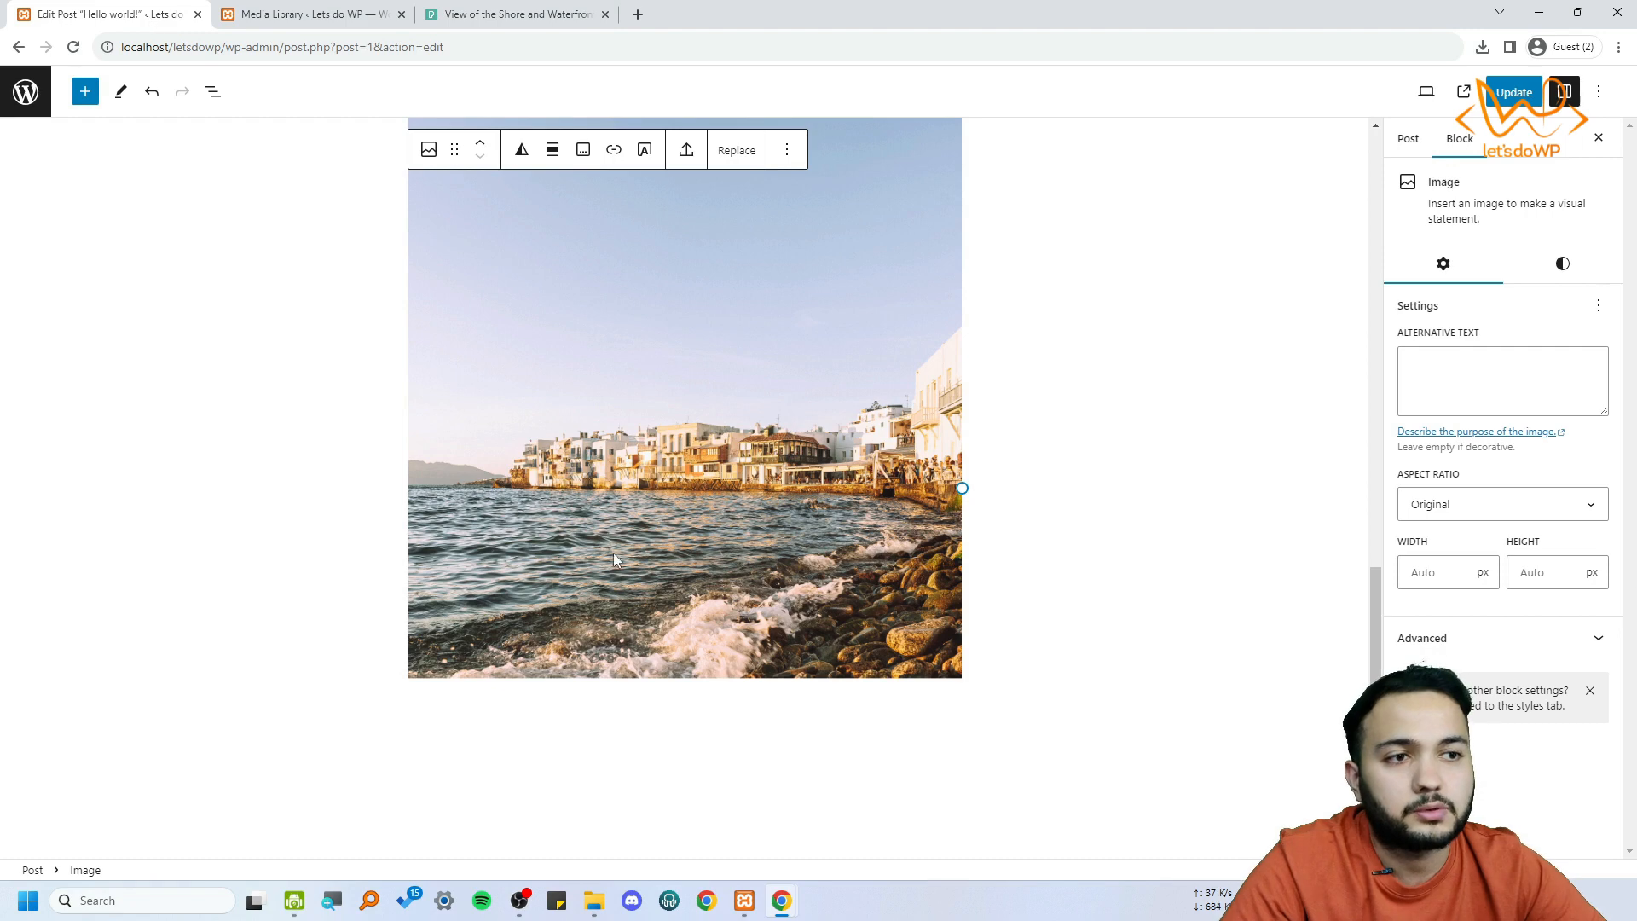